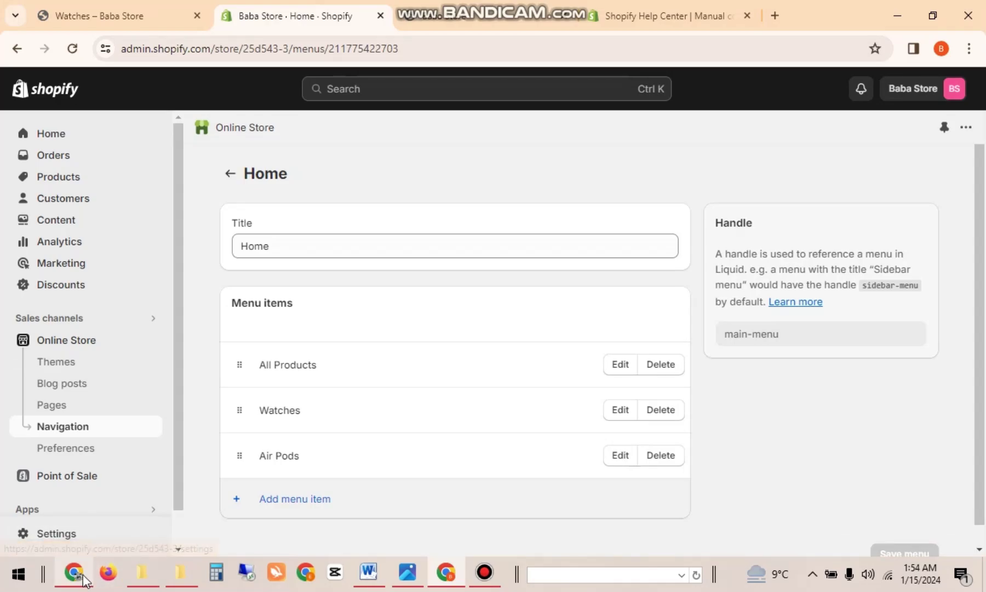
Step: Switch to the browser window with the Engrave Elegance store, review its home page, and return to the Shopify admin
click(73, 572)
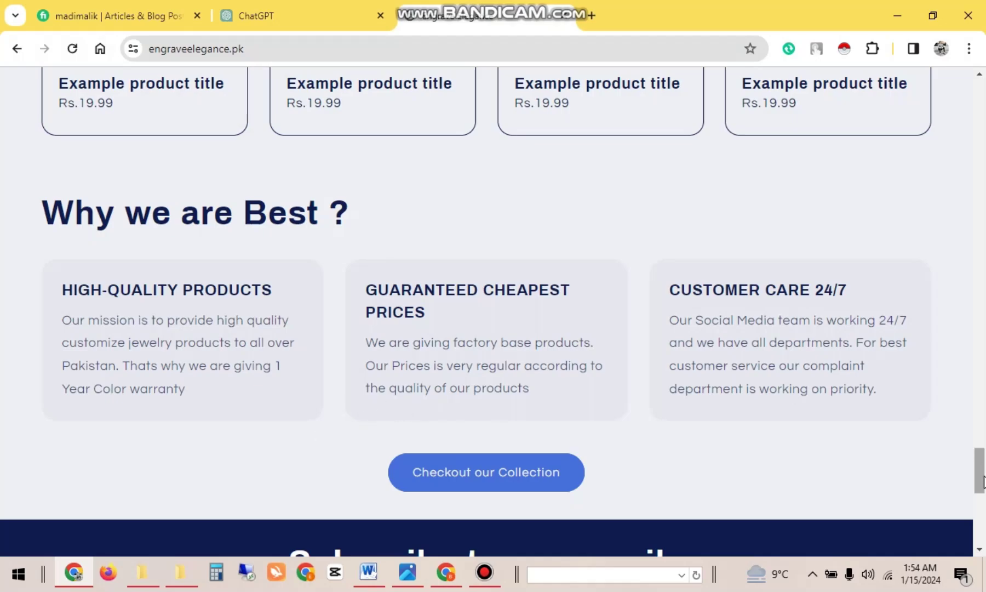
drag(980, 463, 973, 126)
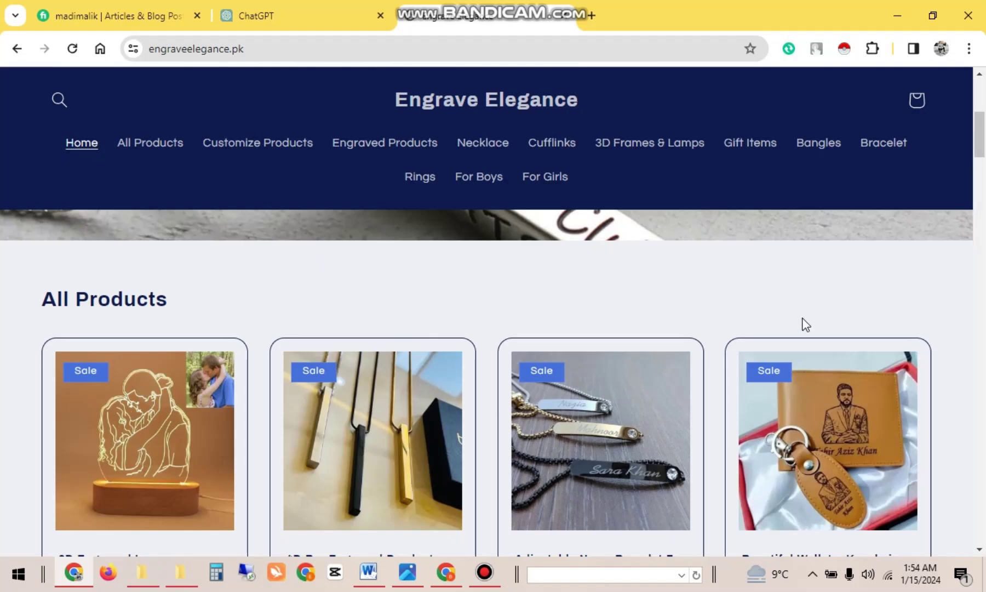
click(447, 573)
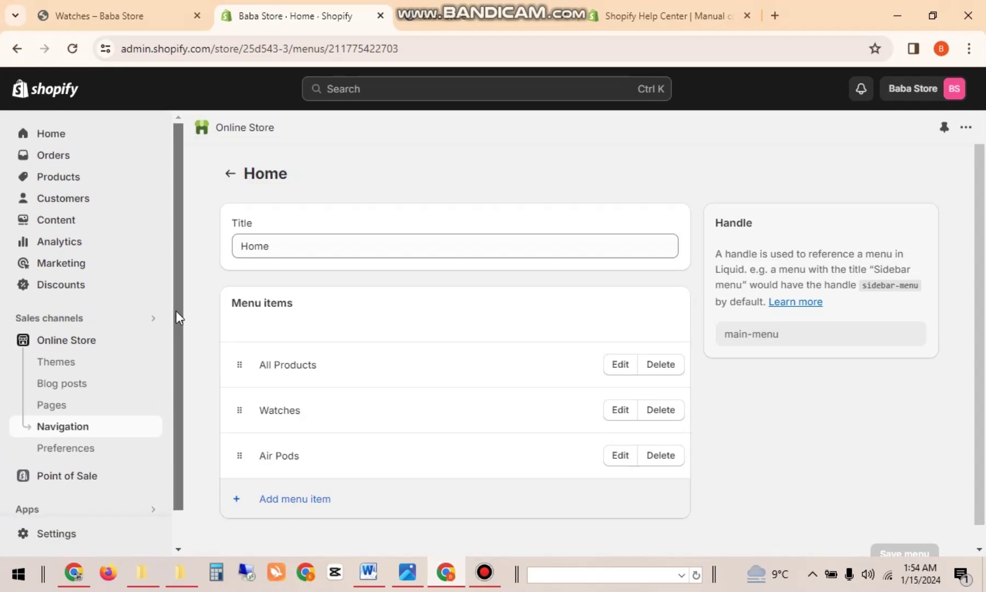
Step: Open the current Refresh theme of the online store in the theme editor
click(74, 48)
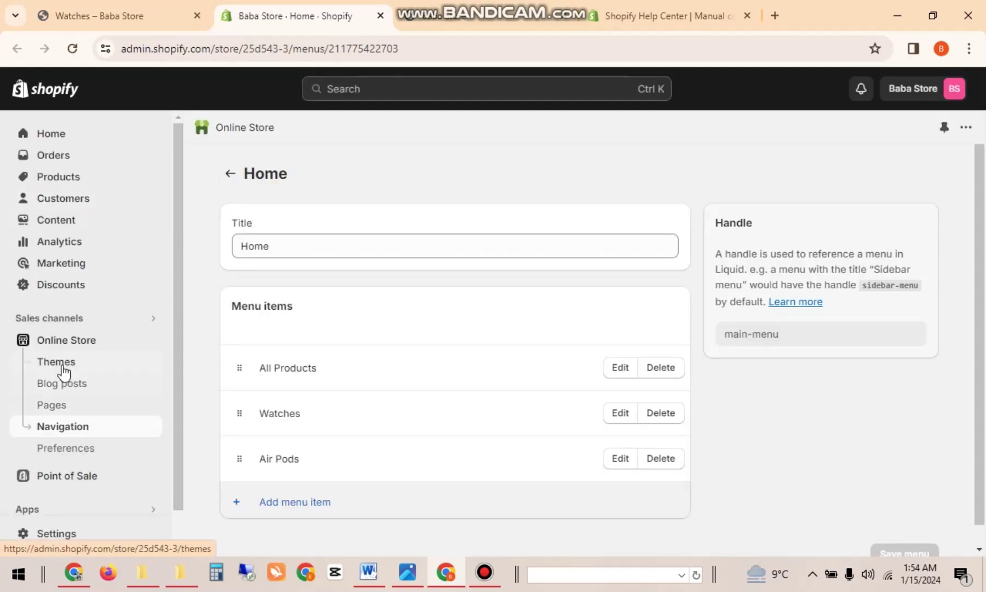
click(62, 369)
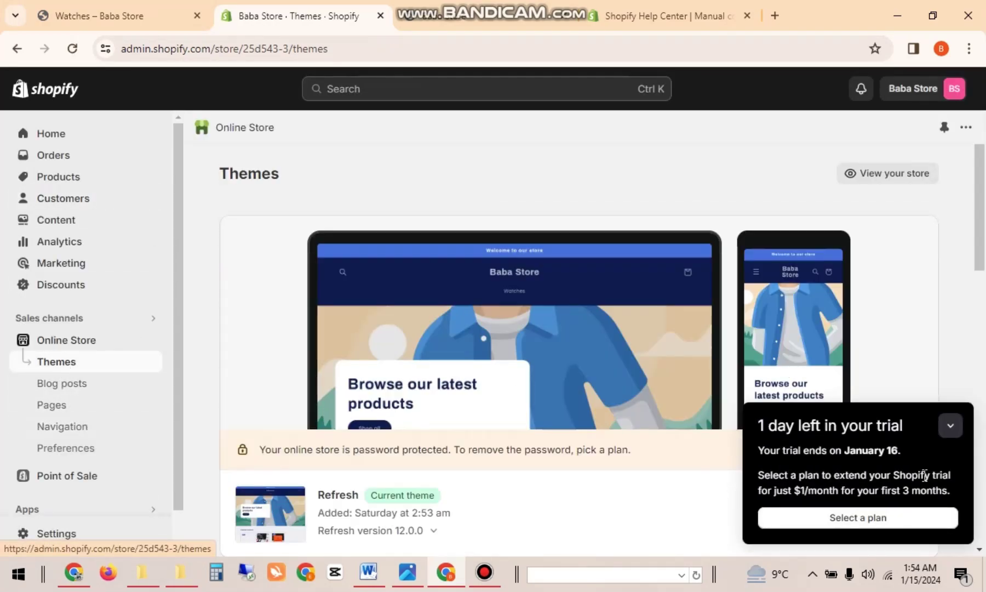
click(950, 425)
scroll(899, 384, down, 3)
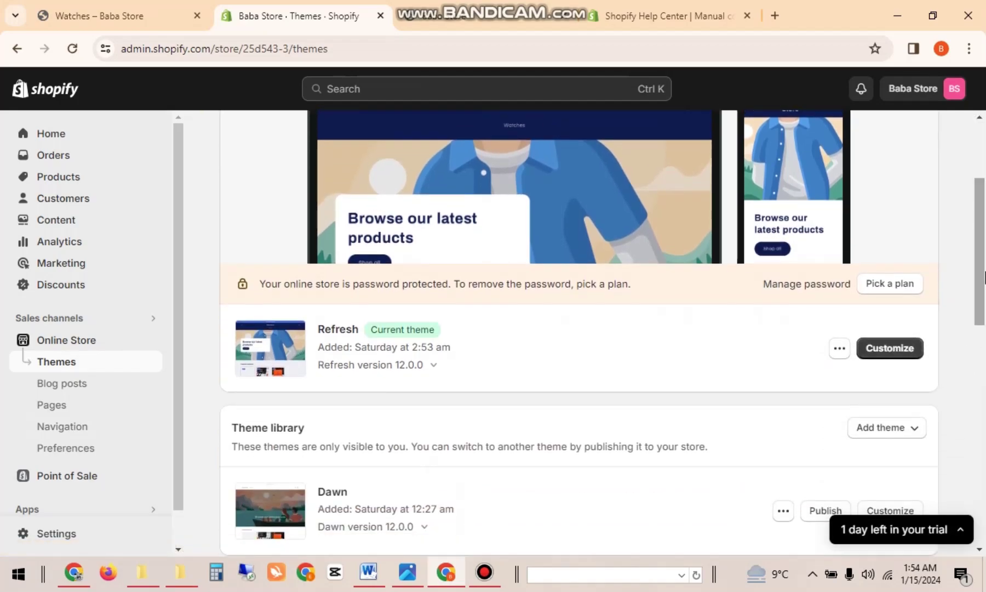
click(899, 356)
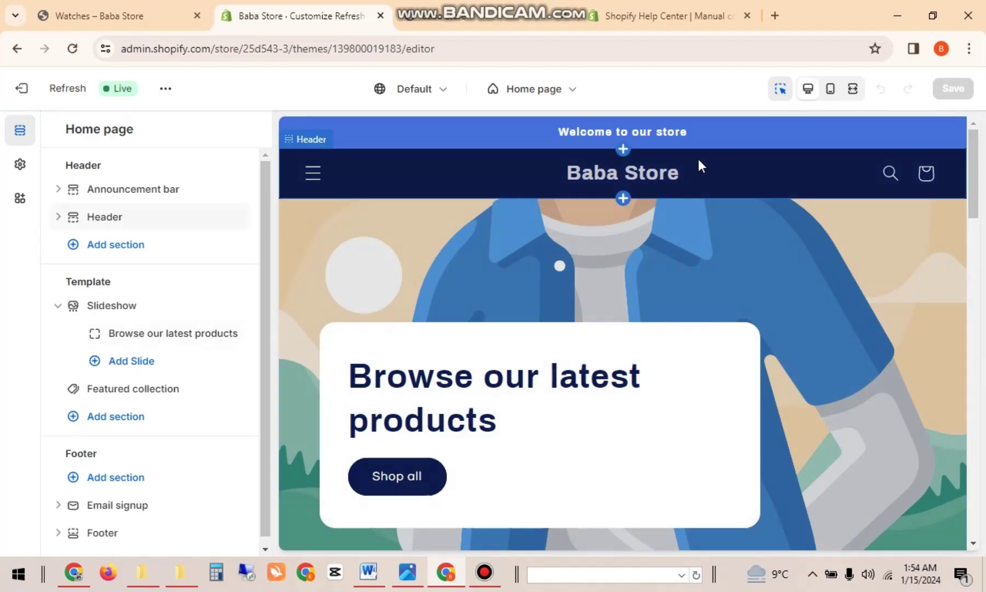
Step: Examine the home page sections and their settings: announcement bar, header, slideshow slide and featured collection, including the fullscreen preview
click(641, 132)
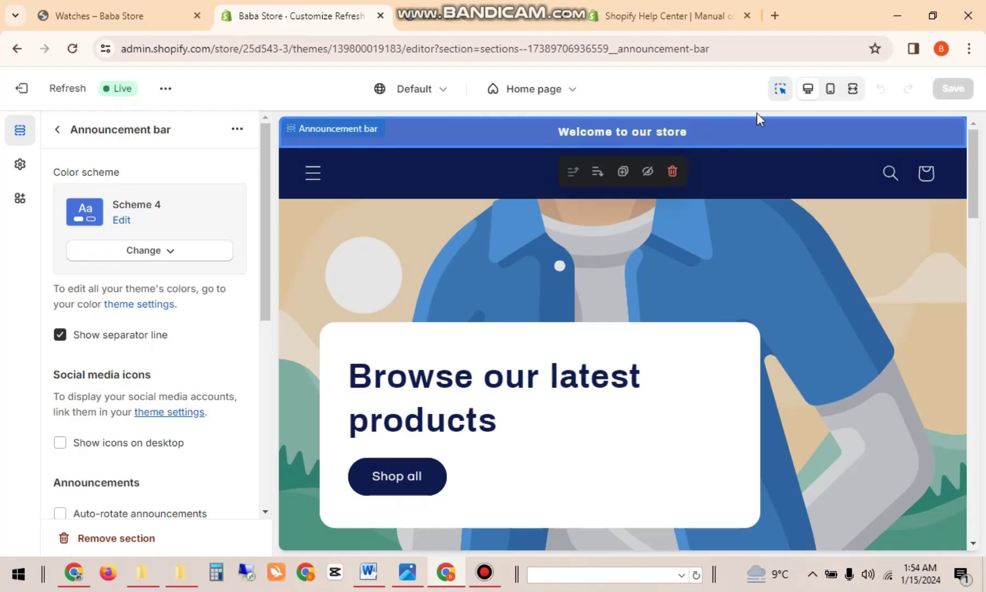
click(855, 92)
click(813, 94)
click(56, 131)
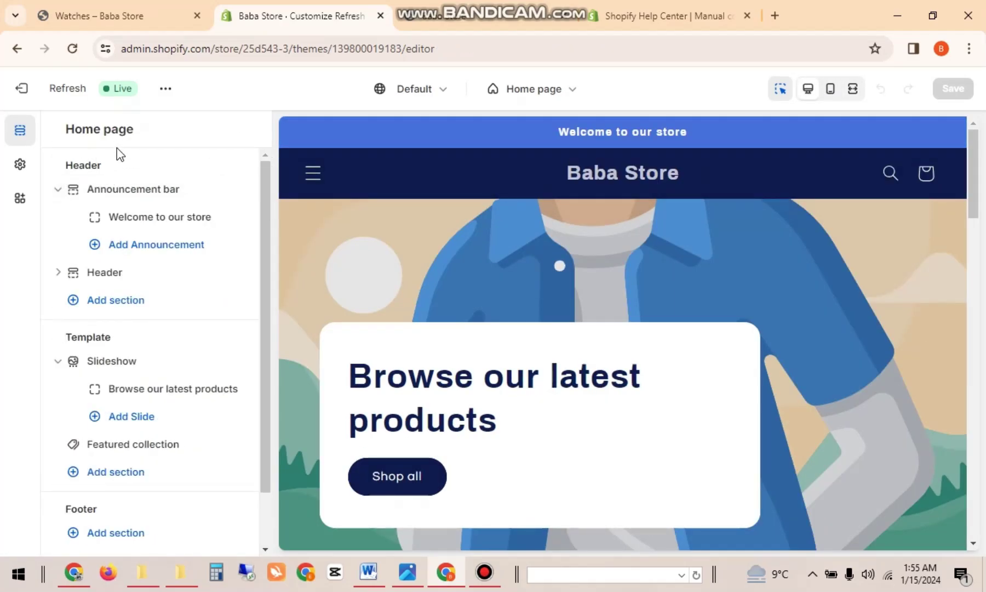
drag(264, 177, 268, 265)
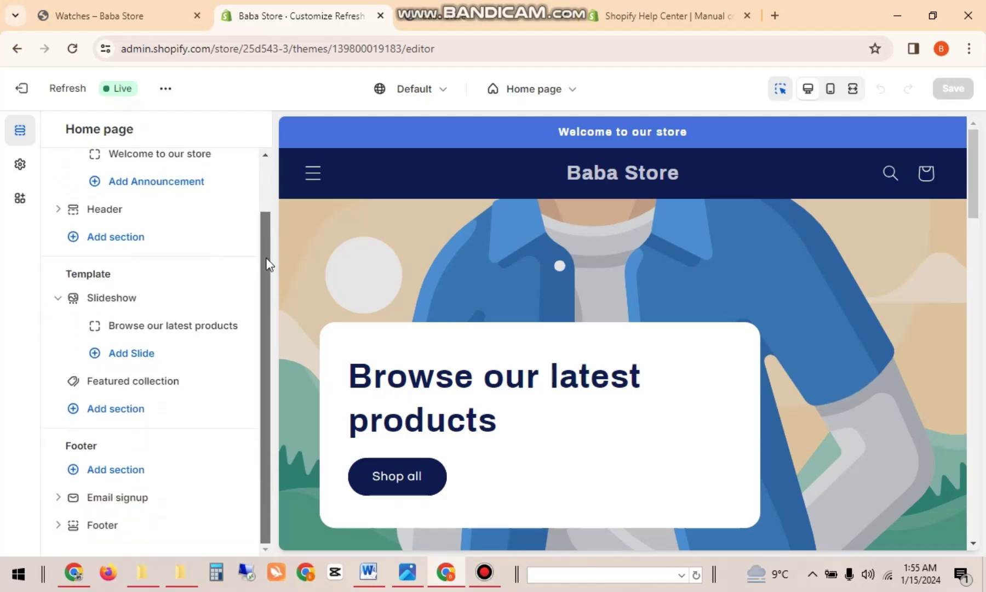
scroll(255, 203, up, 2)
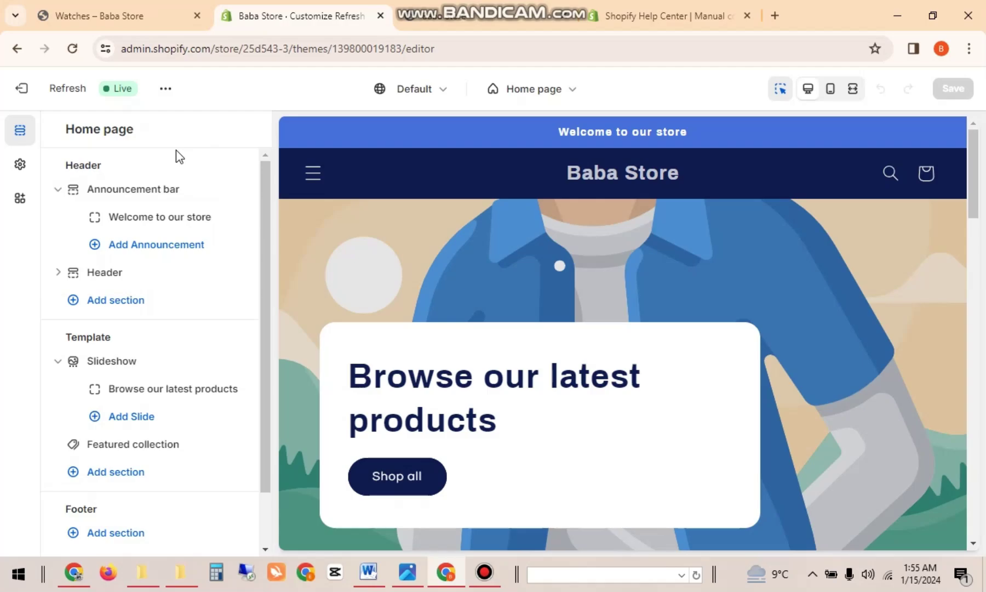
click(133, 189)
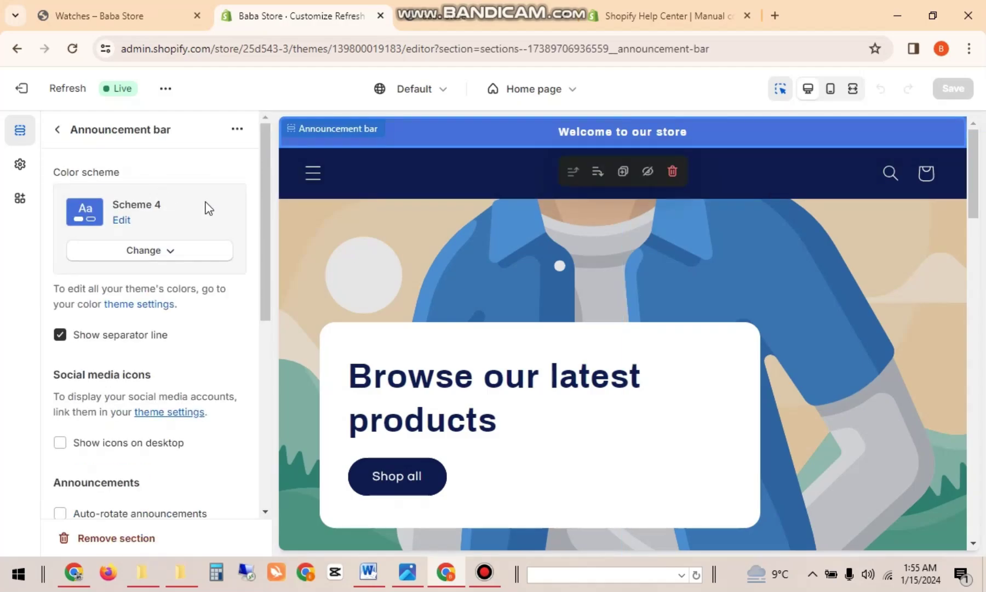
click(379, 172)
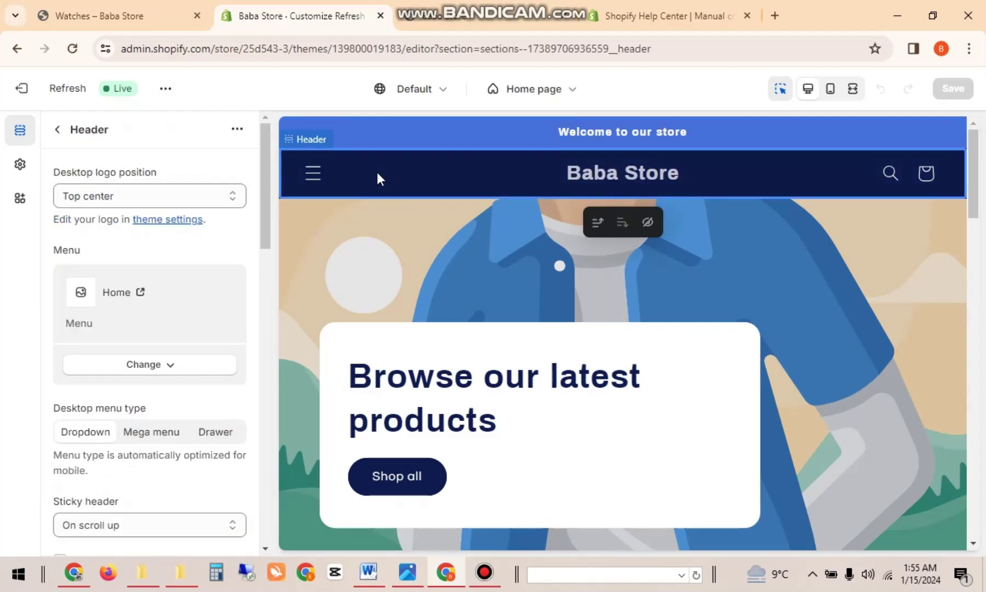
click(419, 269)
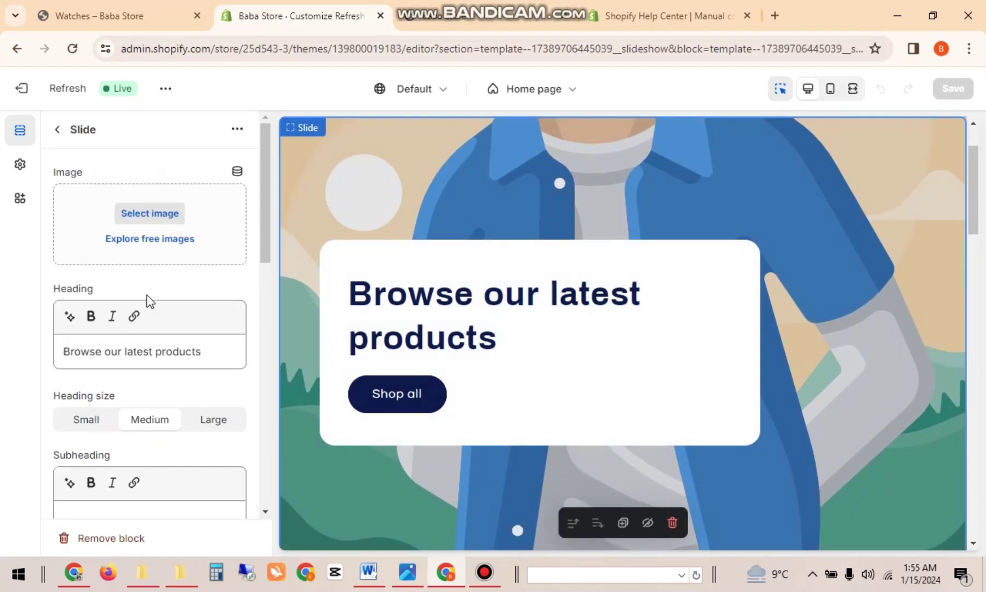
drag(971, 199, 975, 289)
click(443, 358)
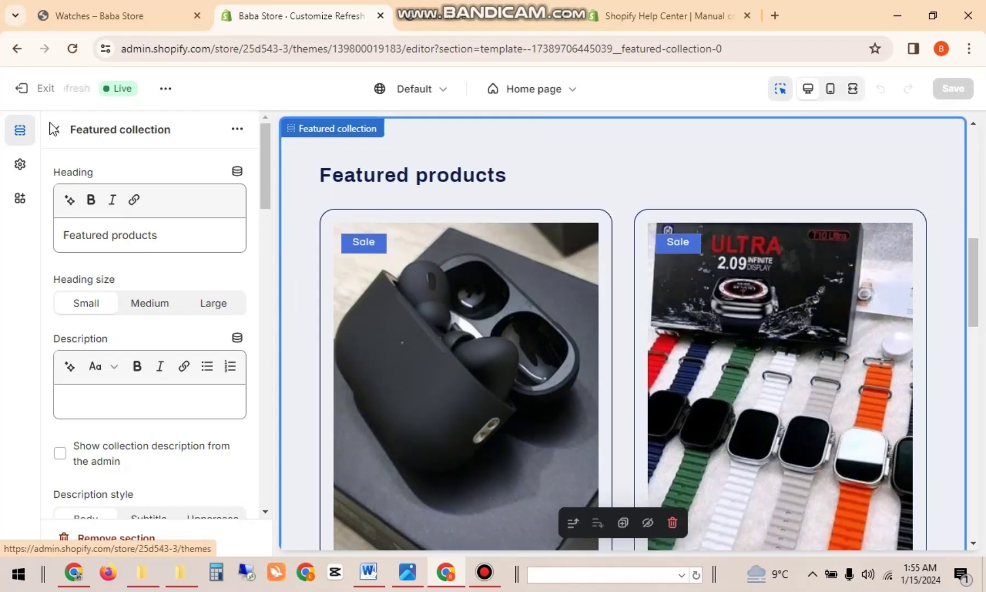
click(65, 131)
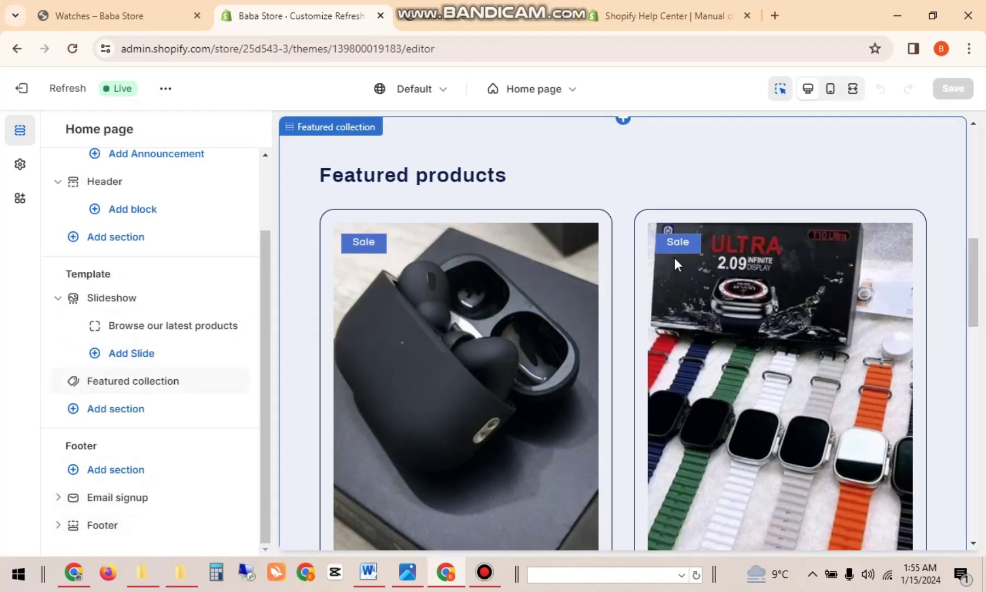
Step: Add a second announcement block to the announcement bar and return to the home page section list
drag(974, 277, 980, 148)
click(180, 154)
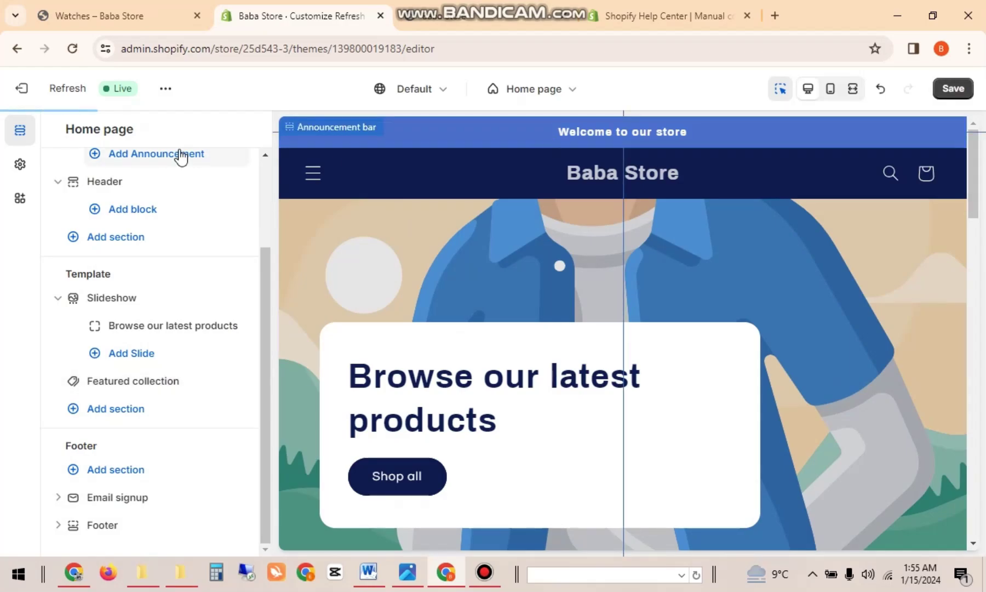
click(620, 136)
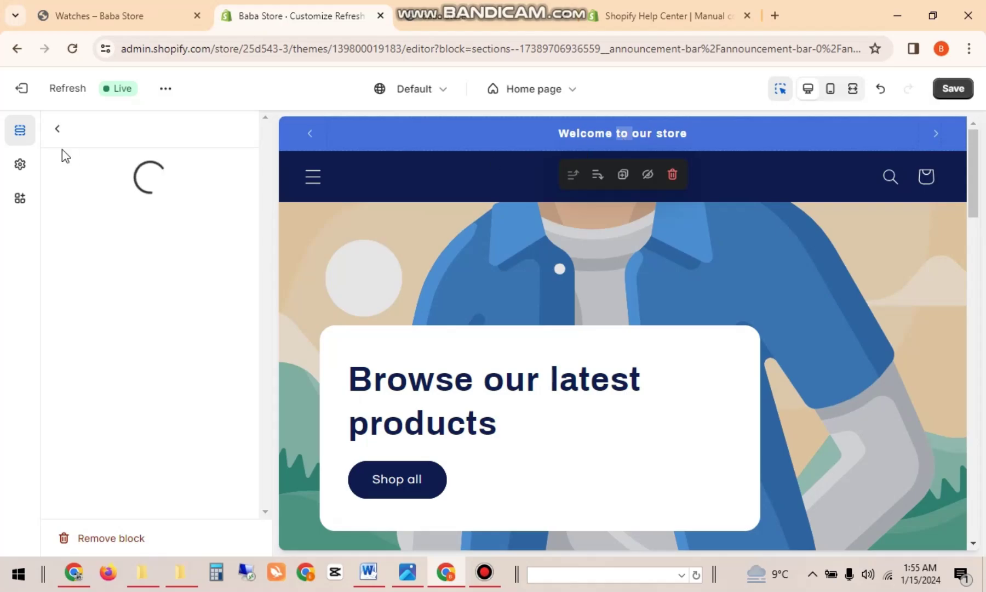
click(52, 128)
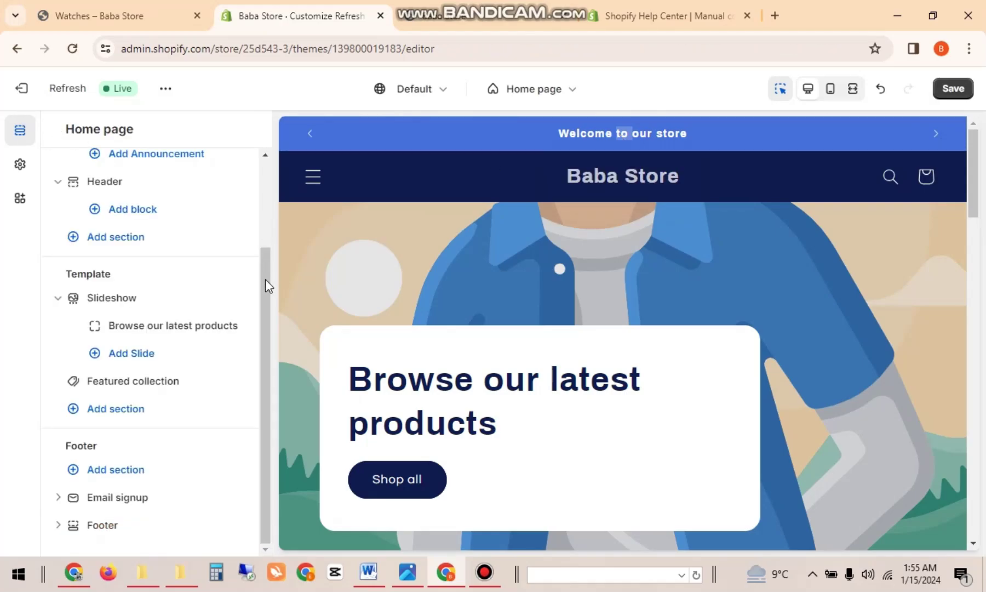
drag(265, 279, 272, 145)
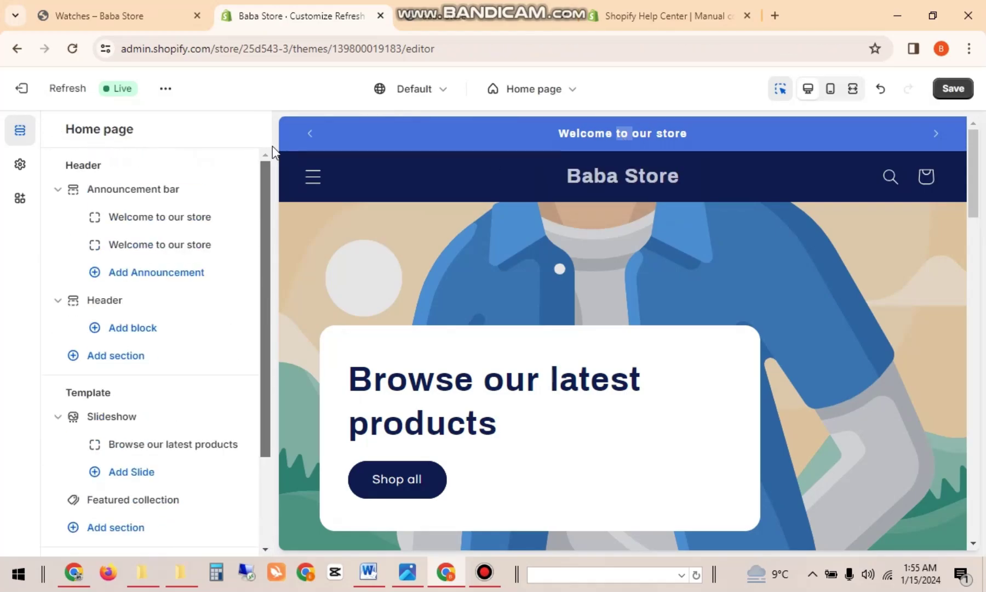
Step: Replace the first announcement's text with "Free Dilvery Above 3000 Rs"
click(183, 216)
triple_click(163, 195)
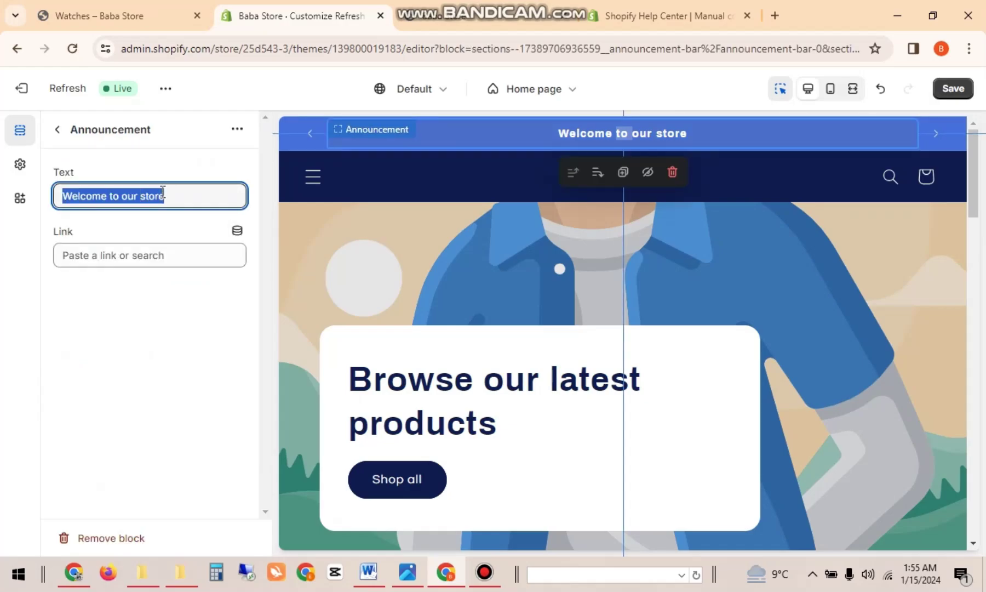
text(Free)
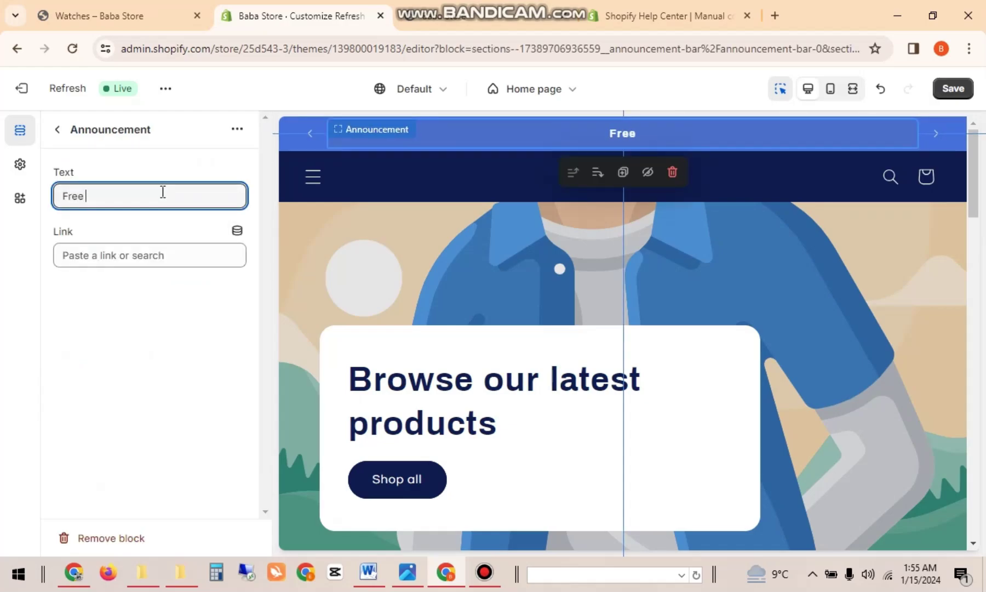
text( Dilvery)
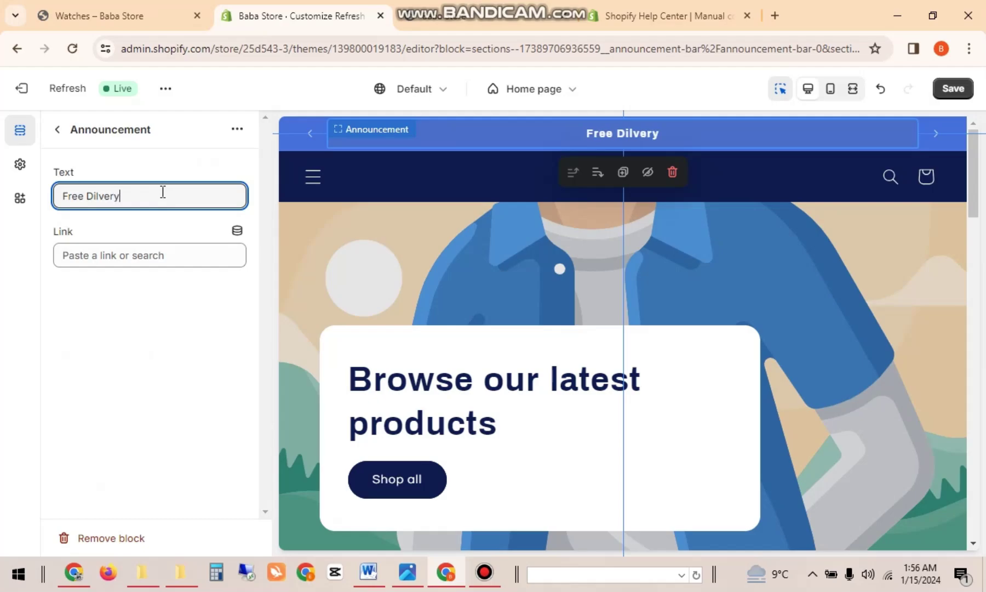
text( Above)
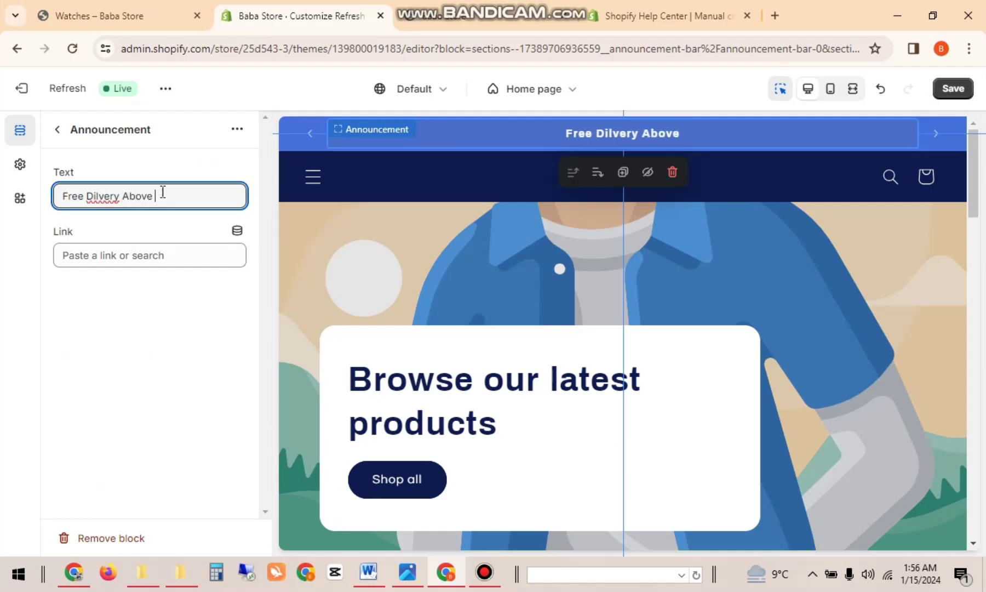
text( #)
key(BackSpace)
text(300)
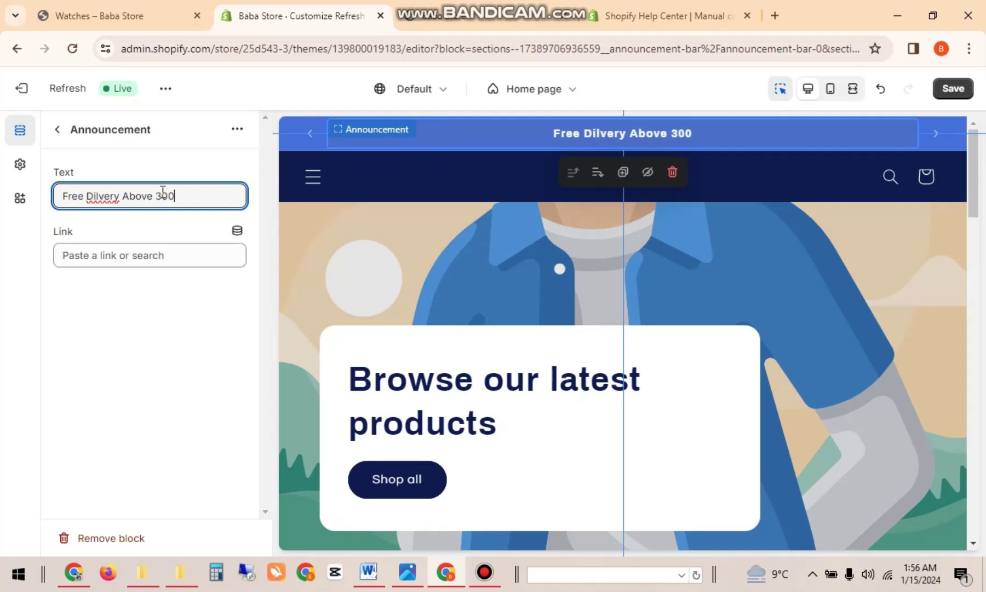
text(0)
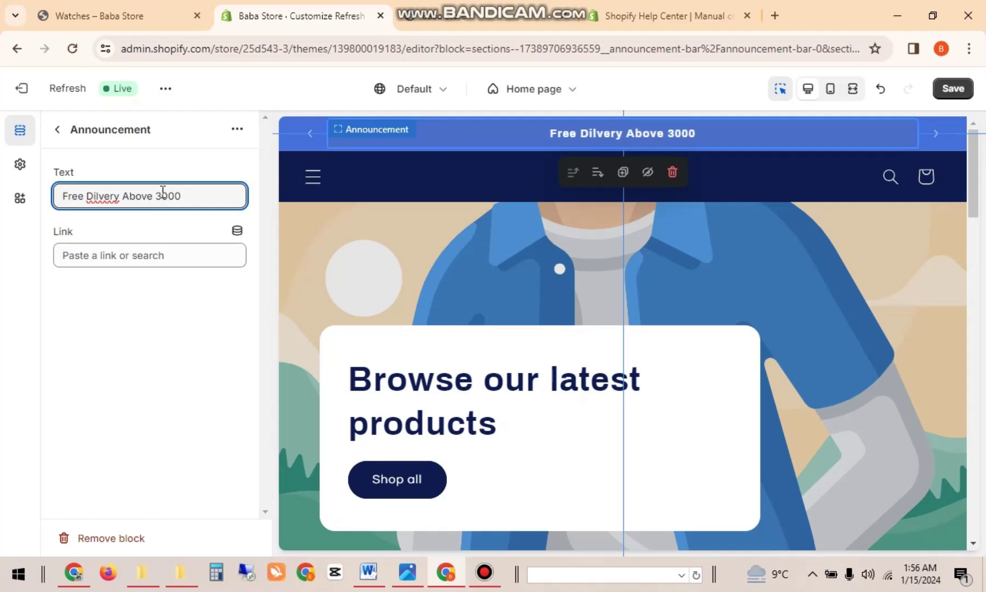
text( Rs)
Step: Correct the misspelled word in the announcement text to "Delivery" and save the theme changes
right_click(96, 196)
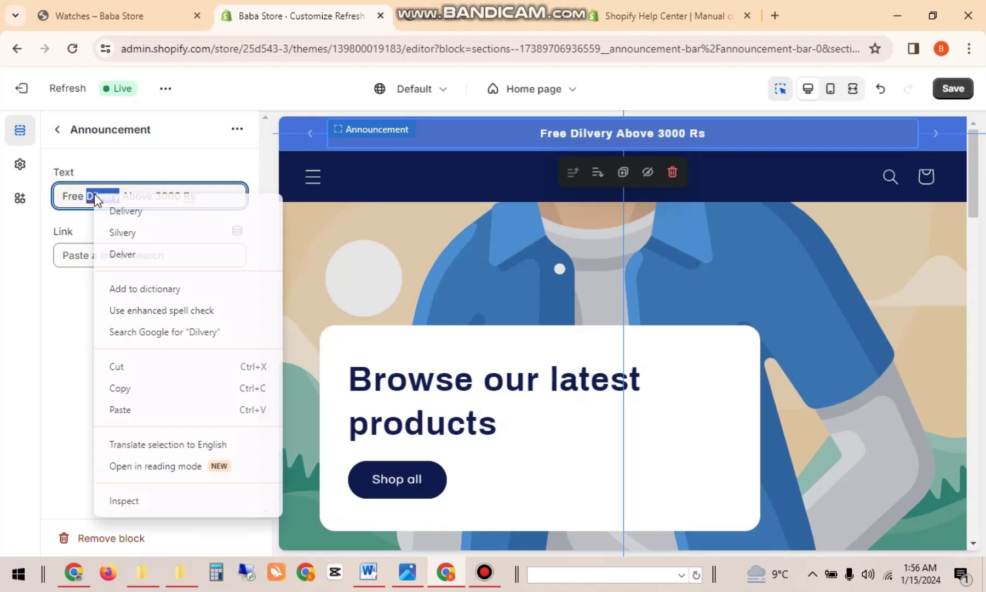
click(119, 211)
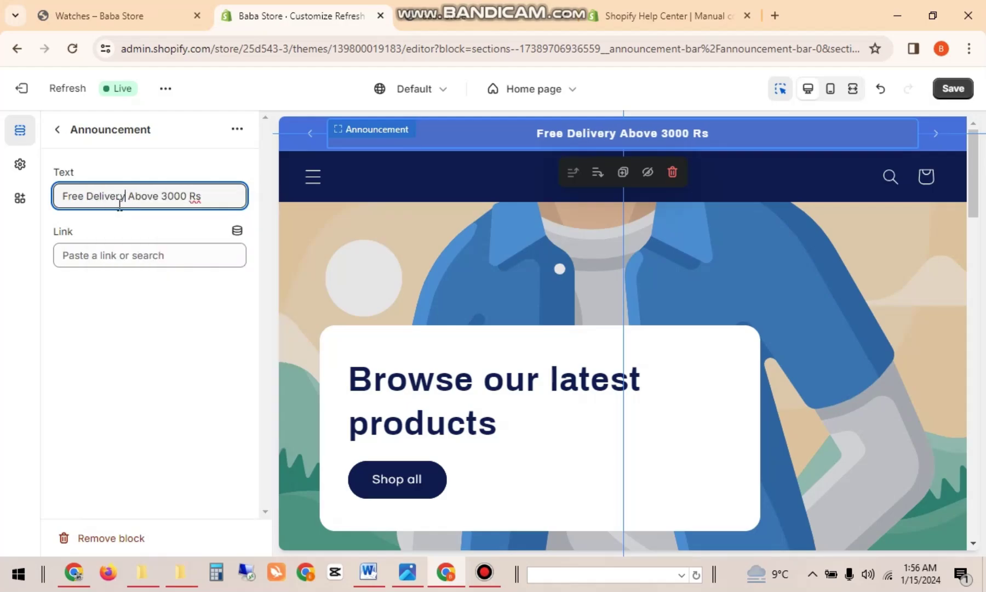
right_click(195, 196)
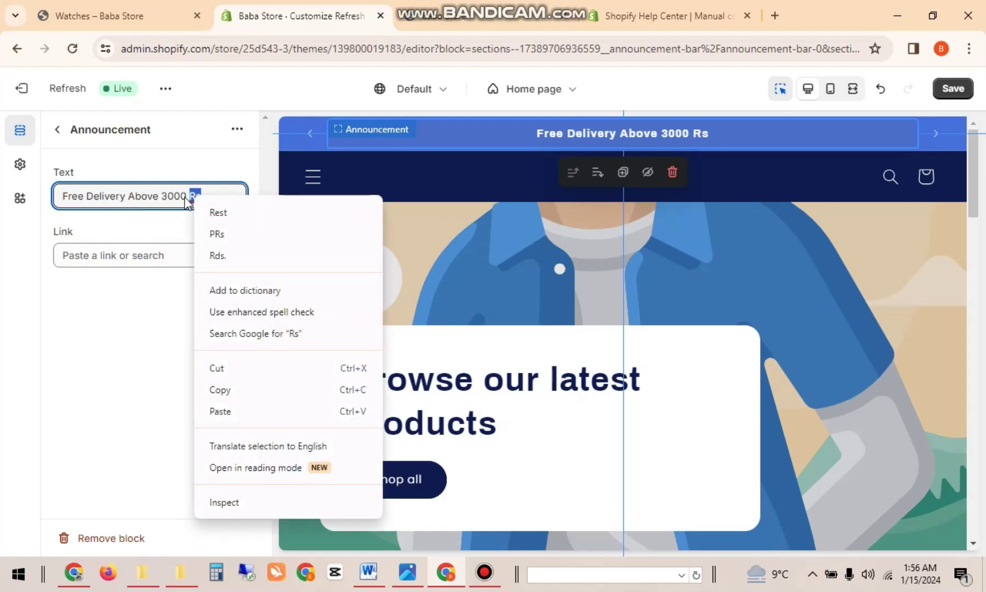
click(187, 196)
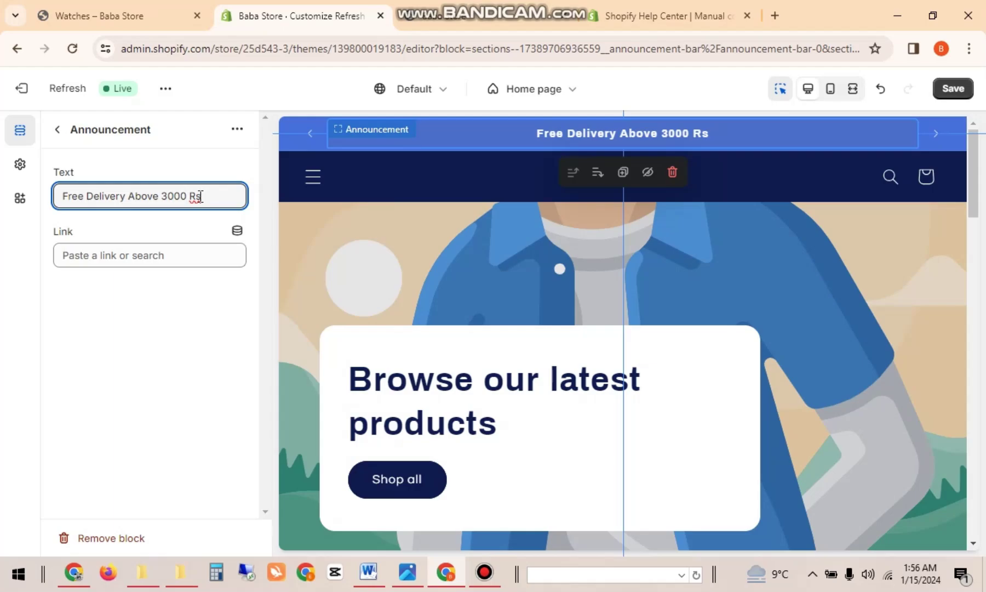
click(963, 91)
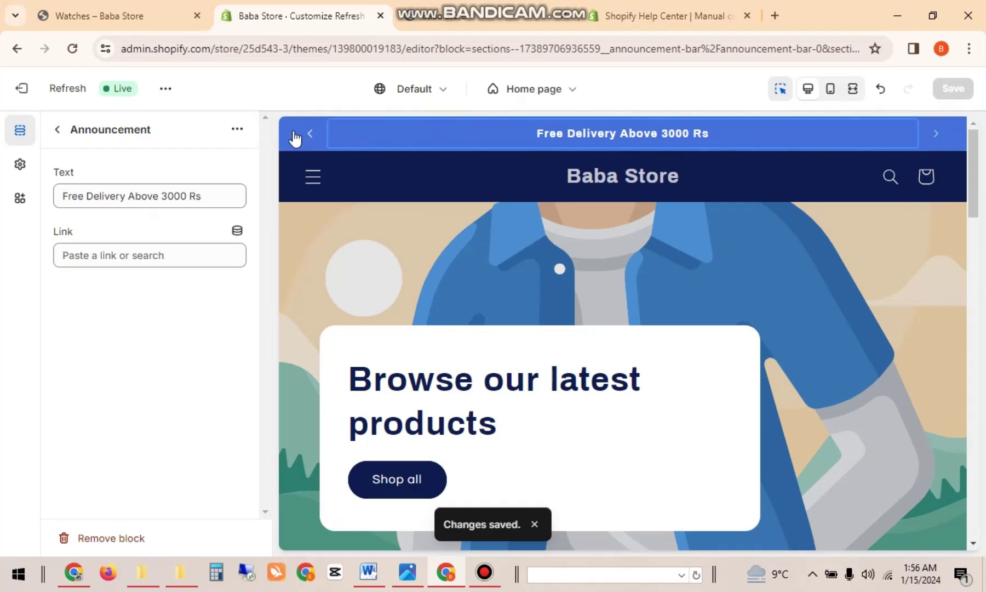
Step: Open color Scheme 3 in the theme settings and pick #0E1B4D as its background color
click(57, 131)
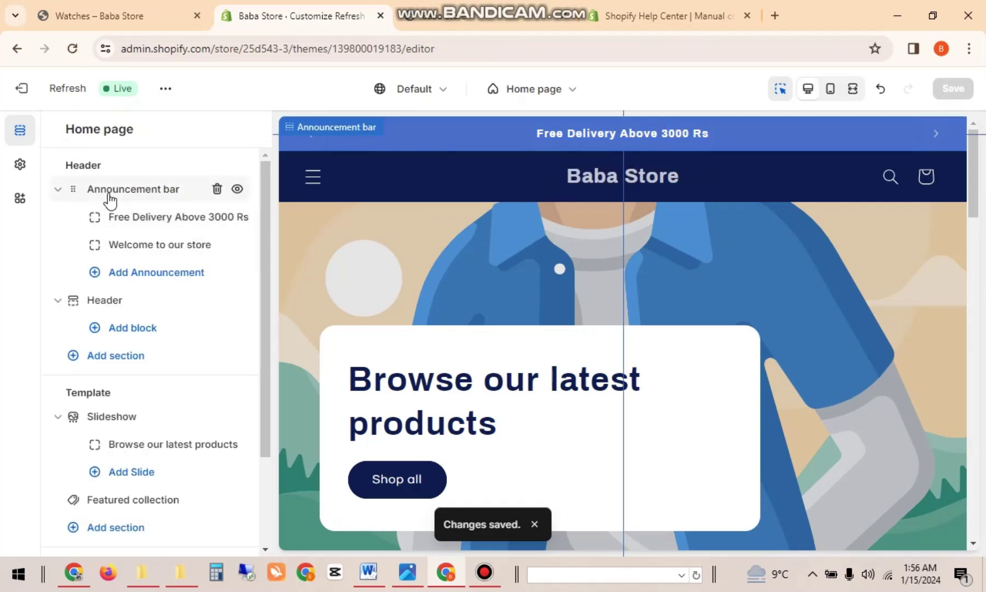
click(20, 165)
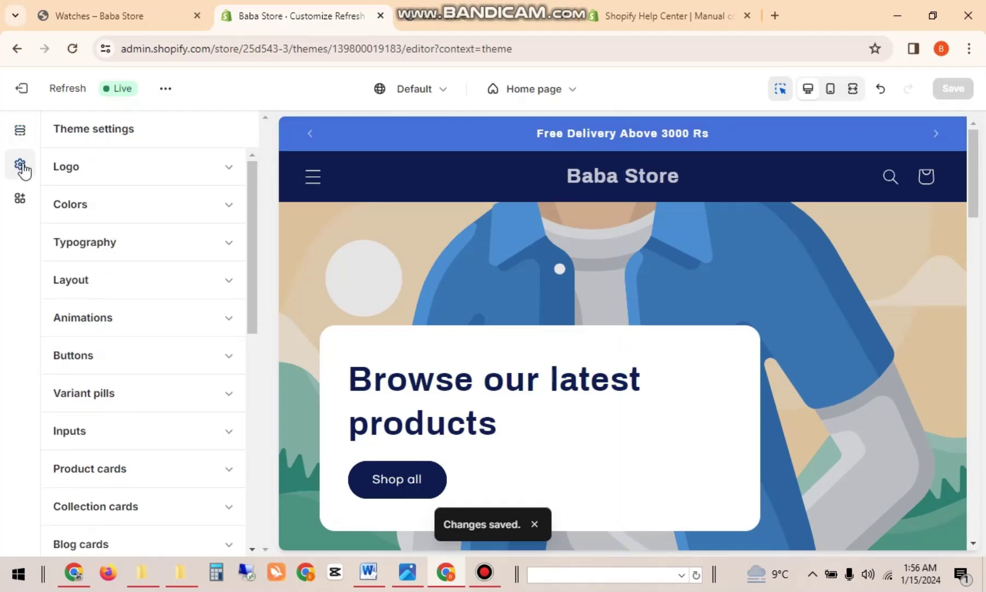
click(118, 204)
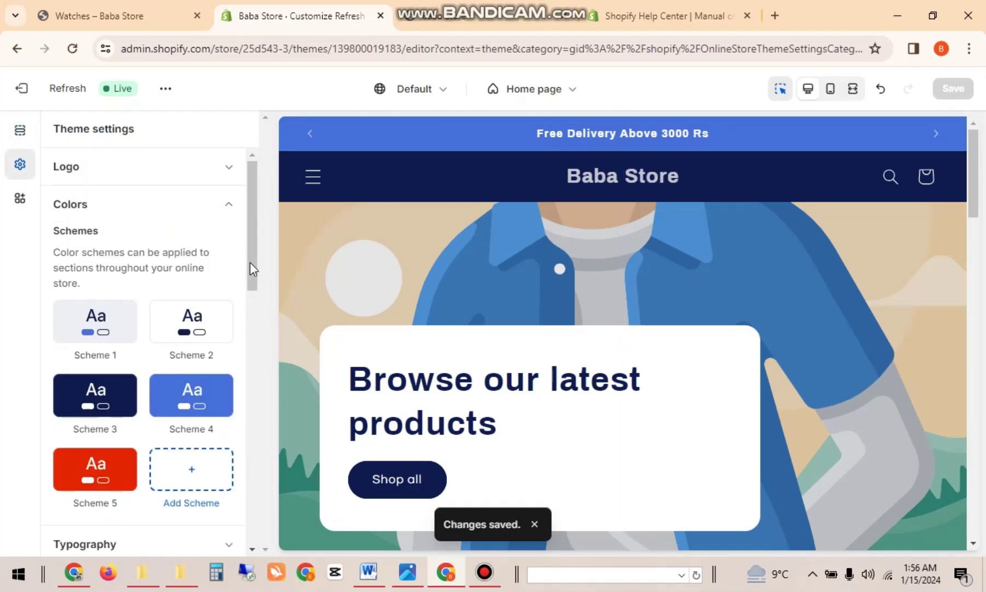
drag(249, 268, 253, 297)
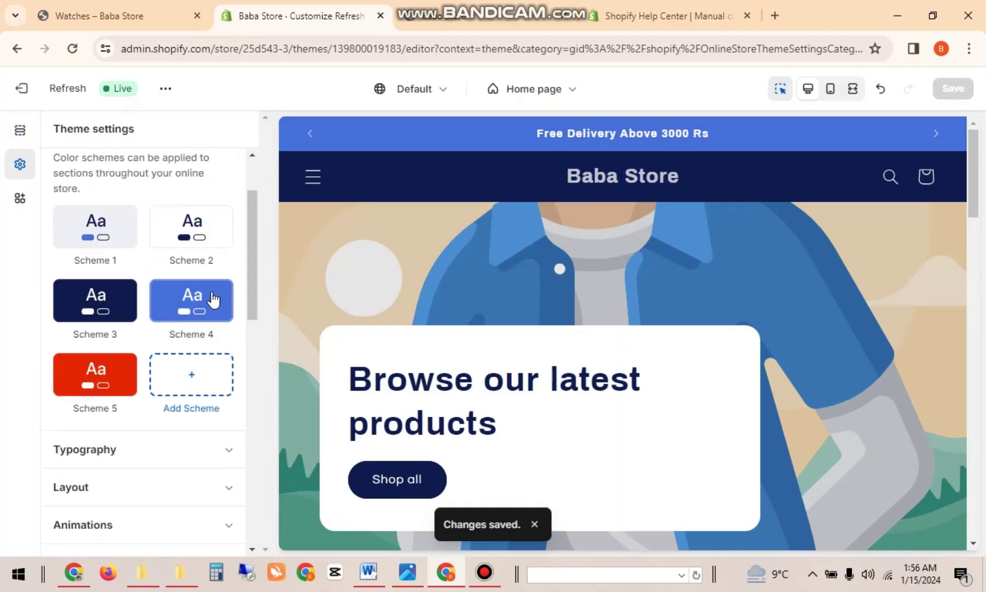
click(120, 296)
click(71, 288)
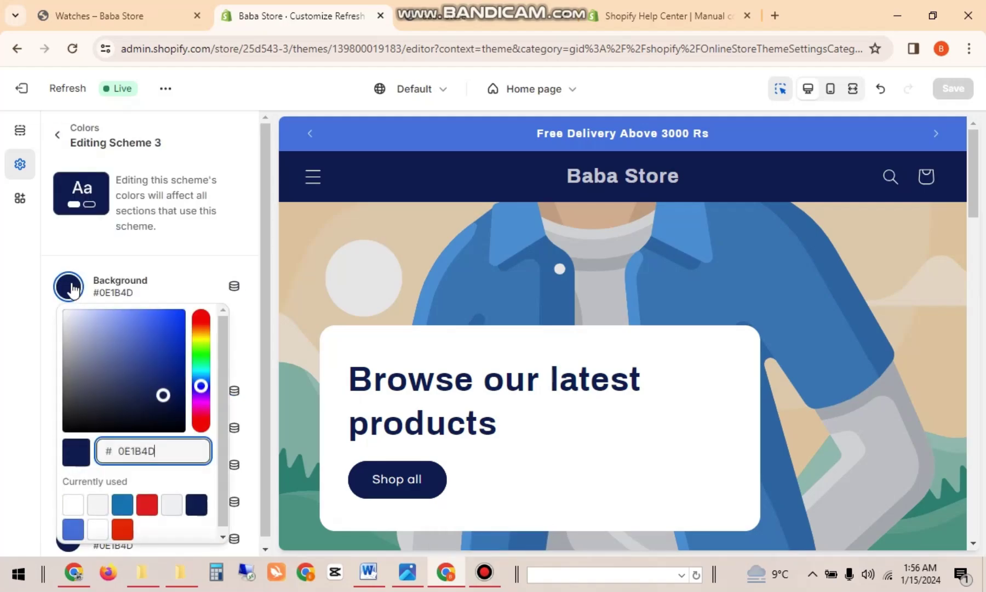
click(198, 504)
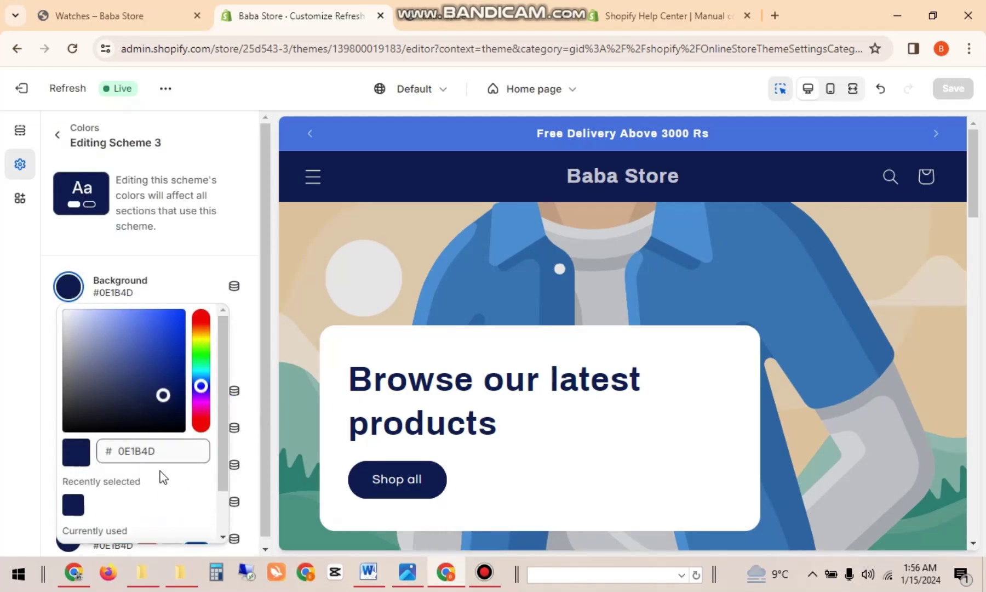
drag(222, 373, 229, 469)
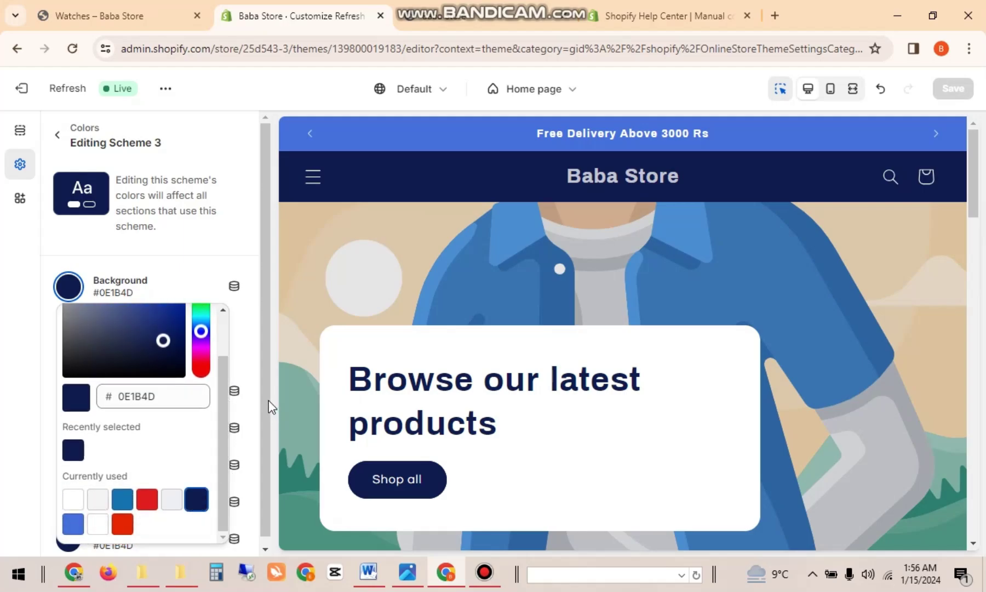
click(32, 254)
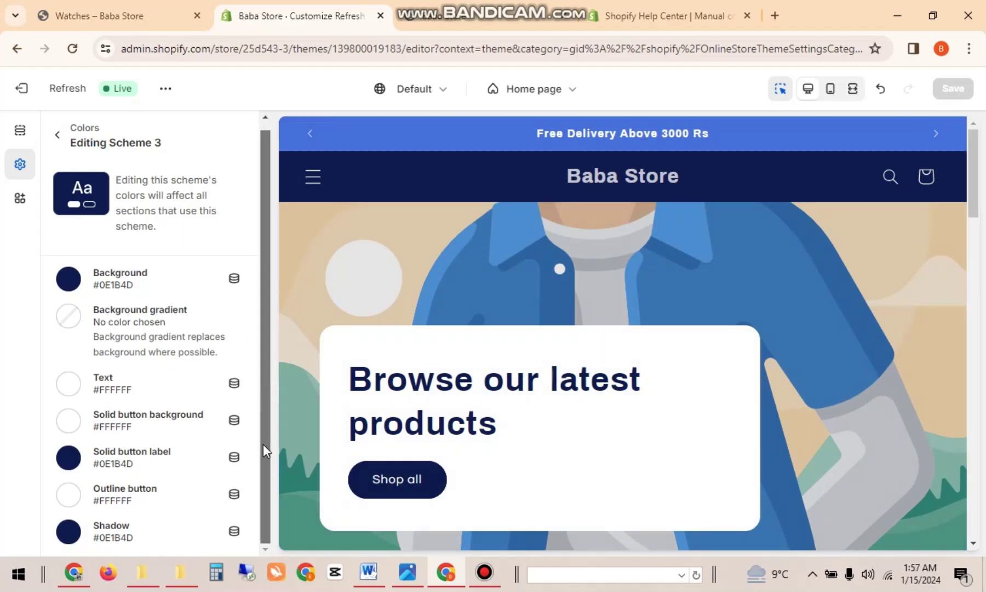
Step: Open color Scheme 5, view its background gradient choices, and pick #0E1B4D as its shadow color before returning to the theme settings
click(57, 135)
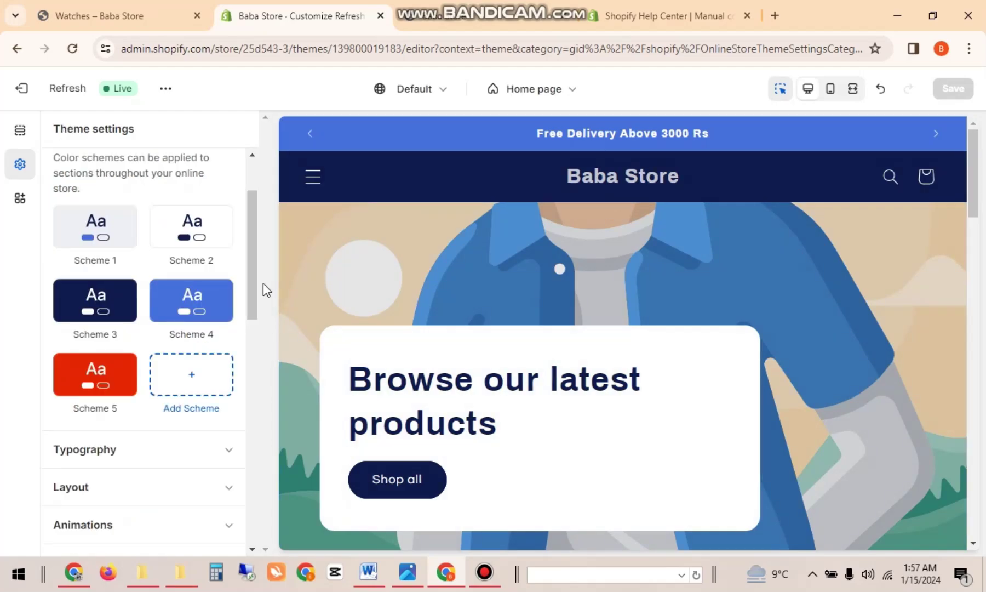
click(123, 367)
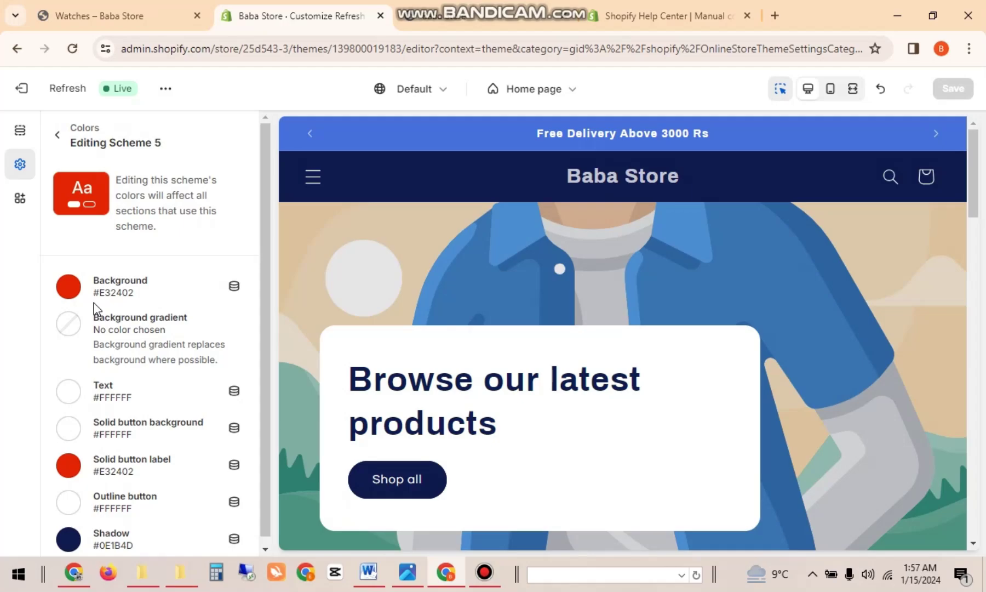
click(68, 324)
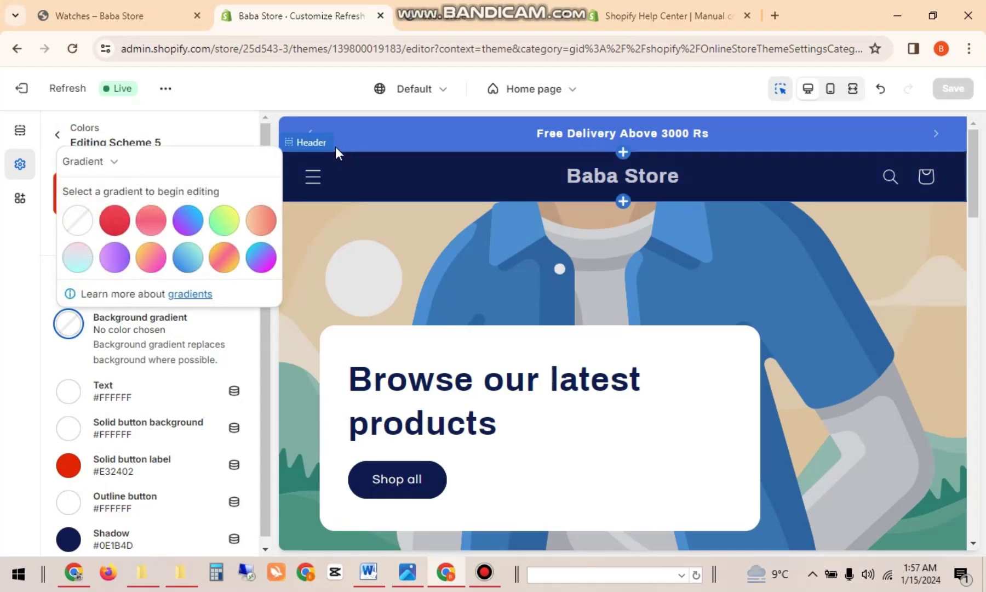
click(300, 105)
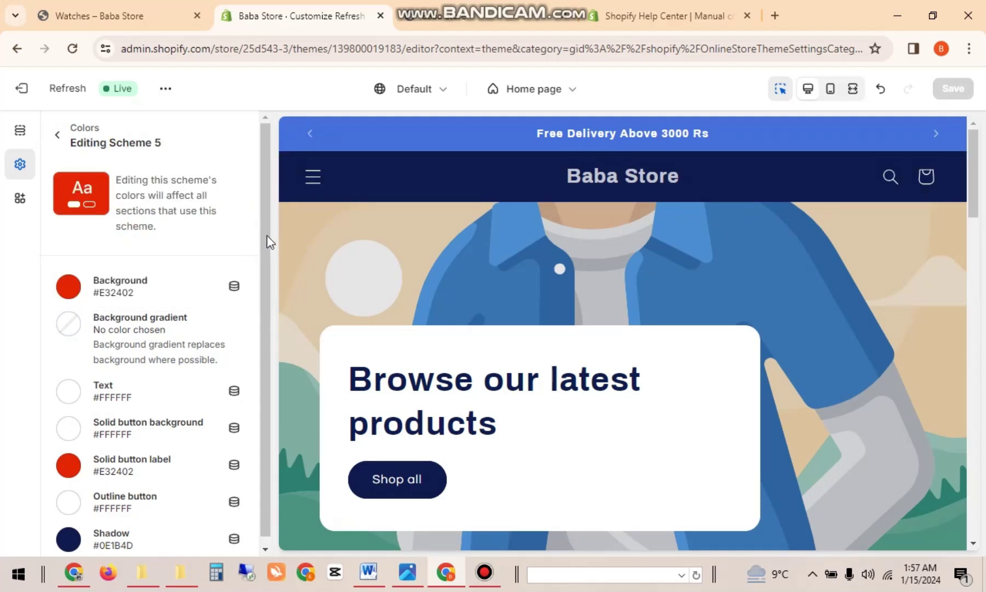
click(121, 537)
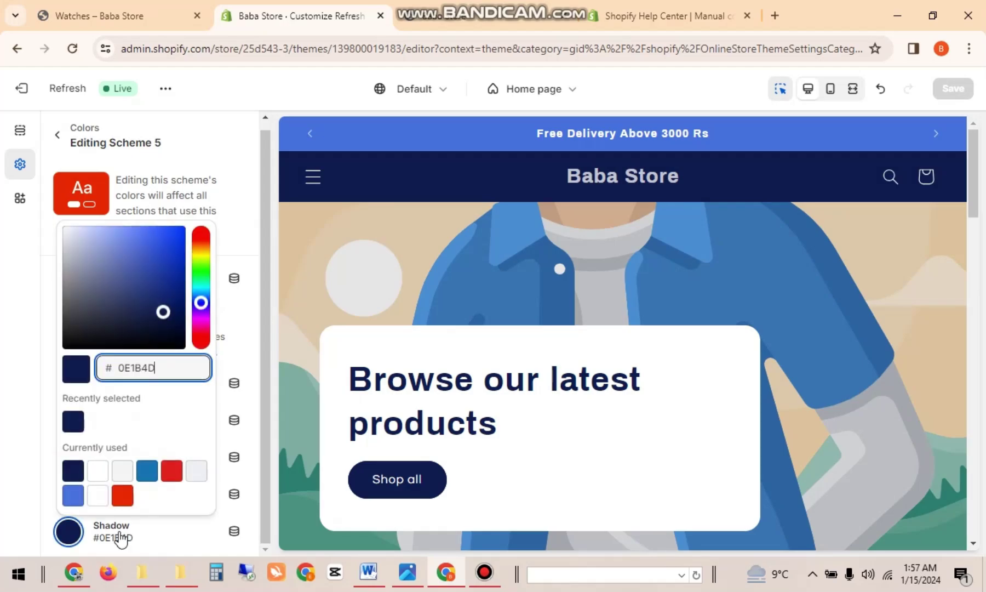
click(79, 425)
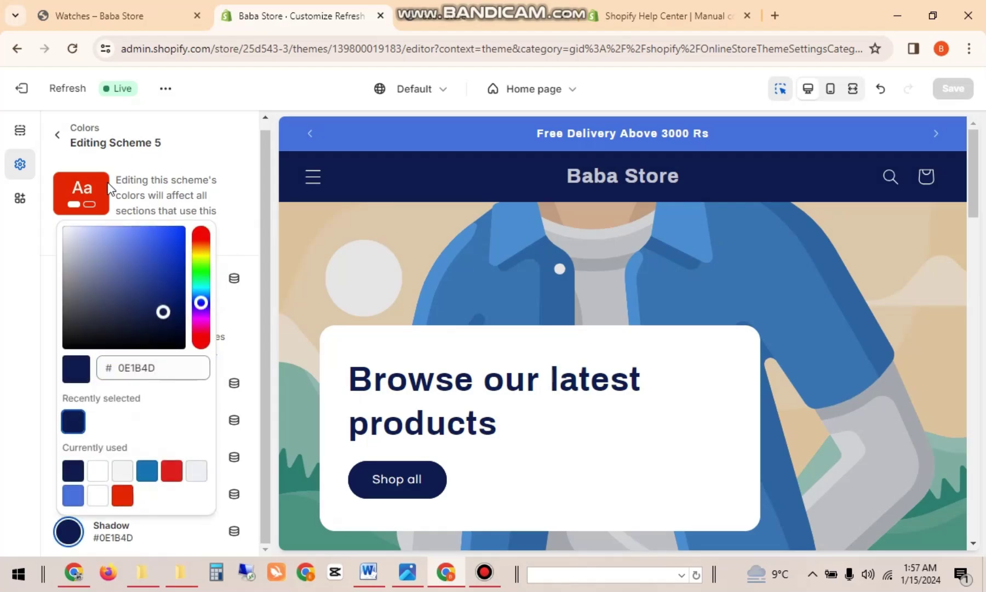
click(58, 136)
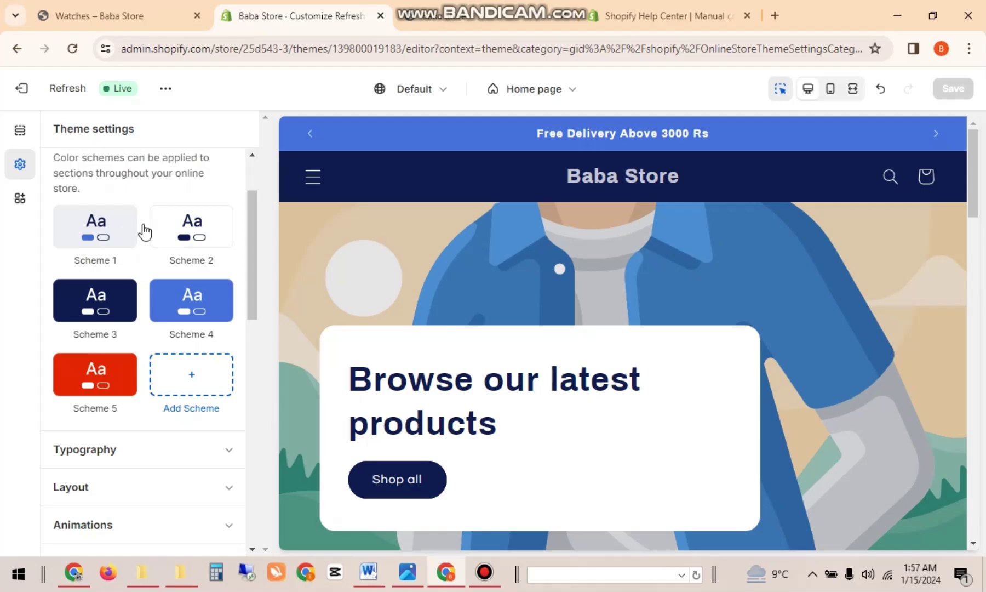
Step: Try heading font size scales of 140% and 150% in the typography settings, and set the scale back to 110%
drag(249, 233, 255, 293)
click(229, 282)
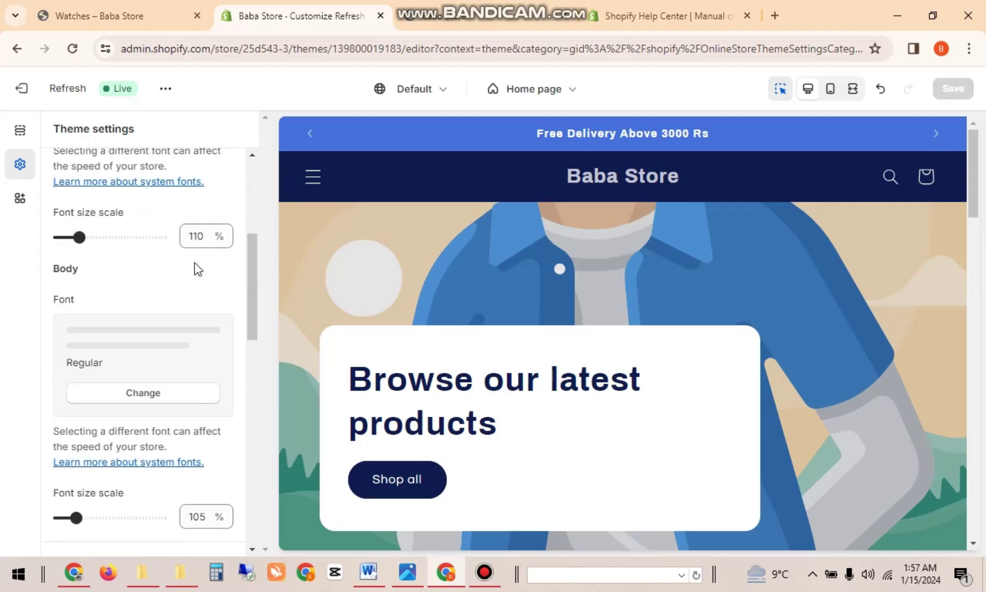
drag(81, 236, 140, 239)
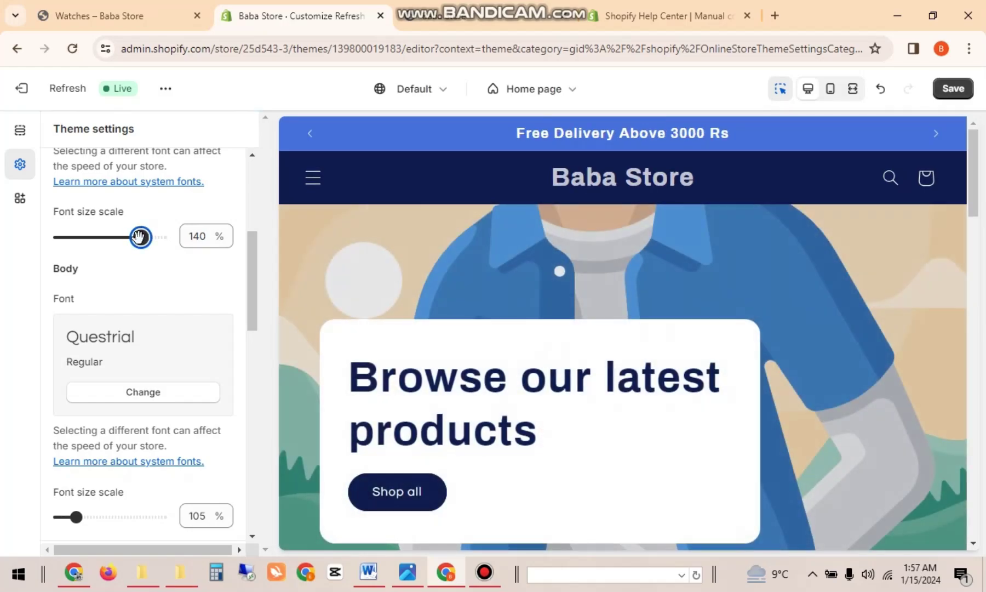
drag(139, 237, 161, 237)
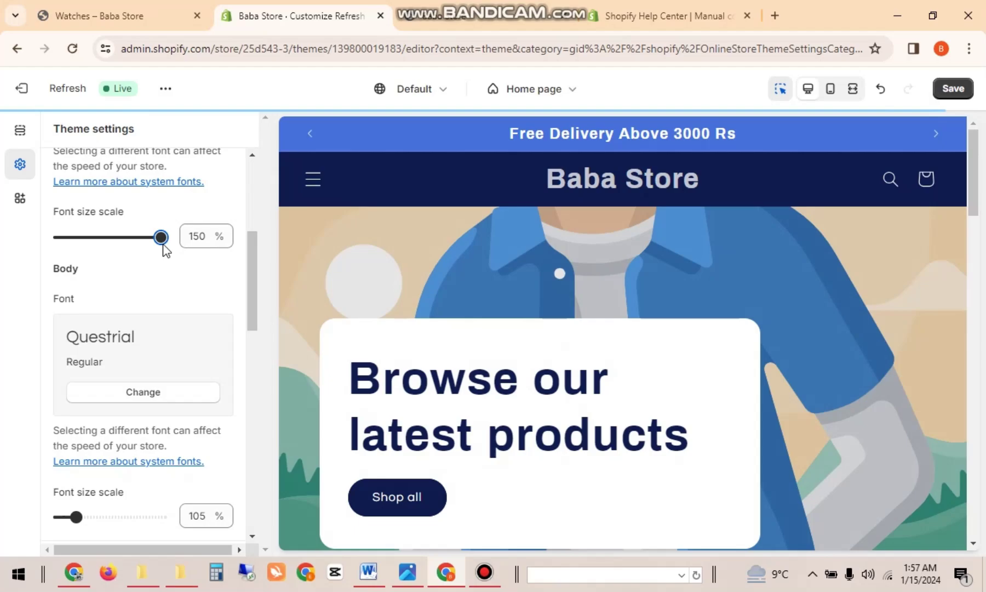
drag(161, 237, 81, 240)
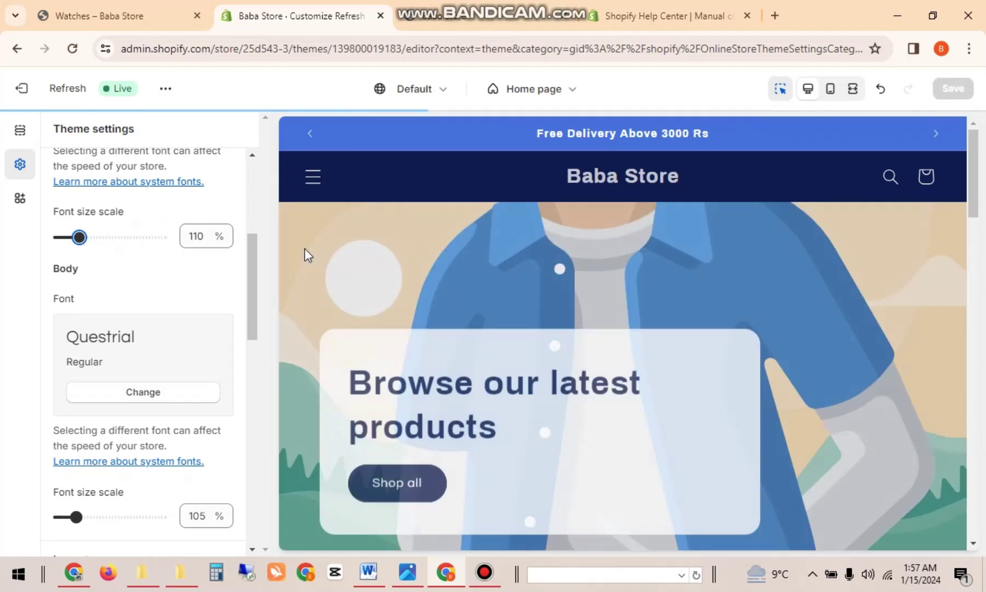
Step: Try the Page cart type in the theme's cart settings and switch it back to Drawer
drag(249, 255, 255, 347)
scroll(141, 227, down, 5)
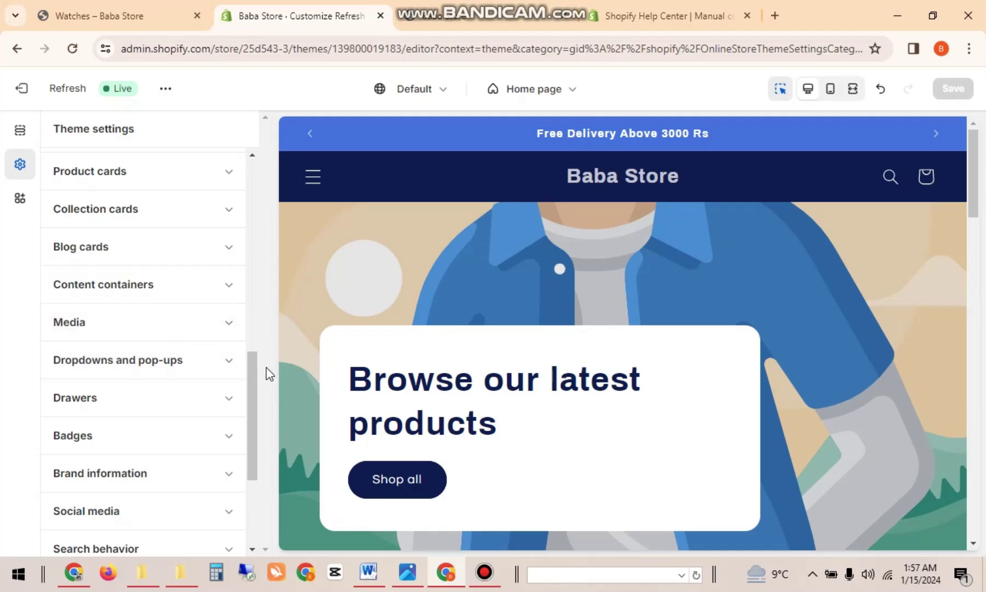
drag(254, 370, 248, 469)
click(130, 430)
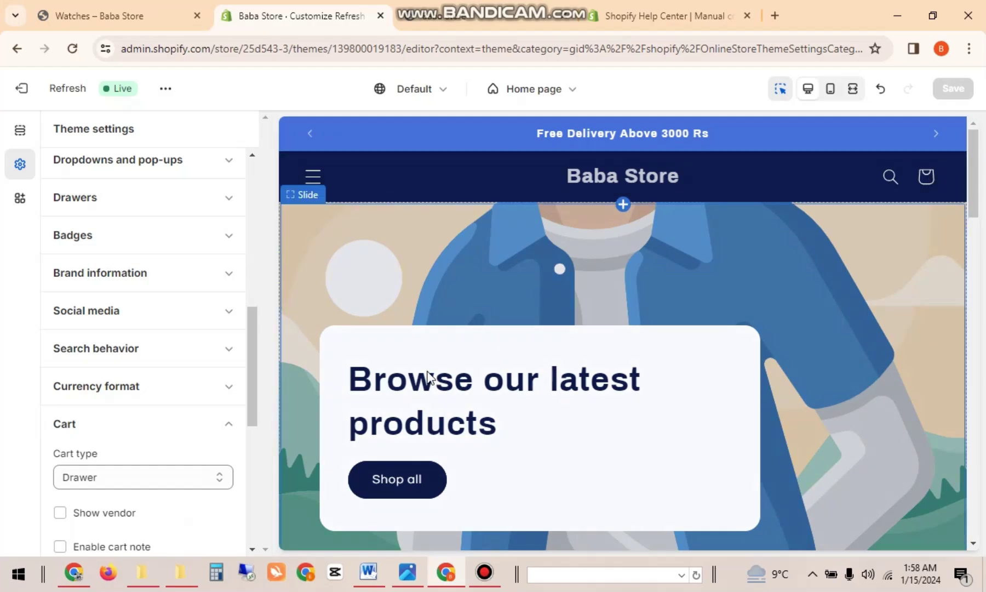
drag(253, 348, 258, 405)
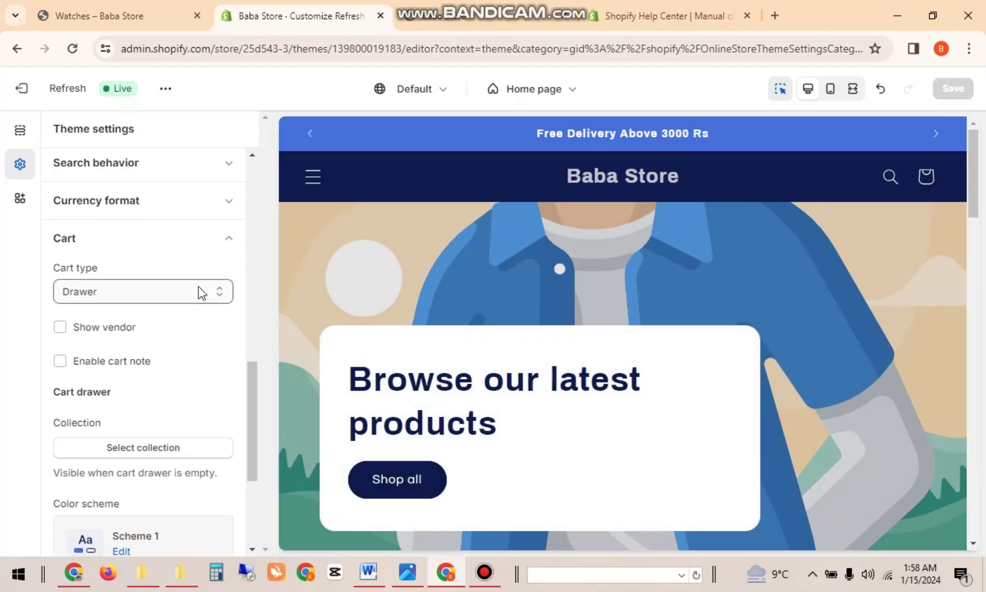
click(197, 290)
click(195, 325)
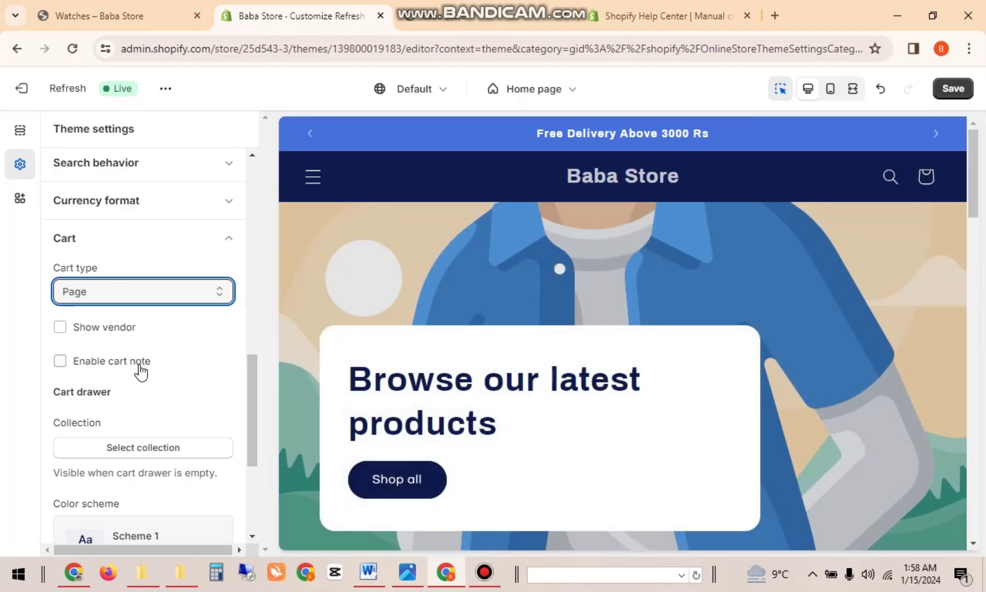
click(216, 300)
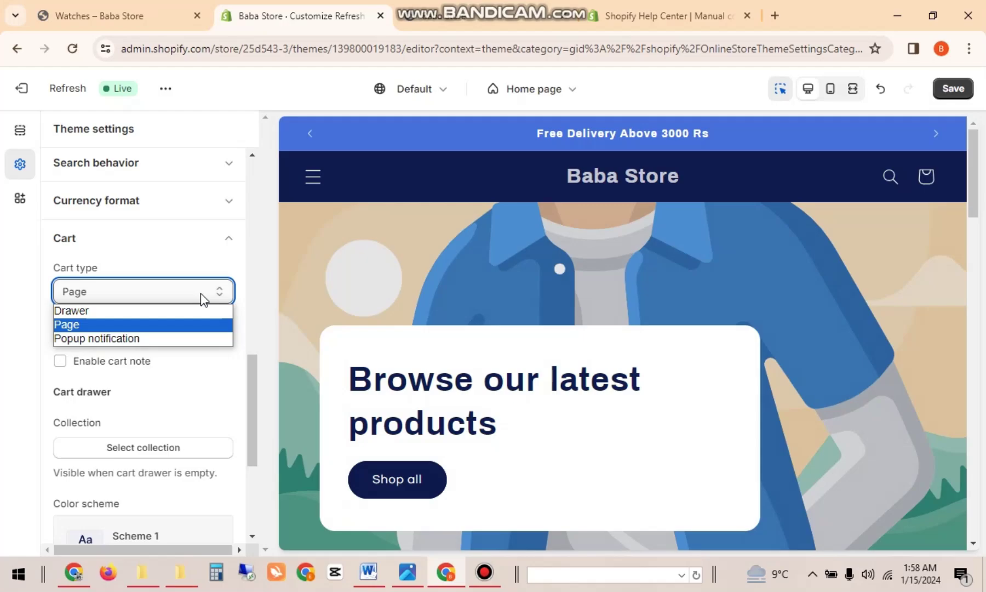
click(145, 312)
Step: Try the Page and Popup notification cart types in turn, and set the cart type back to Drawer
click(146, 292)
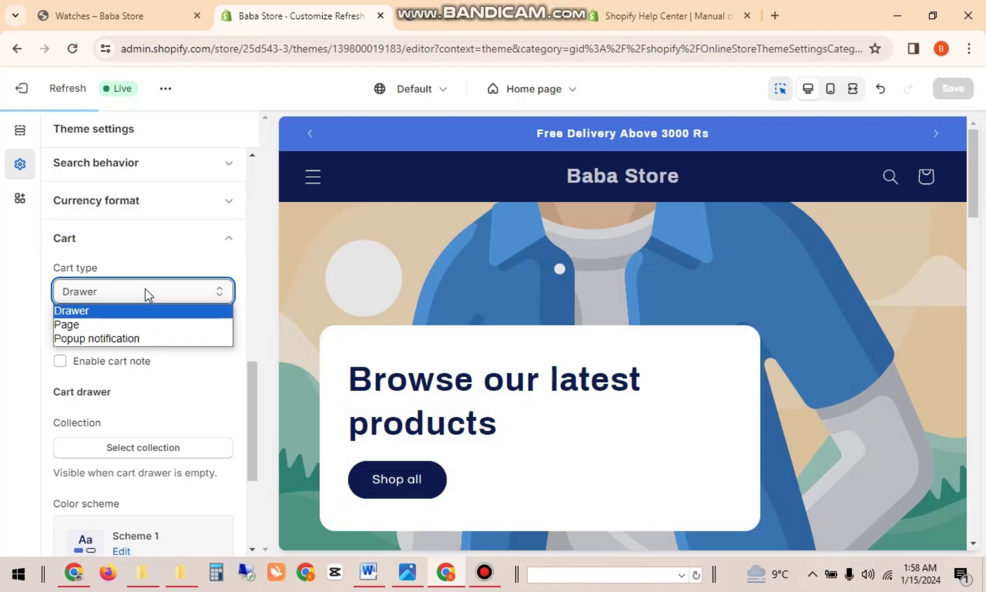
click(140, 325)
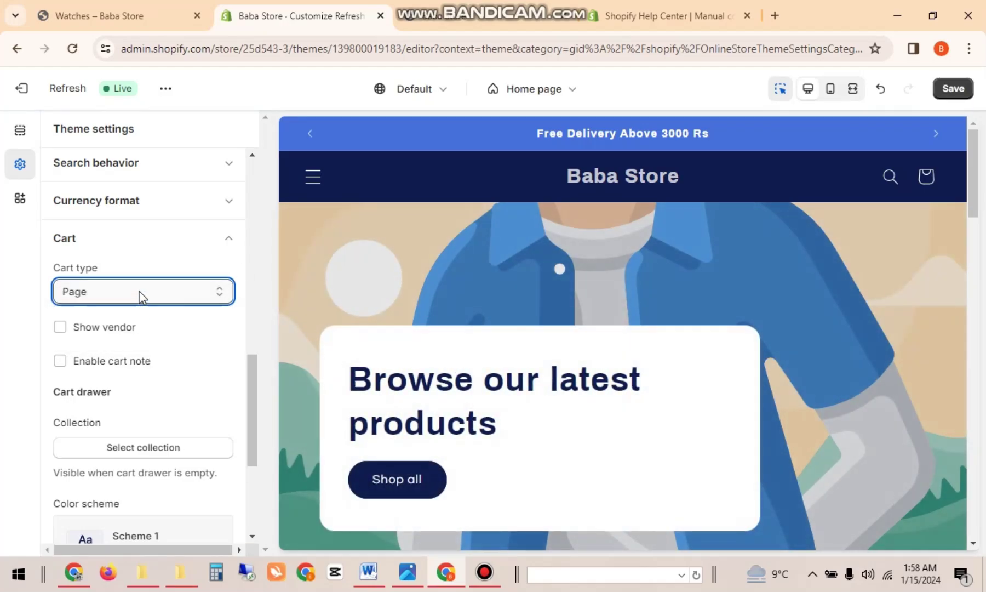
click(139, 293)
click(126, 339)
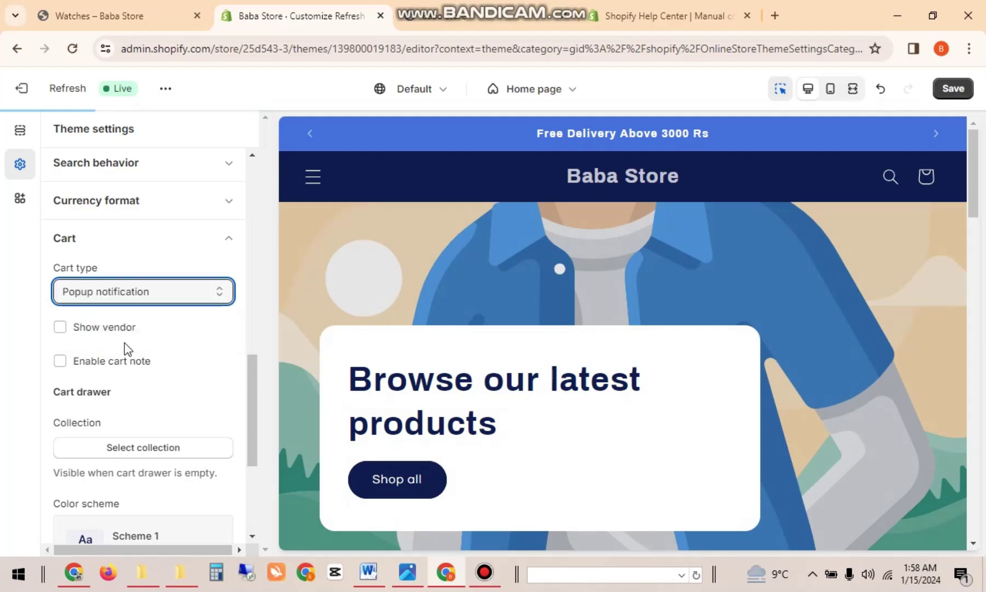
click(151, 290)
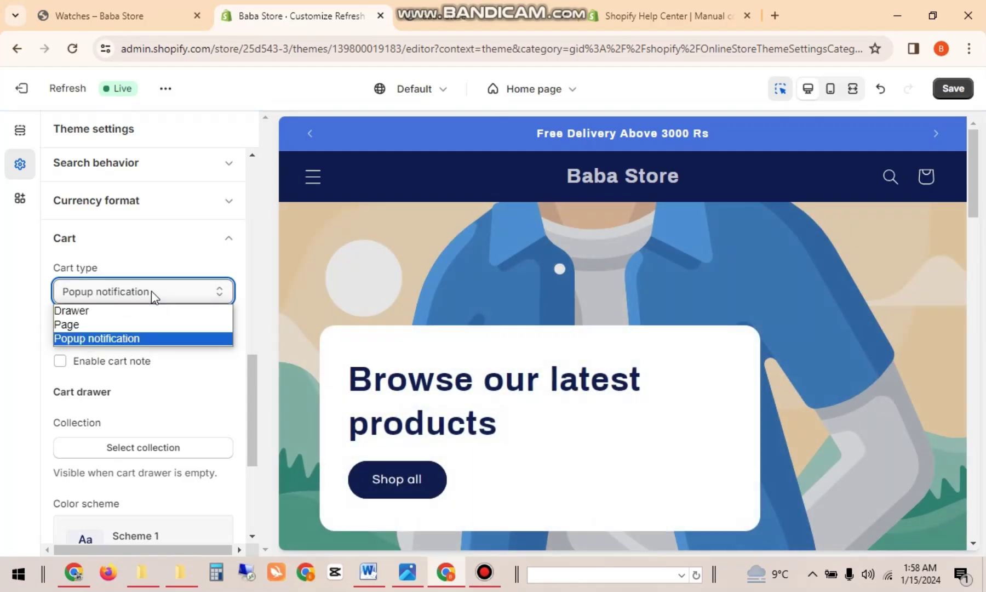
click(132, 311)
Step: Return to the home page section list and open the Header section's settings
scroll(260, 256, up, 5)
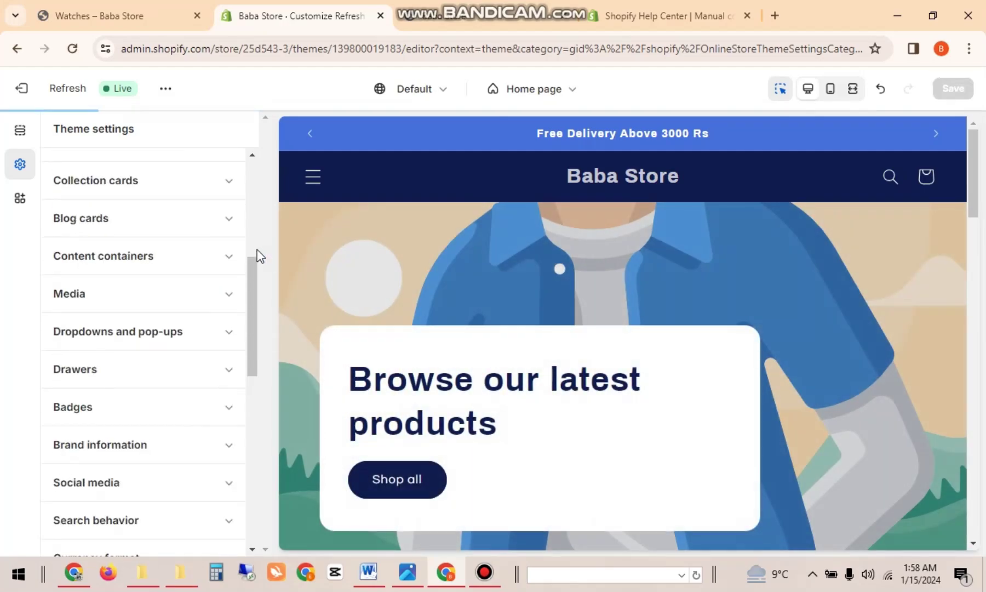
drag(254, 264, 242, 103)
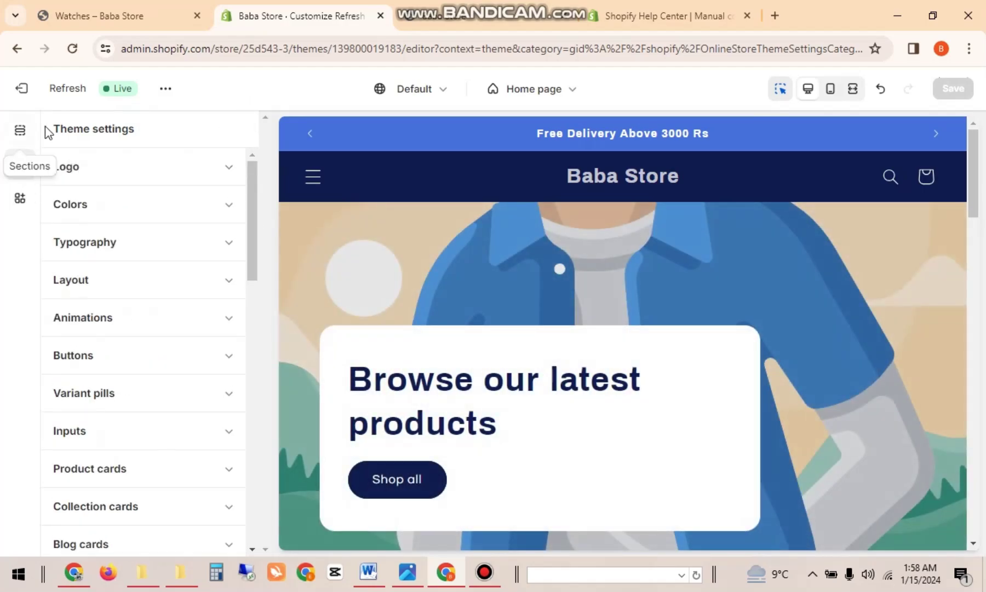
click(18, 129)
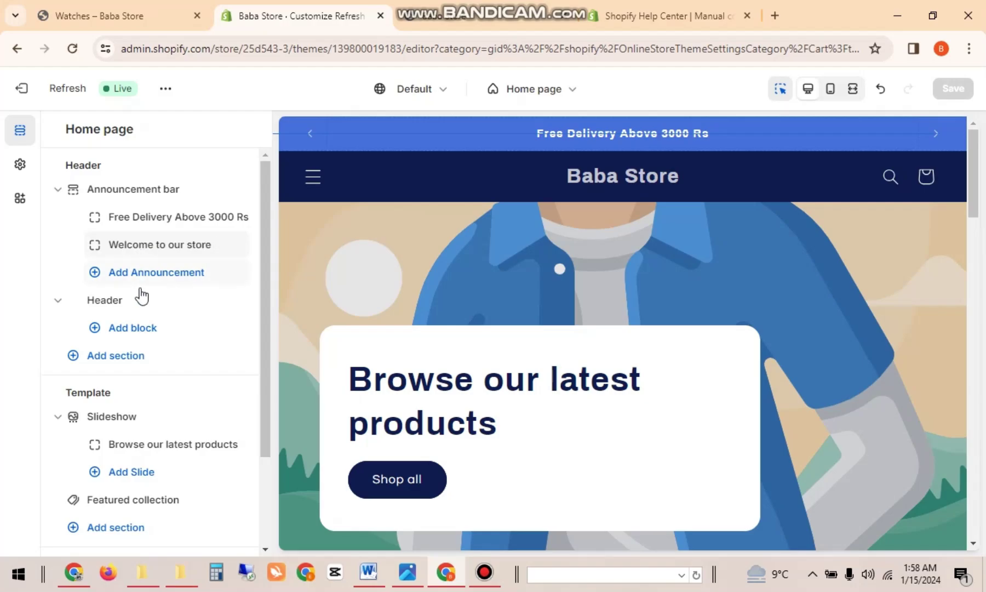
click(99, 299)
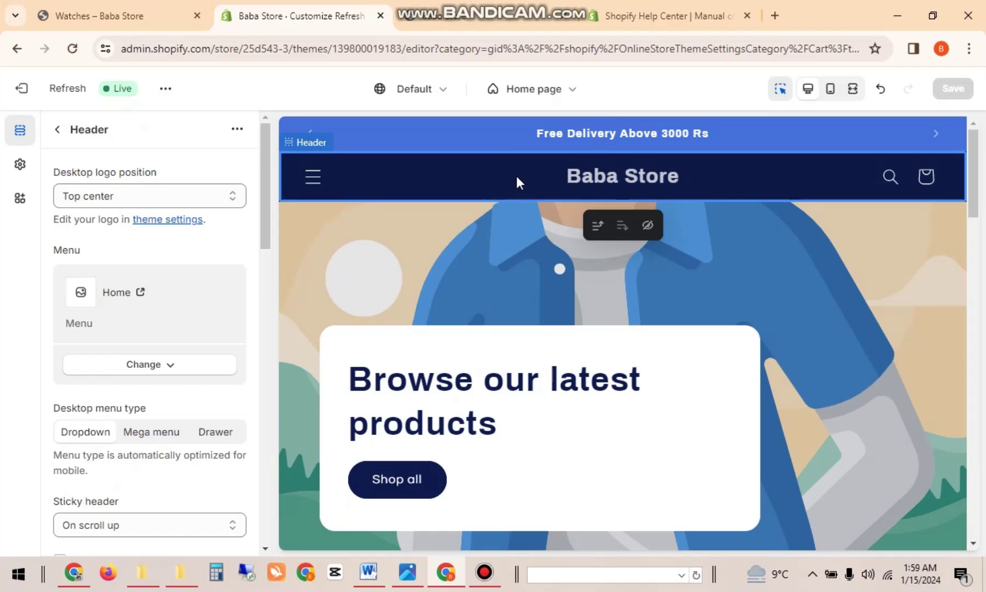
Step: Try the Top left desktop logo position for the header and set it back to Top center
click(233, 195)
click(176, 218)
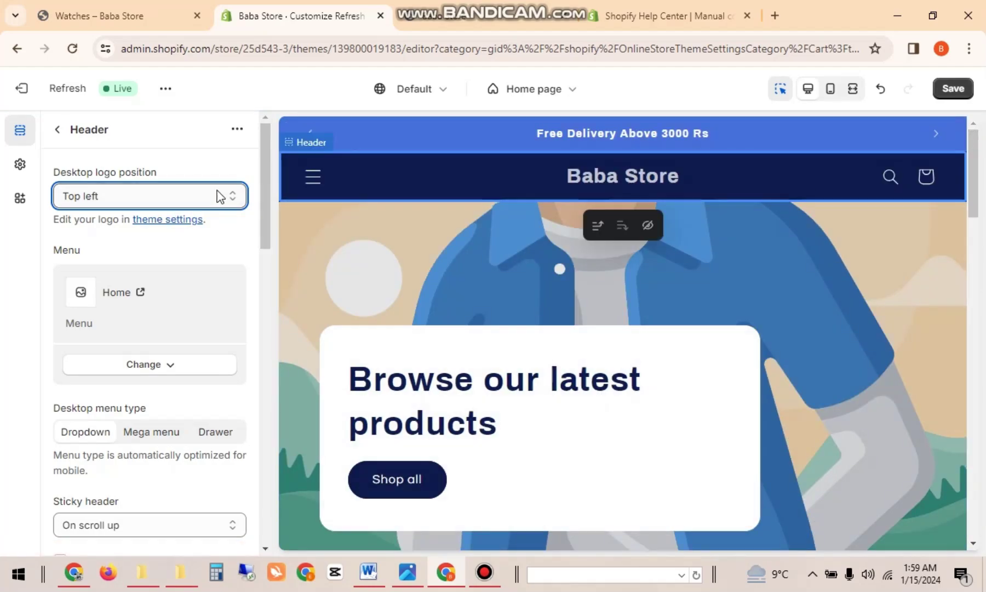
click(219, 196)
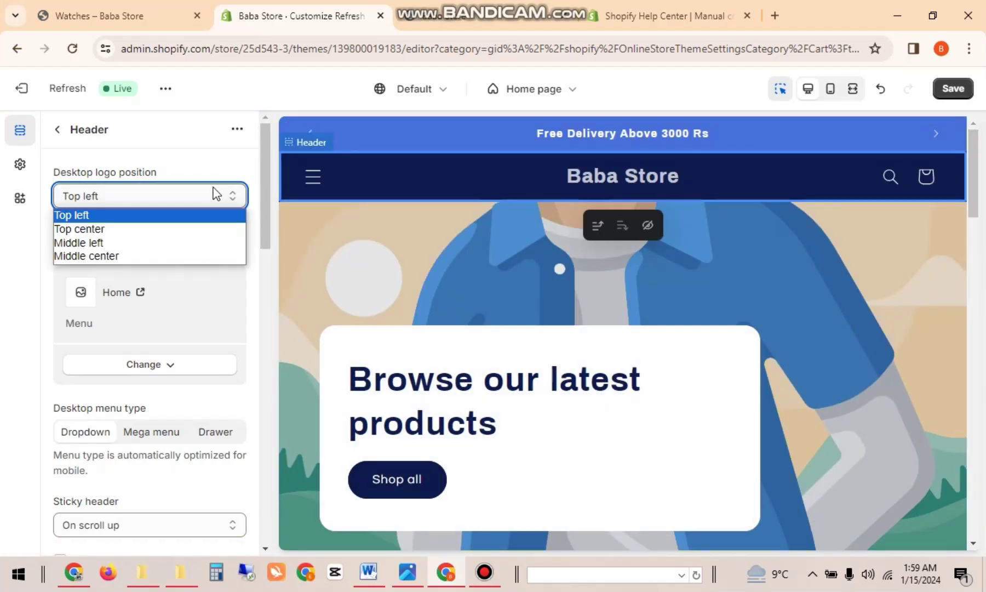
click(181, 229)
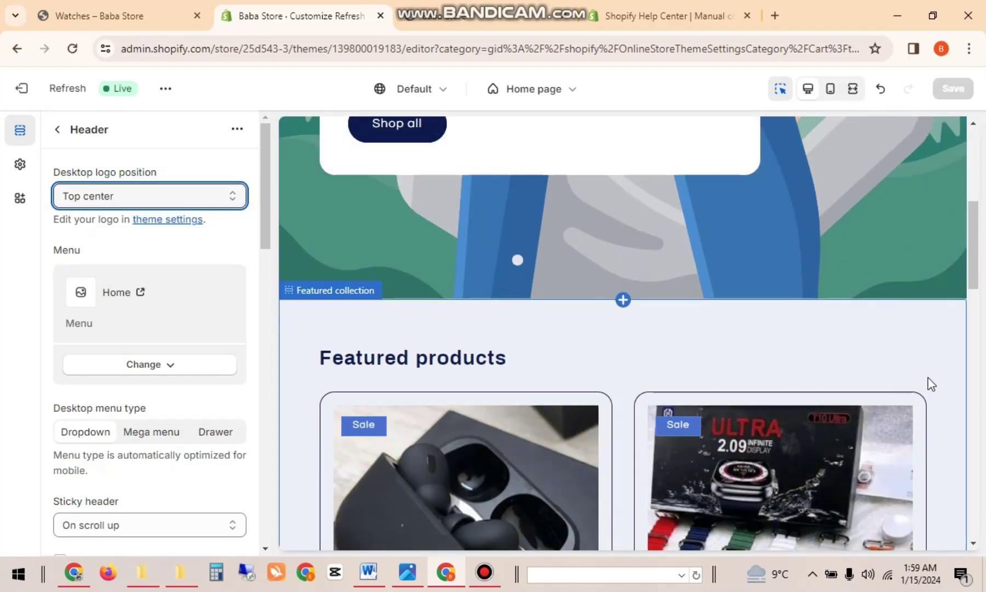
Step: Try the Middle left desktop logo position for the header and set it back to Top center
drag(977, 275, 976, 157)
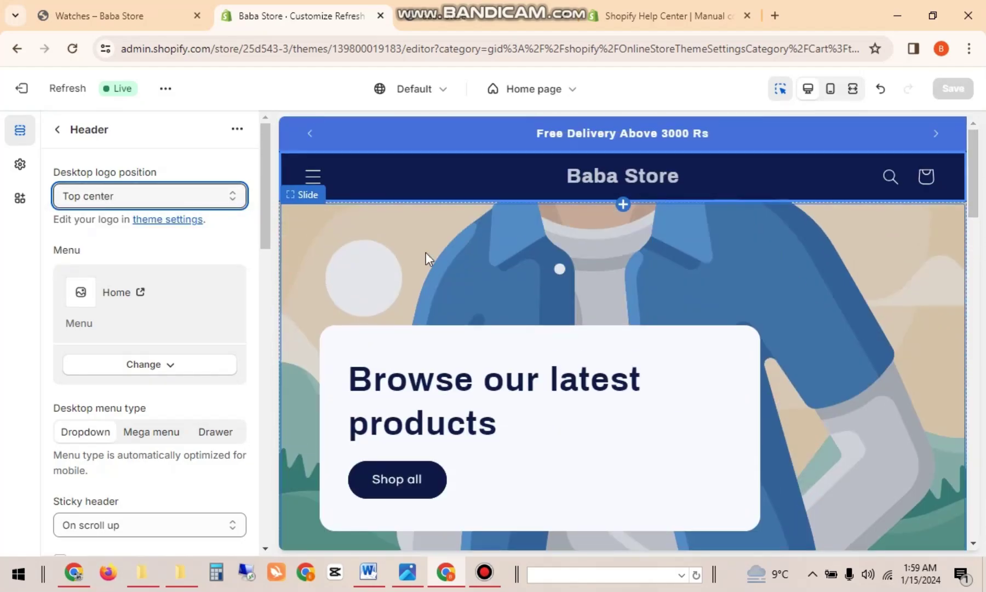
click(196, 197)
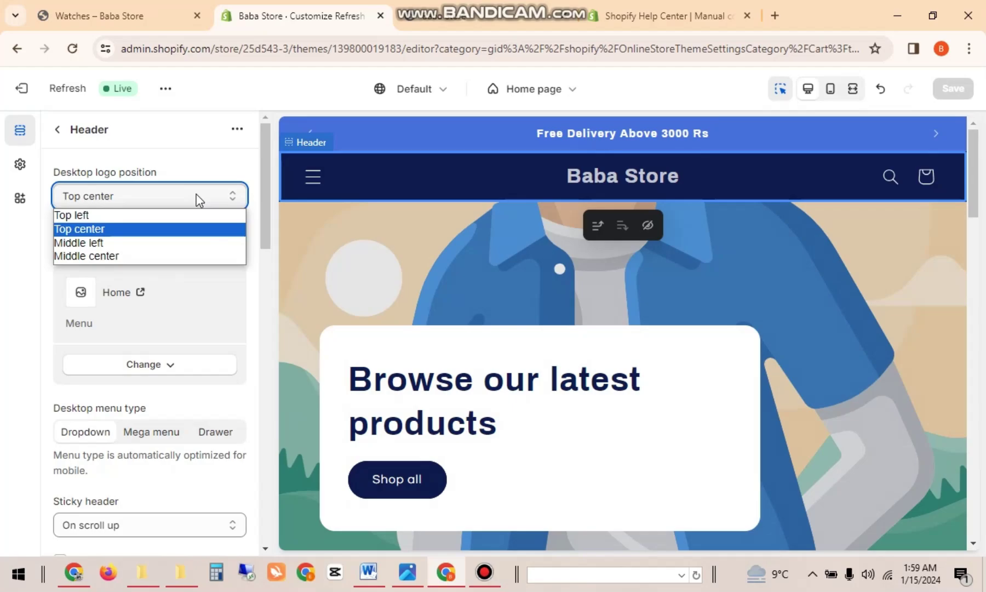
click(177, 244)
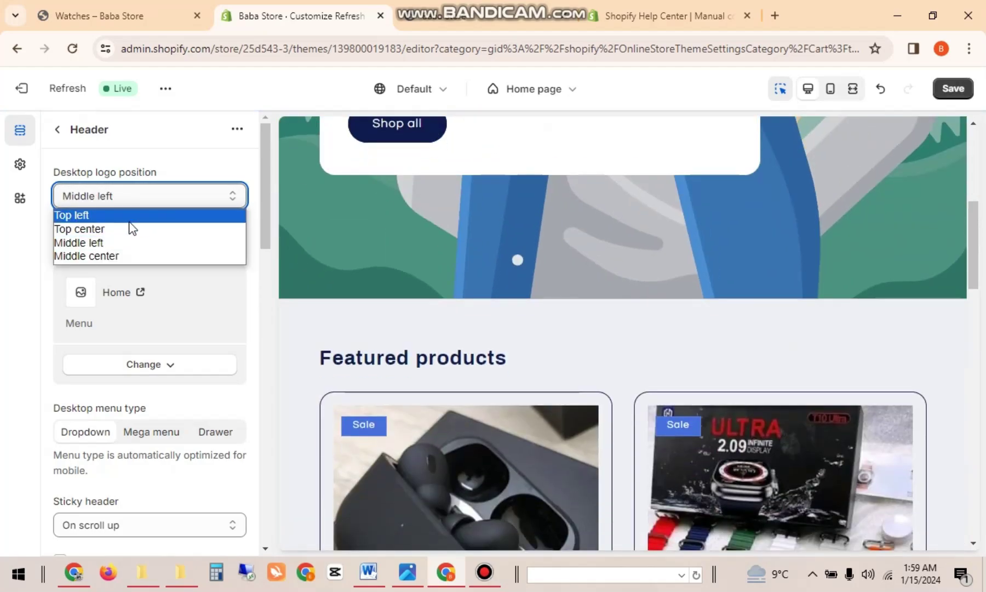
click(127, 228)
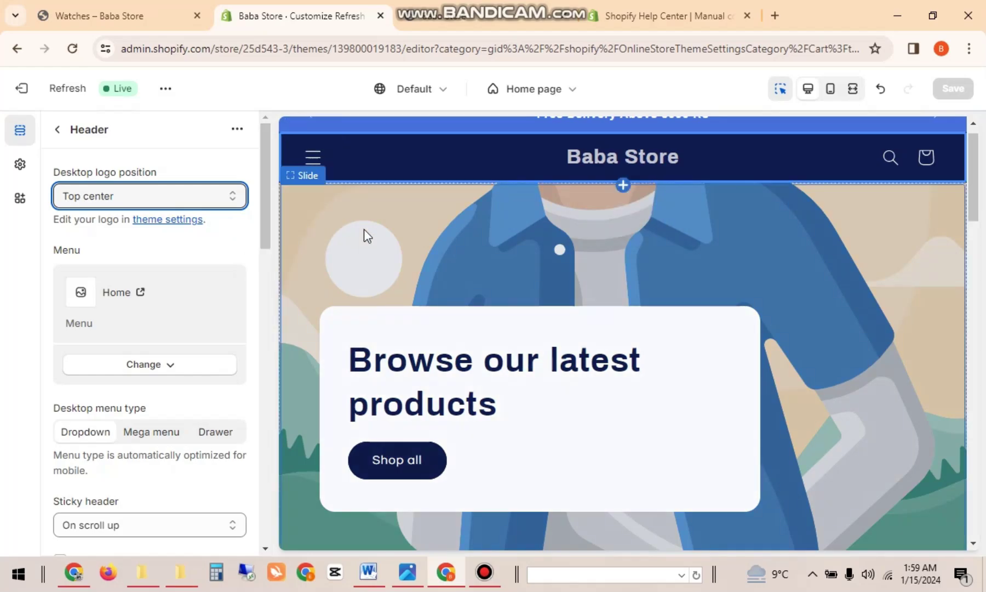
click(395, 157)
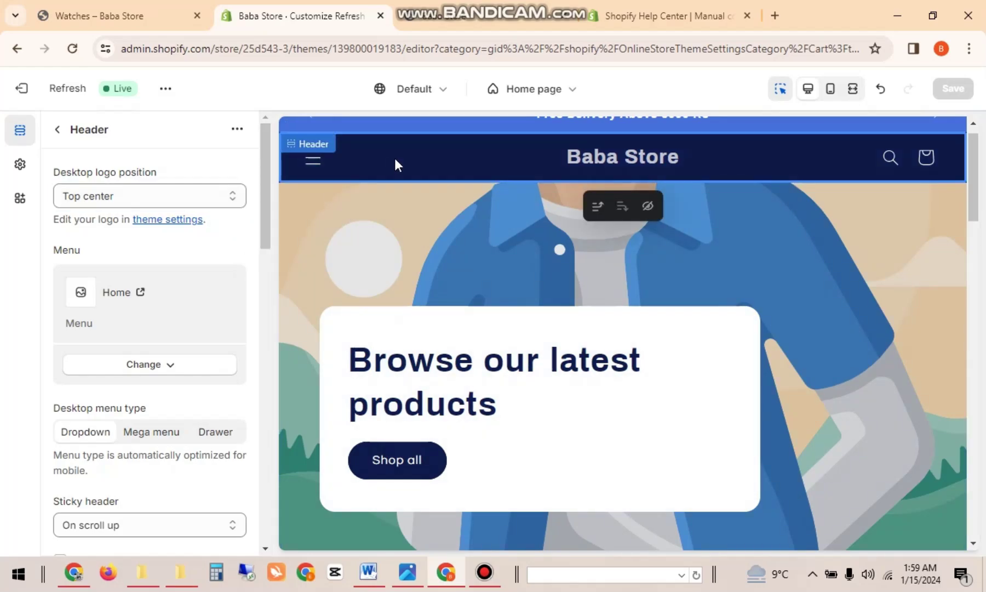
Step: Apply the red preset gradient as the background gradient of Scheme 5 in the theme's color settings
click(18, 165)
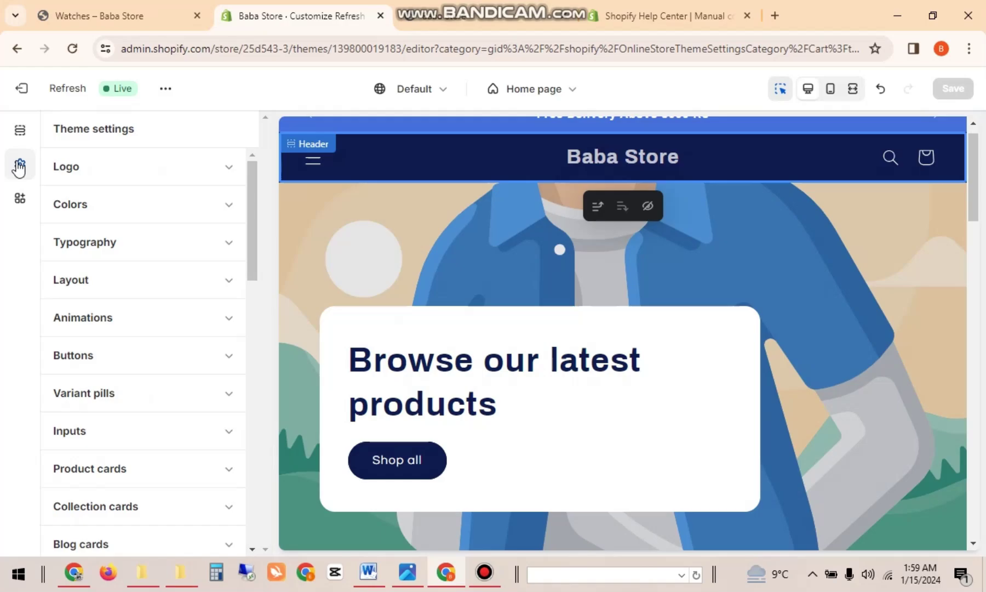
click(96, 204)
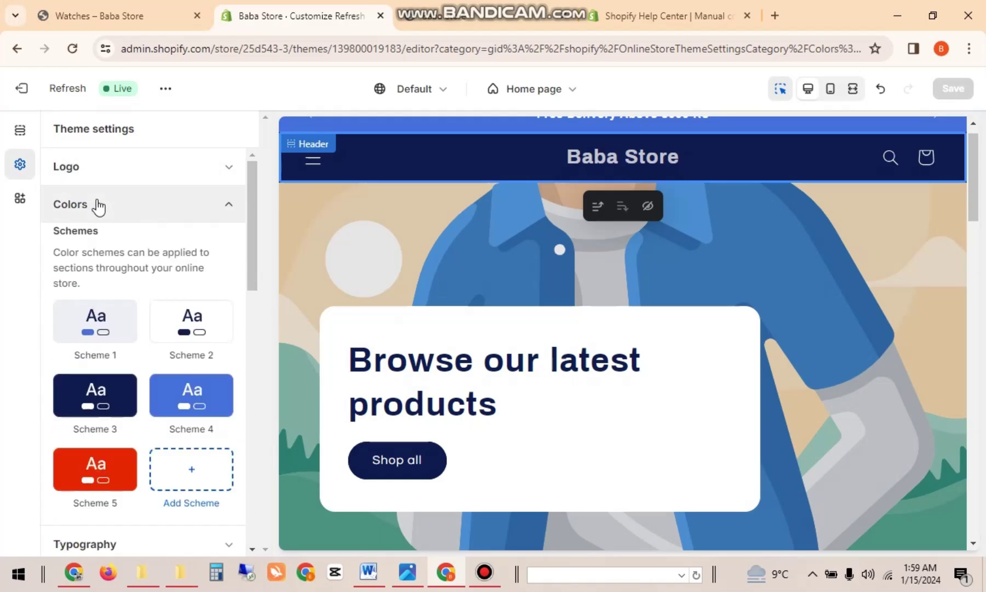
click(104, 475)
click(69, 323)
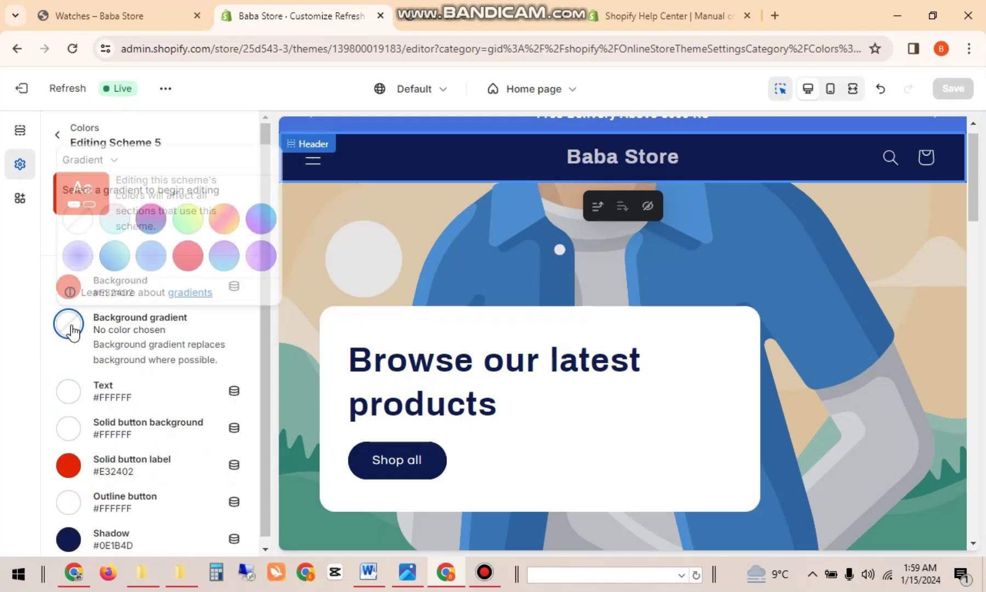
click(187, 270)
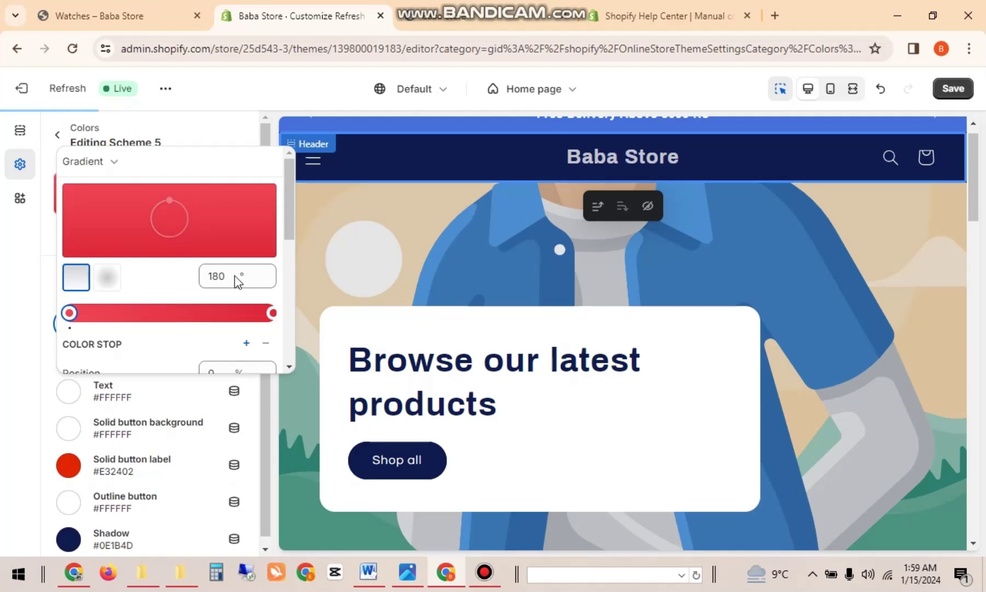
Step: Adjust the hue of the first color stop in Scheme 5's background gradient
drag(288, 206, 290, 300)
click(241, 161)
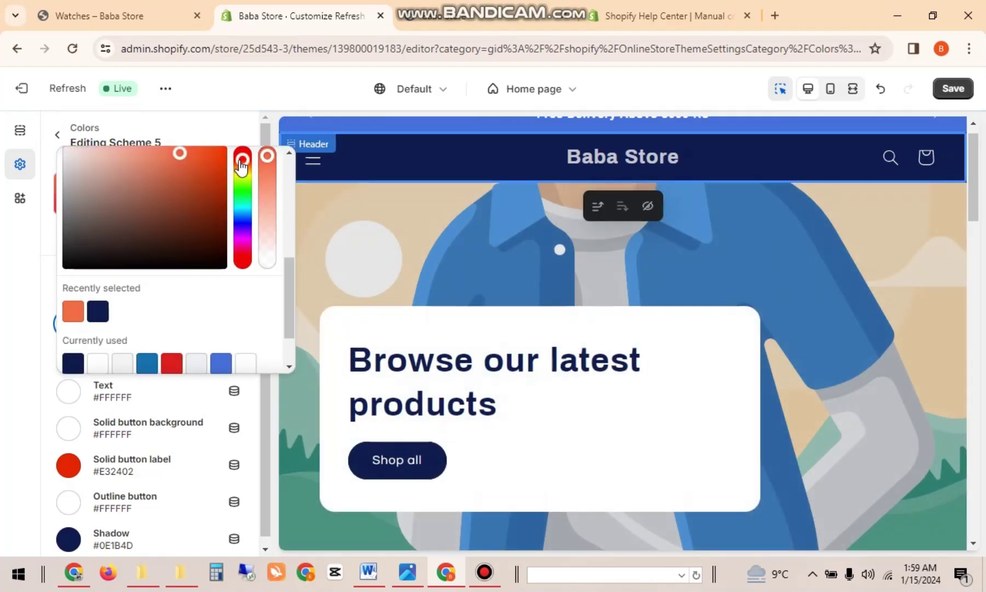
click(241, 169)
drag(241, 170, 284, 157)
Step: View Scheme 5's background gradient as CSS code and return to the theme settings overview
click(104, 161)
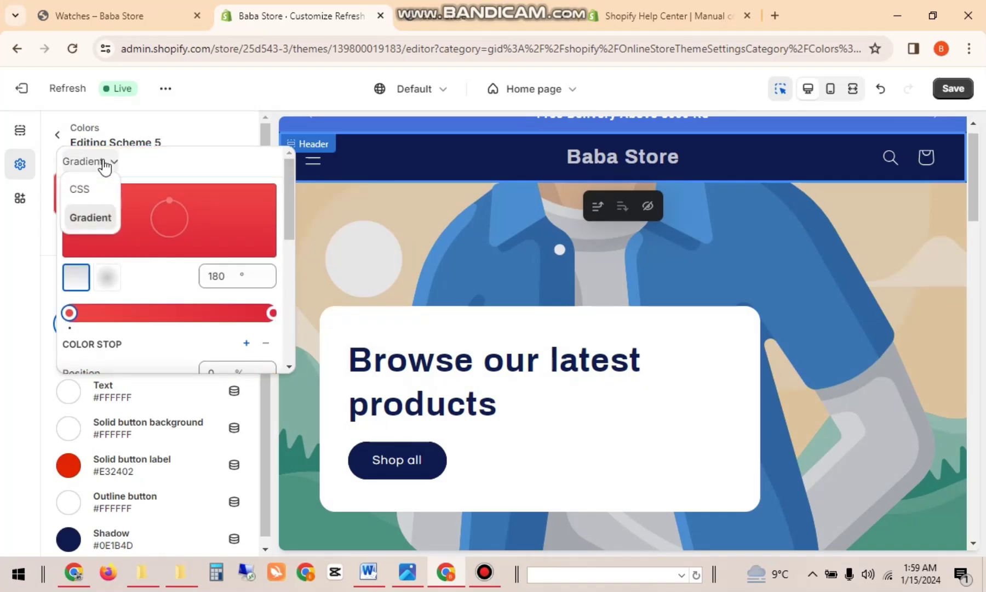
click(94, 188)
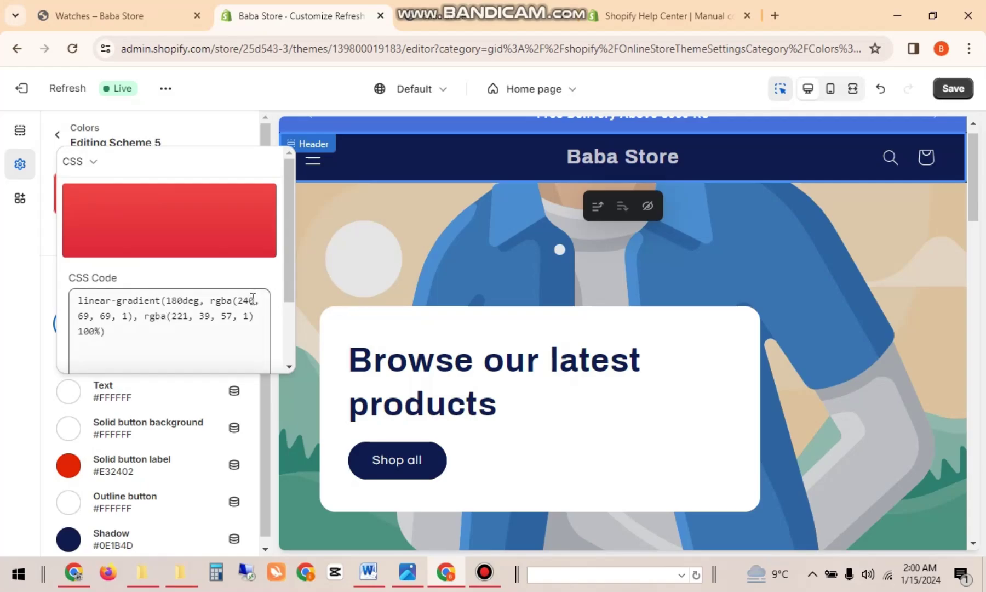
click(54, 144)
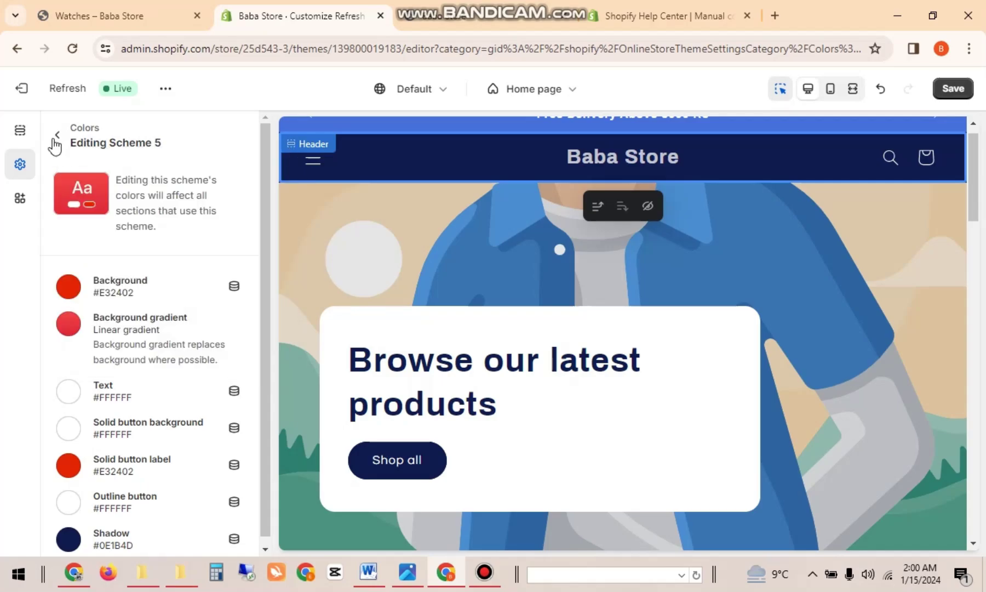
click(58, 137)
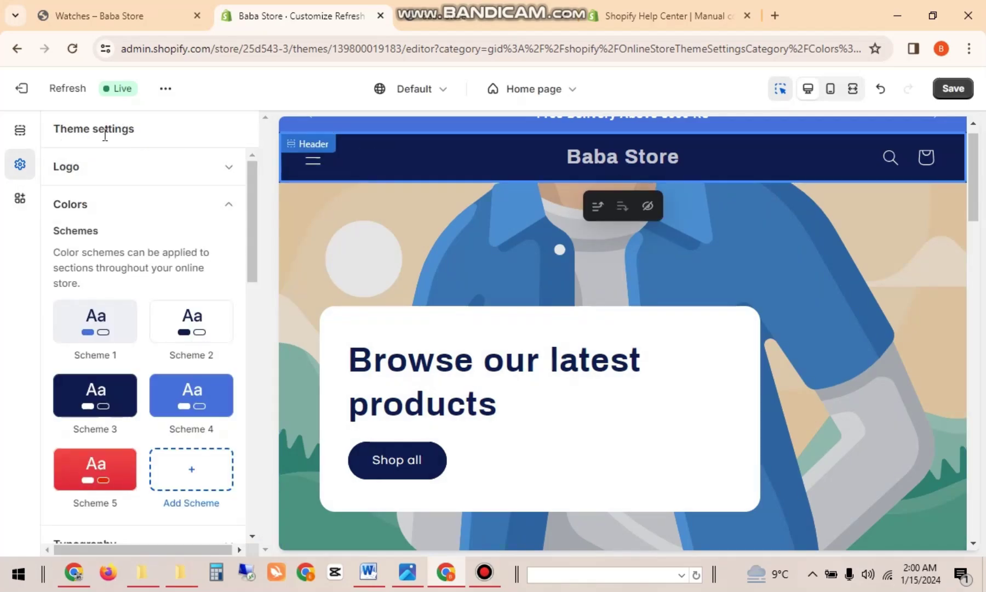
Step: Open the settings of the "Browse our latest products" slide and check the images in the store library without choosing one
click(20, 131)
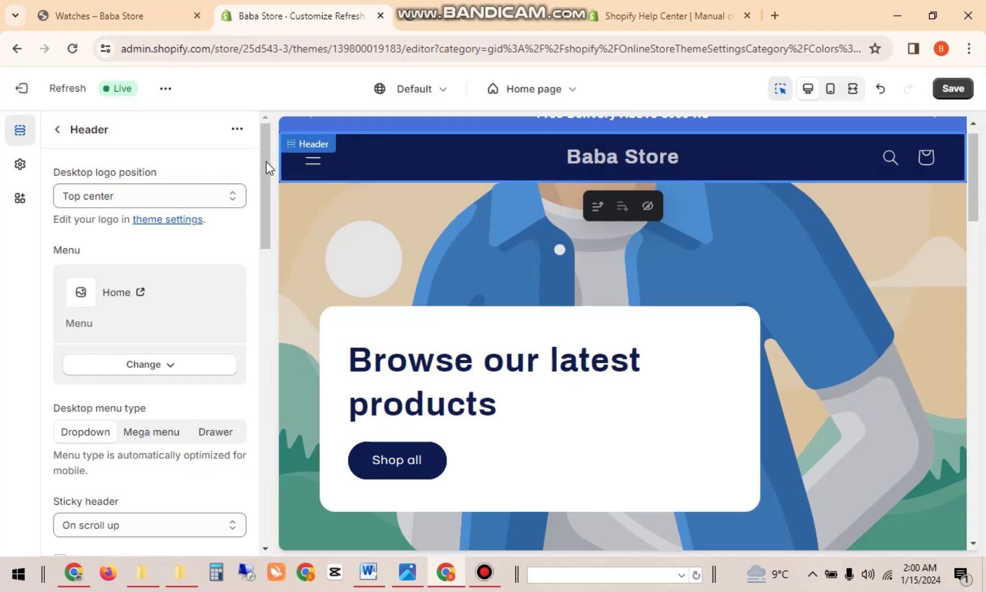
drag(268, 167, 266, 208)
click(407, 204)
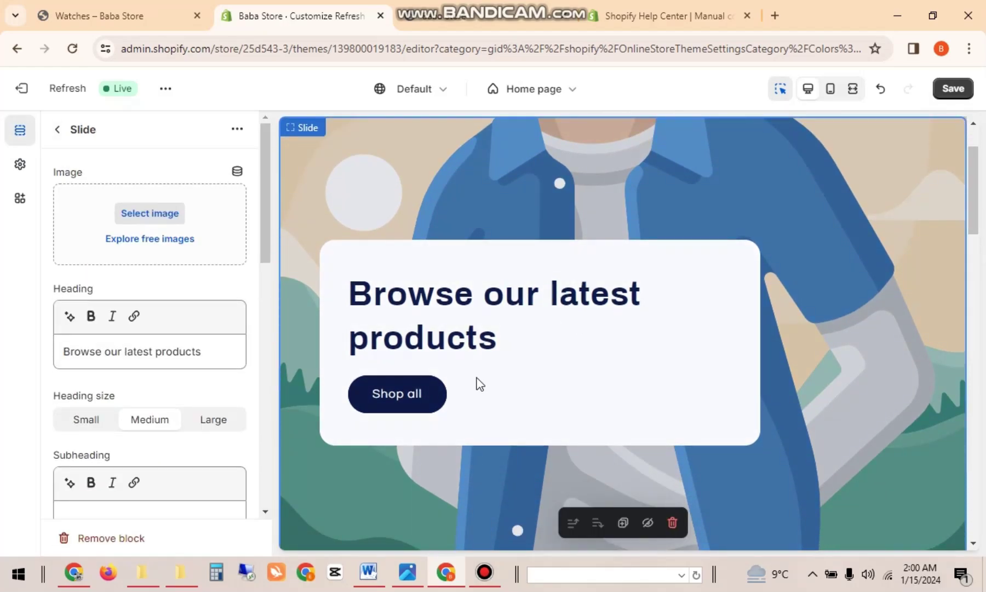
click(153, 215)
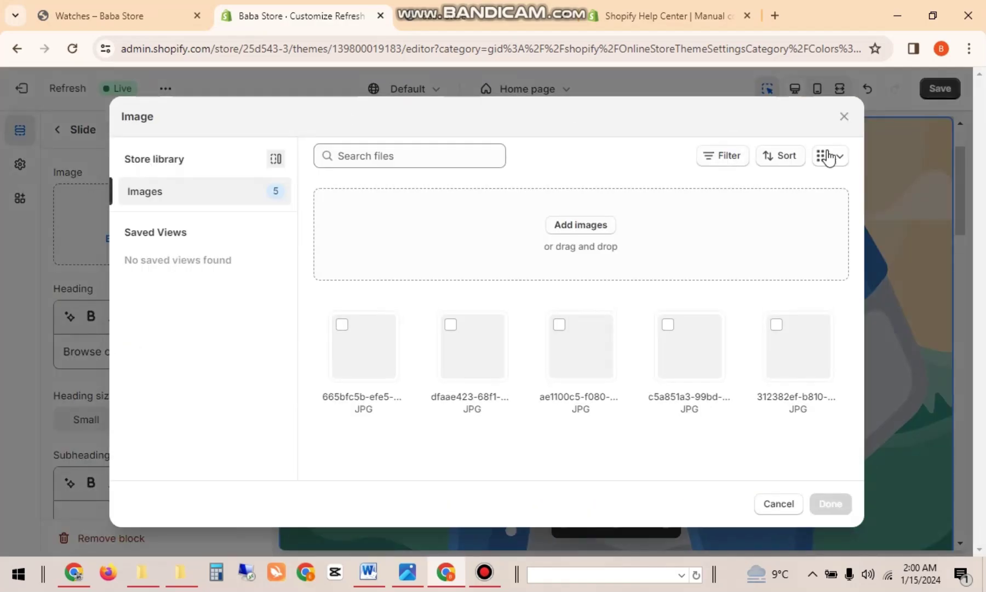
click(841, 117)
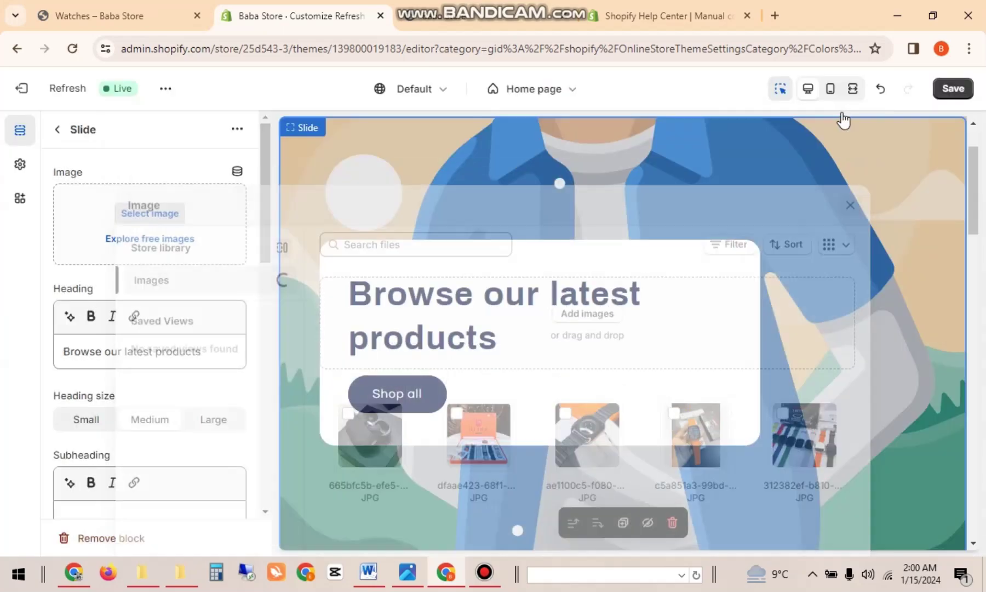
Step: Search Google for "watches banner images" in a new browser tab and look through the image results
click(774, 13)
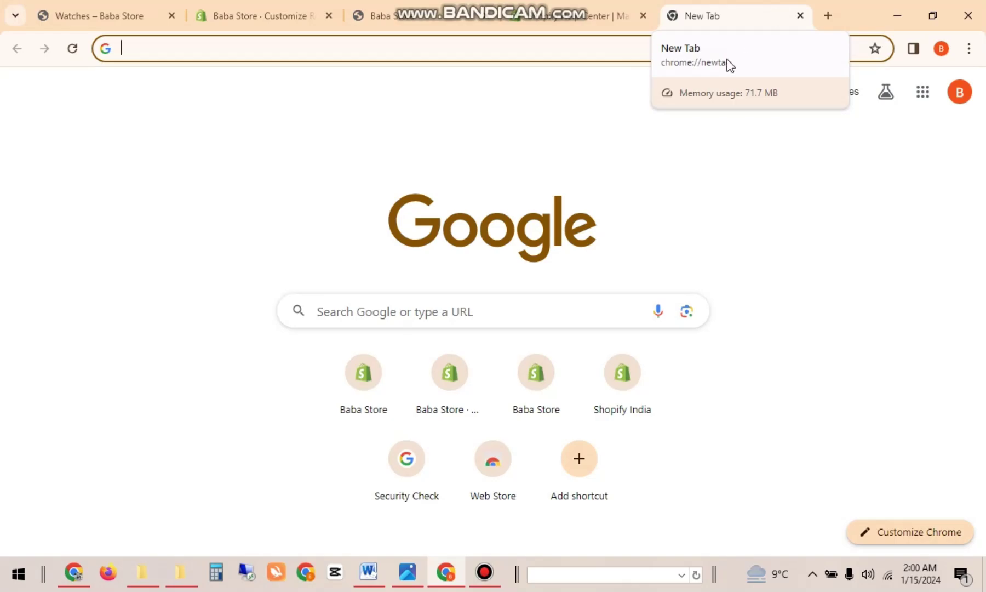
click(652, 49)
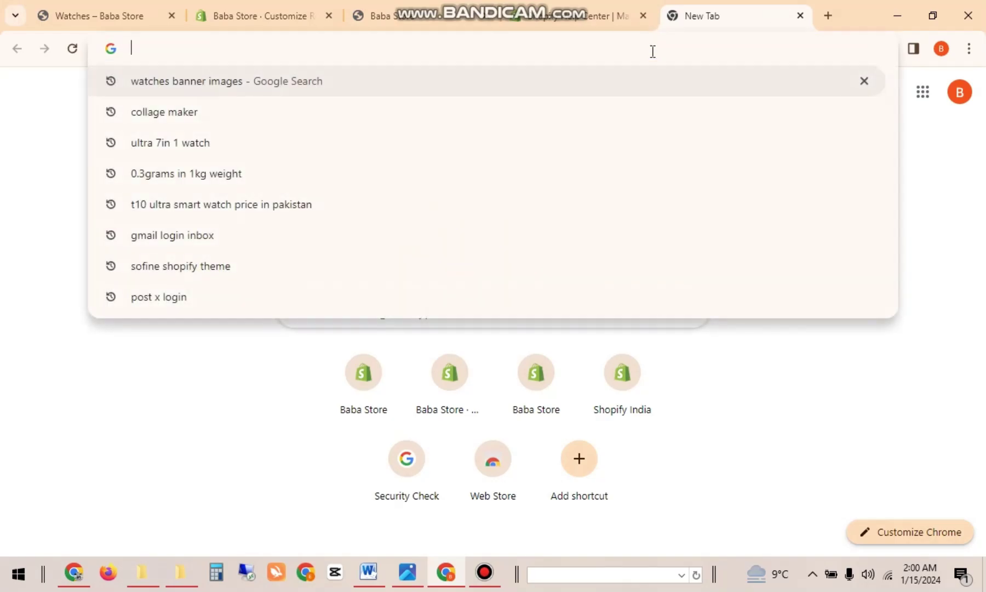
click(274, 91)
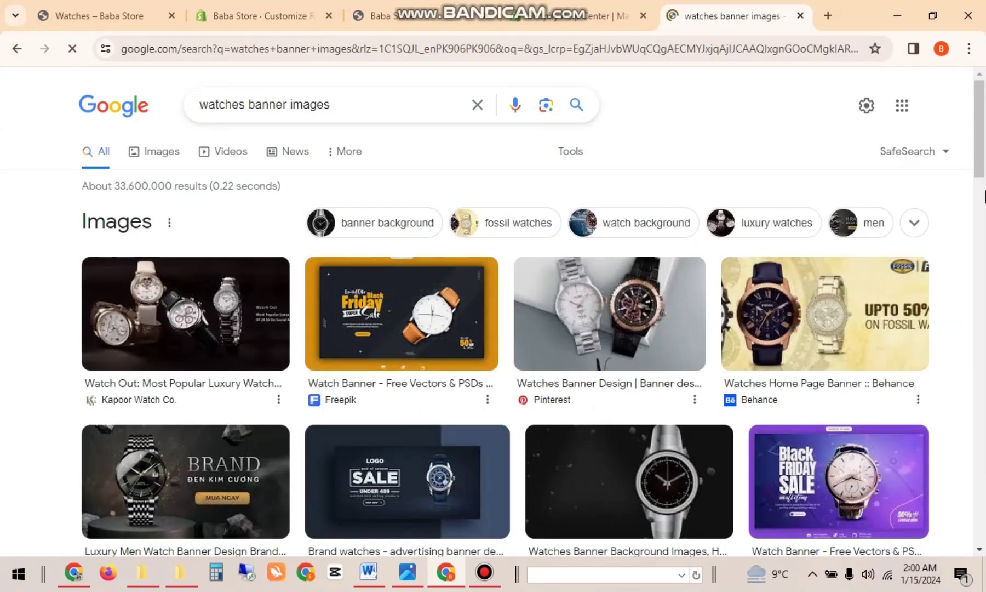
scroll(983, 175, down, 3)
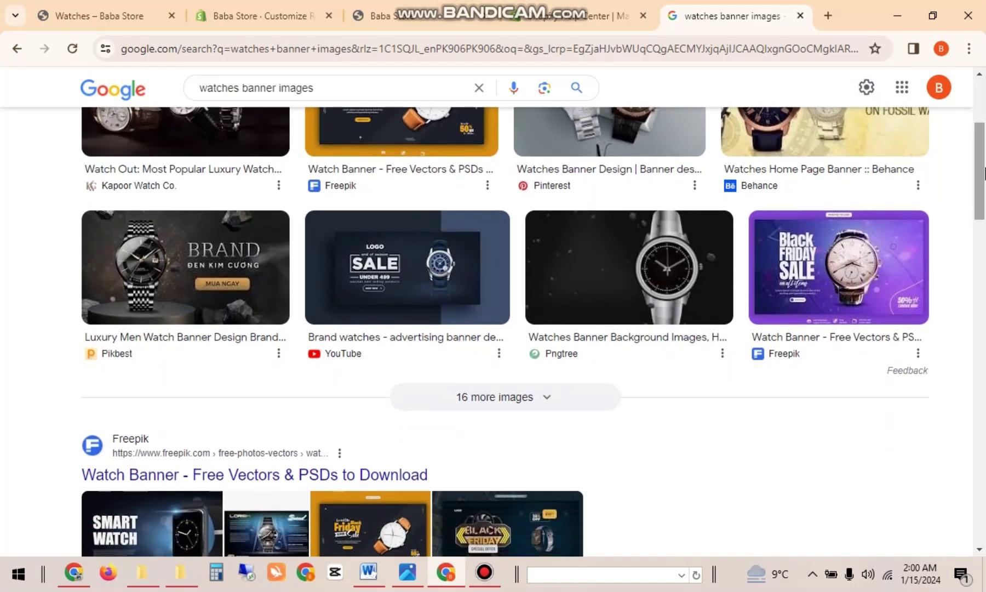
mouse_move(984, 174)
mouse_down()
mouse_move(984, 473)
mouse_move(984, 173)
mouse_up()
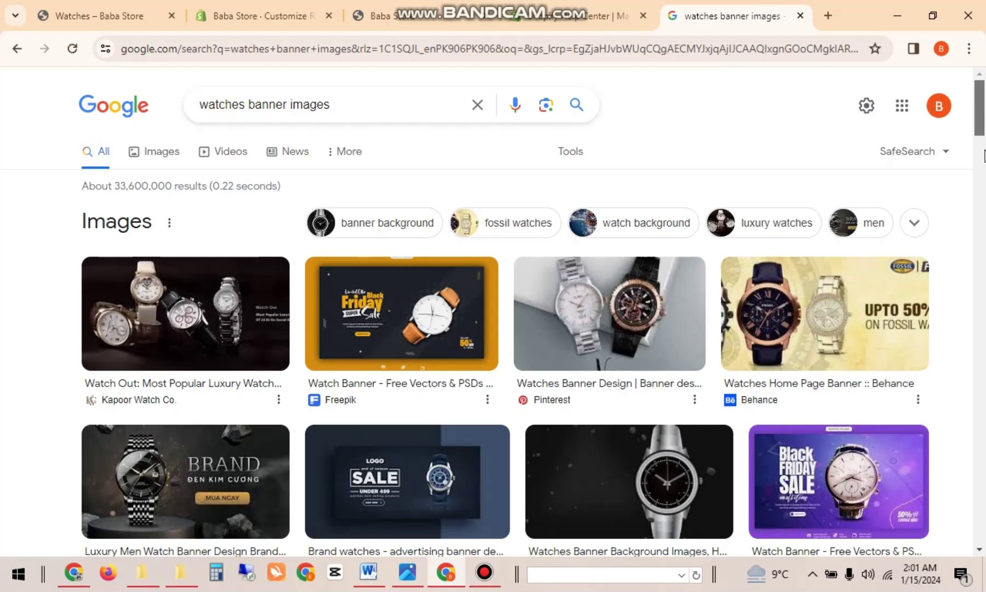
Step: Preview the Kapoor Watch Co. banner and the IWP Watches banner among the image results
click(229, 338)
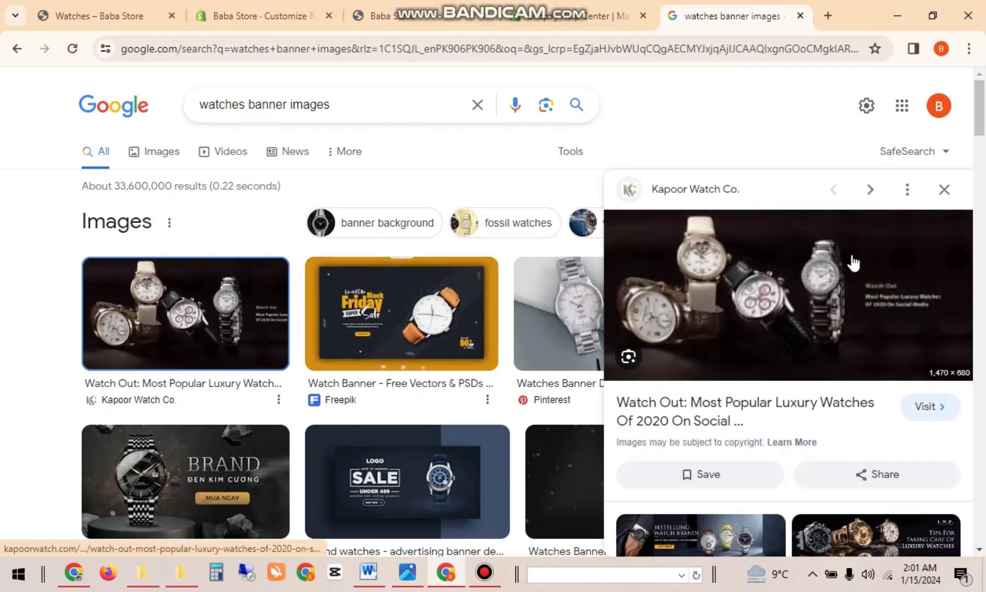
drag(981, 130, 984, 181)
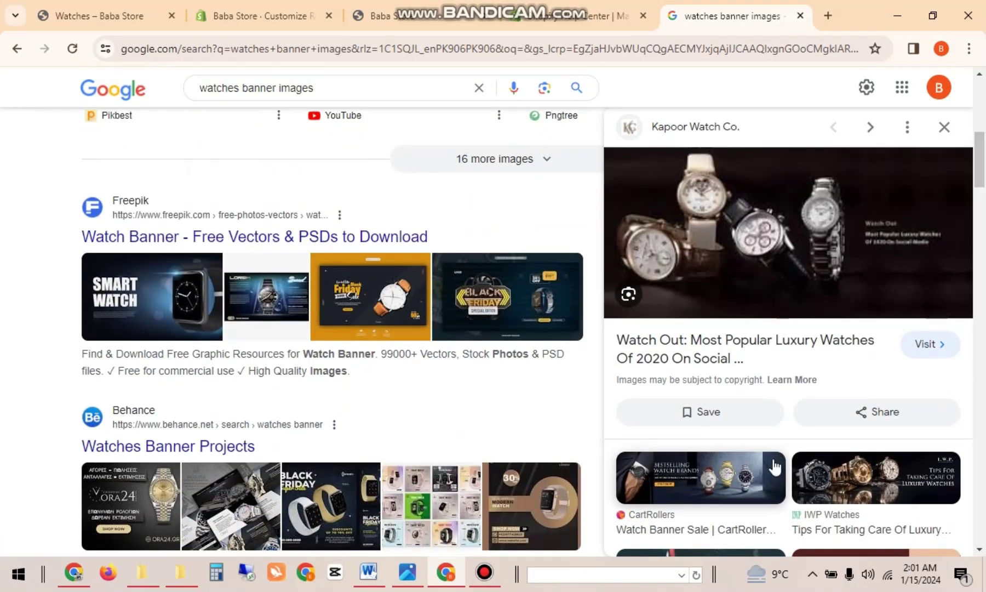
click(820, 480)
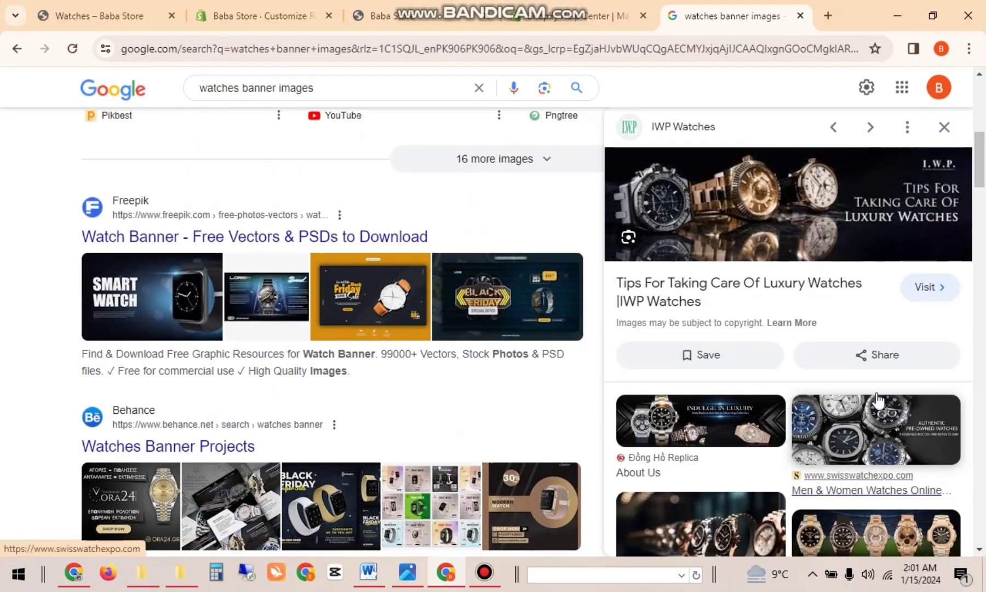
drag(978, 181, 981, 578)
drag(984, 522, 980, 511)
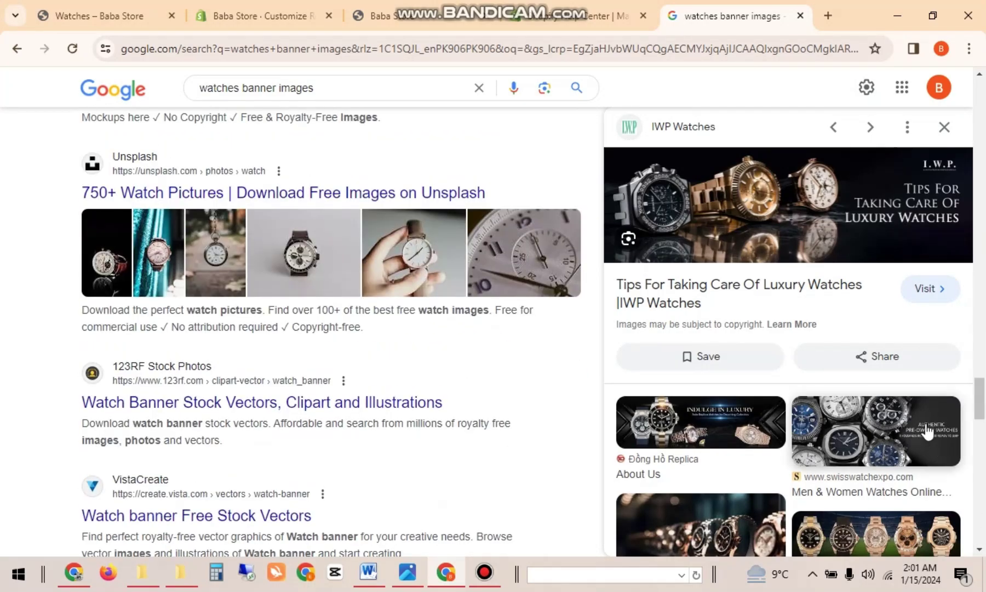
Step: Save the 123RF luxury watches image to the Desktop as a JPEG under its suggested file name
click(746, 535)
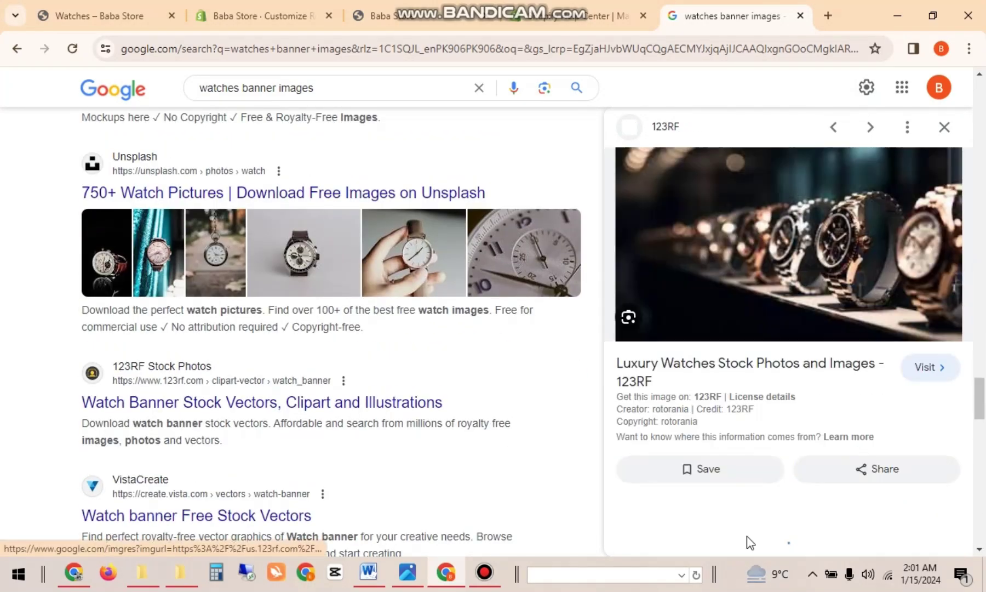
right_click(813, 211)
click(678, 442)
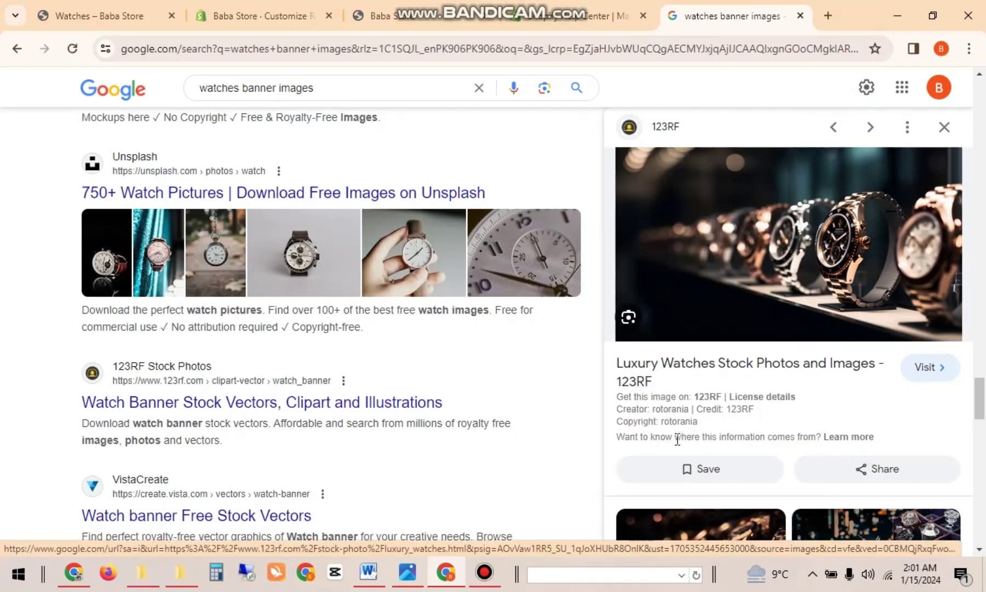
click(89, 130)
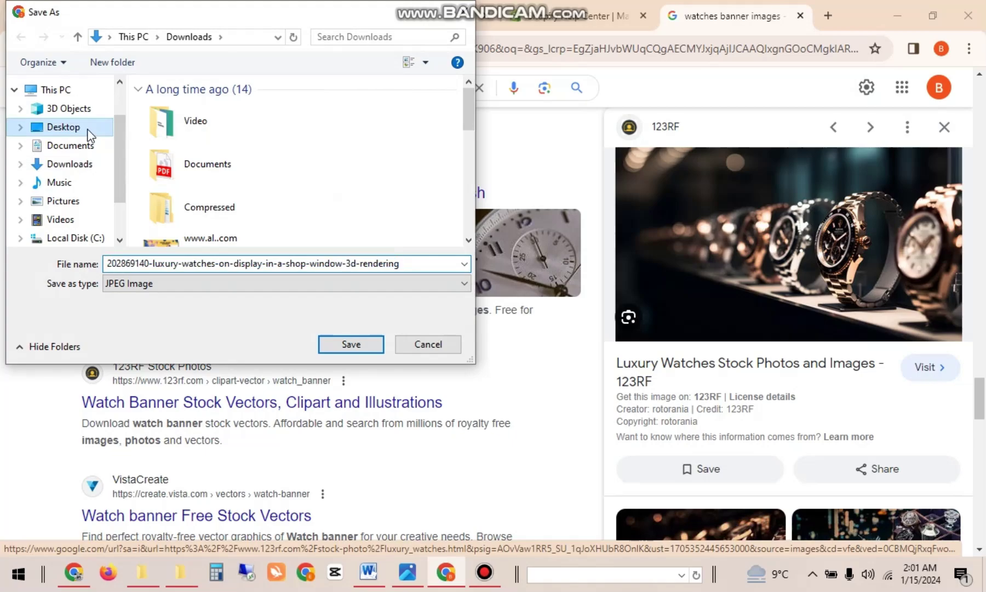
double_click(226, 264)
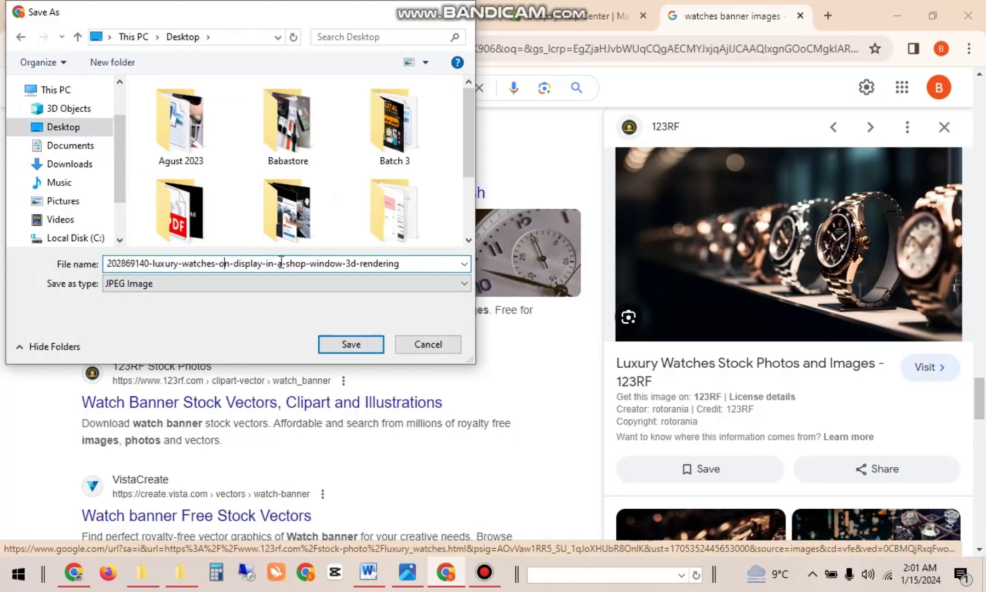
click(351, 344)
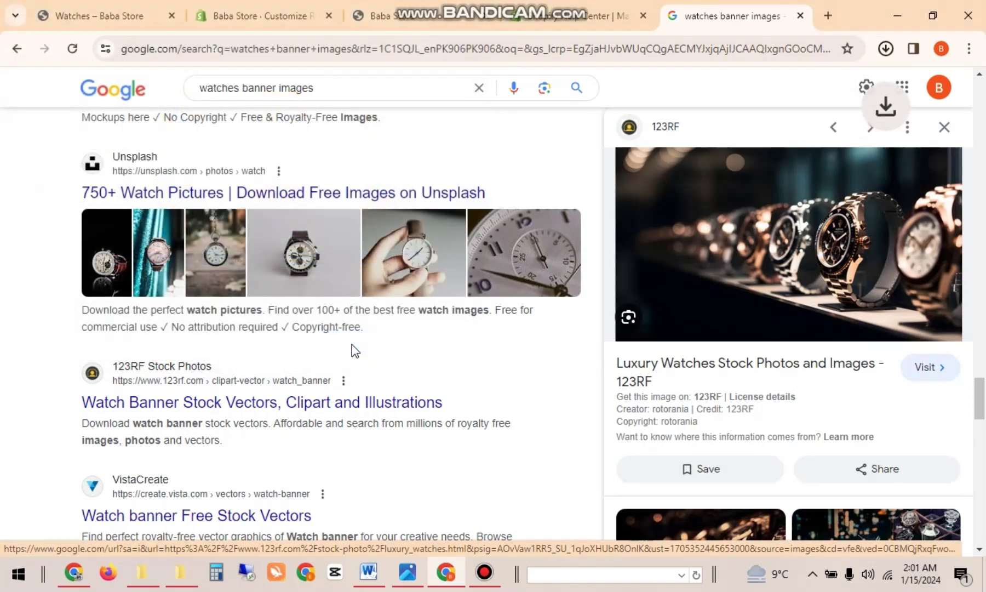
Step: Upload the saved luxury-watches JPEG from the Desktop in the theme editor, set it as the slide's image and save the theme
scroll(981, 399, down, 15)
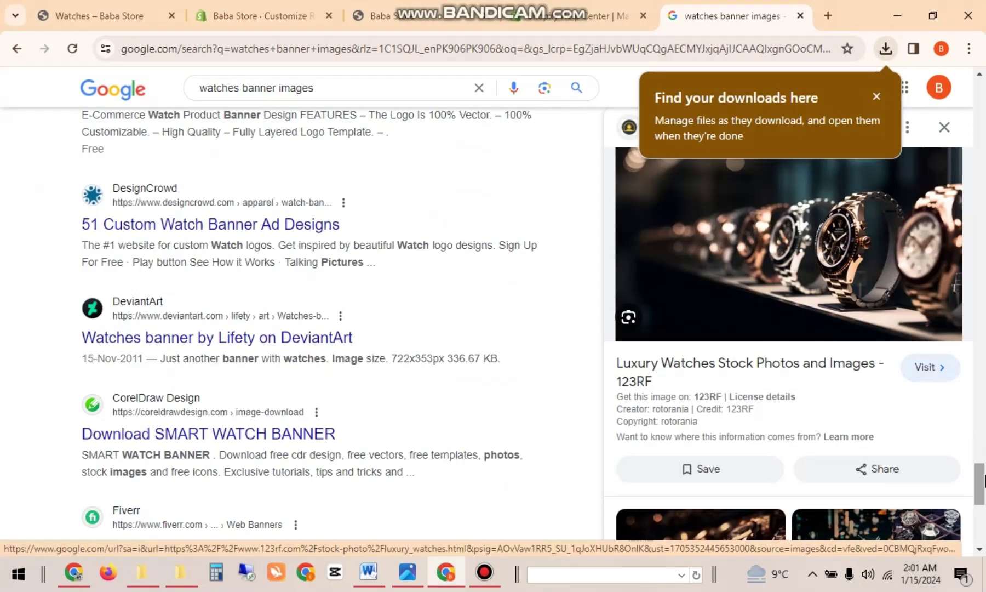
click(526, 7)
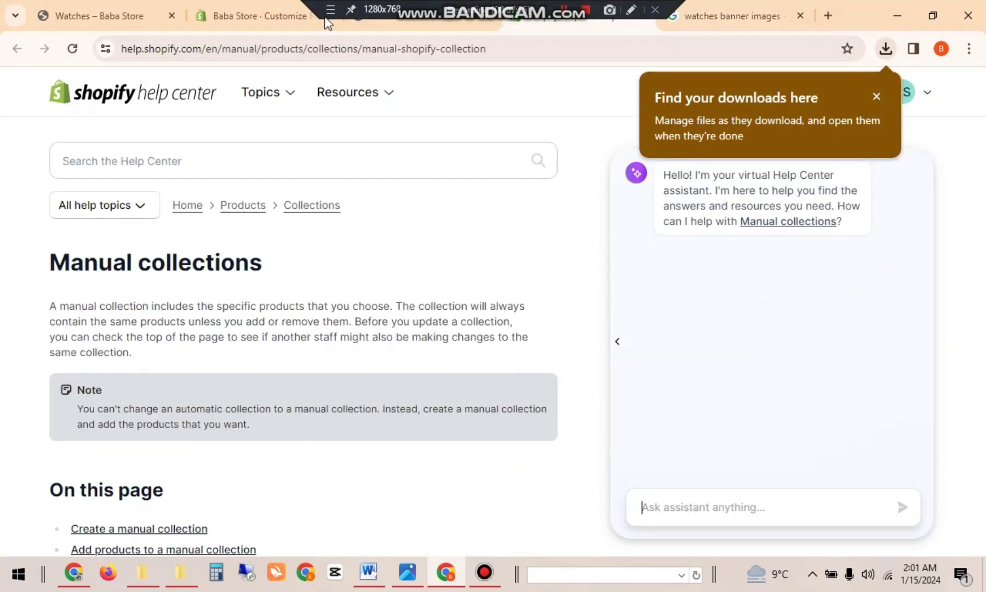
click(237, 15)
click(158, 215)
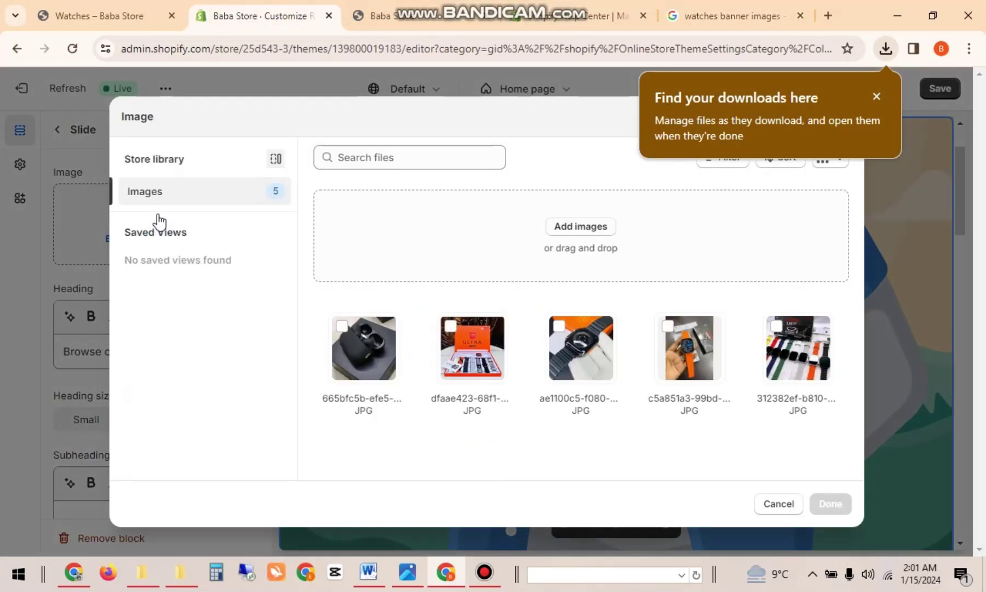
click(564, 227)
click(63, 151)
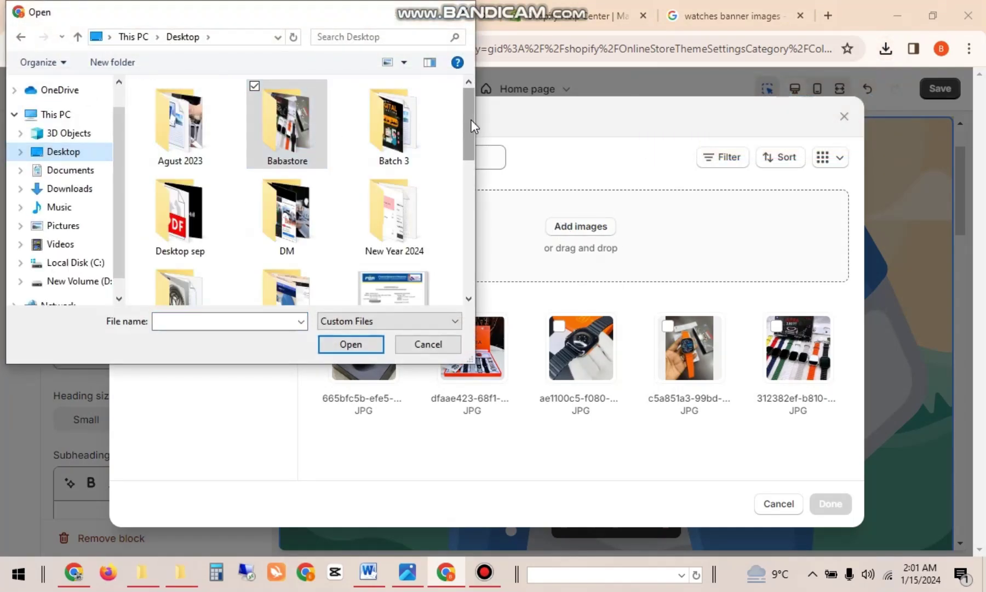
drag(471, 119, 471, 223)
click(170, 91)
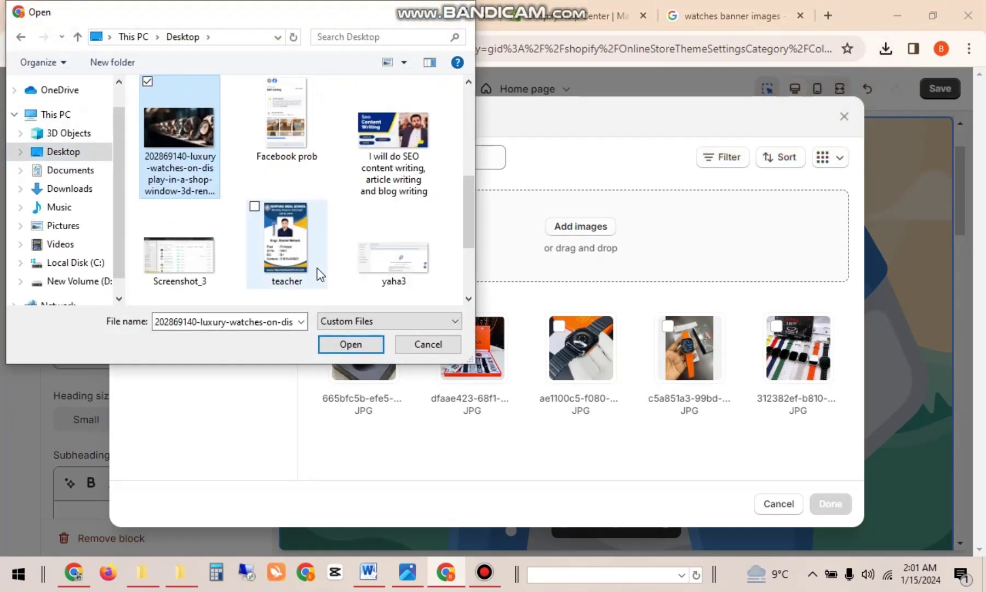
click(350, 344)
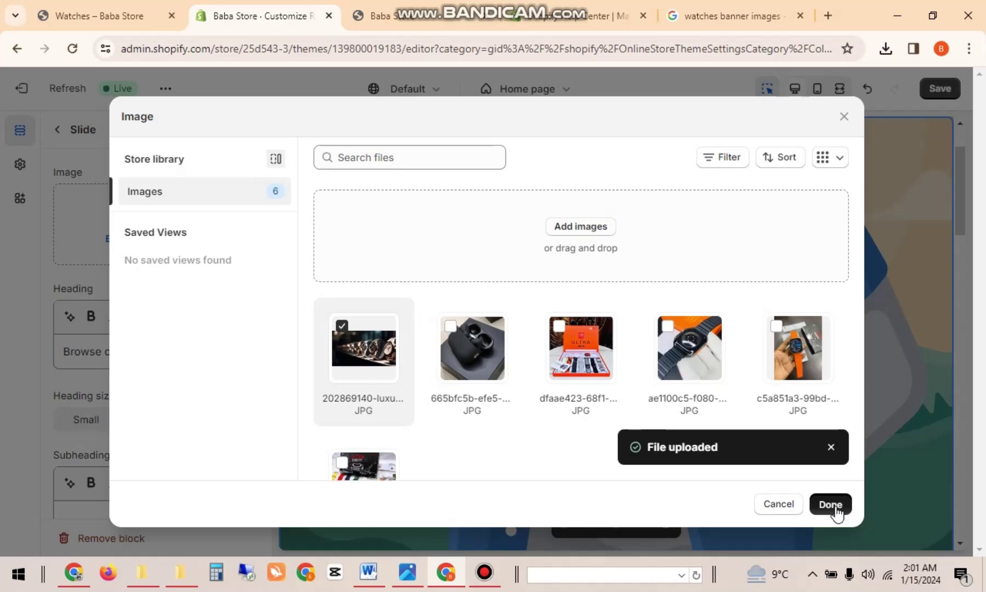
click(837, 509)
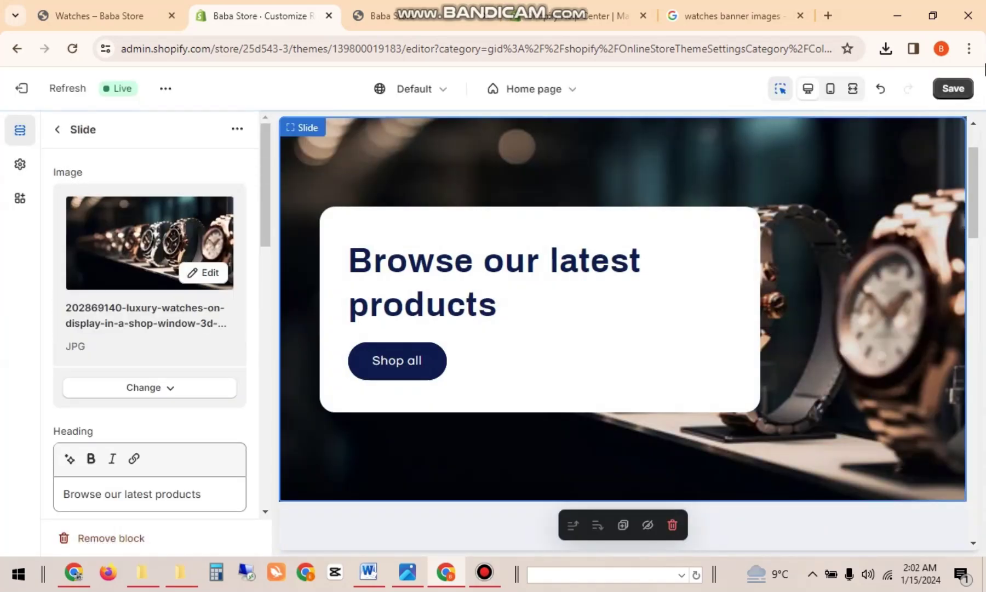
click(953, 90)
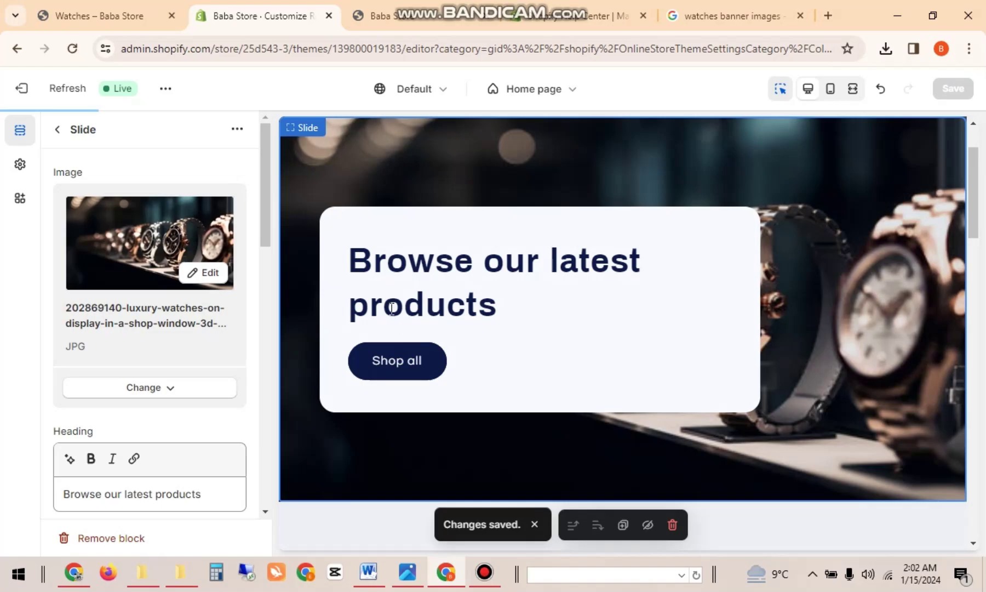
Step: Clear the "Browse our latest products" heading text of the slide
triple_click(657, 336)
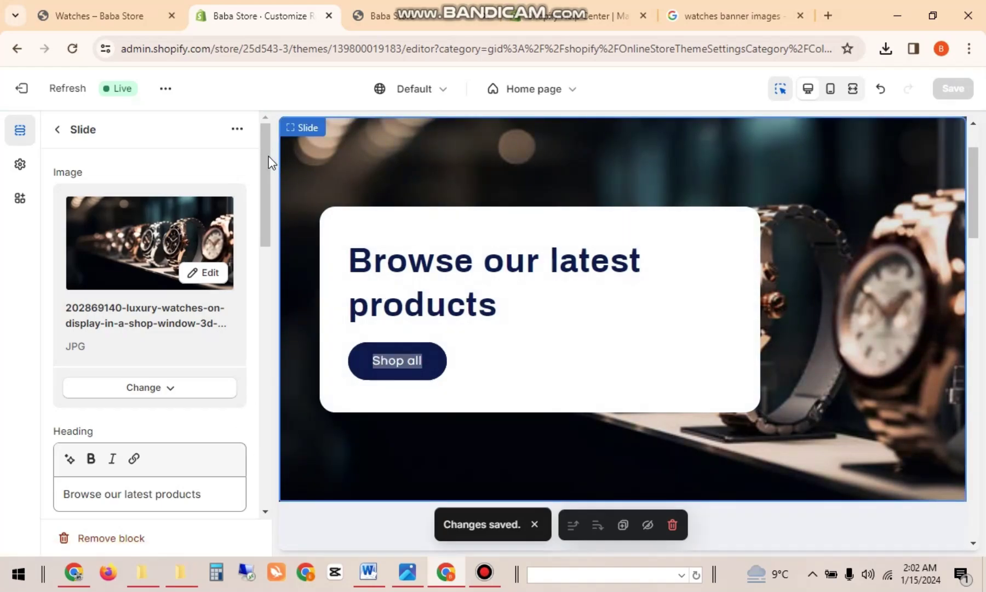
drag(268, 162, 264, 226)
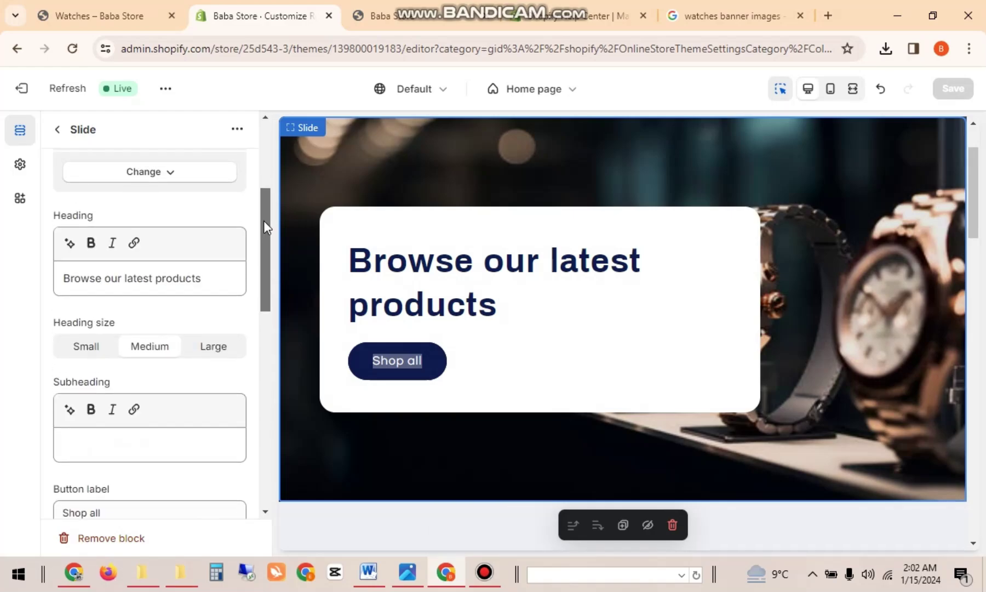
click(205, 278)
key(BackSpace)
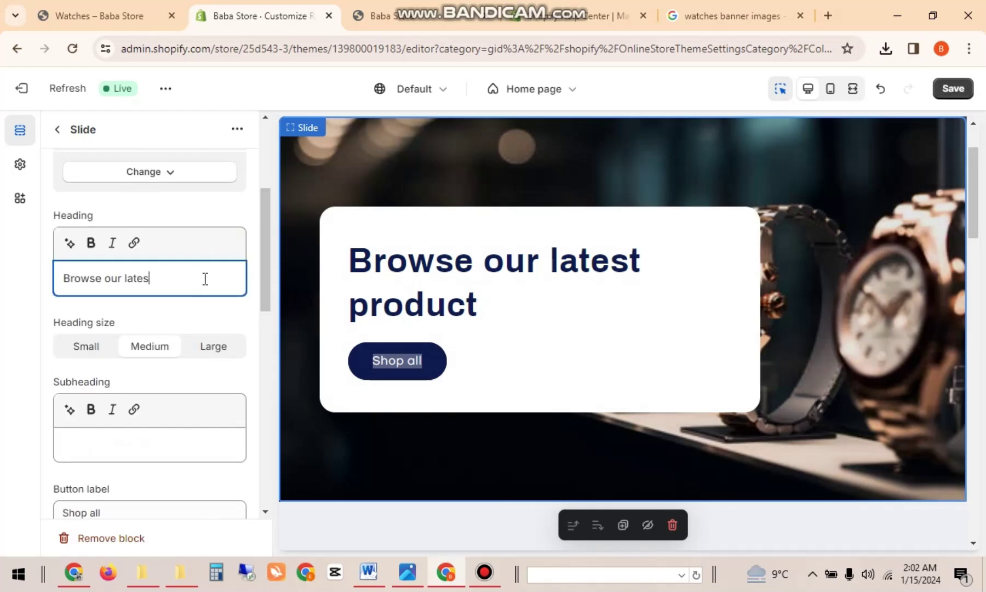
key(BackSpace)
key(BackSpace)
key(BackSpace)
key(BackSpace)
key(BackSpace)
key(BackSpace)
key(BackSpace)
key(BackSpace)
key(BackSpace)
key(BackSpace)
key(BackSpace)
key(BackSpace)
key(BackSpace)
key(BackSpace)
key(BackSpace)
key(BackSpace)
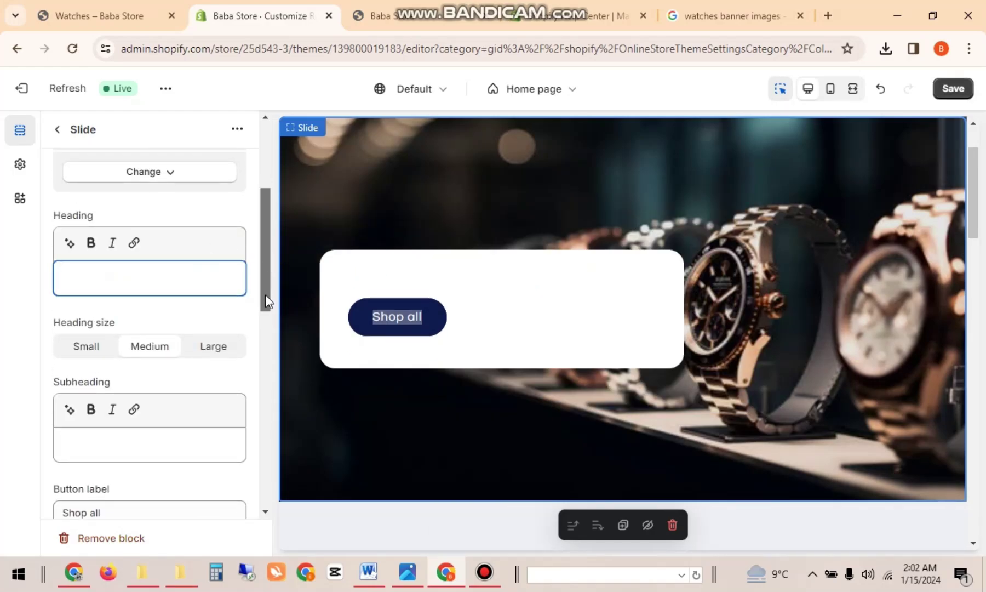
Step: Add another slide to the Slideshow section, check its settings and return to the home page section list
scroll(263, 328, down, 5)
scroll(263, 351, down, 2)
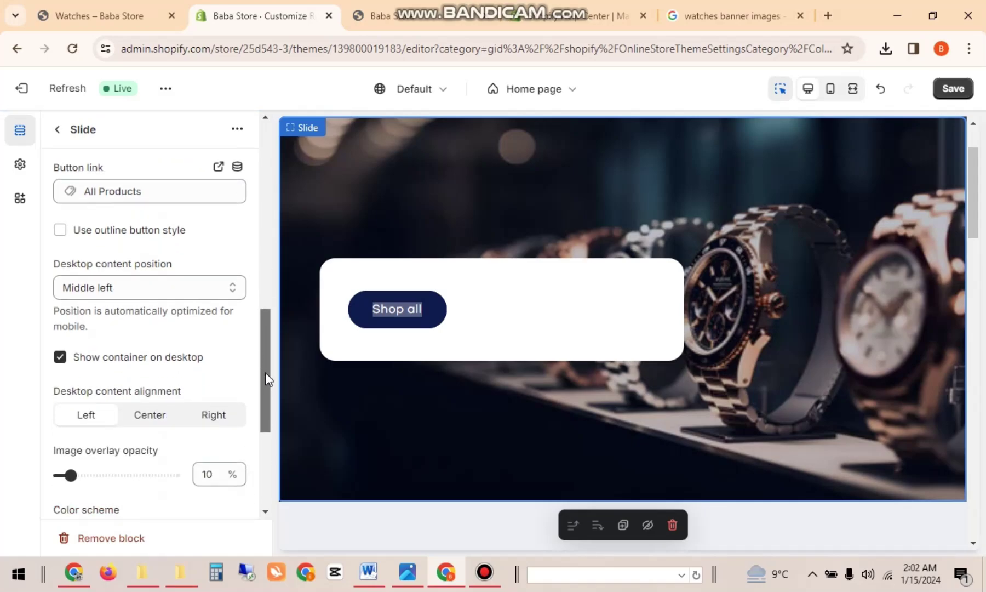
scroll(267, 373, down, 3)
drag(277, 397, 267, 158)
click(54, 134)
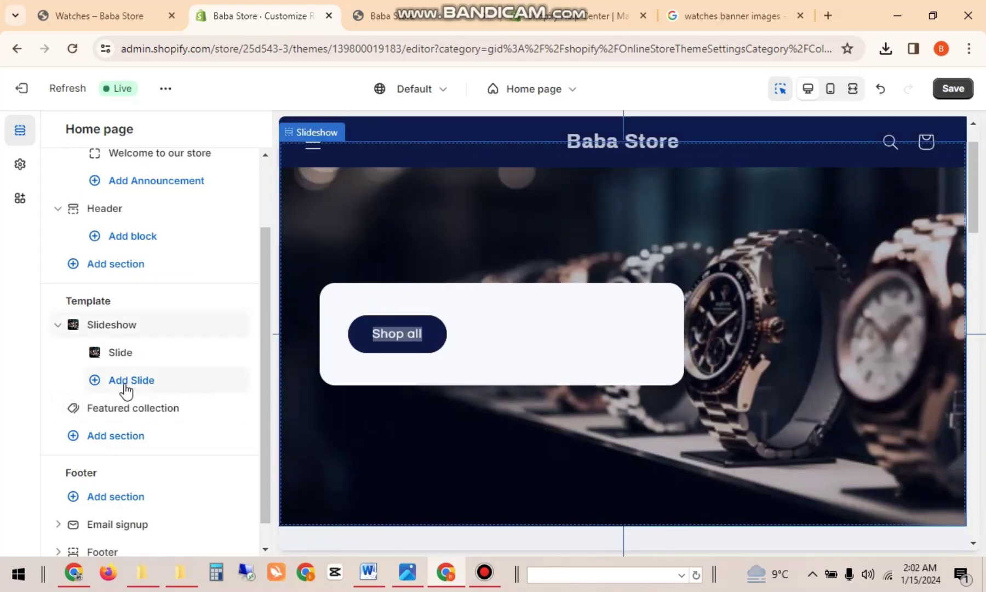
click(124, 383)
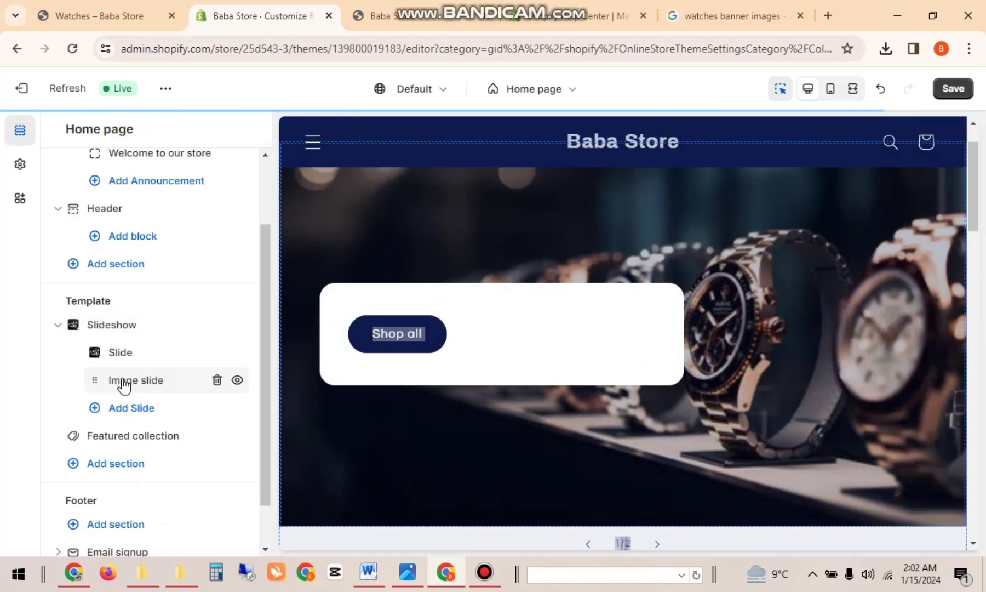
click(131, 380)
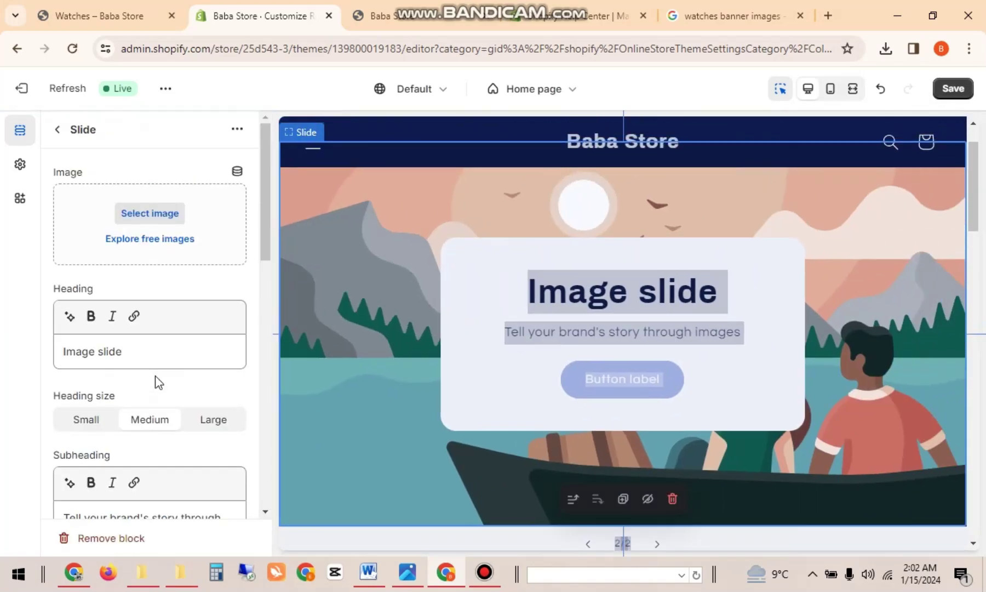
click(57, 129)
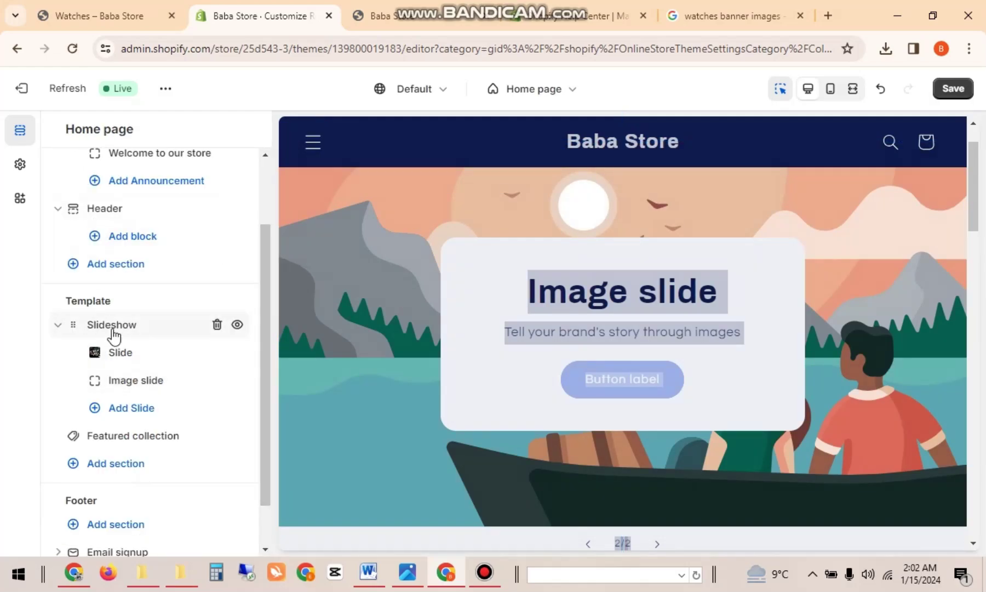
Step: Review the Header section's settings, return to the section list and save the theme changes
click(111, 212)
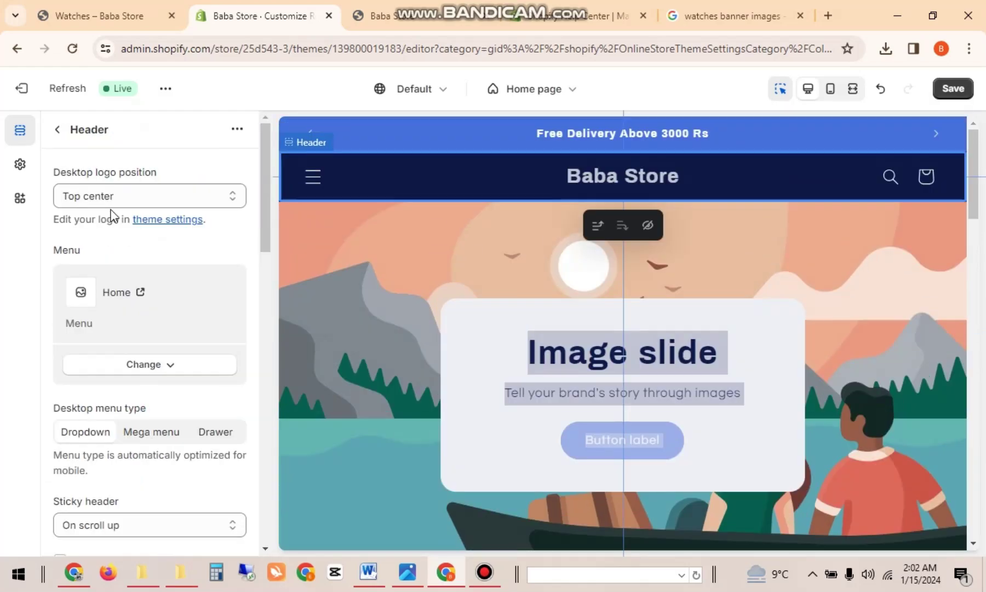
drag(267, 218, 265, 168)
click(56, 133)
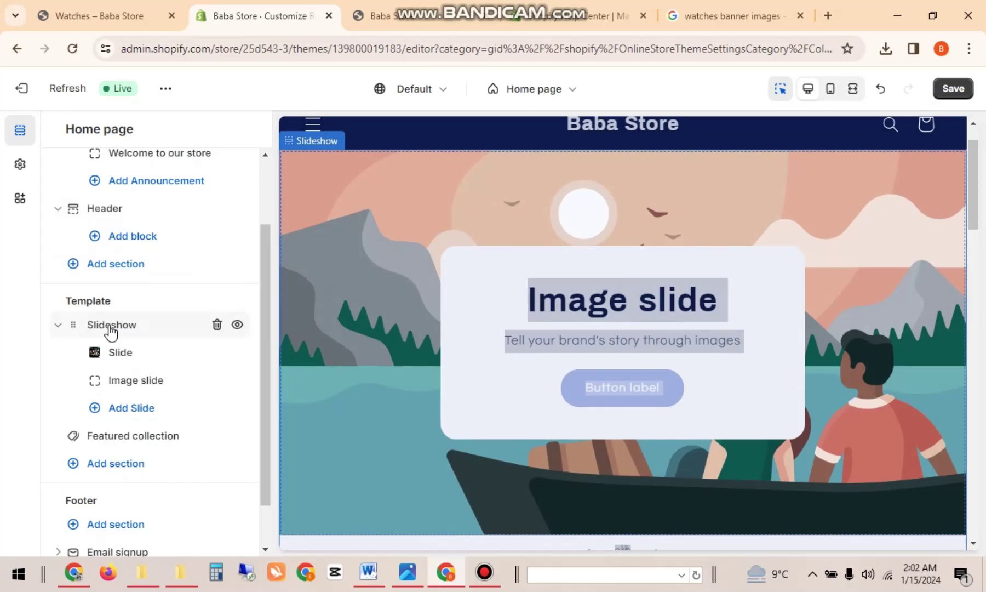
drag(267, 247, 268, 230)
scroll(268, 236, up, 2)
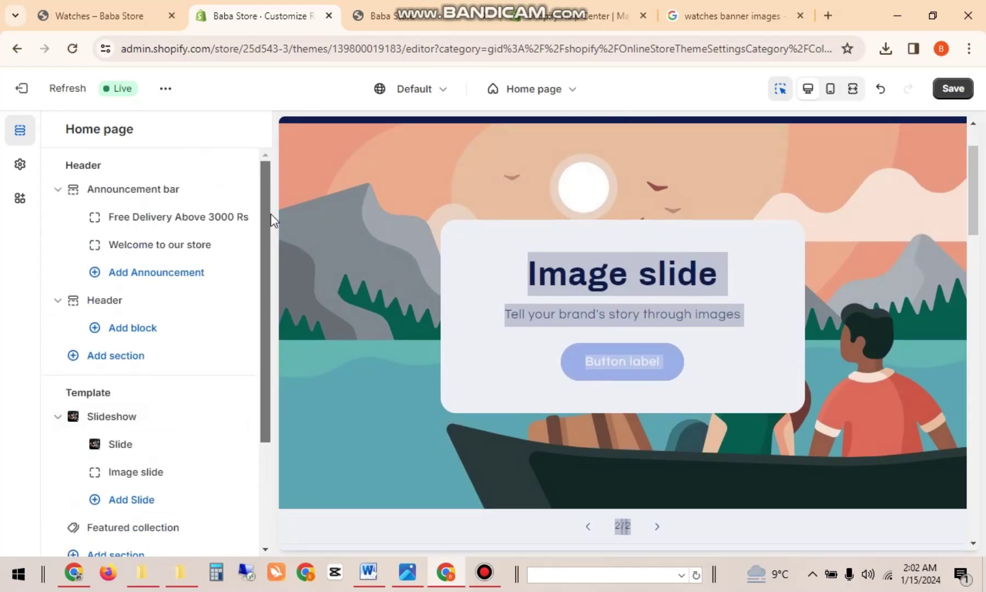
click(943, 94)
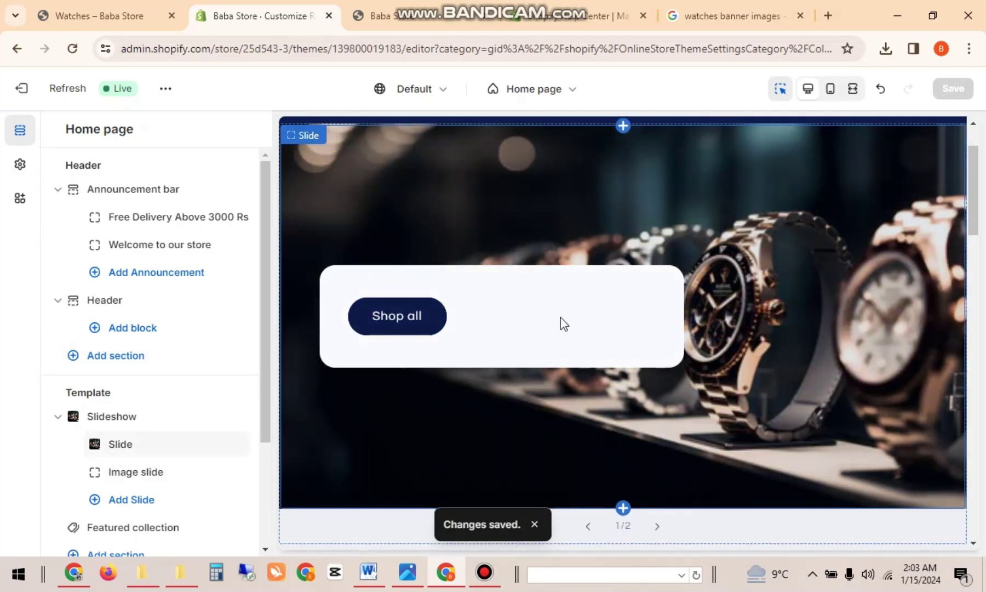
Step: Clear the "Shop all" button label of the watch slide to hide its button
click(561, 318)
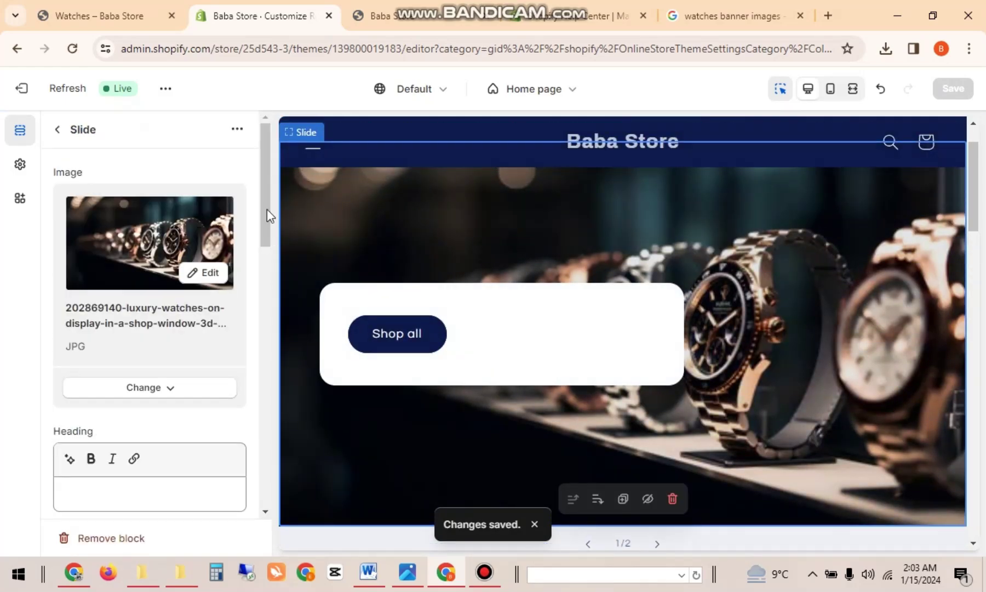
drag(267, 208, 275, 360)
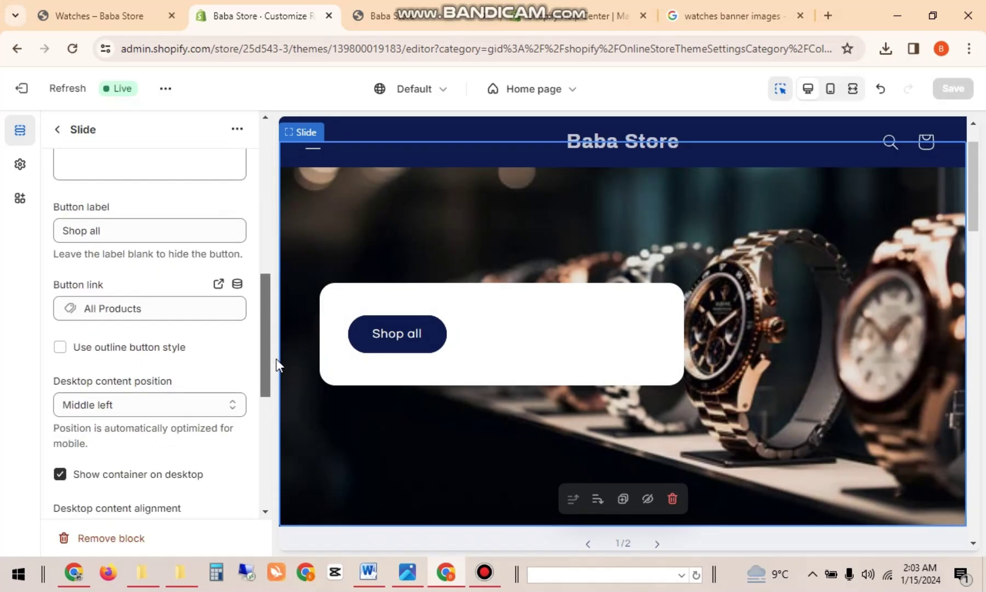
click(119, 233)
key(BackSpace)
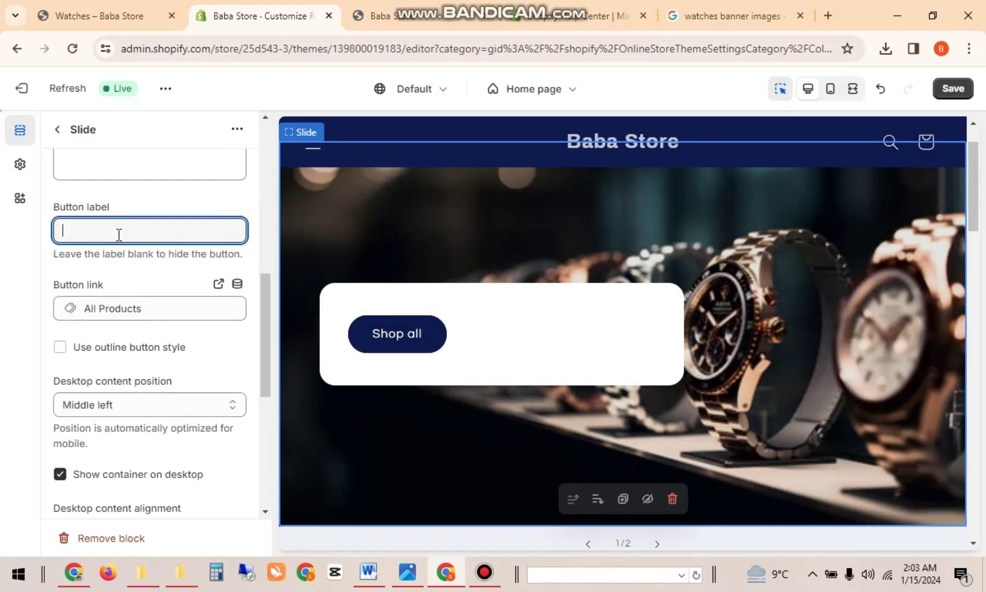
Step: Turn off "Show container on desktop" for the watch slide and save the theme
click(269, 225)
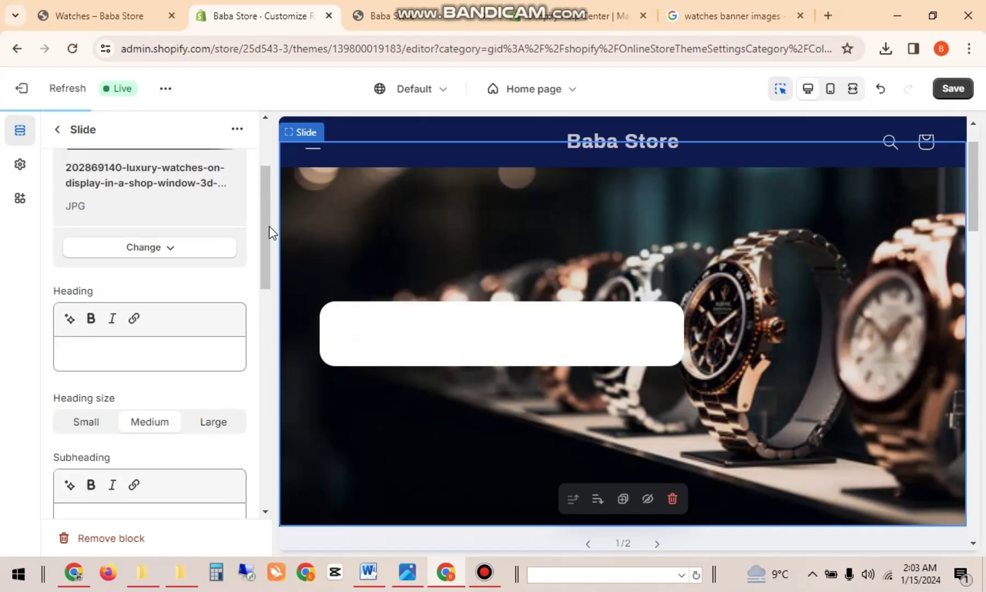
drag(263, 234, 271, 364)
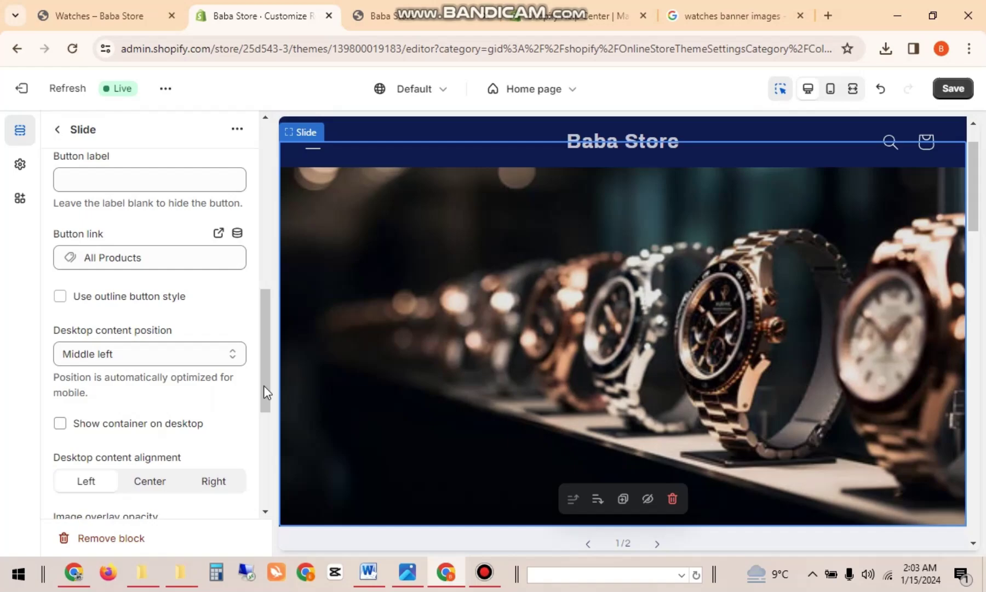
click(953, 93)
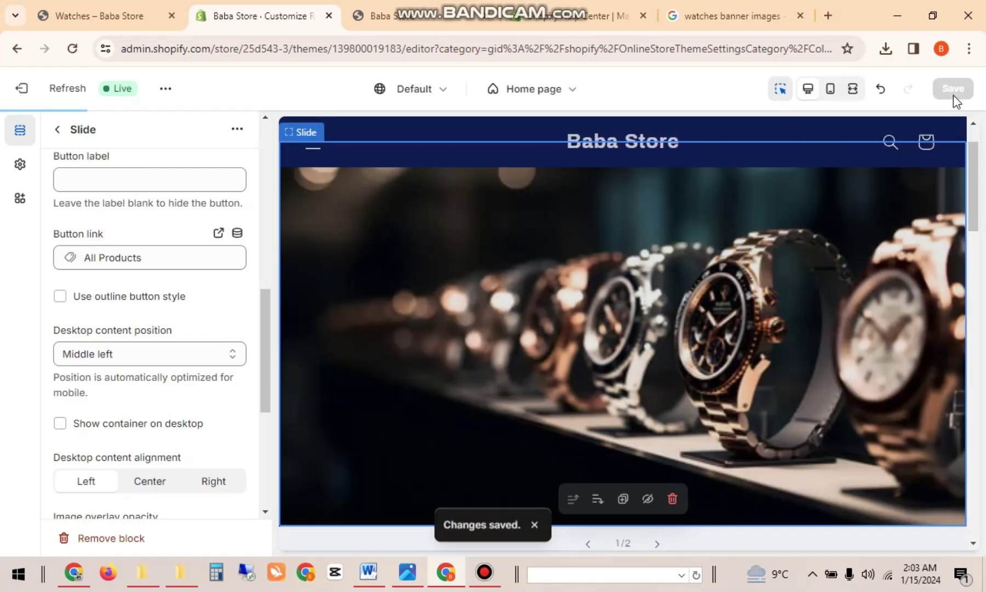
Step: Open babastore.online in a new browser tab and examine the header, watch banner and featured products on the live home page
click(829, 14)
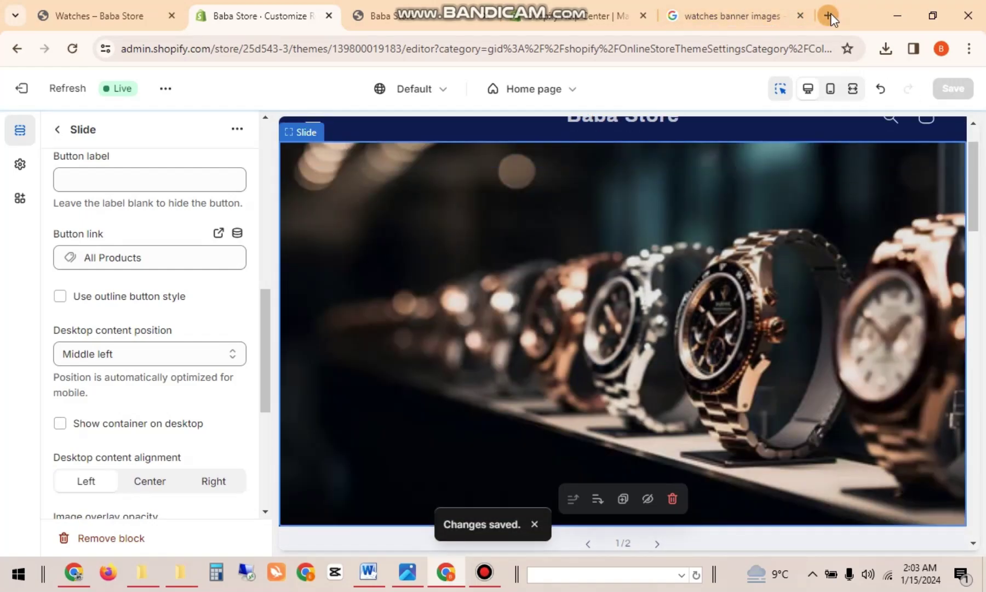
text(bab)
key(Return)
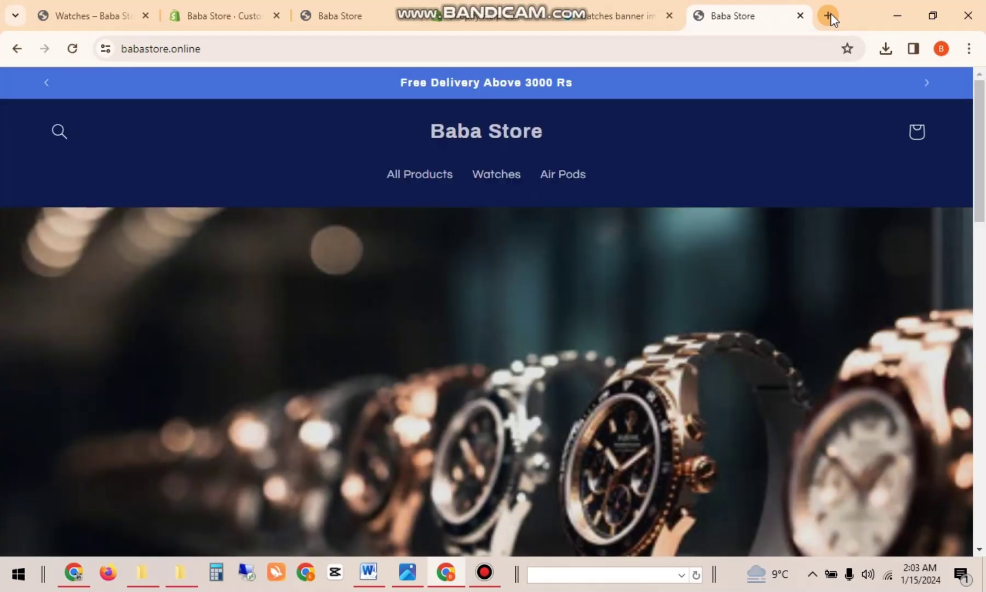
drag(980, 100, 982, 68)
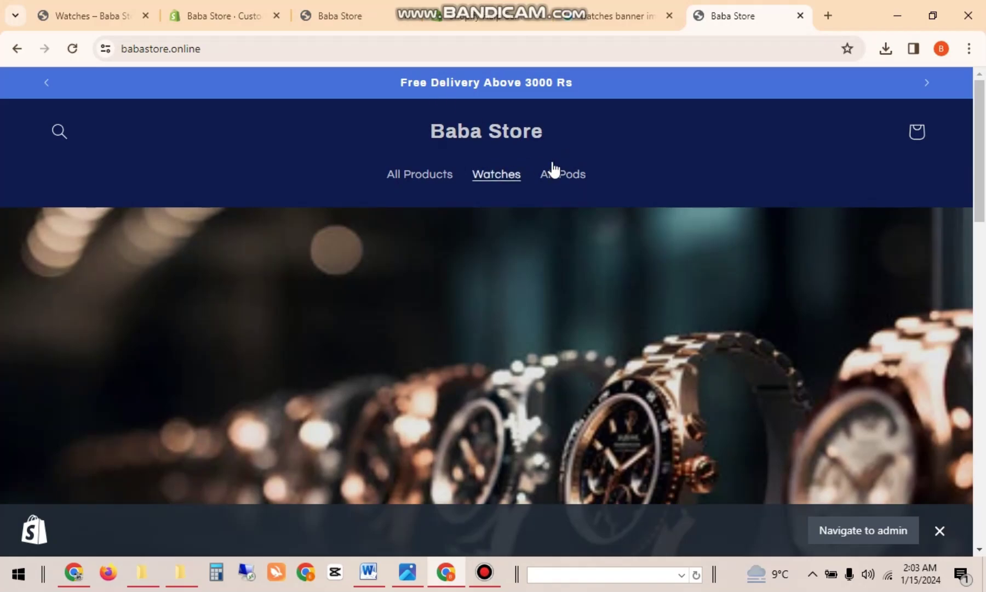
drag(984, 209, 982, 182)
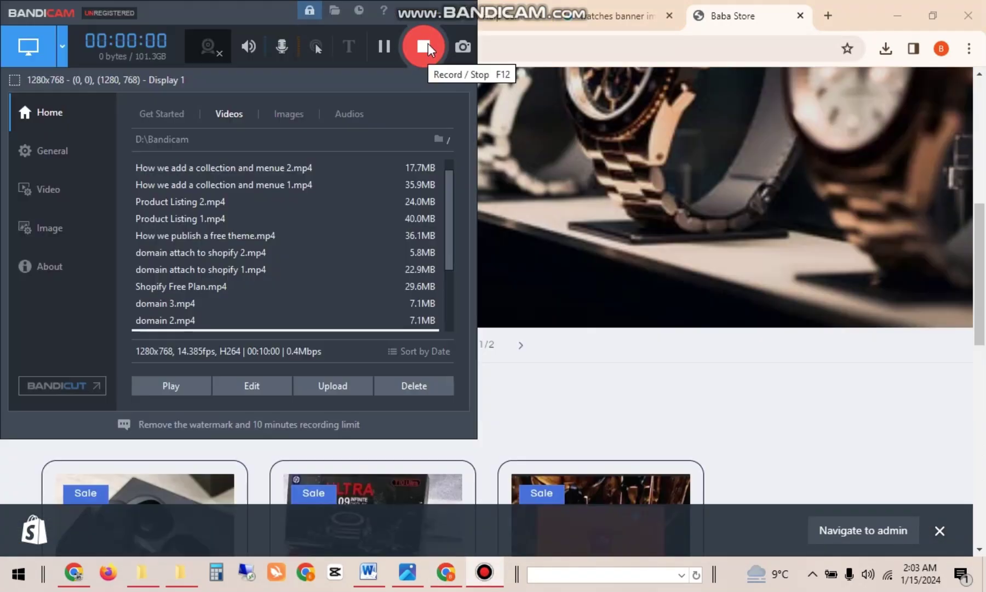
click(425, 41)
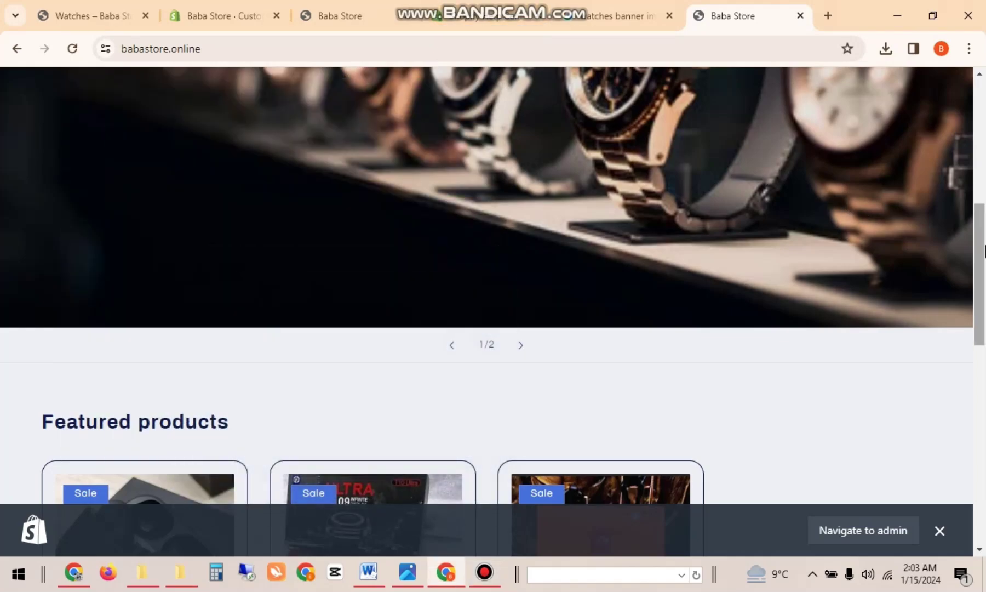
drag(981, 222, 981, 99)
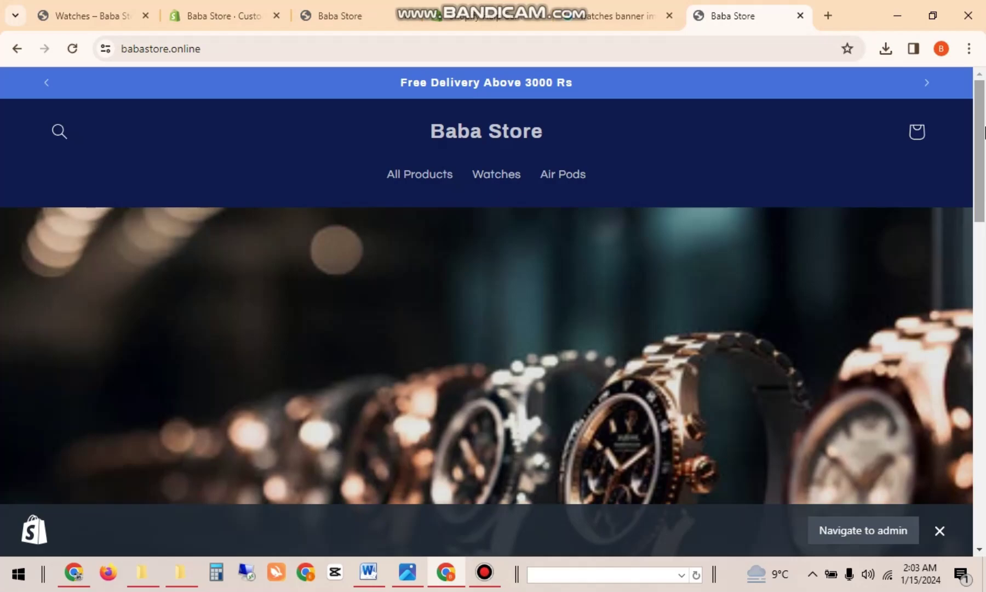
mouse_move(984, 136)
mouse_down()
mouse_move(984, 482)
mouse_move(984, 121)
mouse_up()
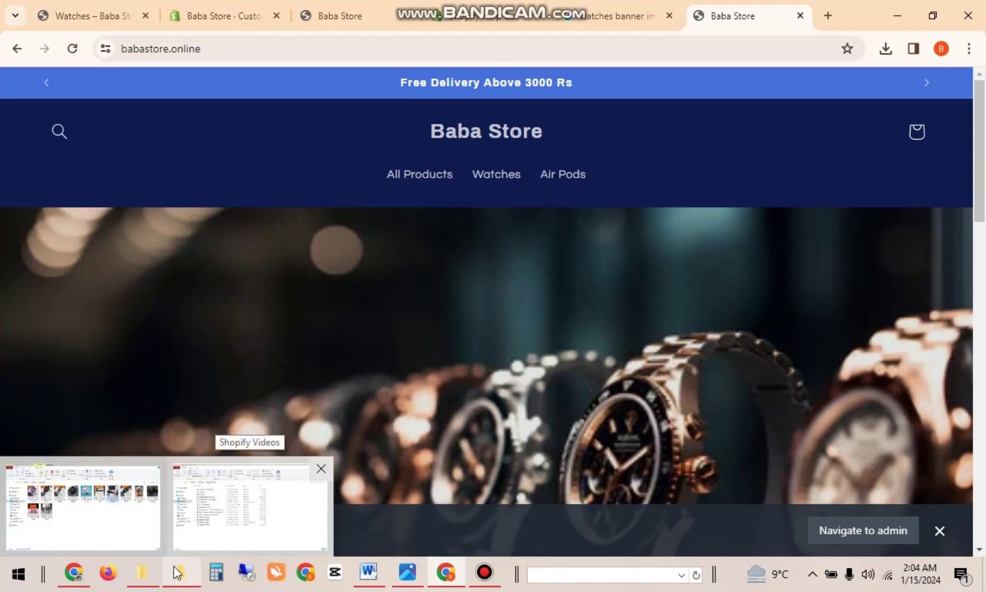
mouse_move(445, 572)
click(431, 514)
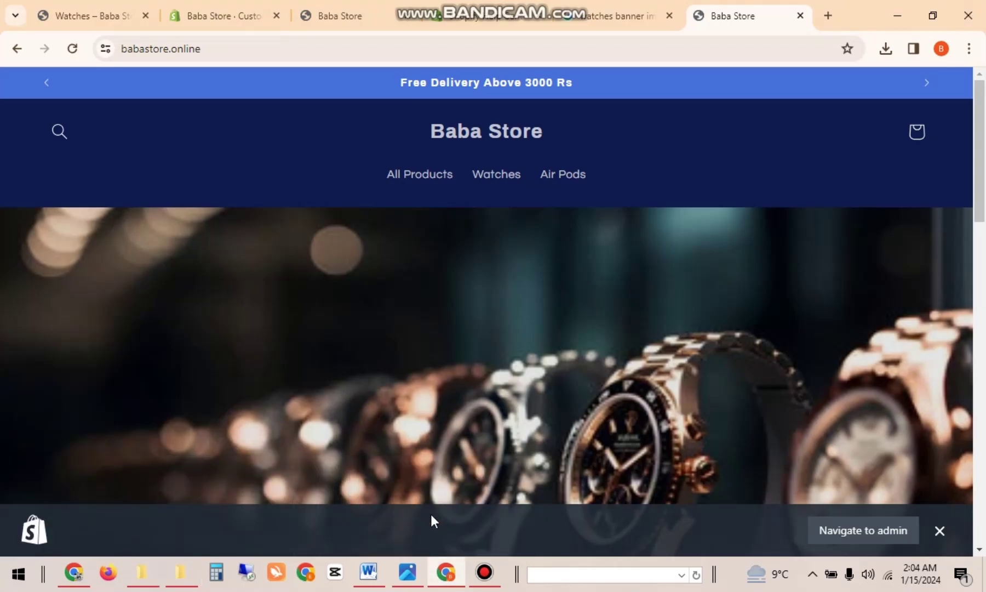
Step: Close the Shopify Help Center and older store preview tabs, and return to the theme editor's home page section list
mouse_move(650, 2)
click(448, 7)
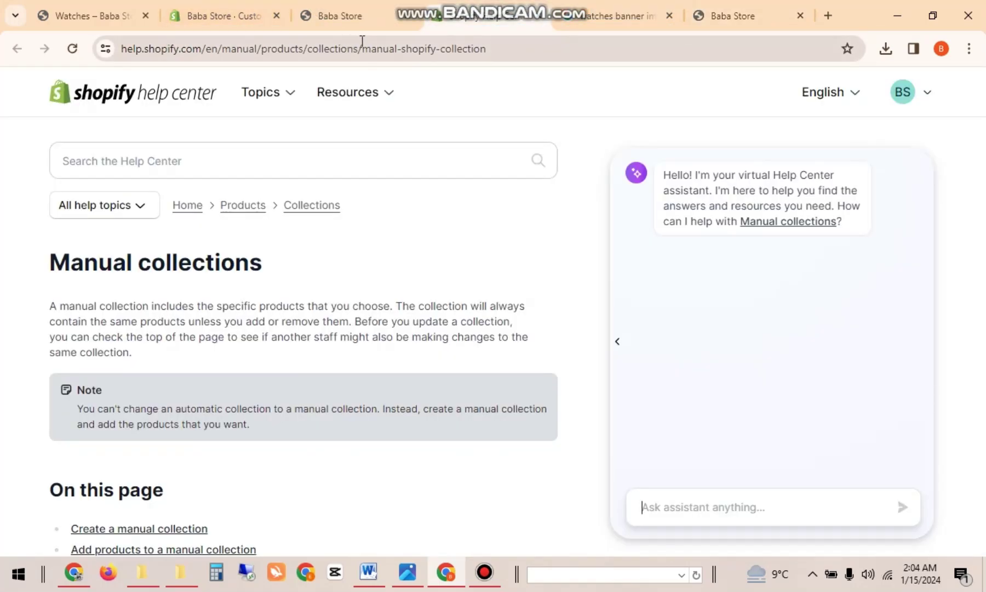
click(389, 16)
click(406, 19)
click(405, 20)
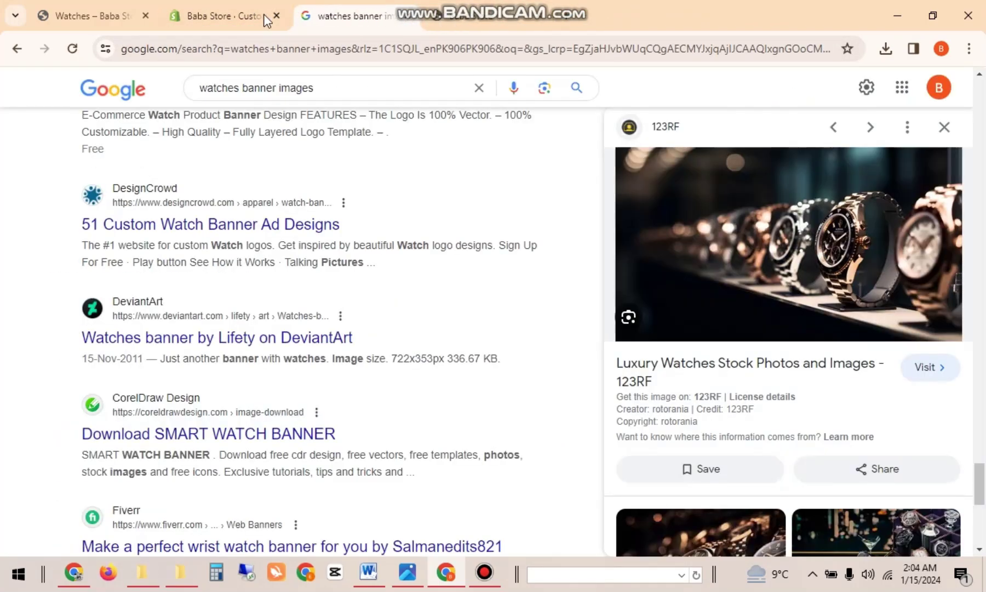
click(264, 13)
click(57, 129)
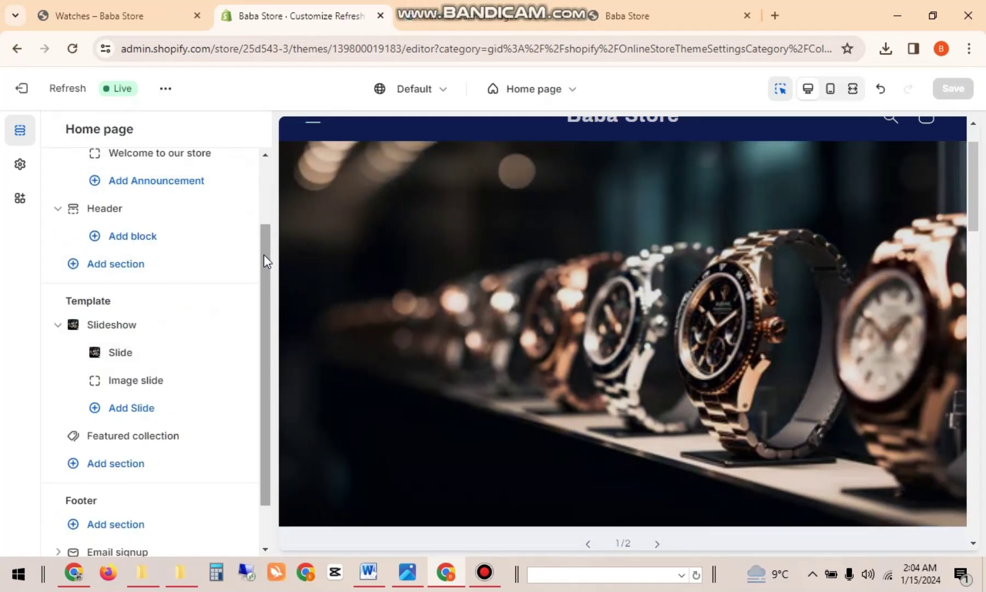
Step: Look through the blocks available for the Header and the sections and apps that can be added below it
click(135, 237)
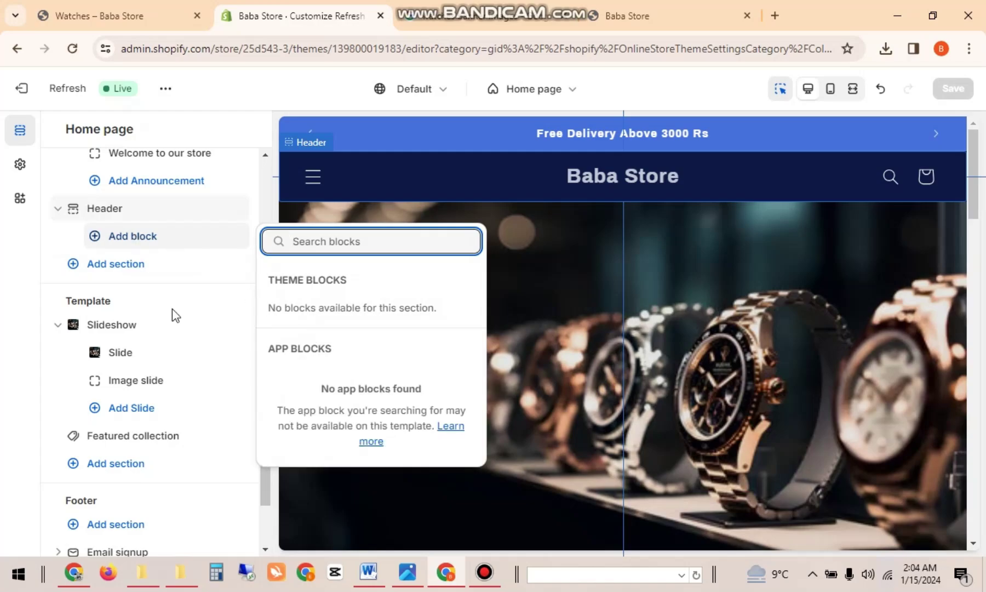
click(134, 265)
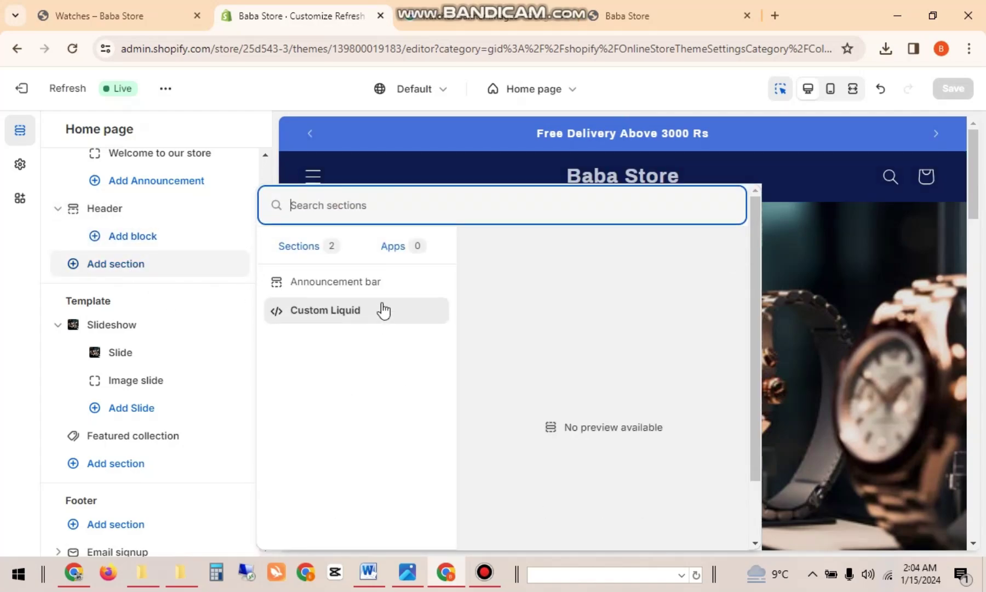
click(310, 250)
click(400, 252)
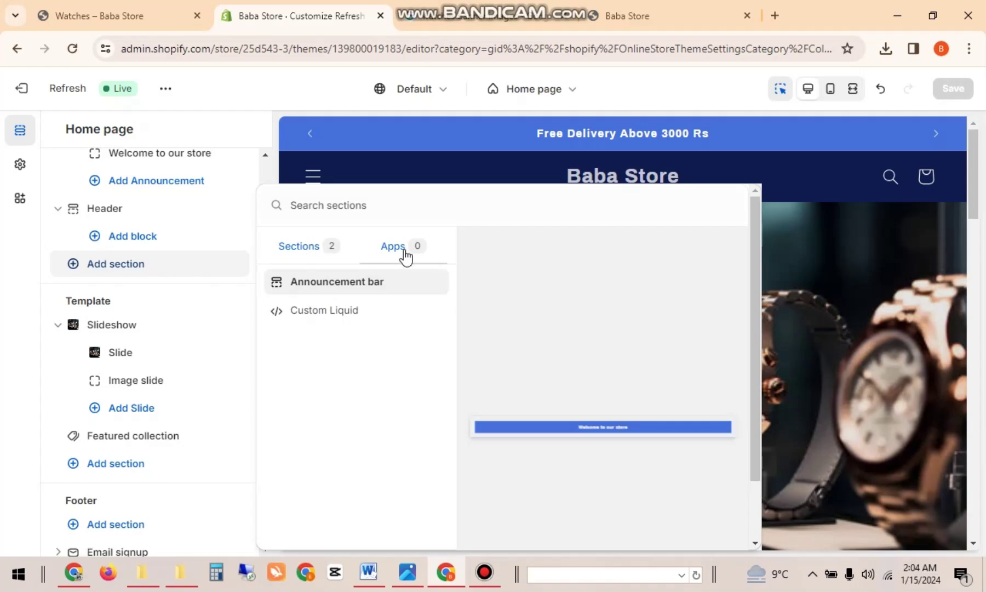
Step: Search the sections that can be added below the Header for "Multicon", clear the search and close the section picker
click(382, 213)
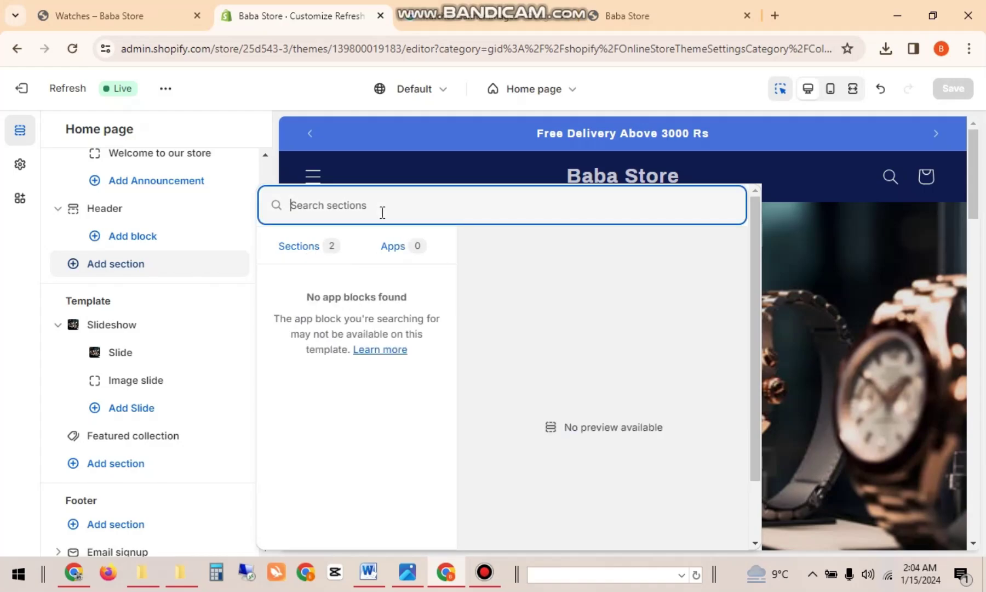
text(Mul)
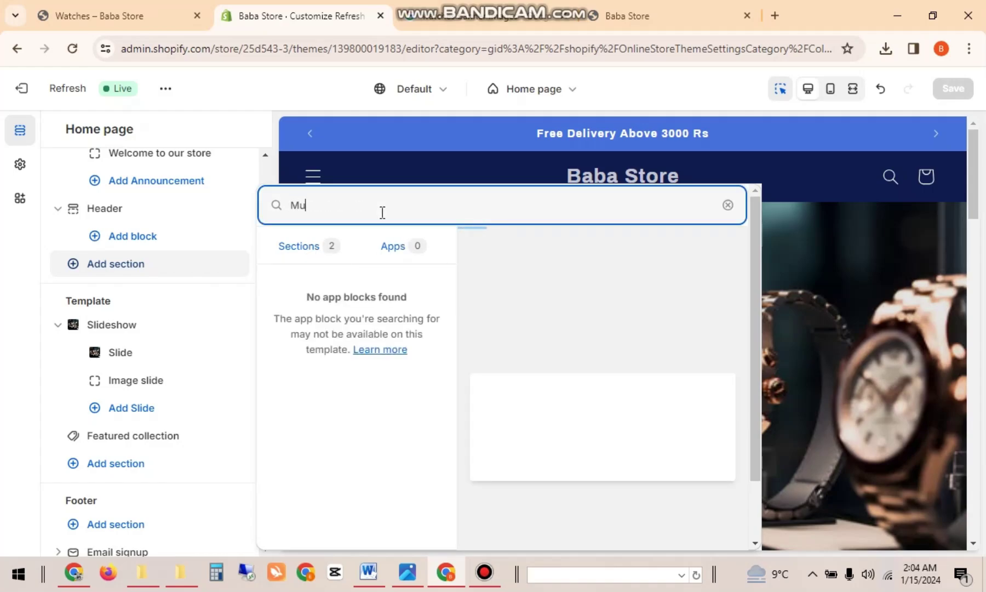
text(ti)
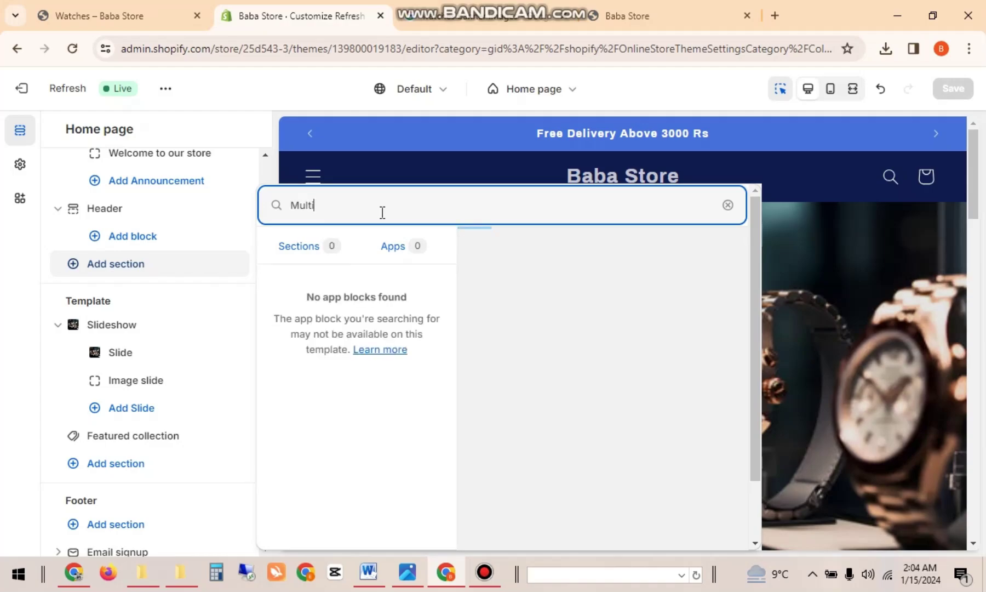
text(con)
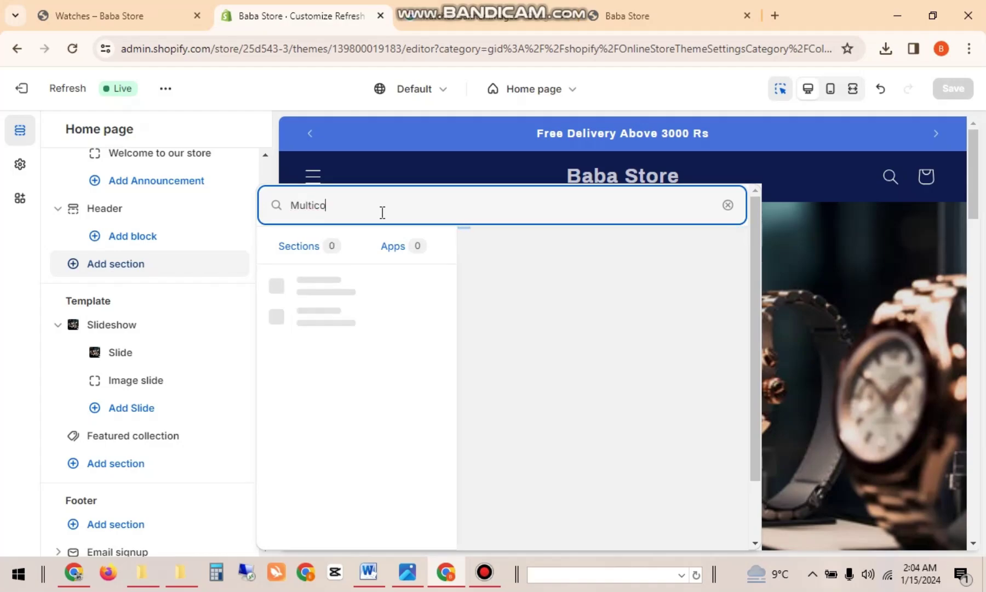
key(BackSpace)
key(BackSpace)
key(BackSpace)
key(BackSpace)
key(BackSpace)
key(BackSpace)
key(BackSpace)
key(BackSpace)
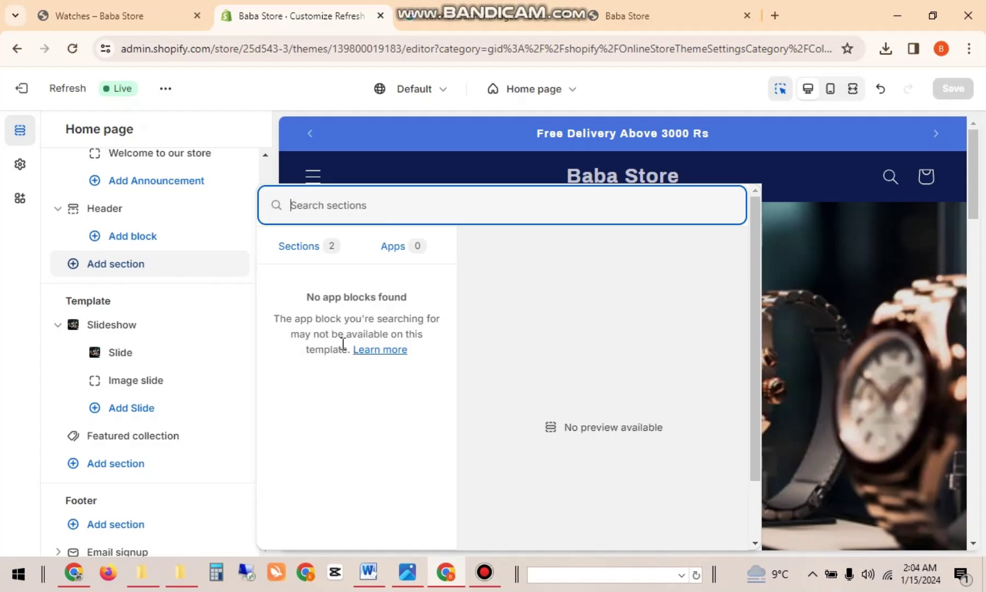
click(301, 83)
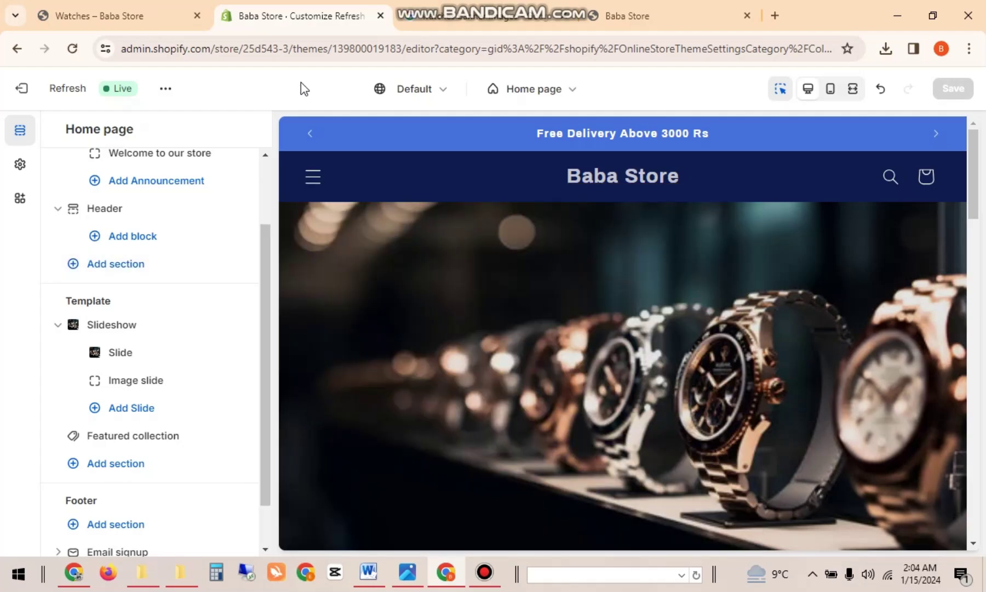
Step: Change the Featured collection section's heading to "All Products"
drag(267, 235, 270, 320)
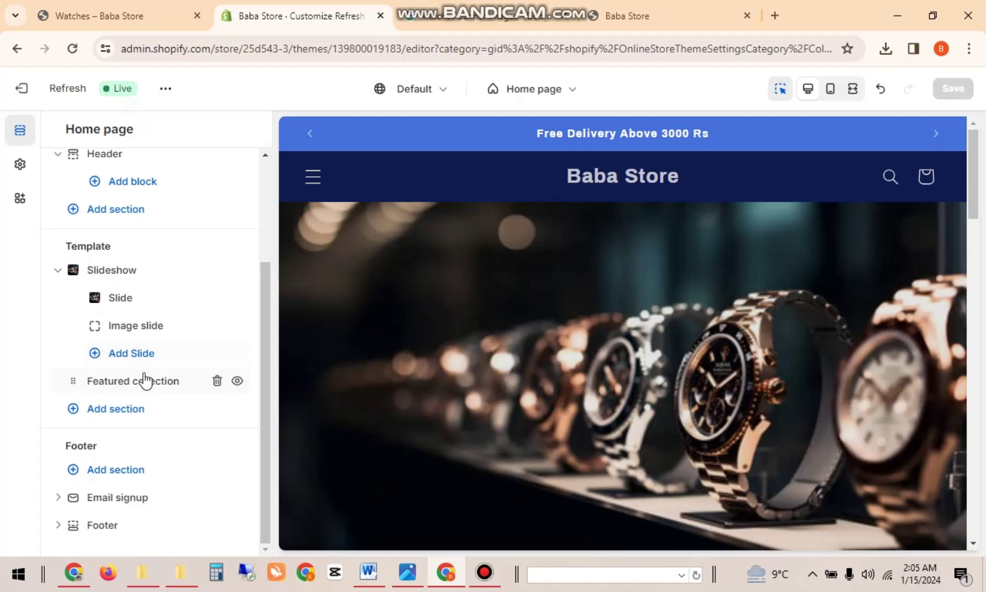
mouse_move(145, 379)
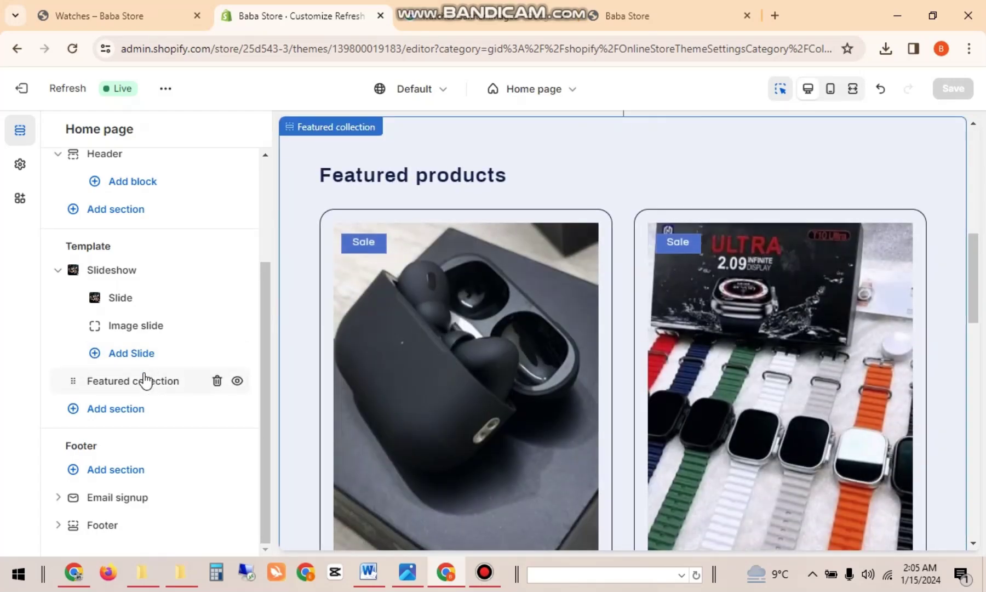
click(145, 379)
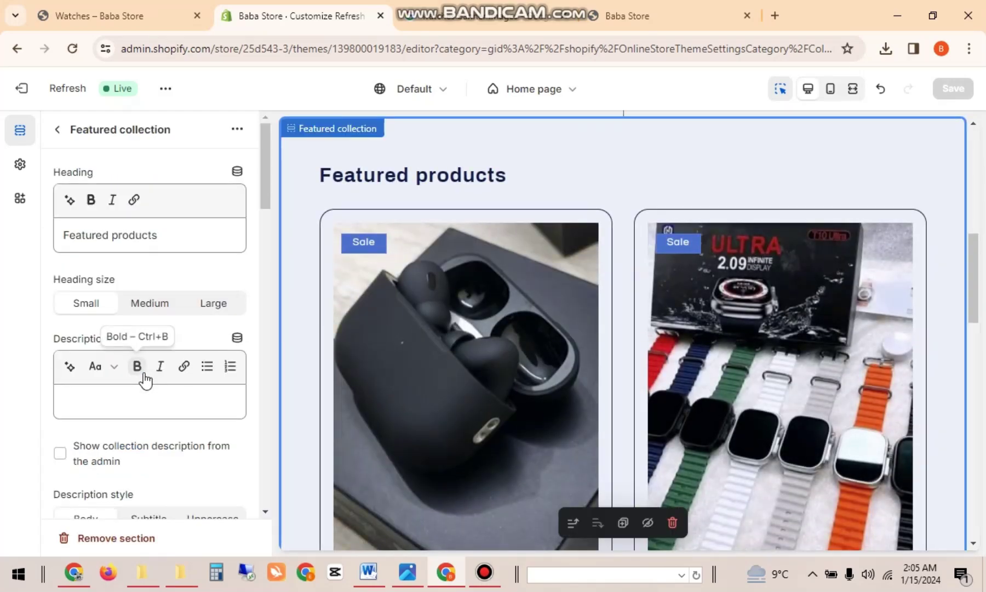
click(172, 233)
key(ctrl+a)
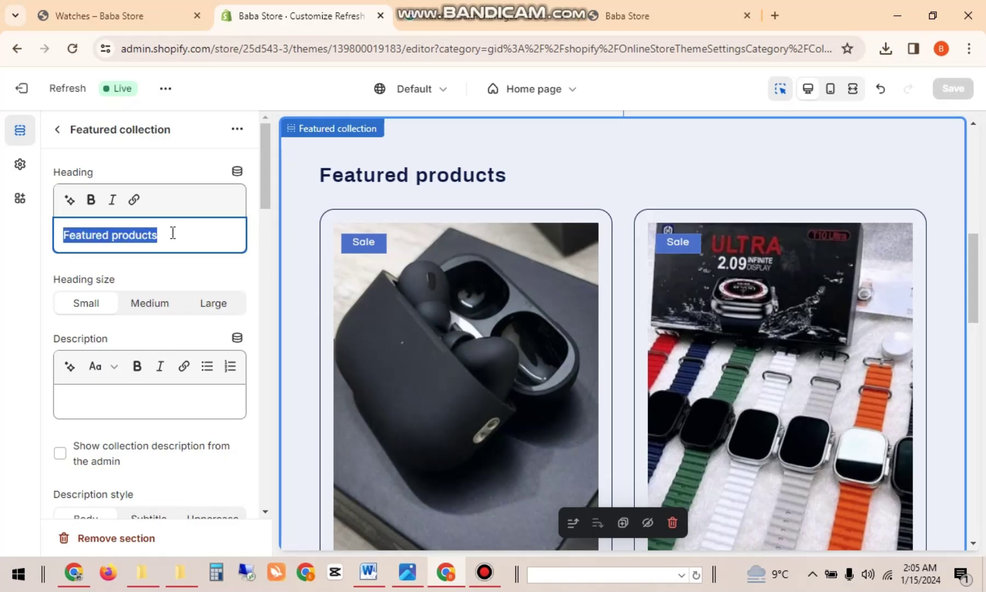
text(All Products)
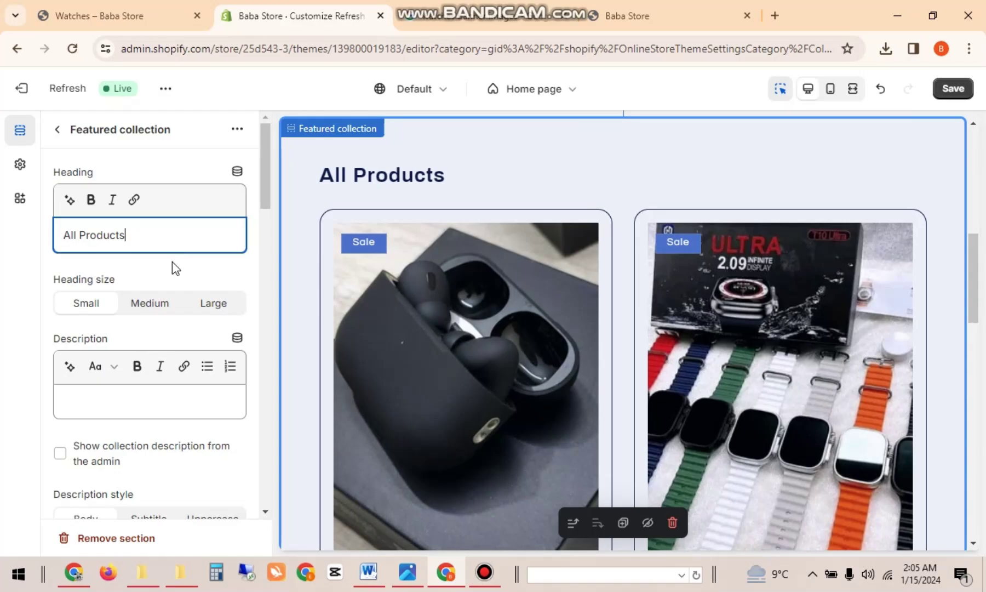
Step: Try the Medium and Large heading sizes for the featured collection and return it to Small
click(146, 309)
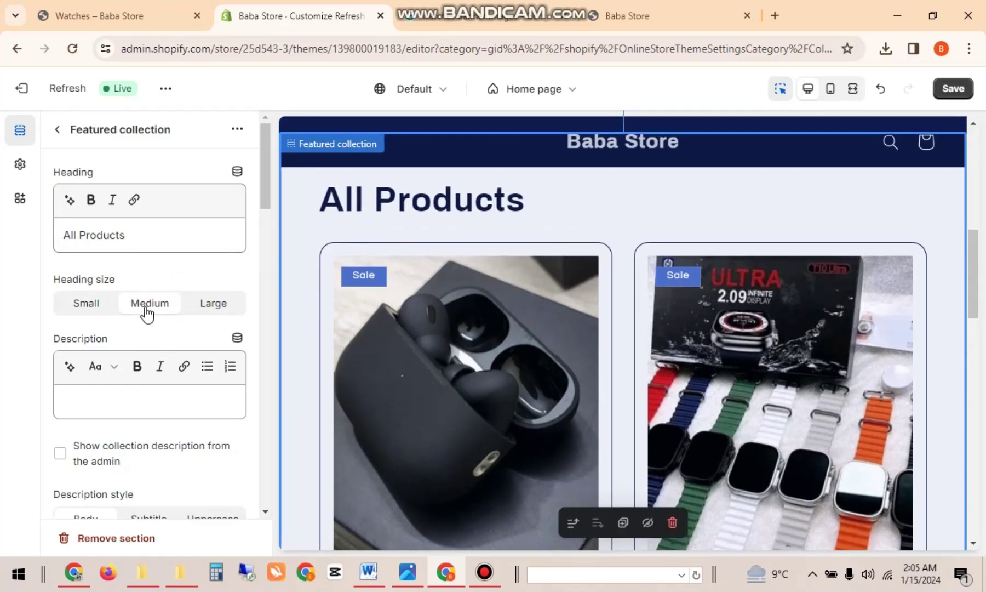
click(83, 309)
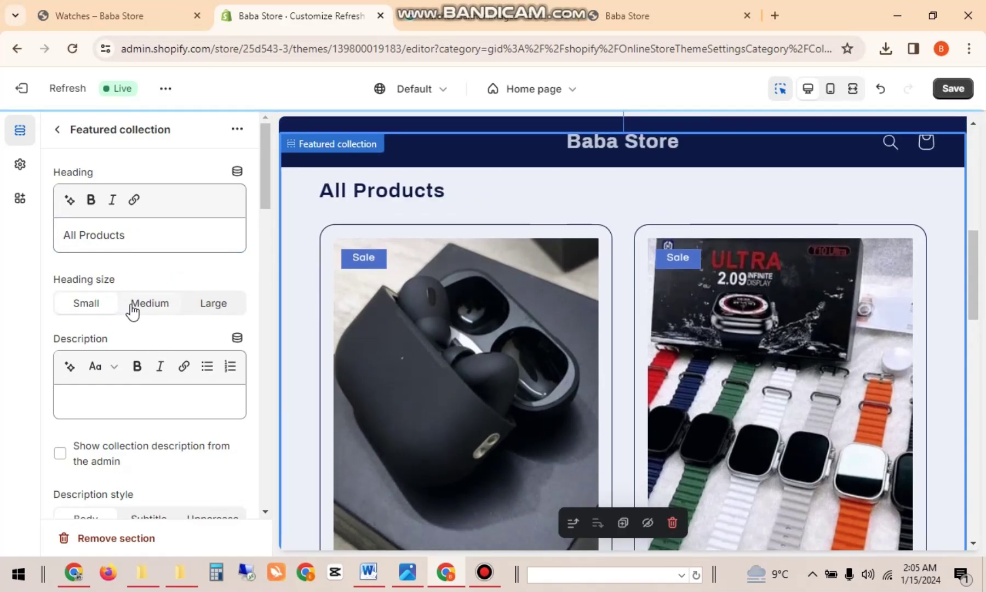
click(138, 310)
click(217, 303)
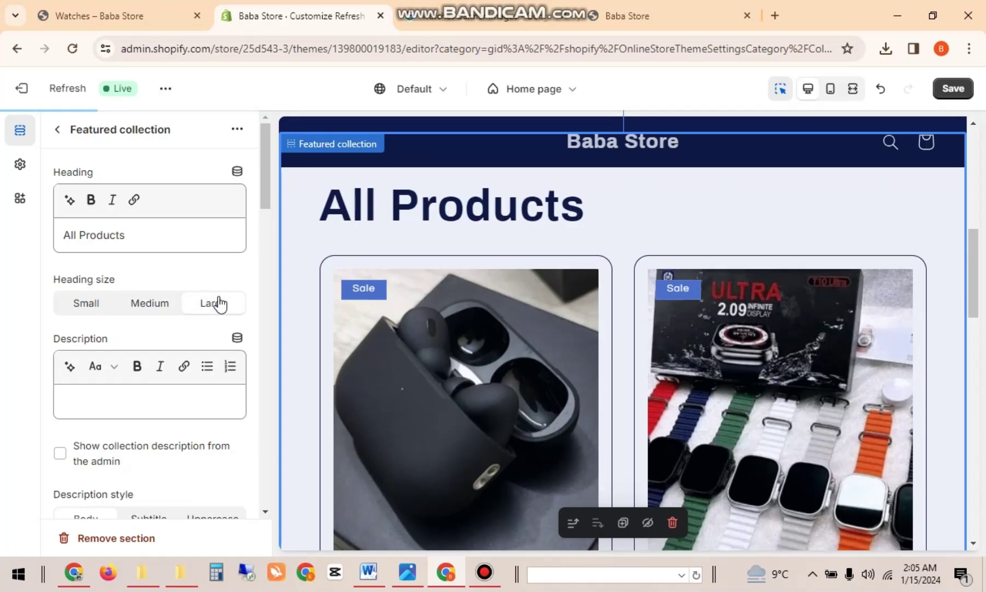
click(155, 310)
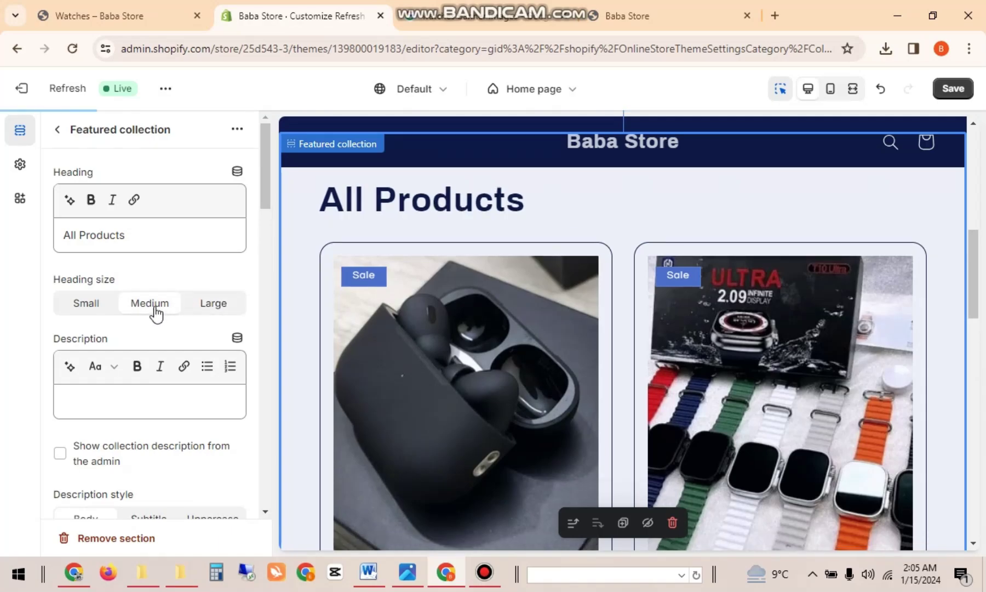
click(88, 310)
Step: Try the description "I Have All type of" for the featured collection, and clear the description again
click(102, 396)
text(I)
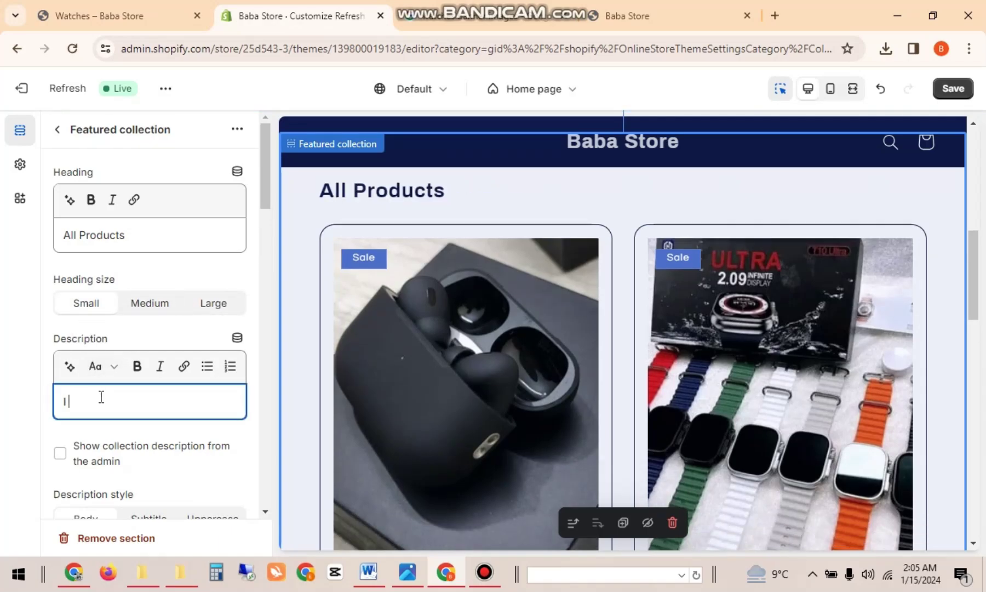
text( Havde)
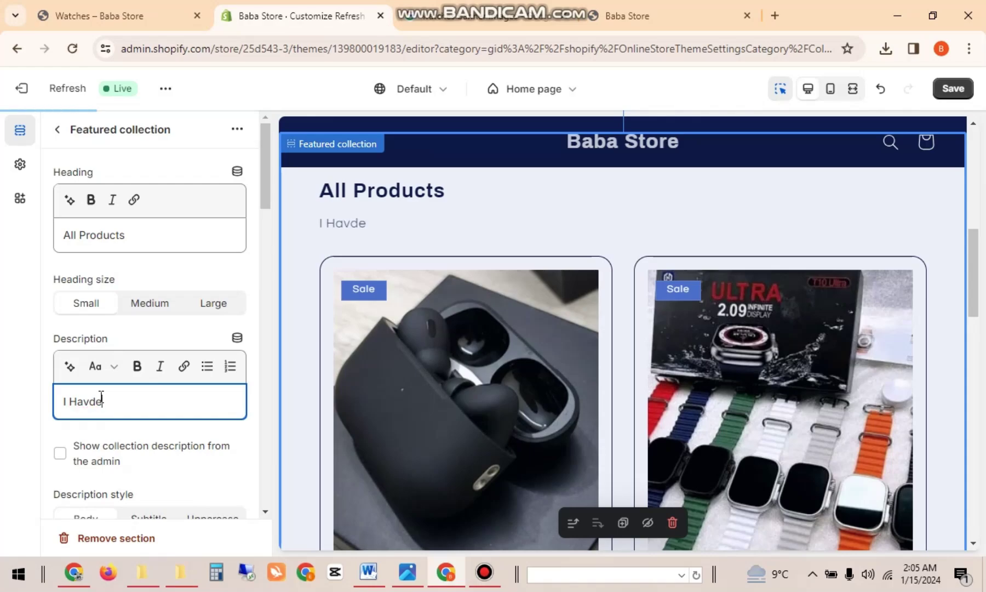
key(BackSpace)
key(BackSpace)
text(e All type of)
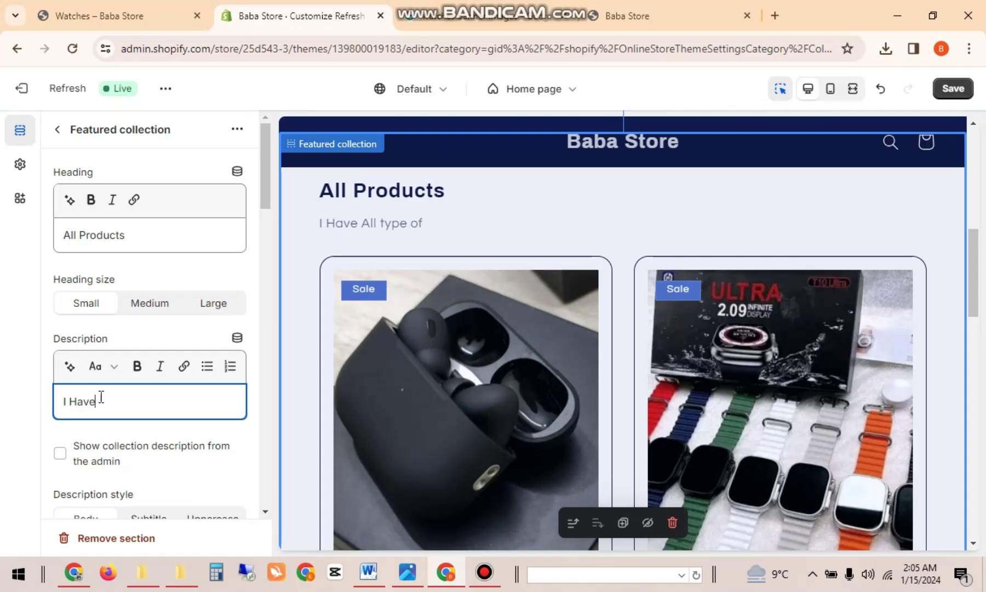
key(BackSpace)
key(BackSpace)
key(BackSpace)
key(BackSpace)
key(BackSpace)
key(BackSpace)
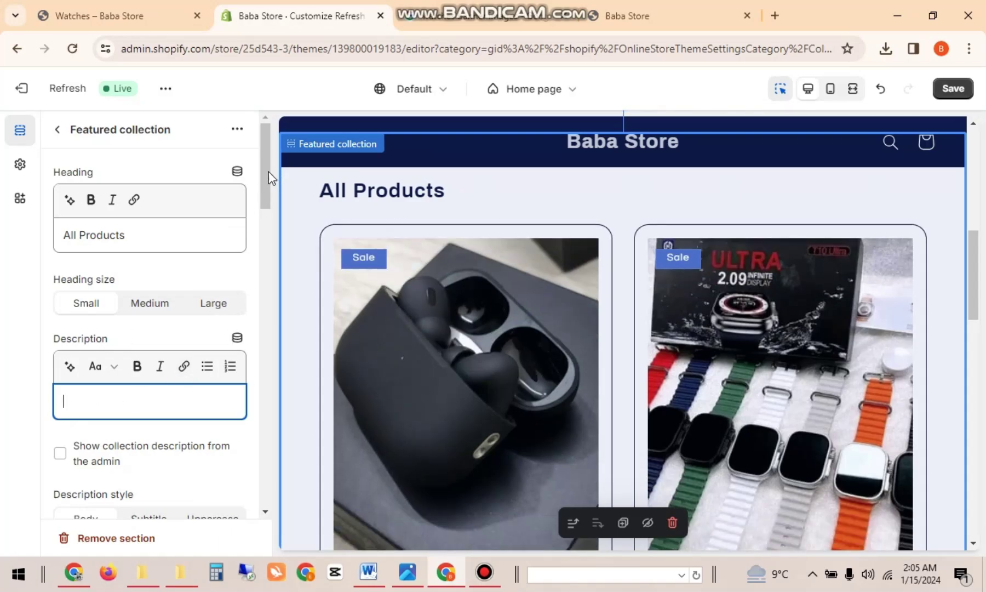
Step: Set the featured collection's maximum products to show to 25 and save the theme
drag(268, 172, 273, 254)
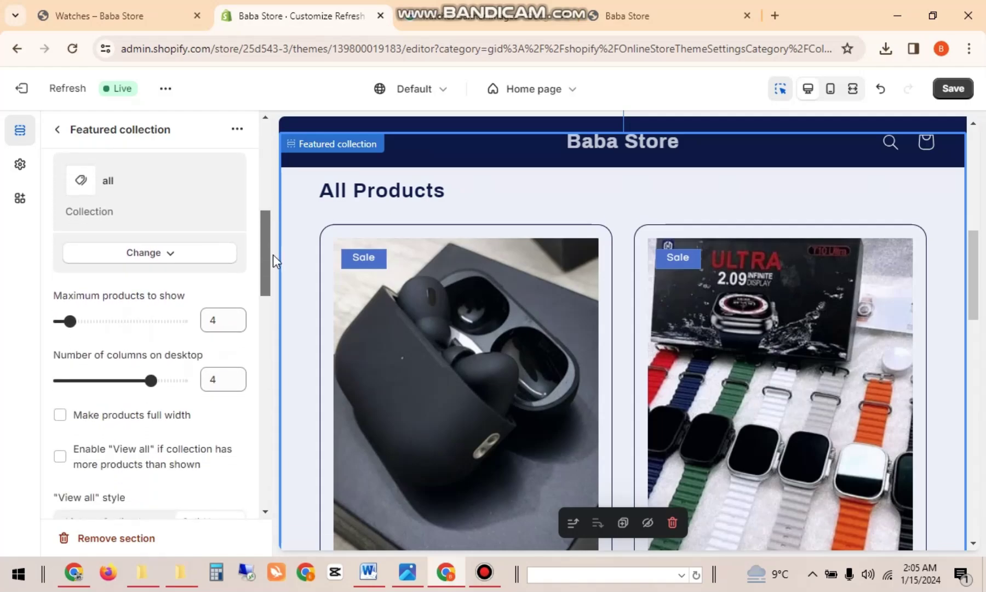
double_click(220, 316)
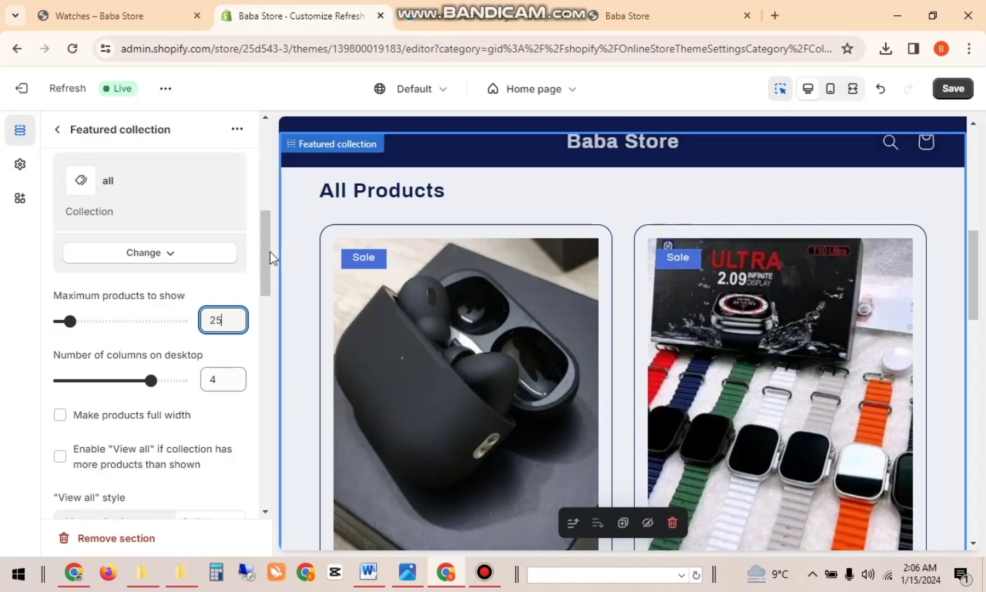
scroll(268, 292, down, 3)
scroll(268, 291, up, 1)
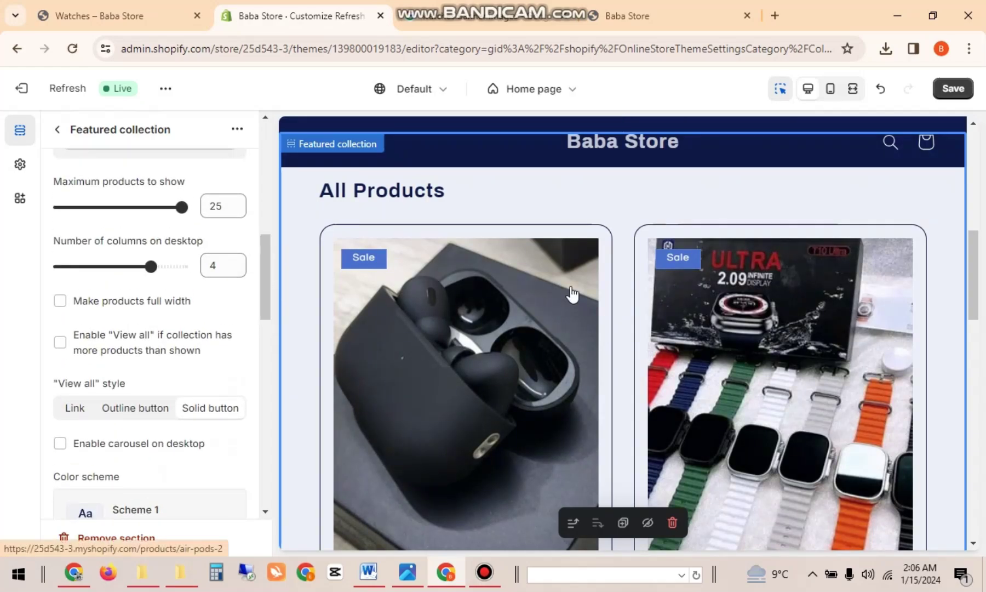
click(951, 94)
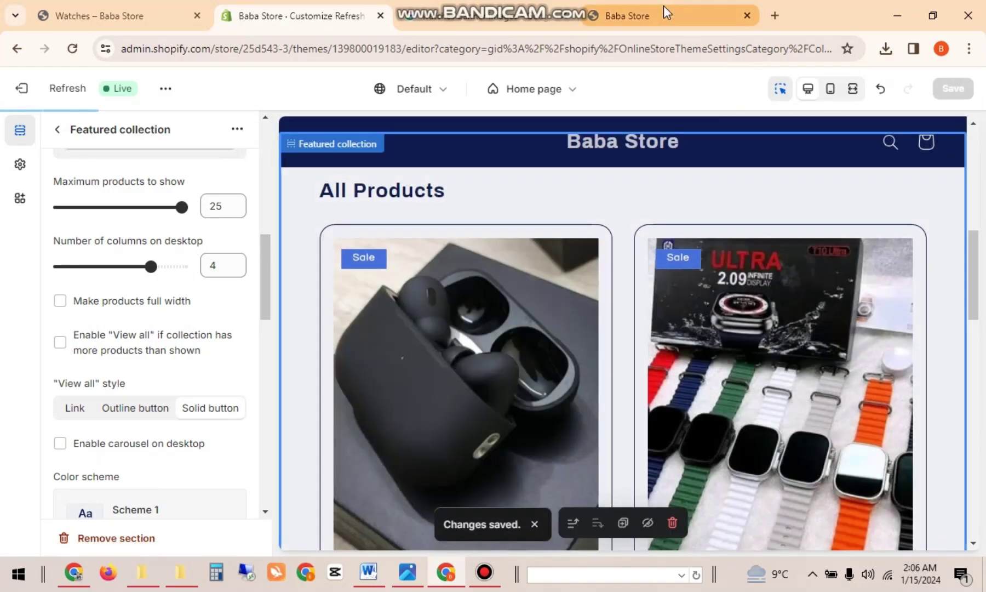
Step: Reload the live store's home page and examine the All Products section
click(663, 7)
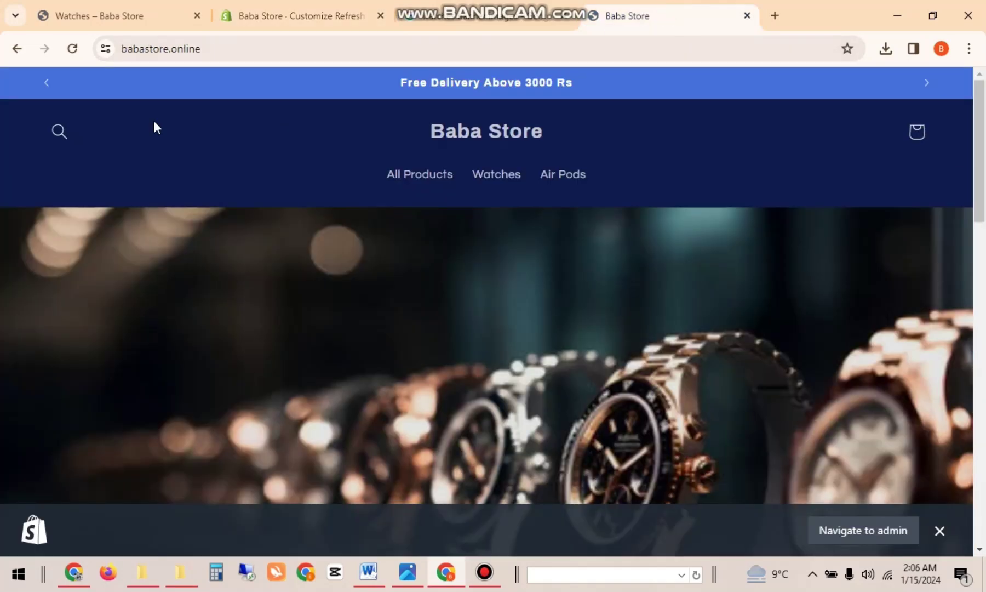
click(73, 49)
scroll(981, 291, down, 10)
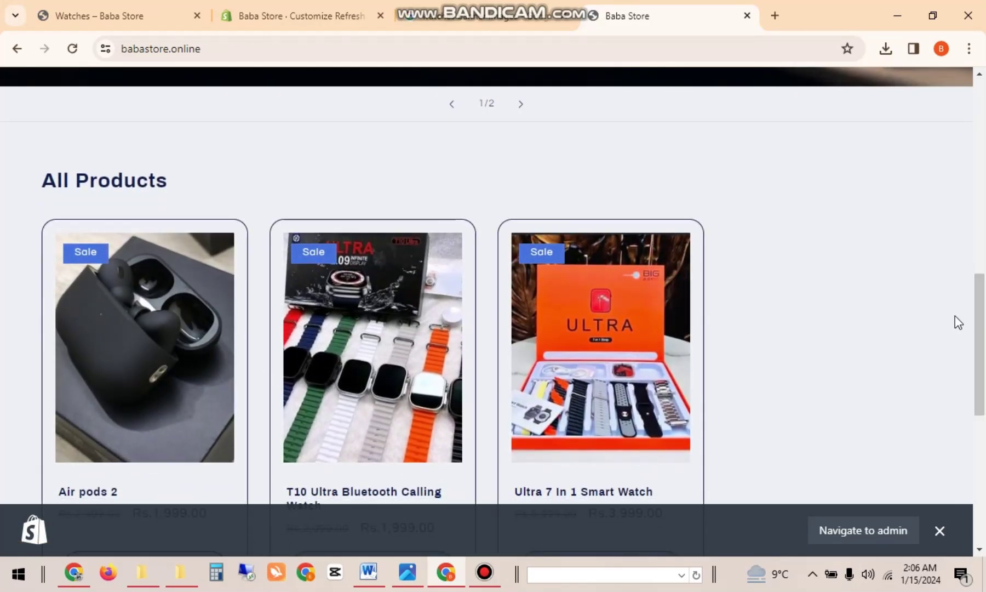
drag(982, 312, 982, 335)
Step: Return to the theme editor and turn on "Make products full width" for the featured collection
click(321, 9)
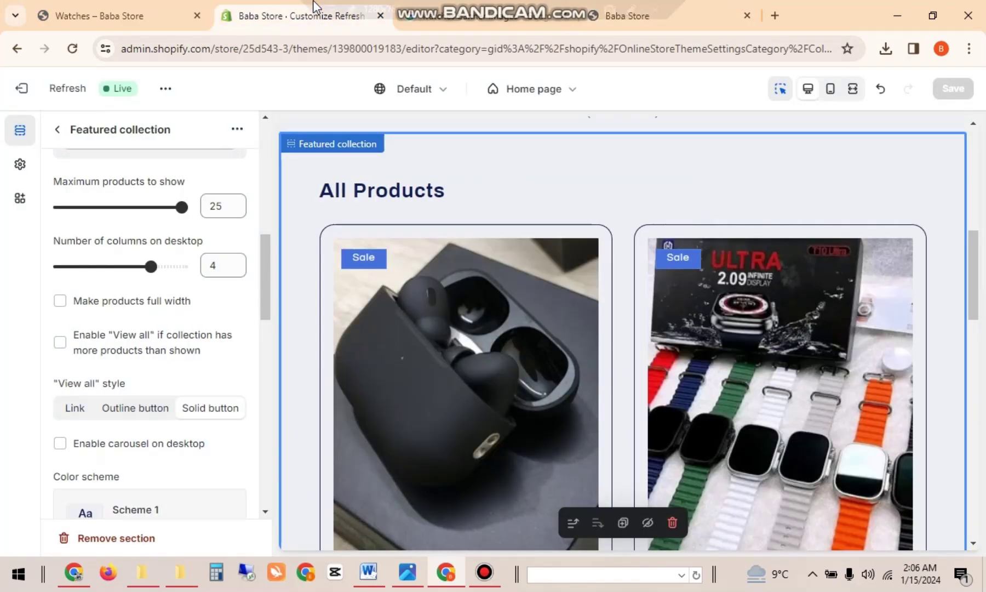
mouse_move(163, 264)
mouse_down()
mouse_move(185, 266)
mouse_move(152, 266)
mouse_up()
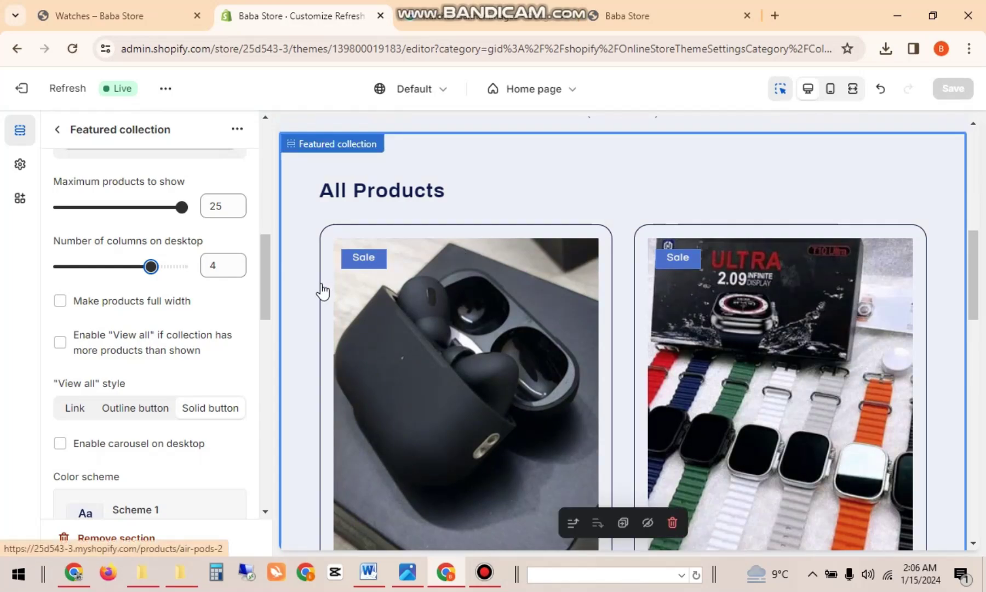
drag(263, 266, 265, 275)
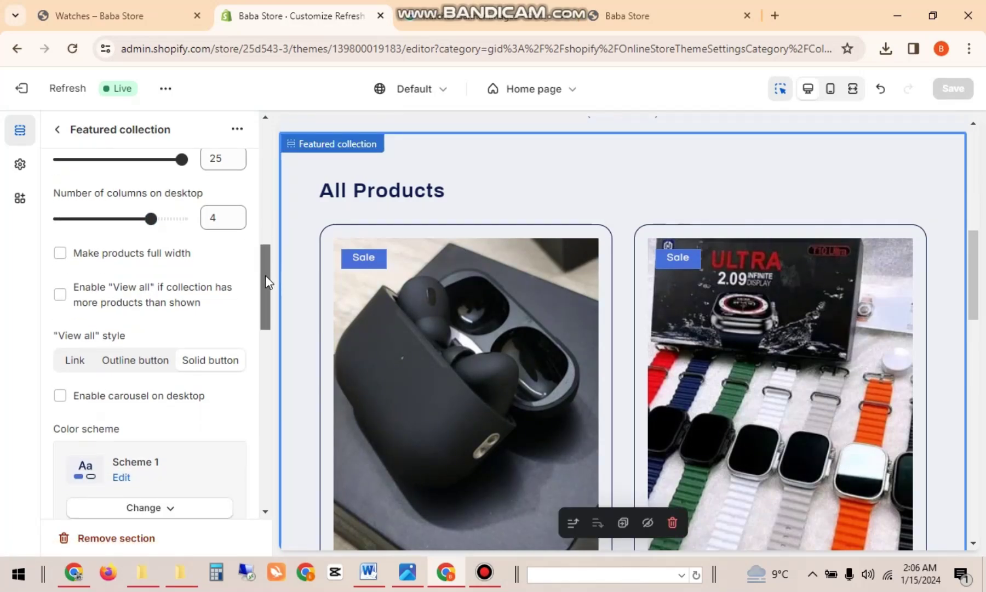
click(159, 266)
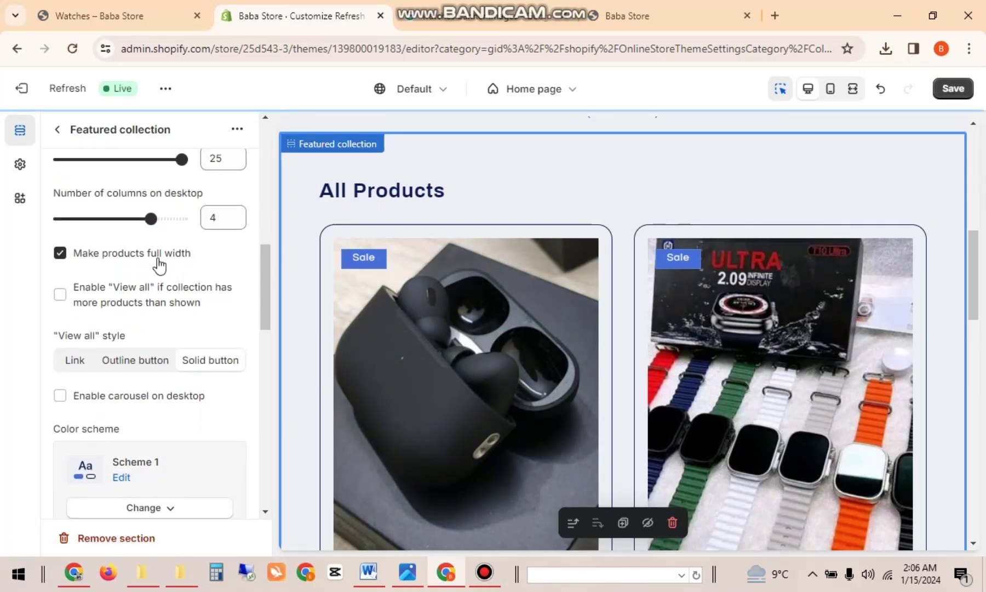
Step: Turn off "Make products full width" for the featured collection and check the product grid in the preview
click(159, 266)
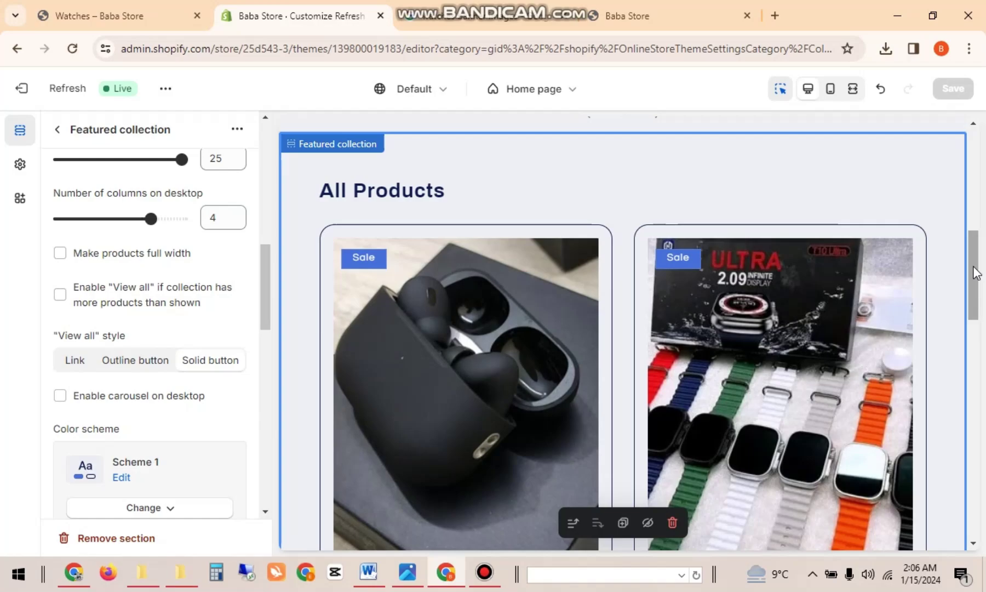
drag(972, 260, 974, 341)
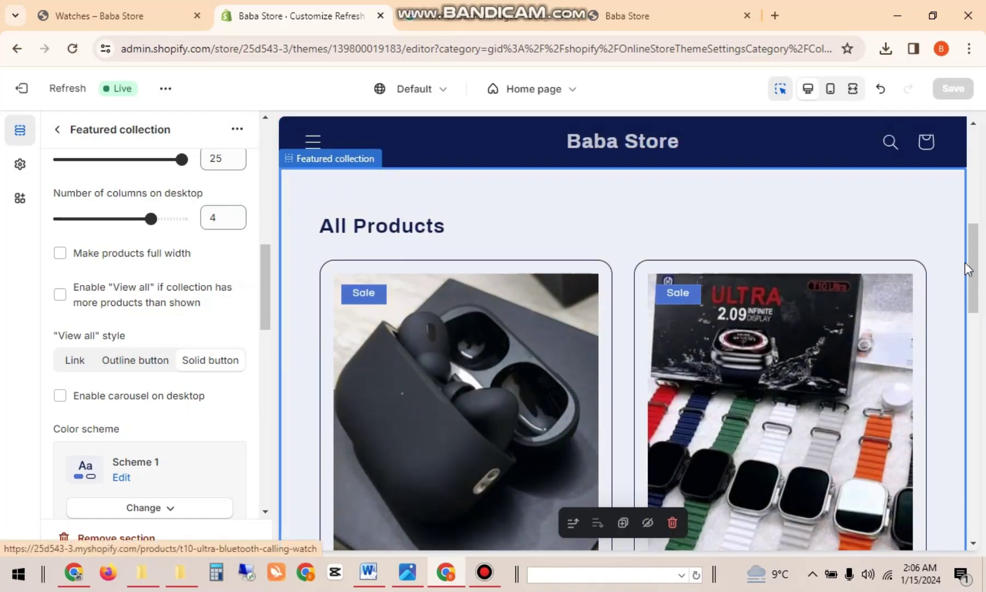
drag(972, 269, 985, 362)
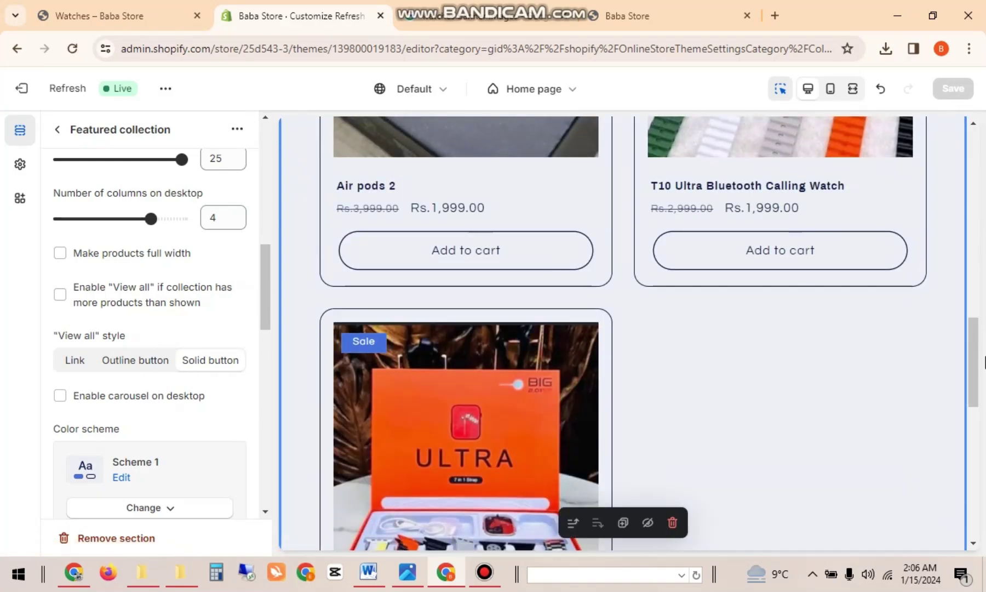
Step: Set the featured collection's "View all" style to Link, review its remaining settings, and save the theme
click(138, 361)
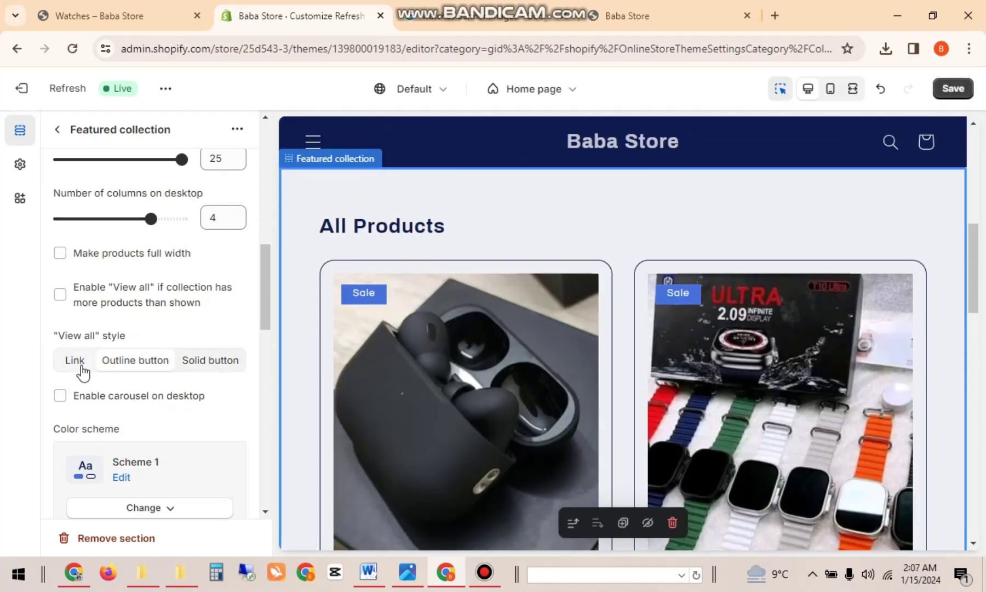
click(76, 364)
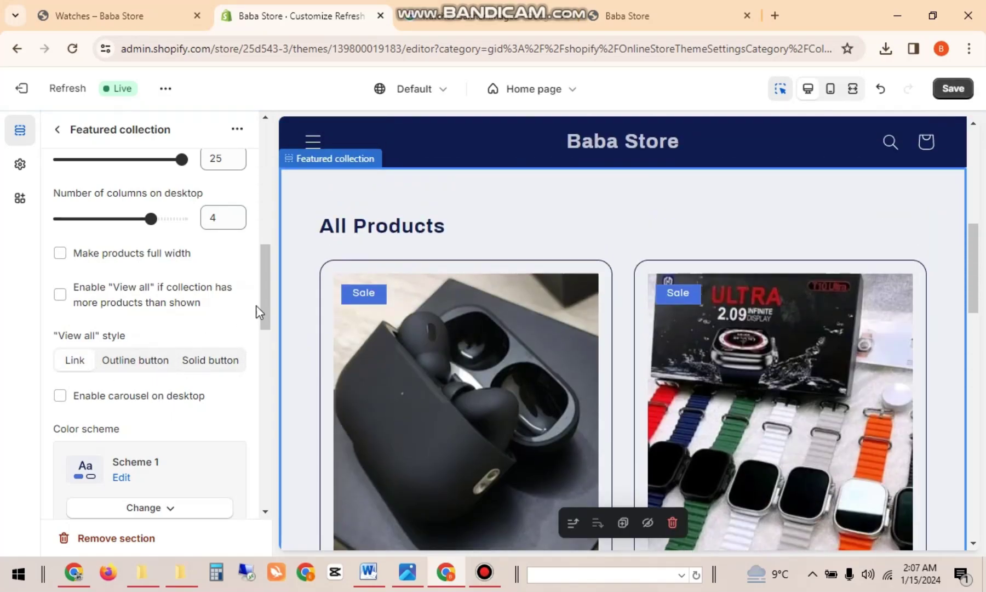
scroll(256, 305, down, 3)
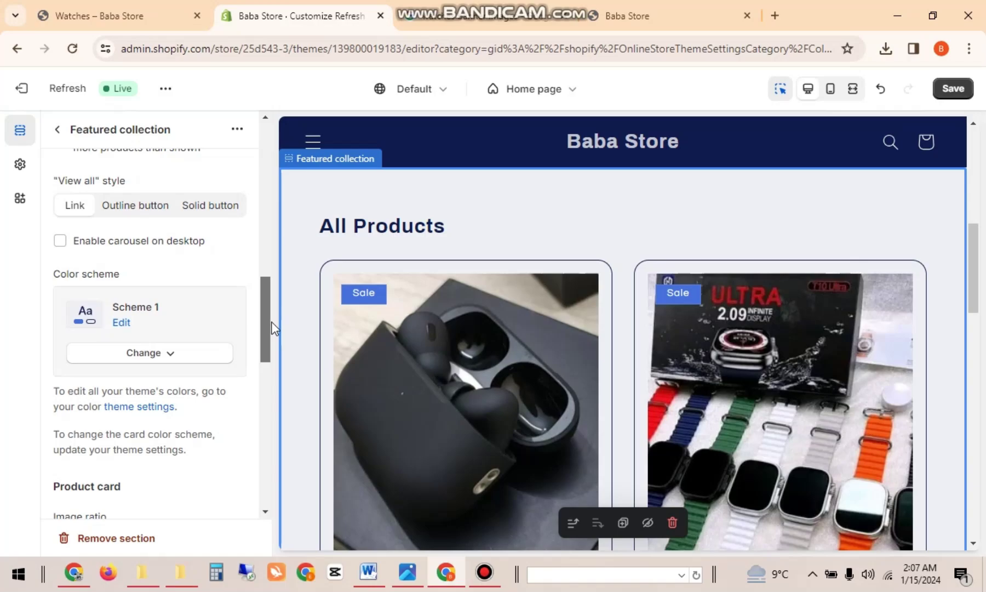
drag(272, 329, 272, 352)
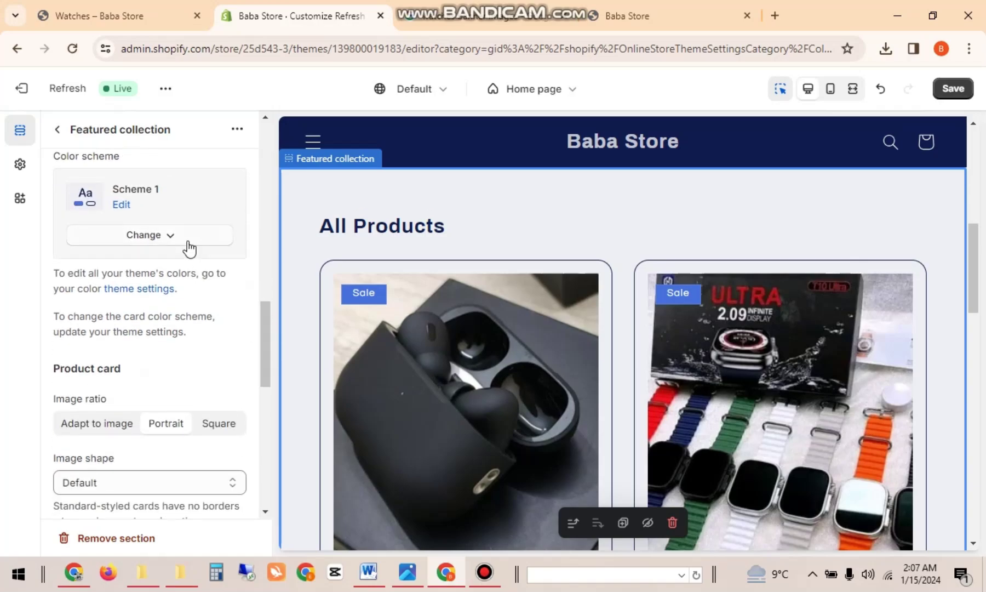
drag(269, 320, 268, 380)
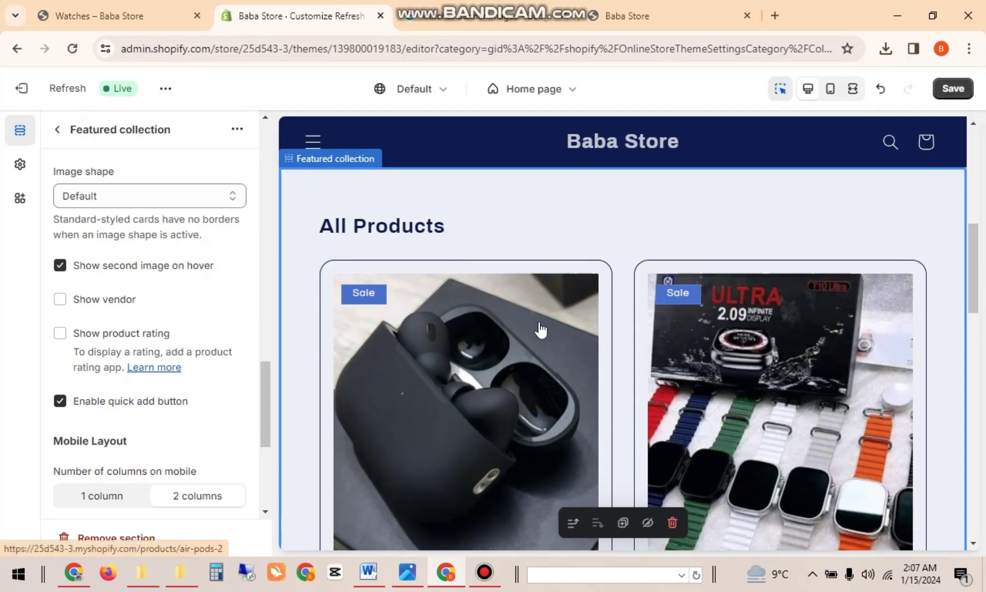
click(953, 88)
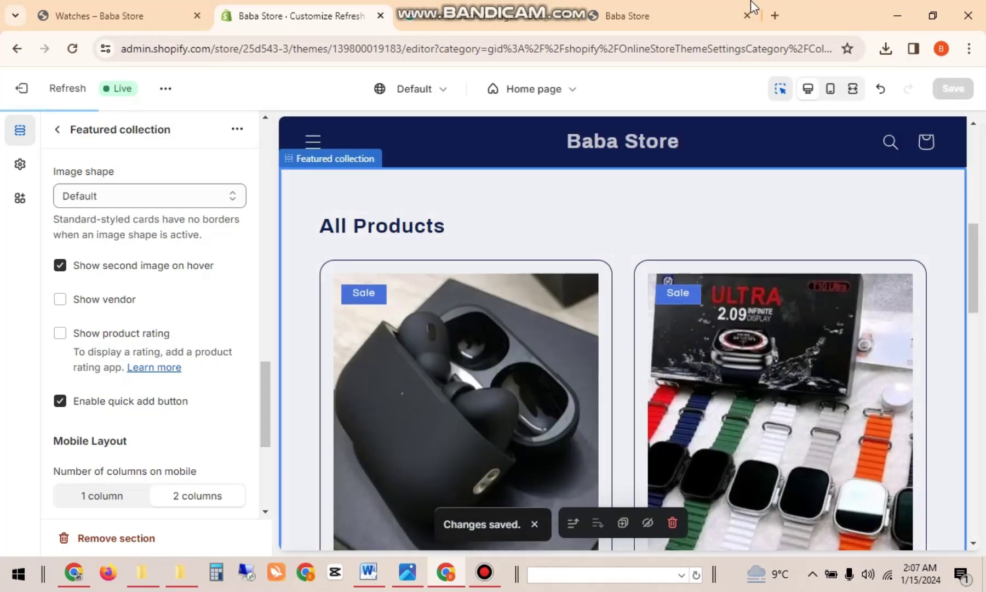
Step: Reload the live store's home page to check the All Products section, and return to the theme editor
click(700, 7)
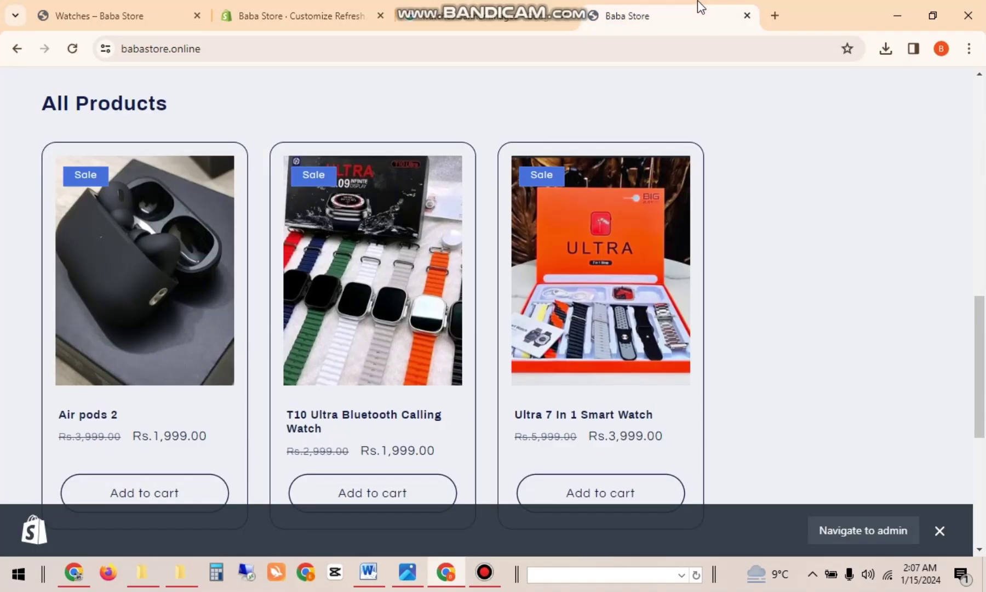
click(73, 49)
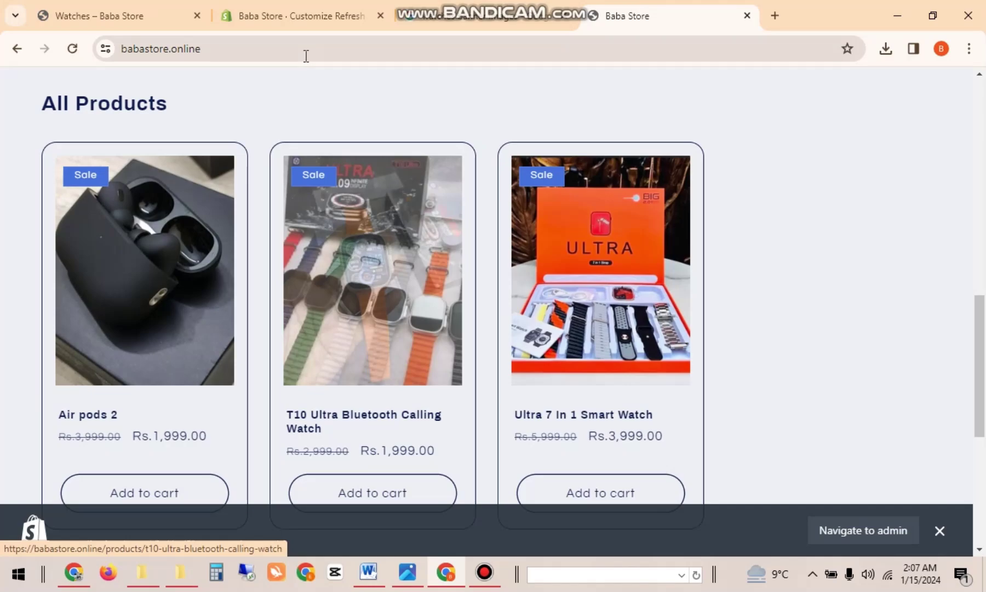
click(296, 9)
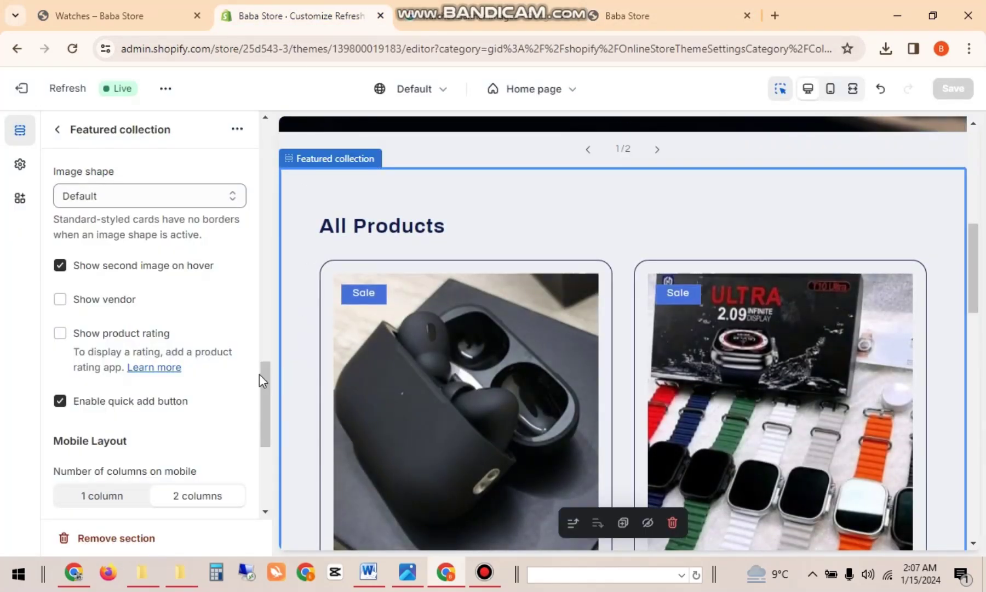
Step: Try a 1-column mobile layout for the featured collection in the mobile preview, and restore 2 columns
drag(263, 376, 259, 415)
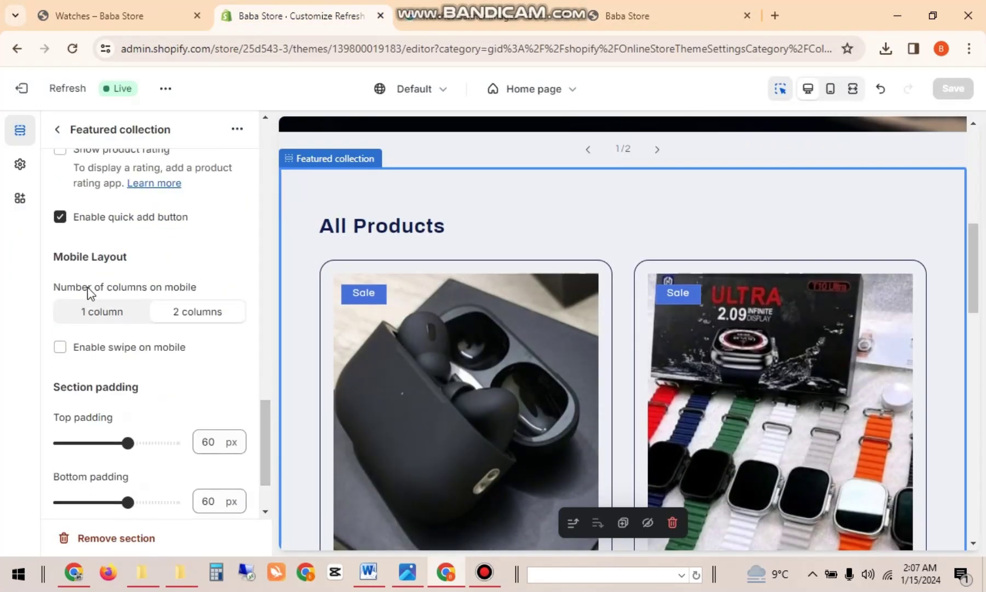
click(830, 90)
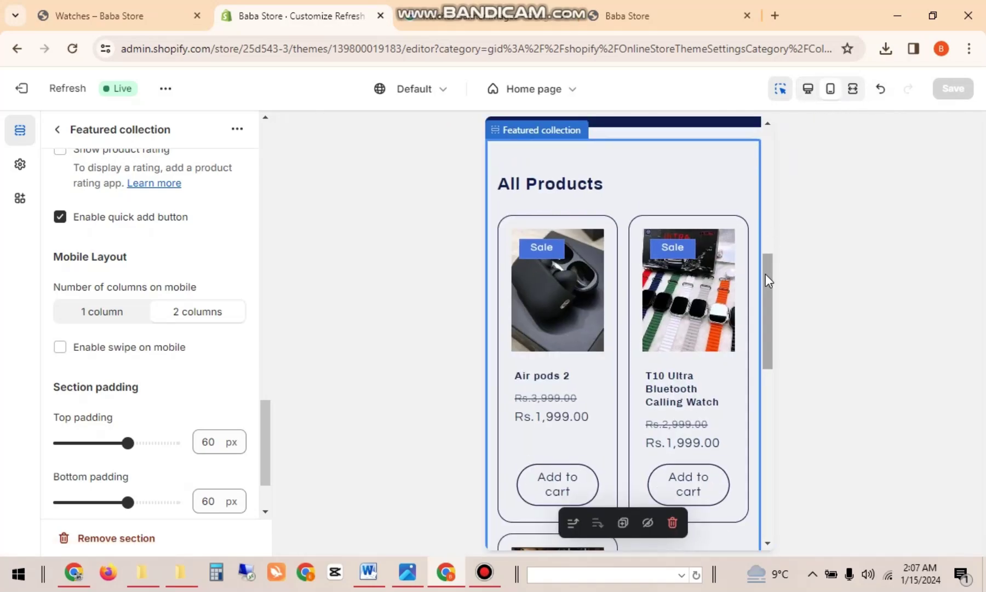
click(77, 320)
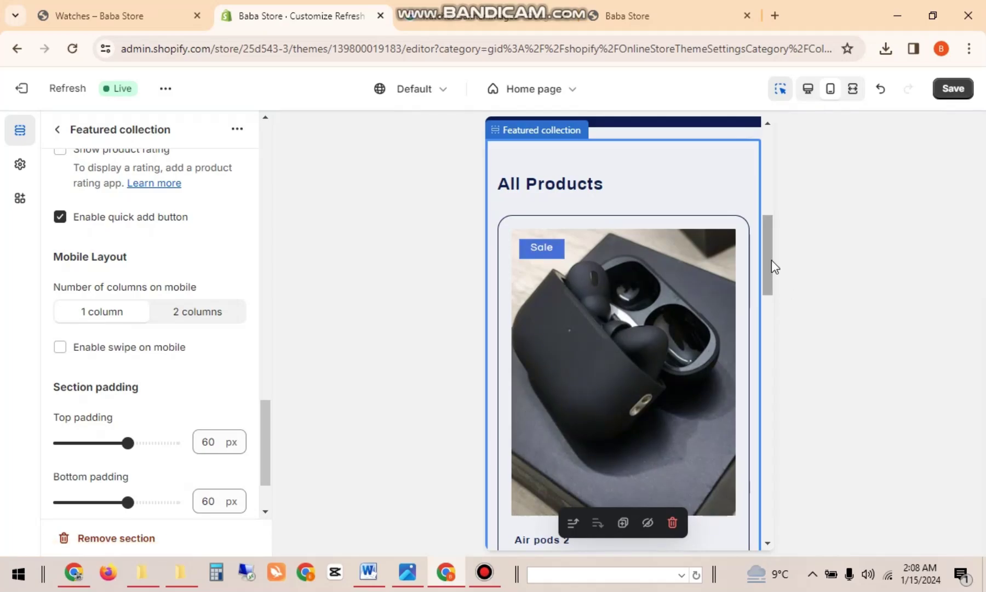
drag(771, 260, 751, 351)
click(199, 315)
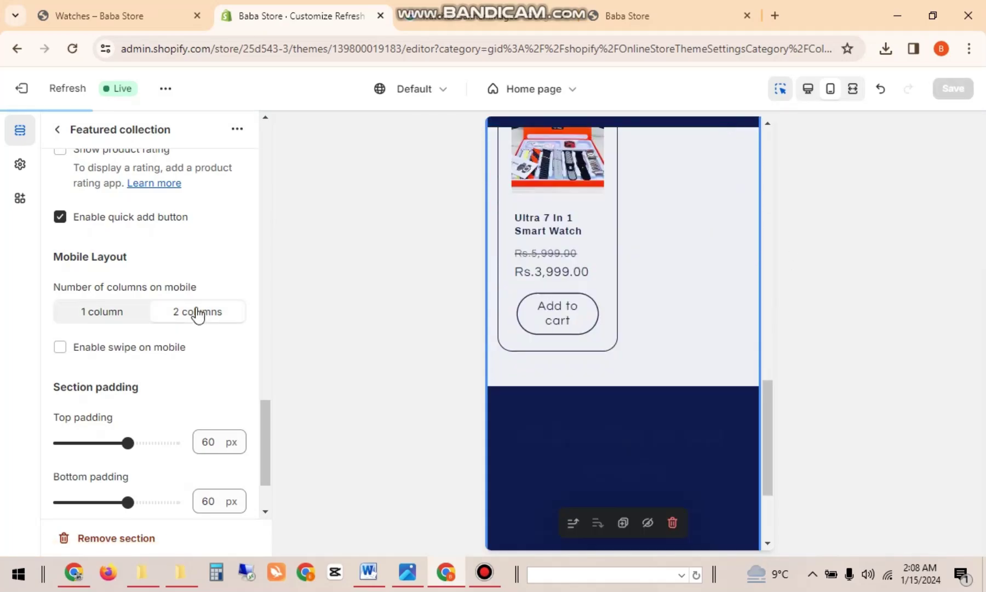
Step: Try "Enable swipe on mobile" for the featured collection, and turn it off again
click(124, 353)
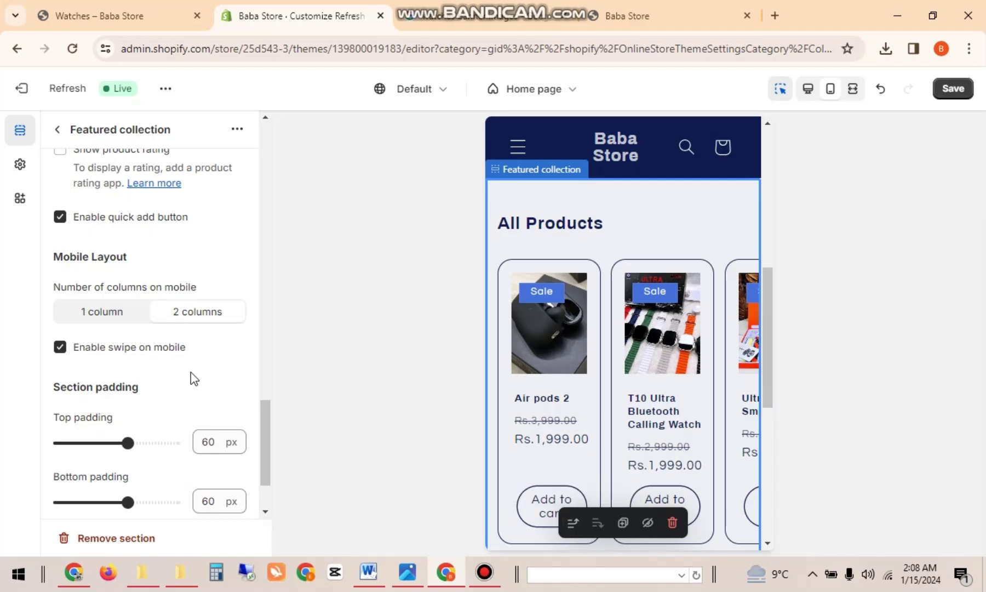
click(147, 353)
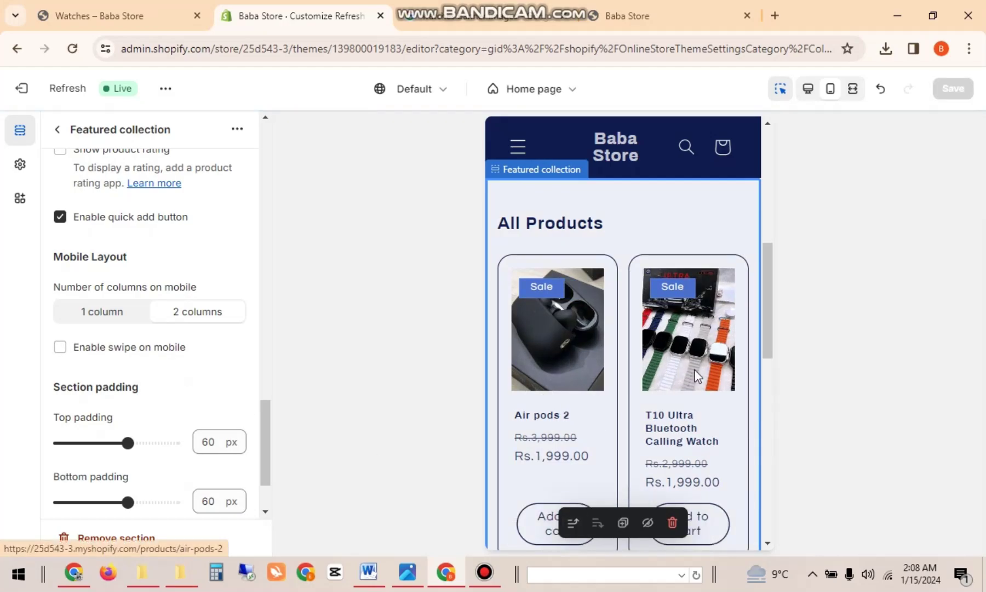
drag(771, 321, 755, 338)
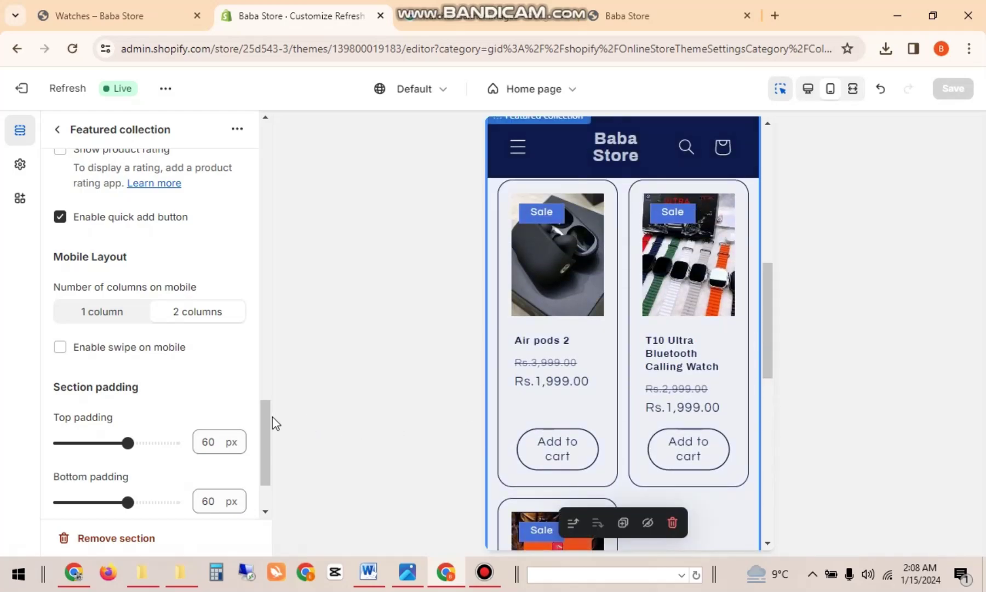
Step: Preview the home page in fullscreen and mobile view, and return to the desktop preview
drag(267, 416, 271, 137)
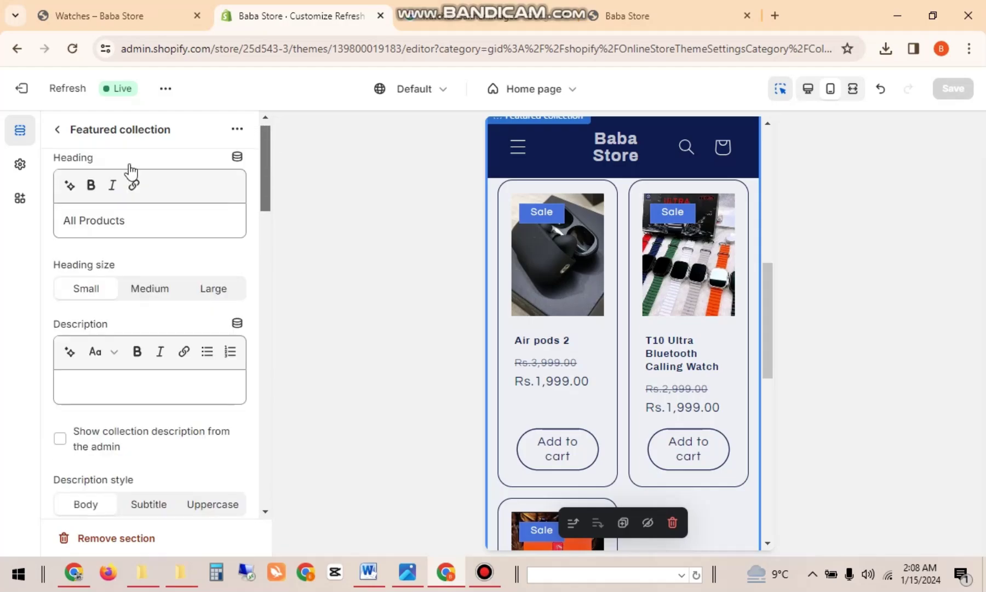
drag(267, 173, 262, 138)
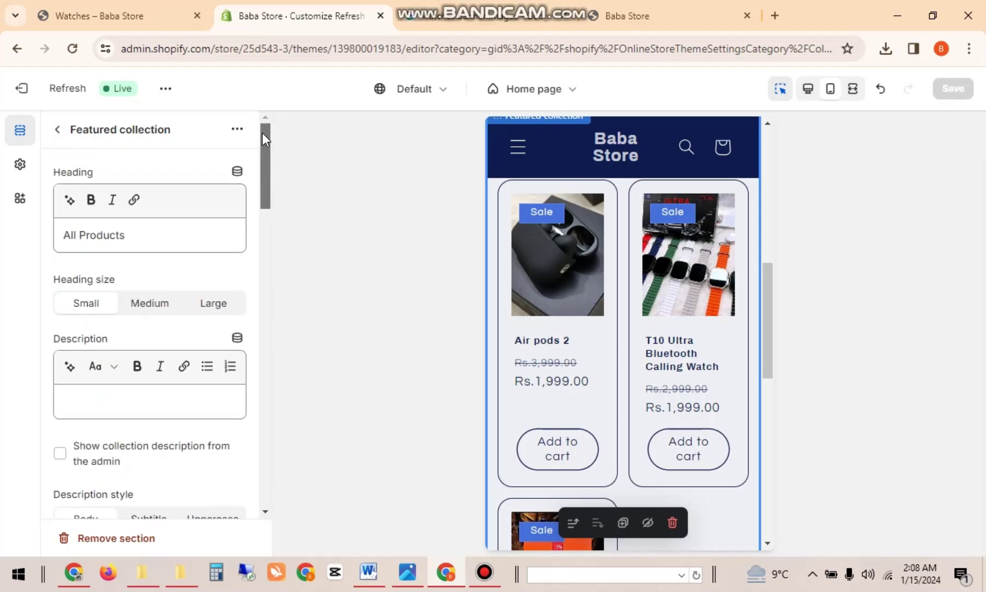
click(806, 94)
click(848, 99)
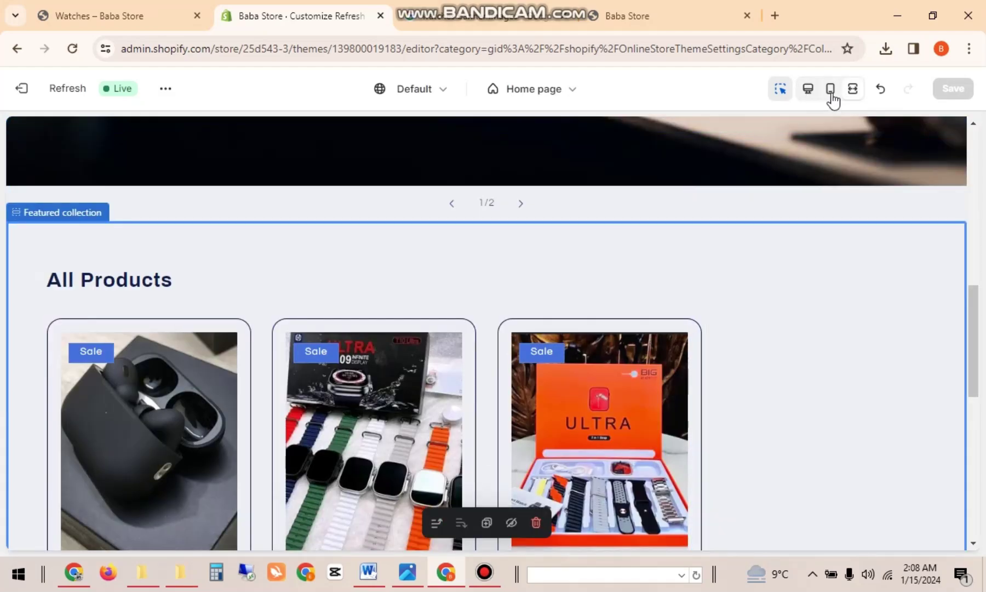
click(829, 97)
click(808, 96)
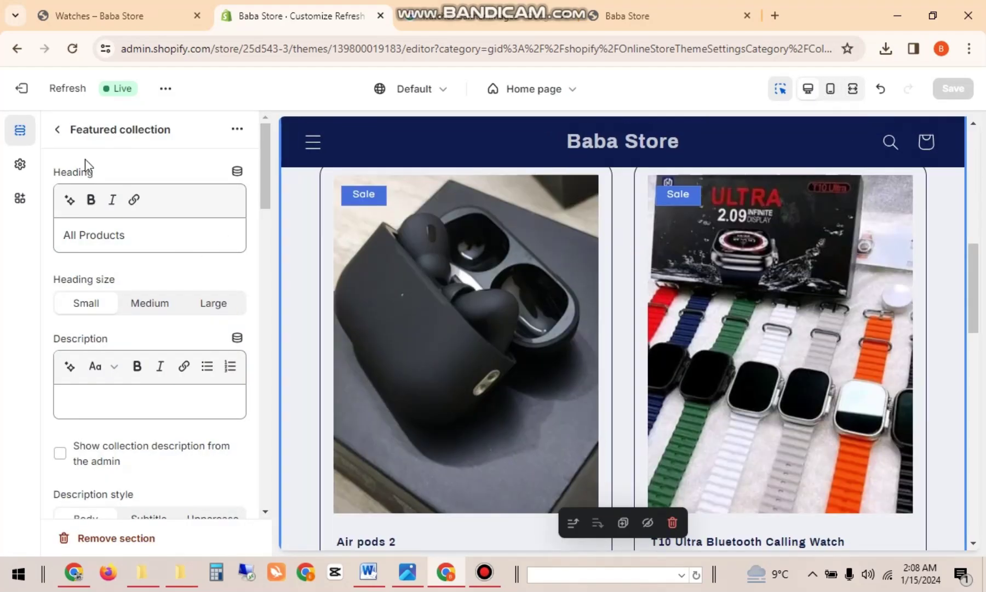
Step: Add a Collection list section to the home page template below the featured collection
click(58, 132)
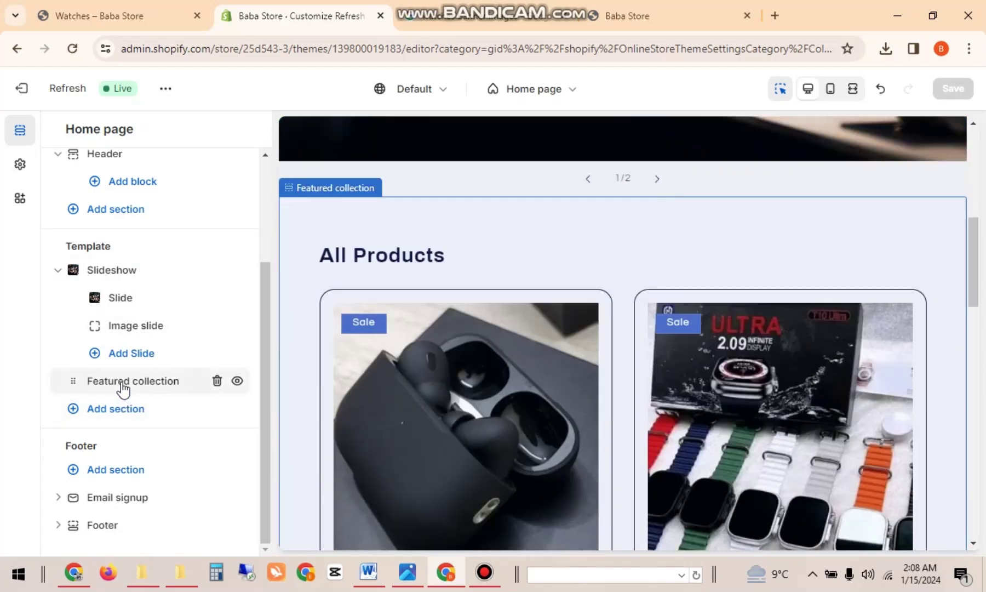
click(123, 384)
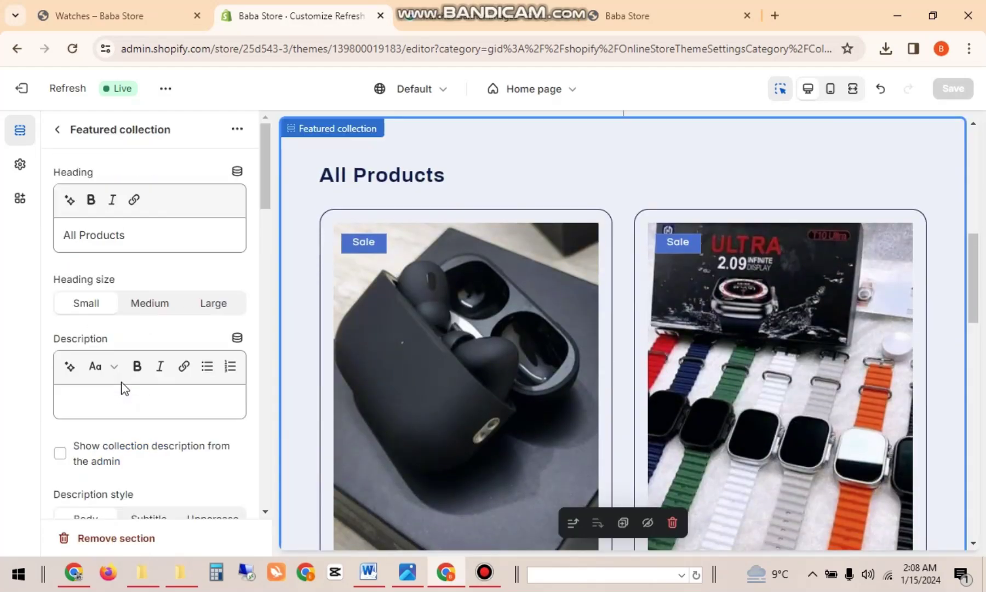
click(64, 138)
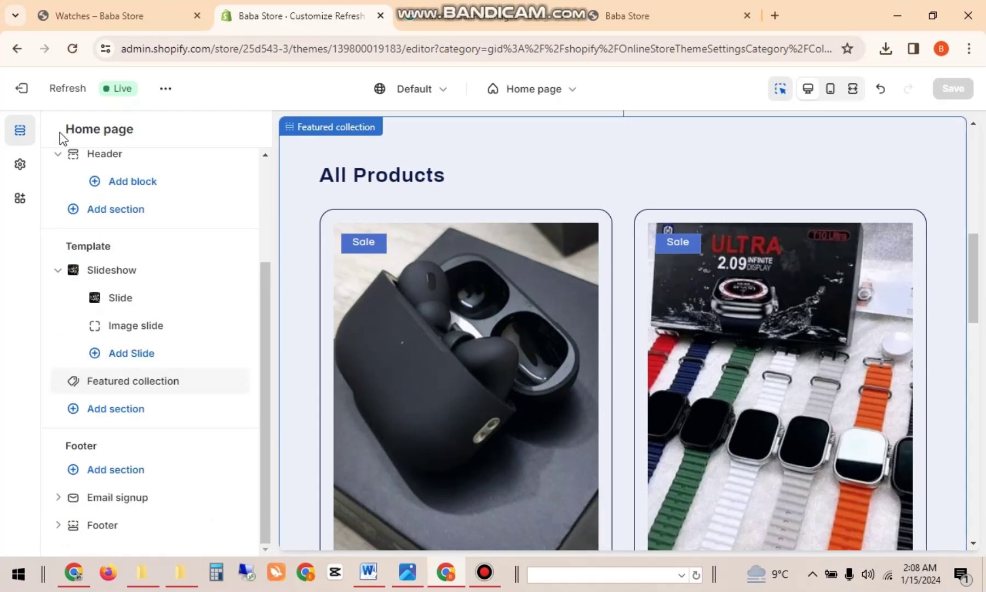
click(126, 414)
click(326, 253)
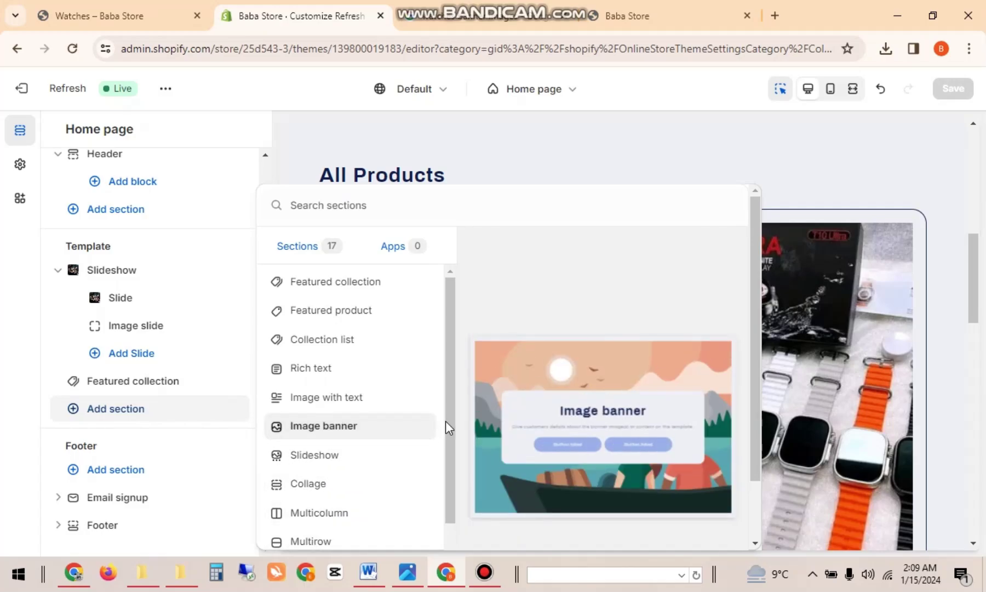
drag(445, 421, 447, 467)
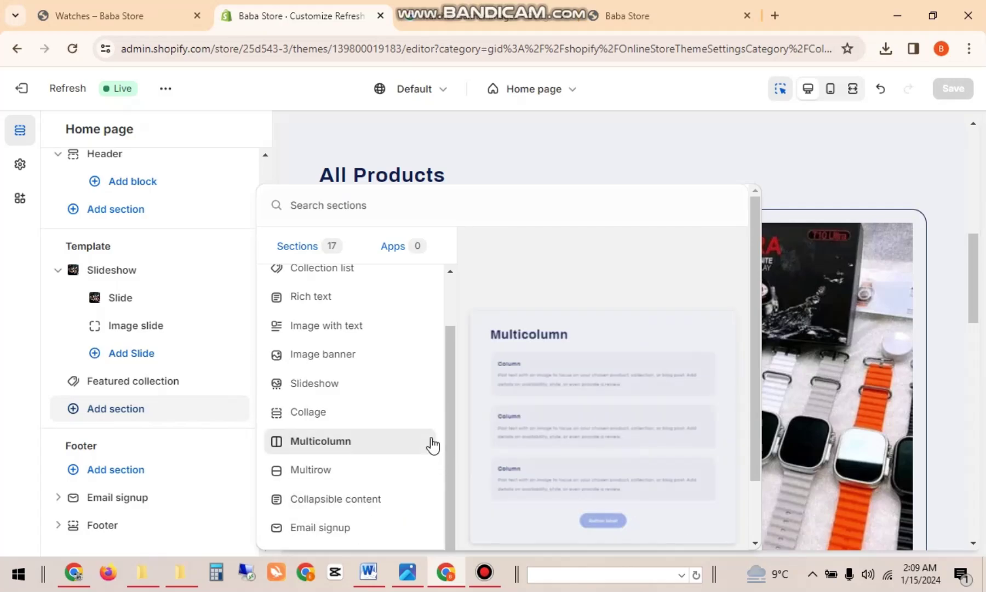
drag(450, 415, 445, 373)
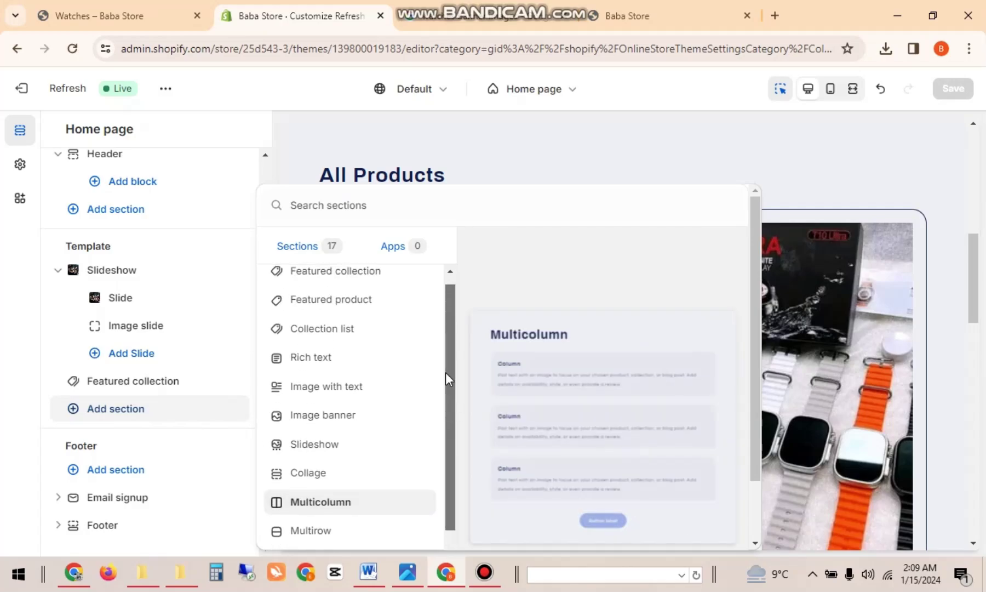
click(371, 335)
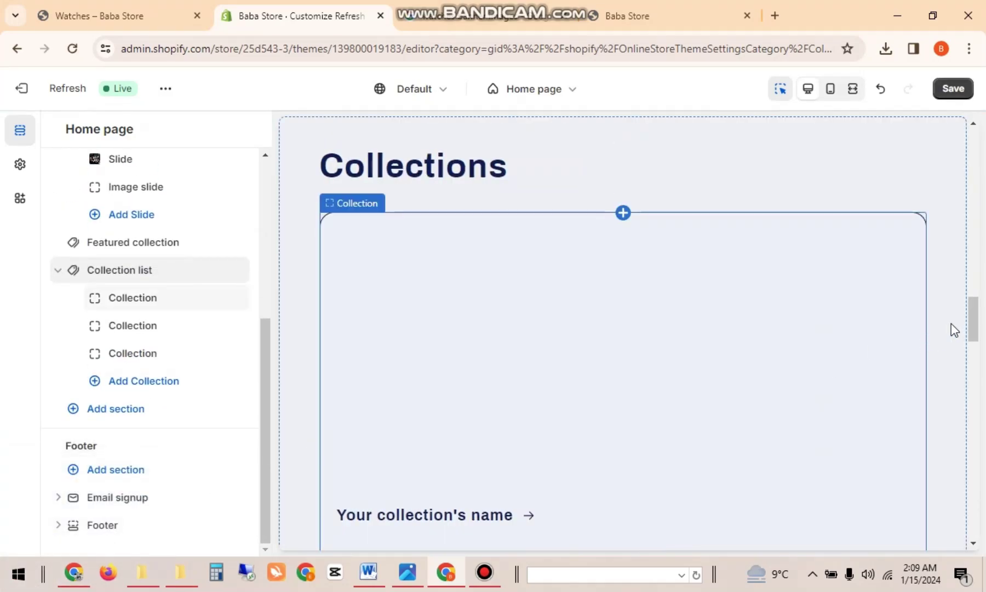
Step: Set the collection list's number of columns on desktop to 4 and check the section in the preview
mouse_move(975, 314)
mouse_down()
mouse_move(974, 362)
mouse_move(972, 310)
mouse_up()
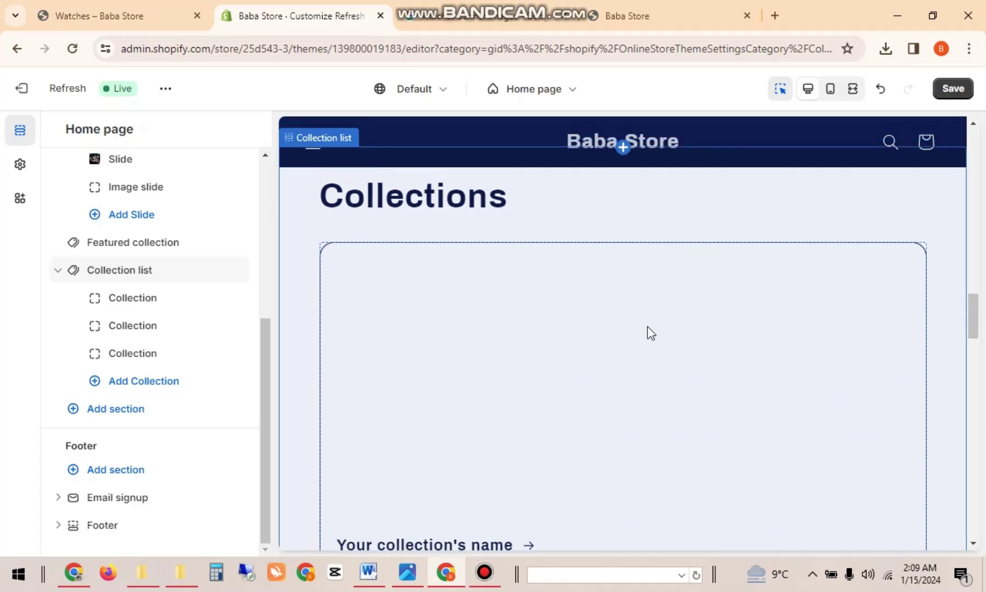
click(153, 269)
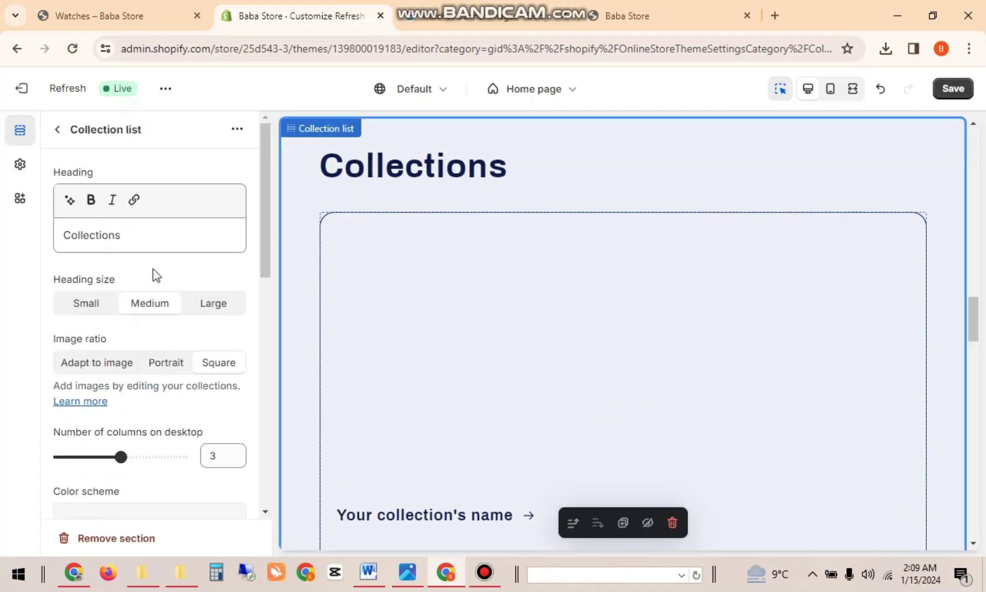
click(135, 236)
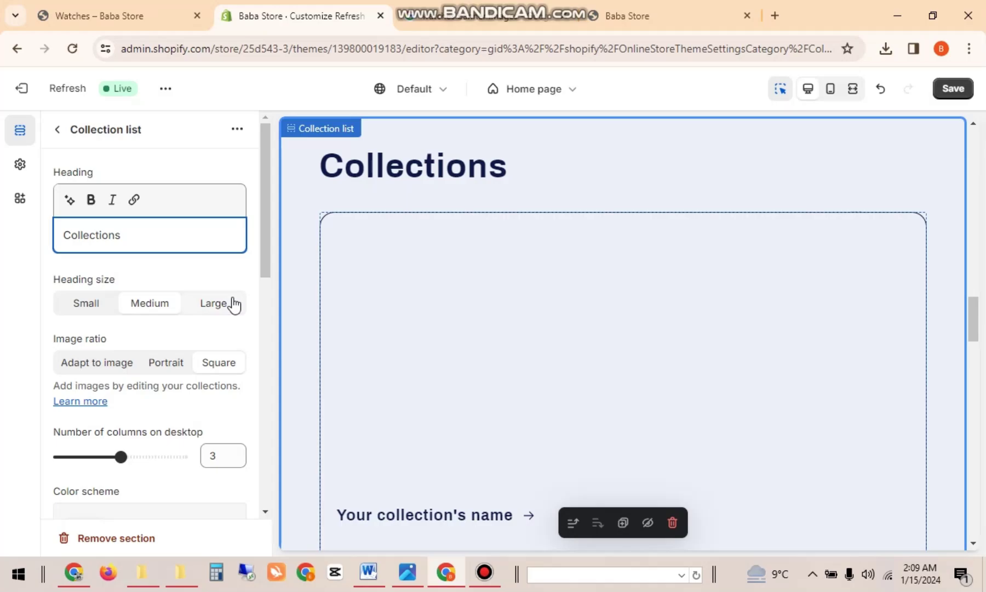
drag(267, 242, 264, 304)
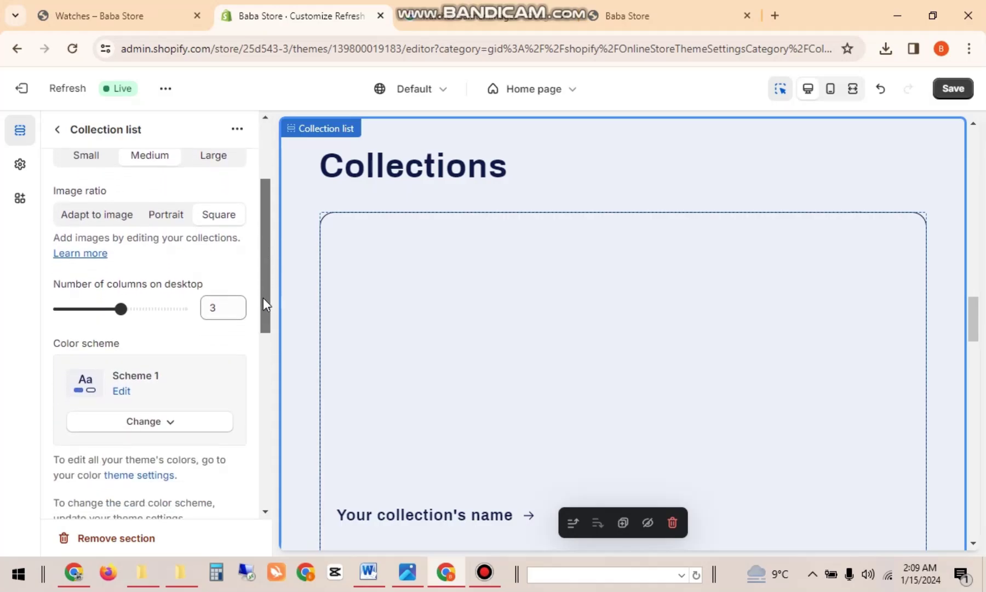
click(222, 305)
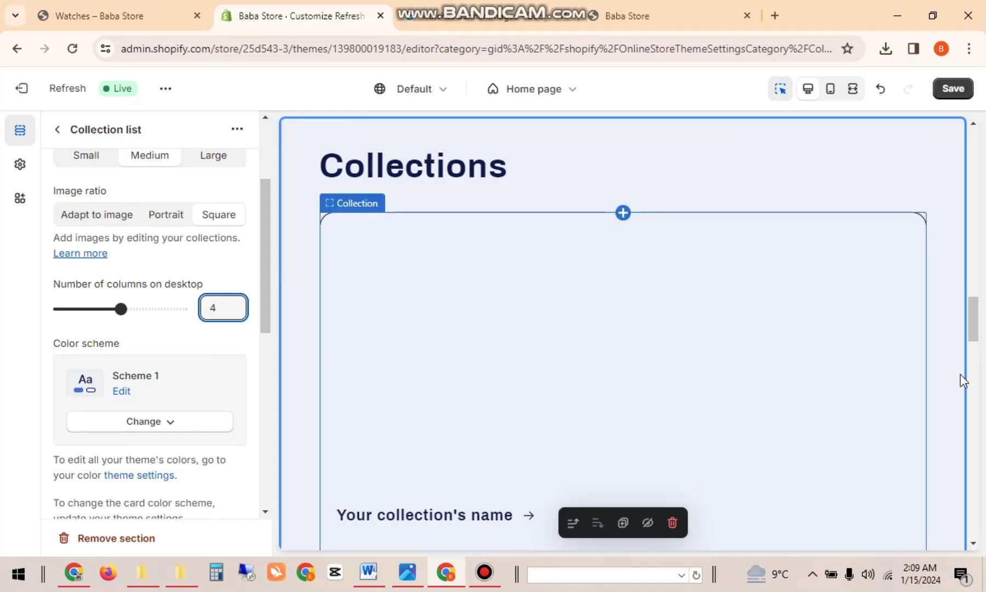
drag(973, 329, 958, 416)
Step: Try the Portrait and Adapt to image ratios for the collection list, and set the image ratio back to Square
drag(261, 280, 261, 277)
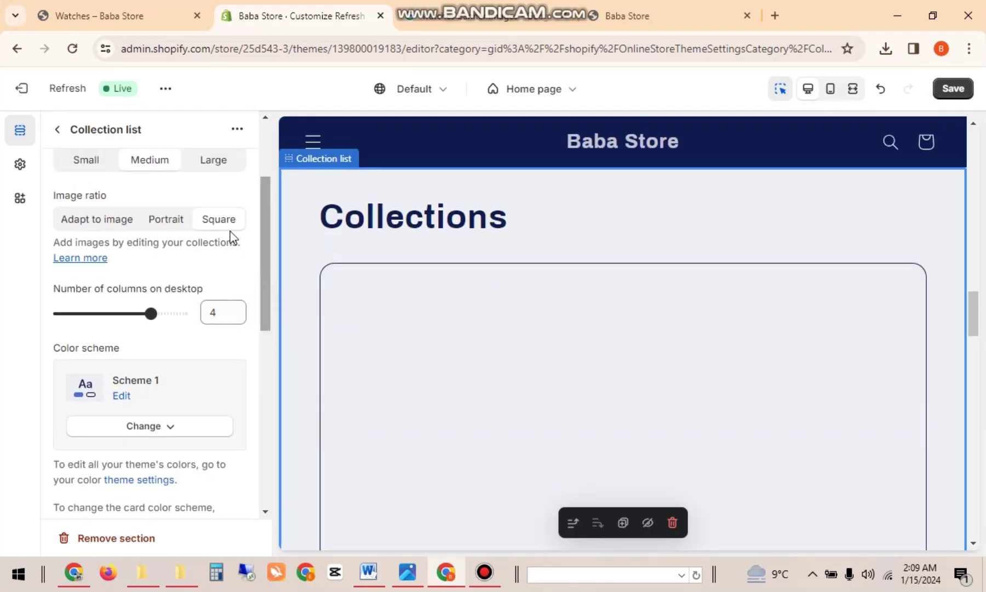
click(172, 222)
click(98, 226)
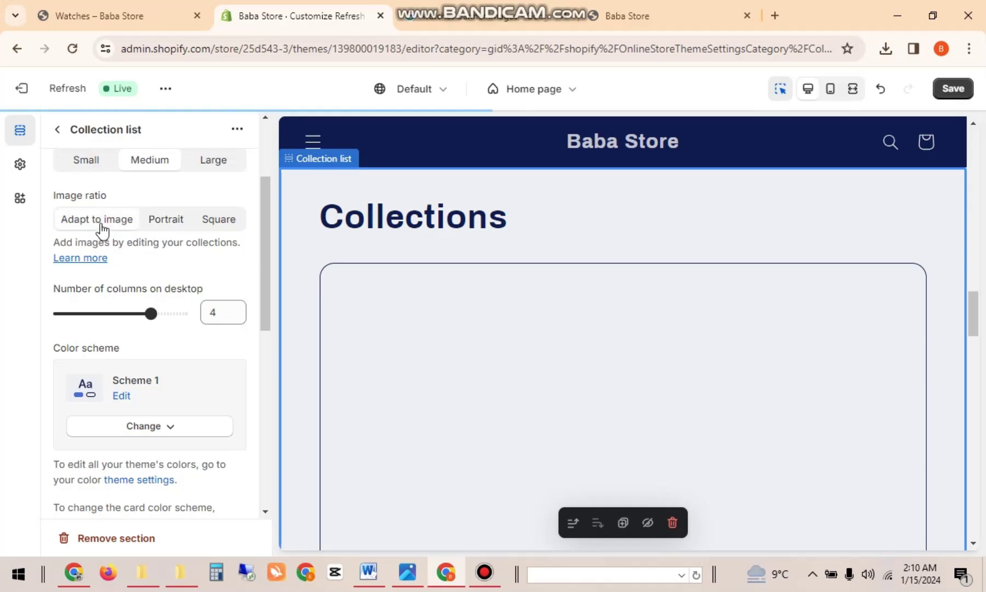
click(216, 222)
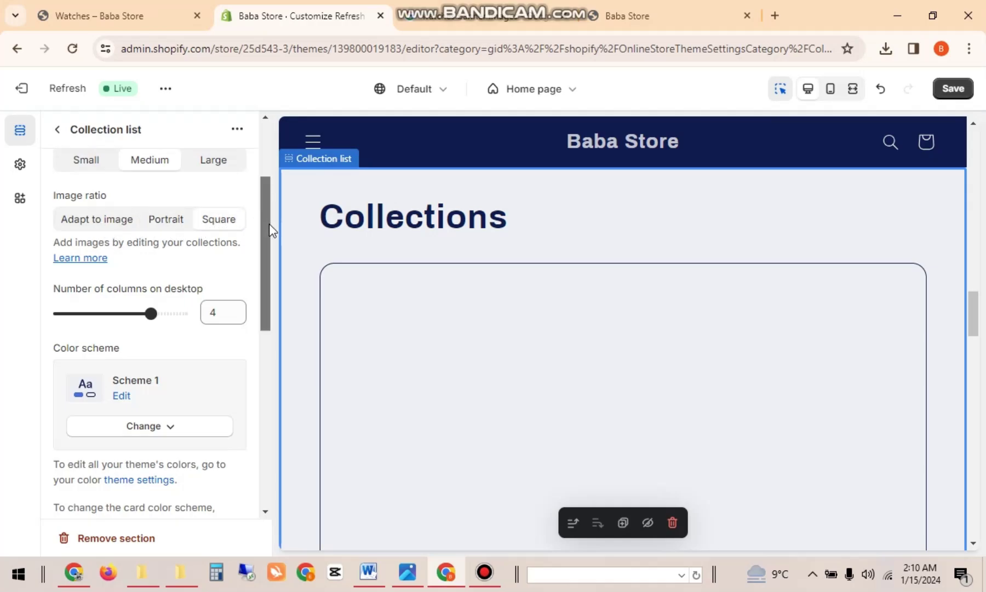
drag(269, 224, 253, 335)
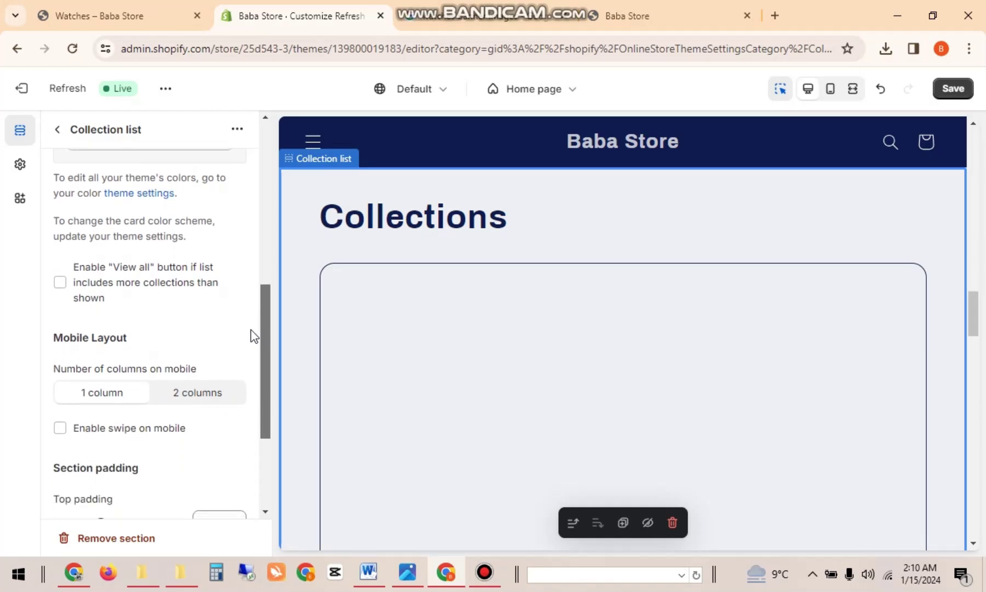
Step: Compare the one- and two-column mobile layouts for the collection list and choose 2 columns
click(204, 400)
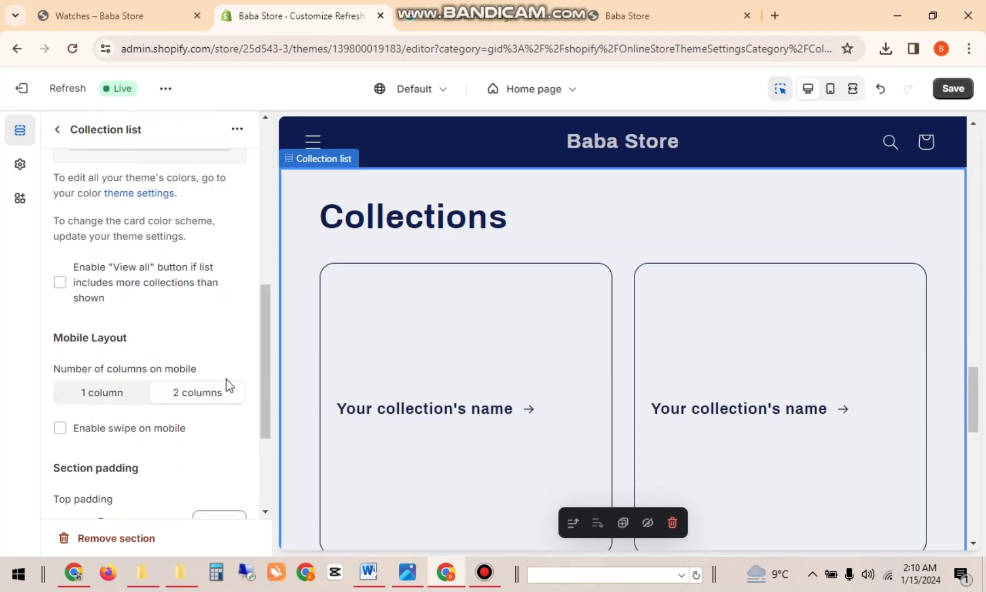
drag(264, 358, 255, 397)
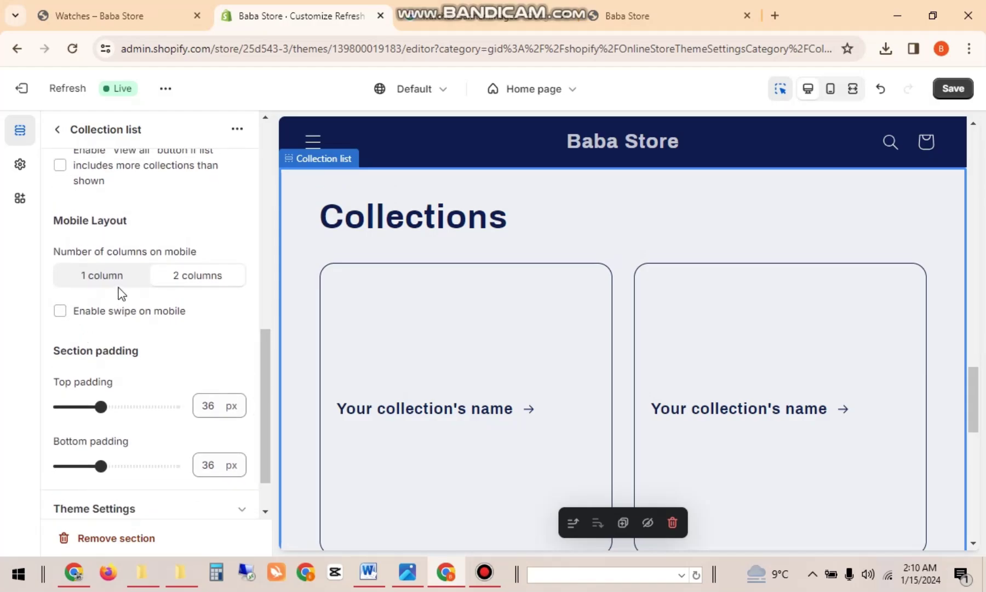
click(121, 280)
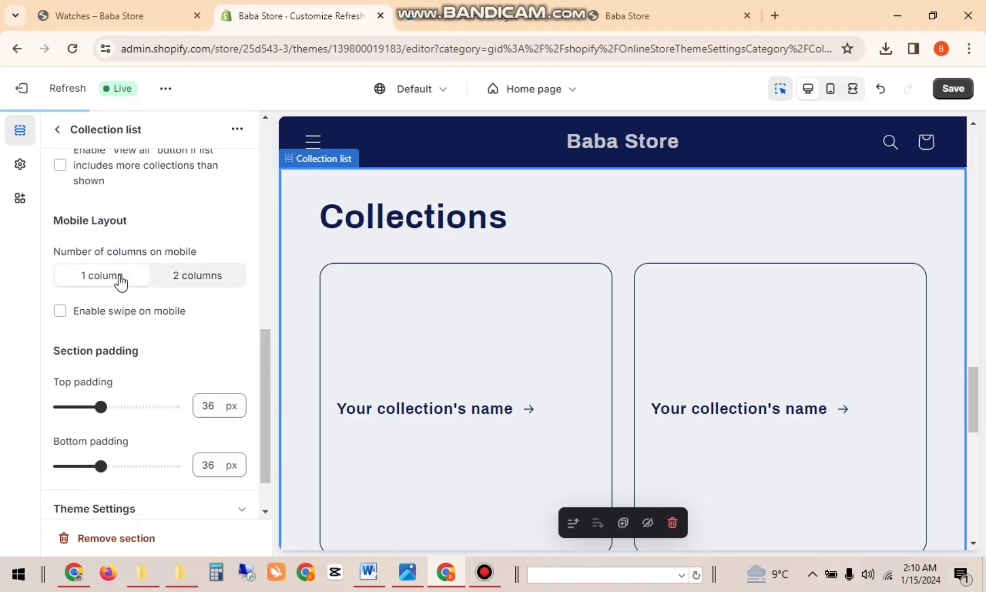
click(196, 278)
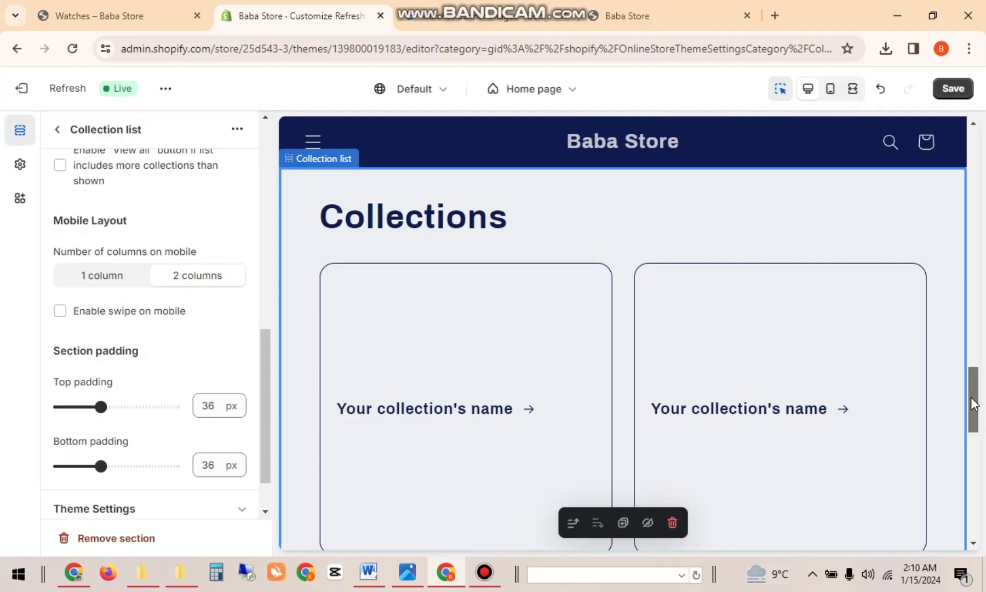
drag(971, 397, 964, 455)
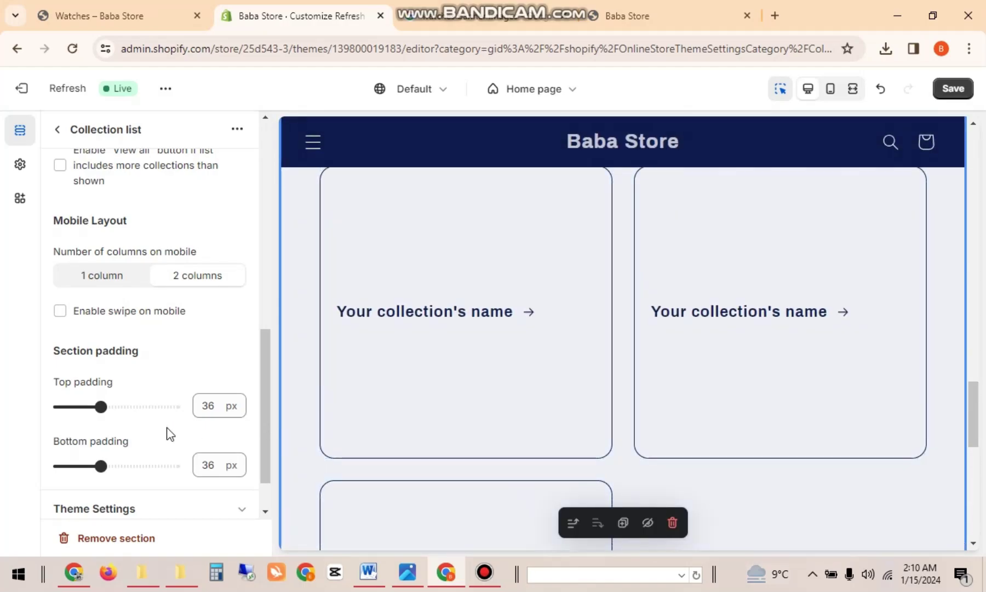
Step: Reduce the collection list's top and bottom section padding to 0 px and check the preview
drag(100, 407, 59, 423)
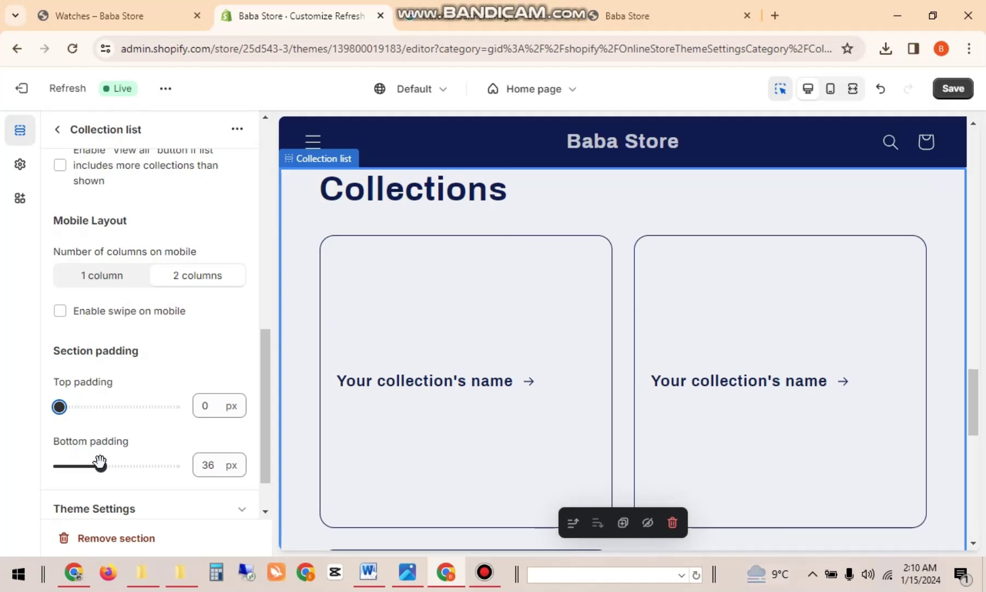
drag(100, 464, 43, 470)
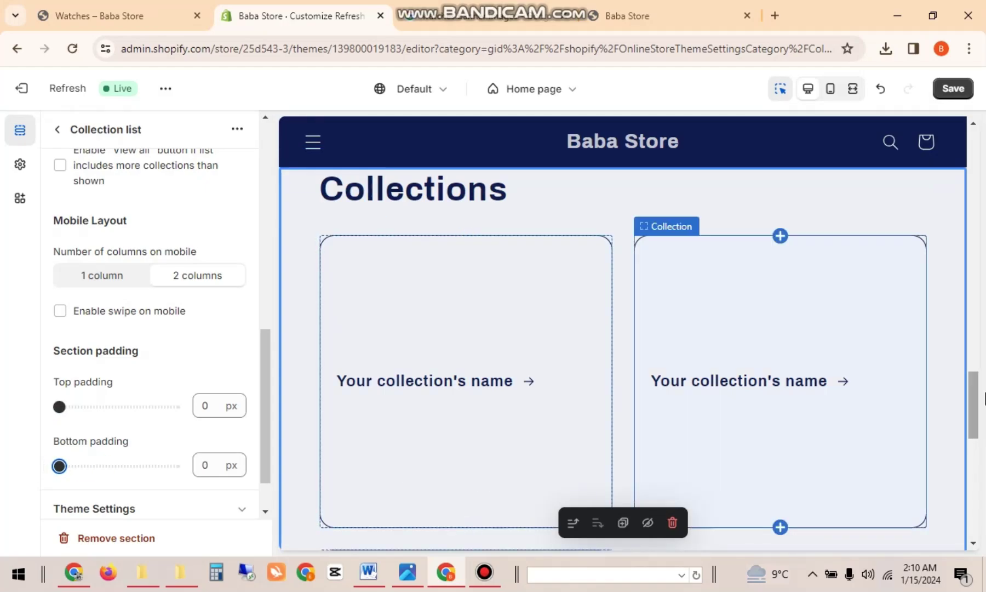
drag(974, 383, 971, 448)
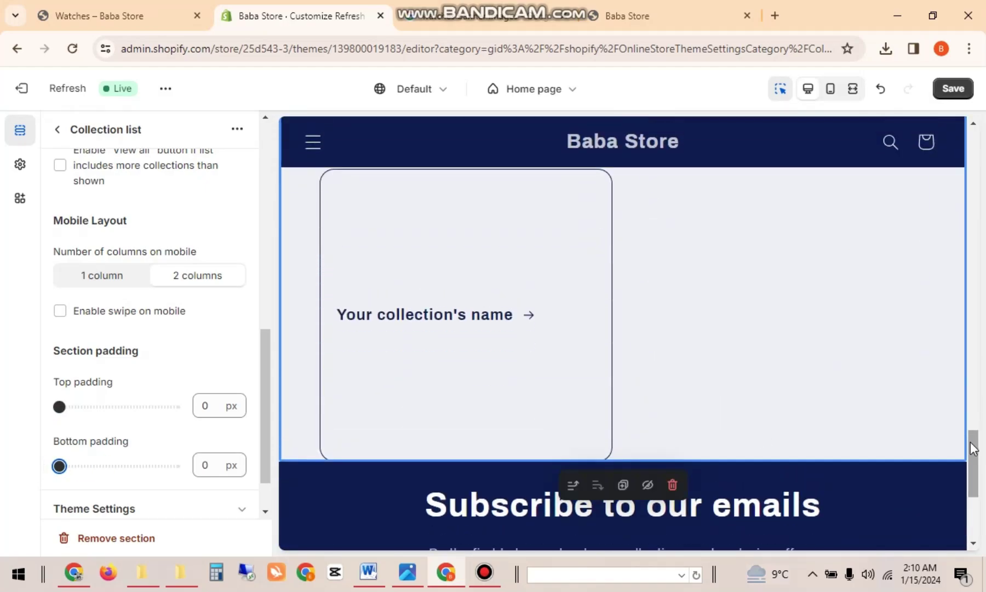
Step: Set both the bottom and top section padding of the collection list to 12 px
mouse_move(59, 465)
mouse_down()
mouse_move(82, 467)
mouse_move(73, 466)
mouse_up()
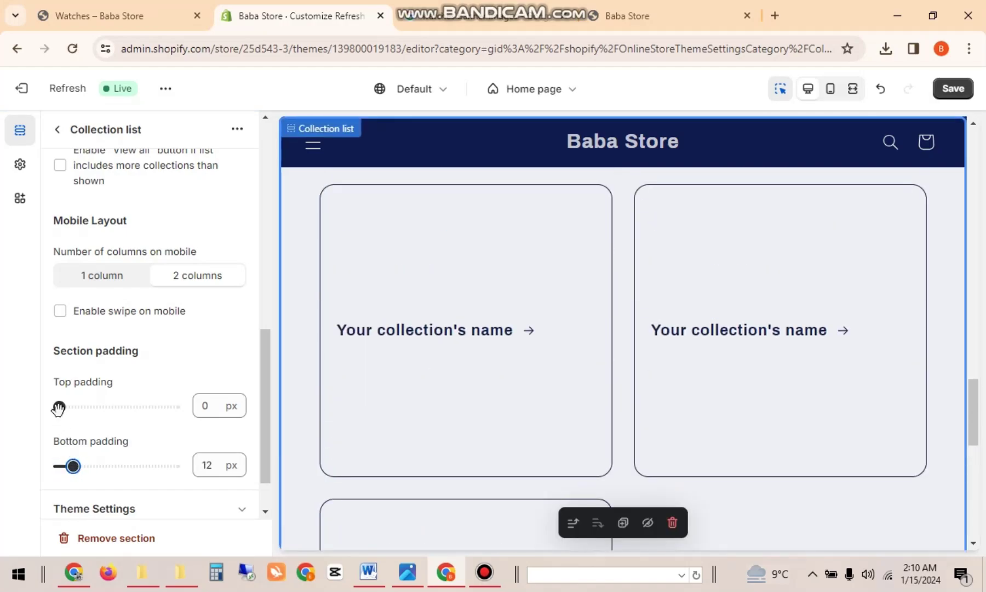
drag(58, 408, 67, 406)
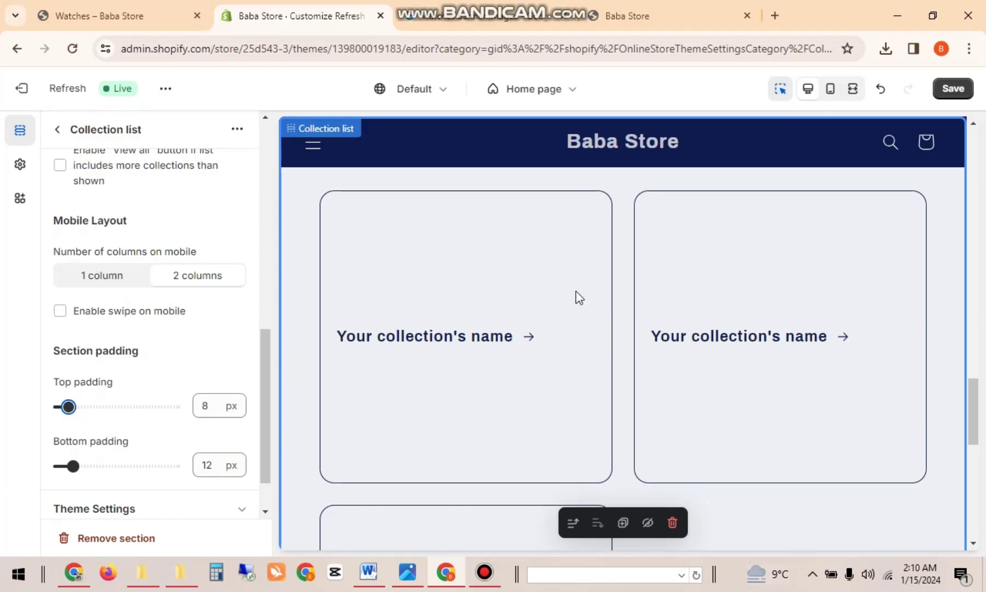
drag(969, 408, 971, 392)
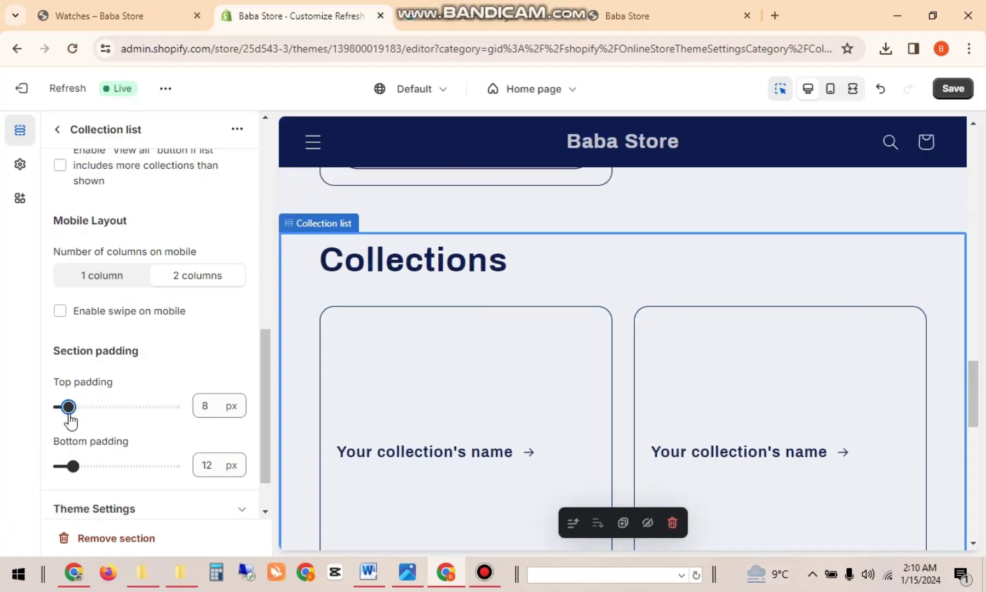
mouse_move(68, 406)
mouse_down()
mouse_move(99, 406)
mouse_move(68, 406)
mouse_up()
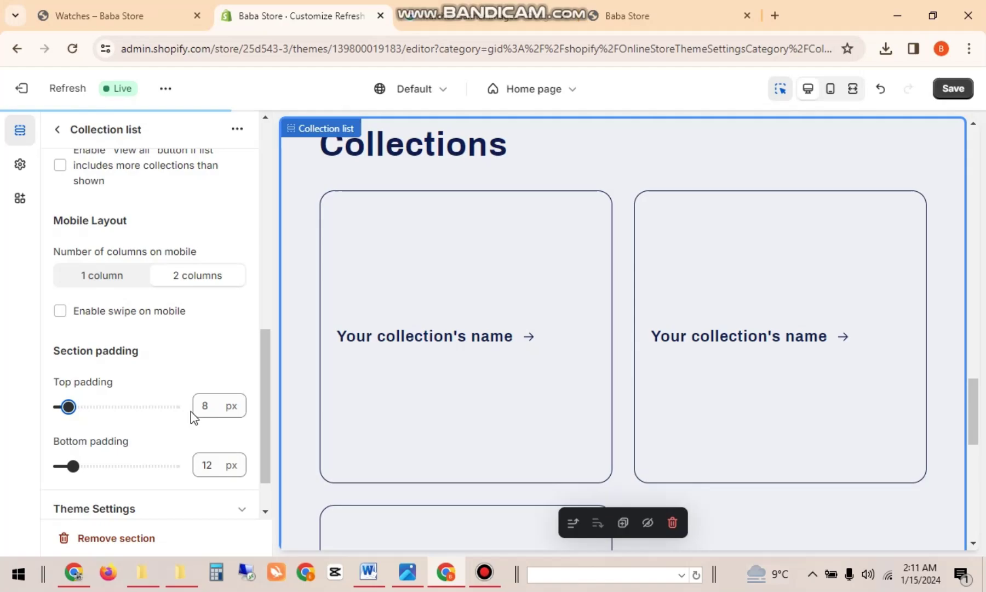
click(206, 406)
double_click(206, 405)
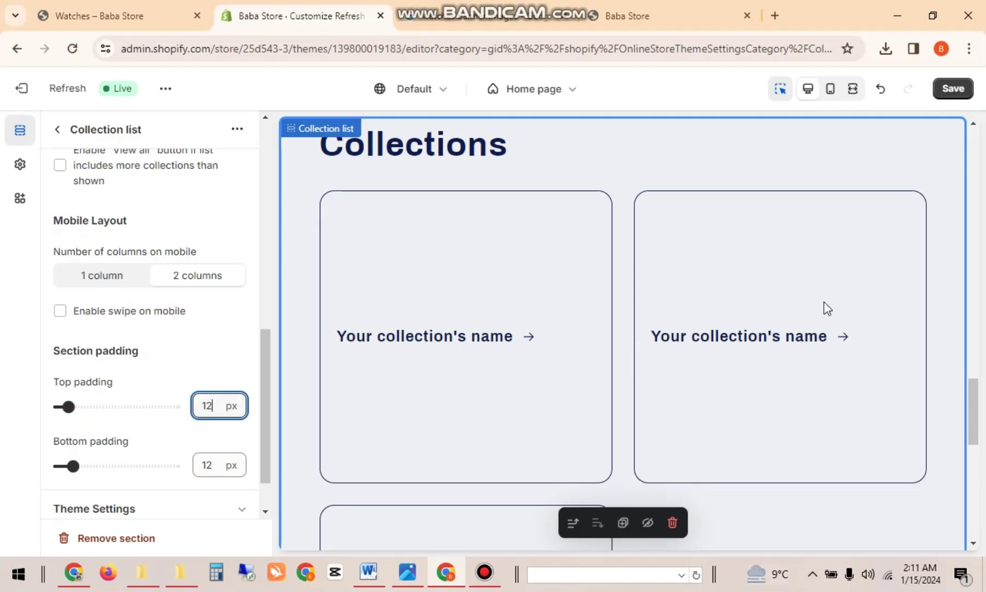
drag(975, 396, 979, 477)
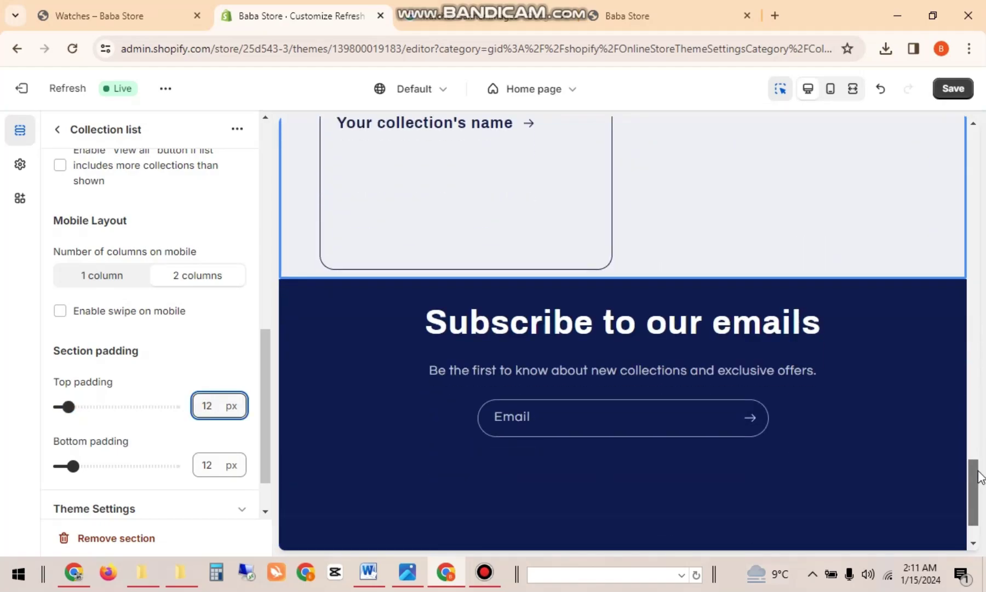
Step: Enable the "View all" button for when the list includes more collections than shown
drag(269, 398, 269, 441)
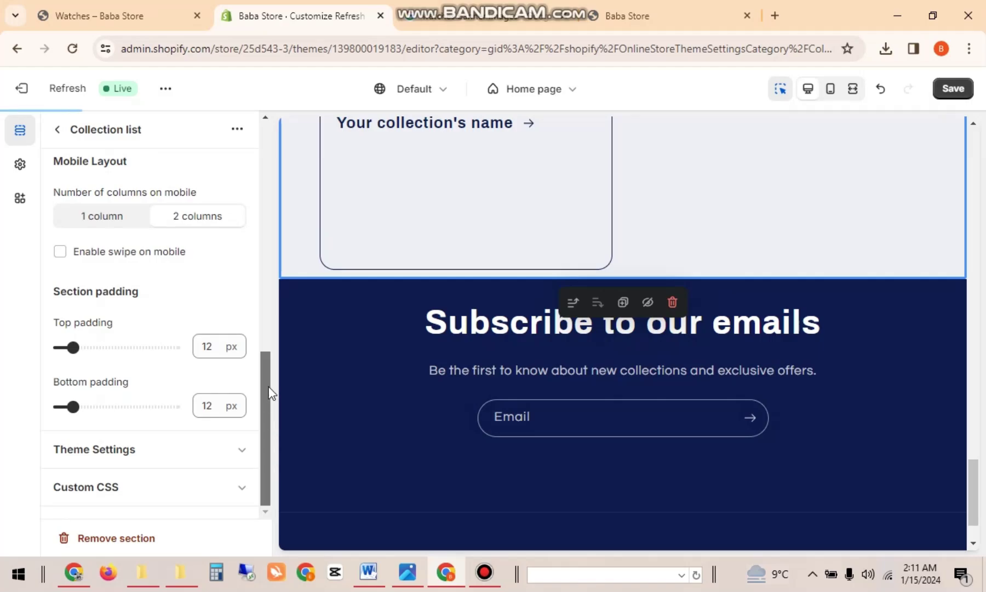
scroll(269, 392, up, 3)
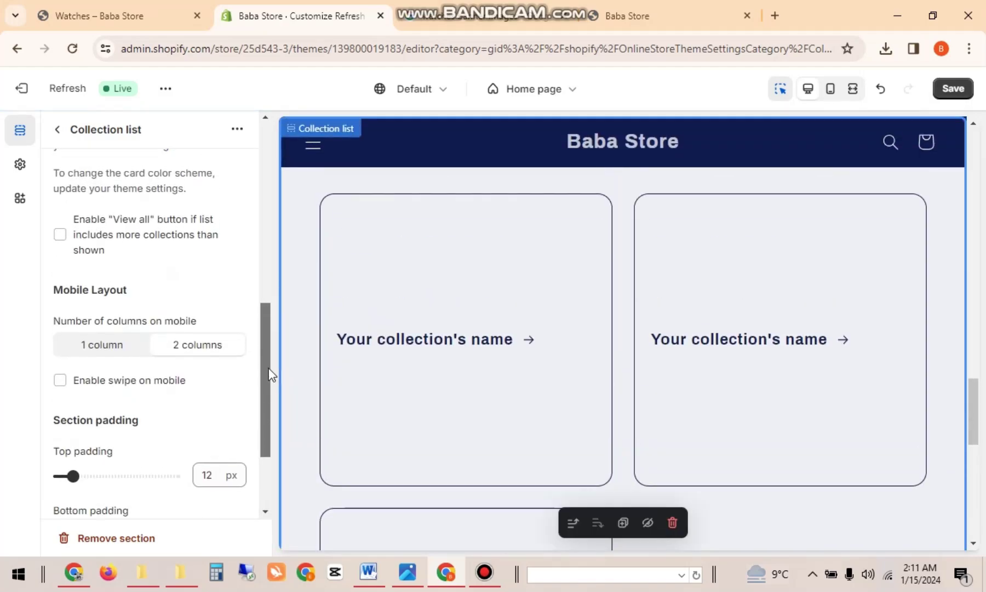
drag(263, 363, 268, 331)
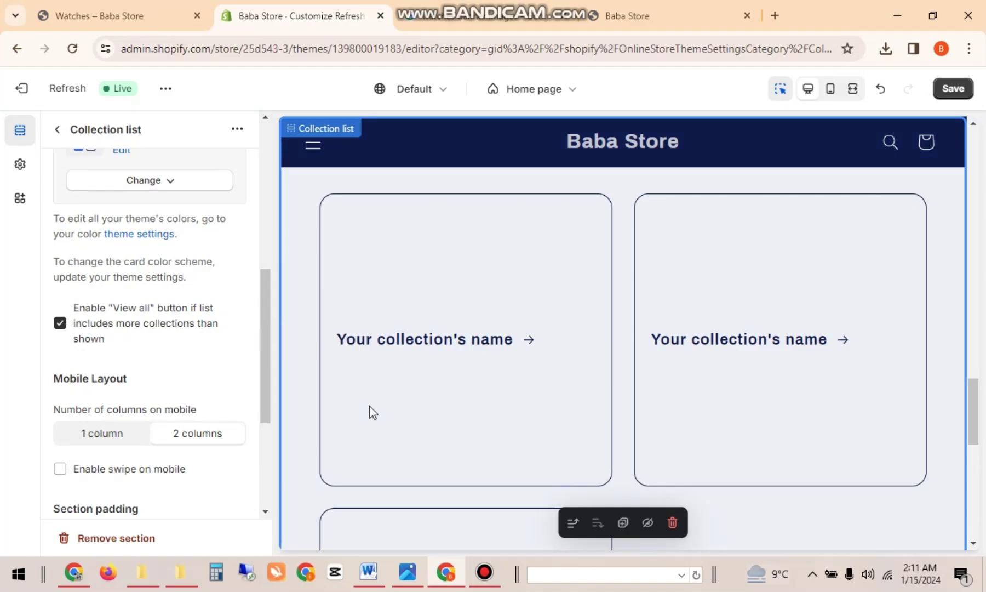
mouse_move(973, 411)
mouse_down()
mouse_move(975, 483)
mouse_move(977, 409)
mouse_up()
Step: Change the collection list's color scheme to Scheme 3
drag(266, 341, 276, 270)
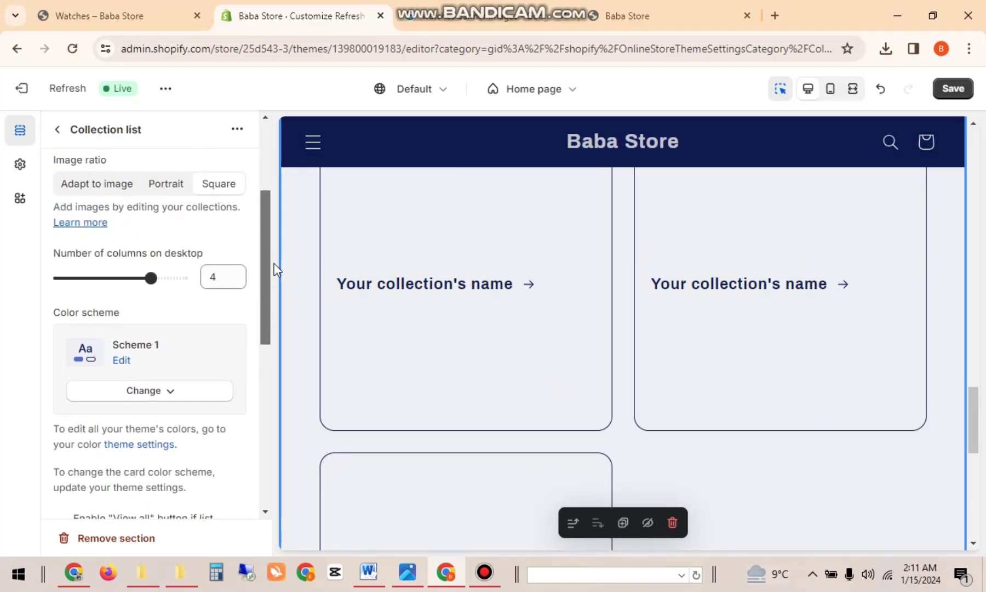
click(184, 395)
click(151, 276)
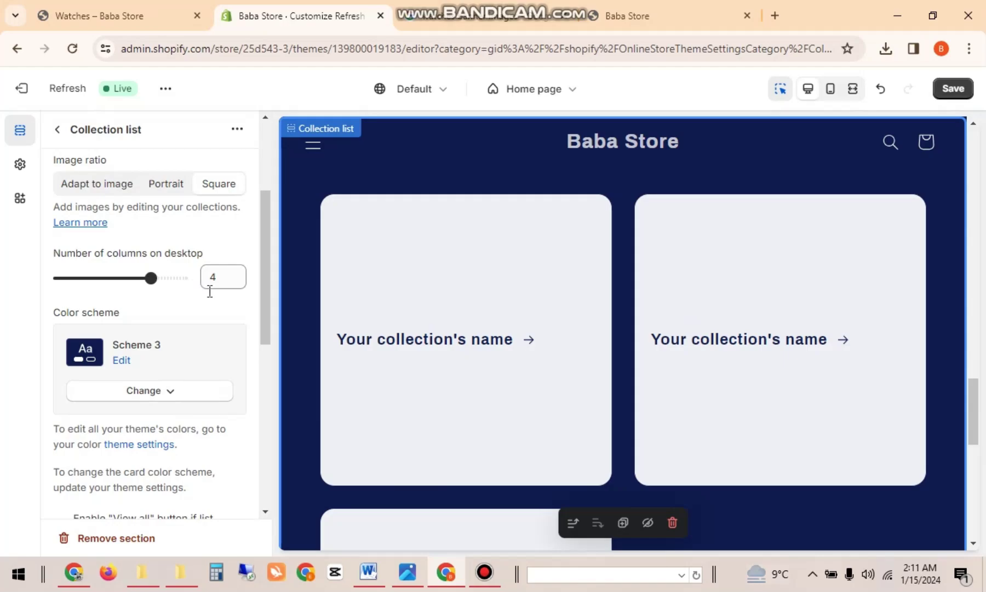
Step: Compare the Small, Medium and Large sizes for the Collections heading and set it to Small
drag(269, 294, 272, 224)
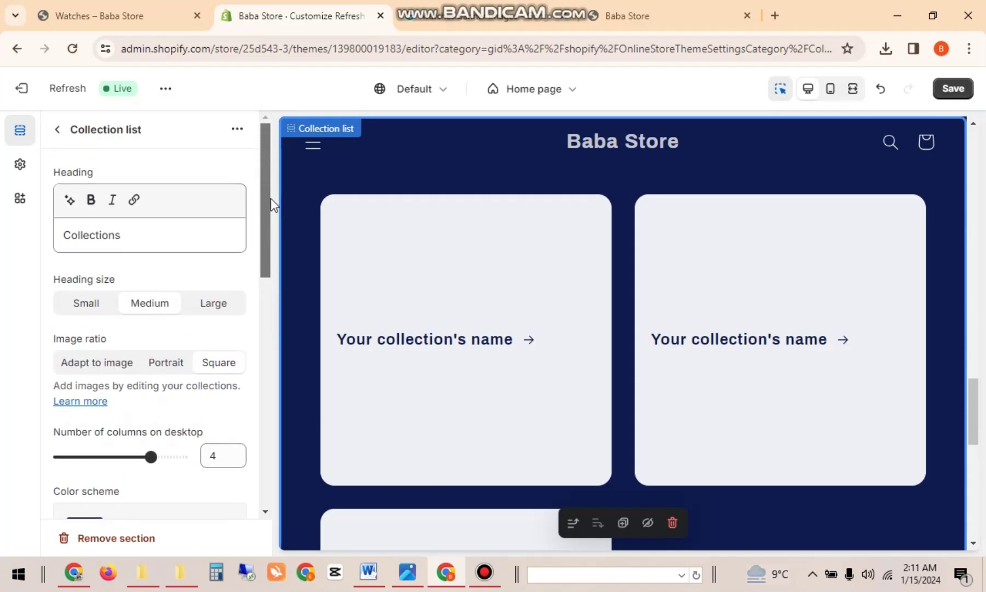
scroll(270, 198, down, 1)
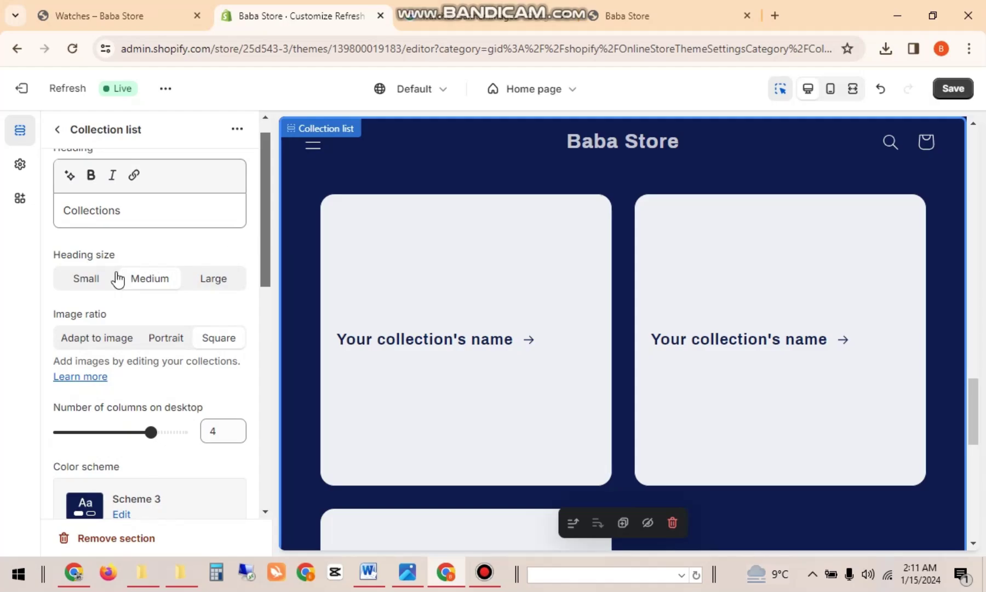
click(99, 281)
click(153, 279)
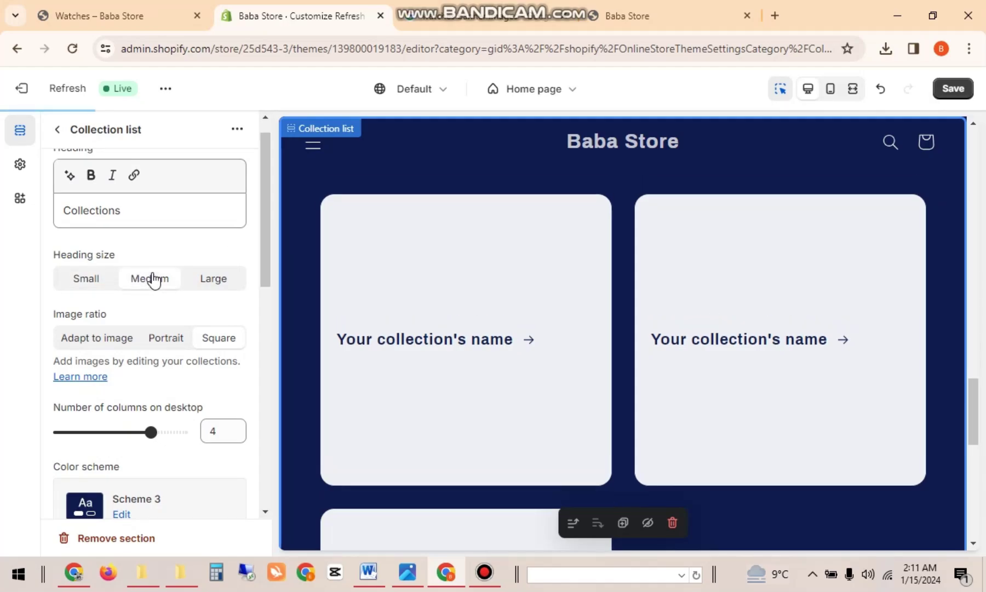
click(214, 284)
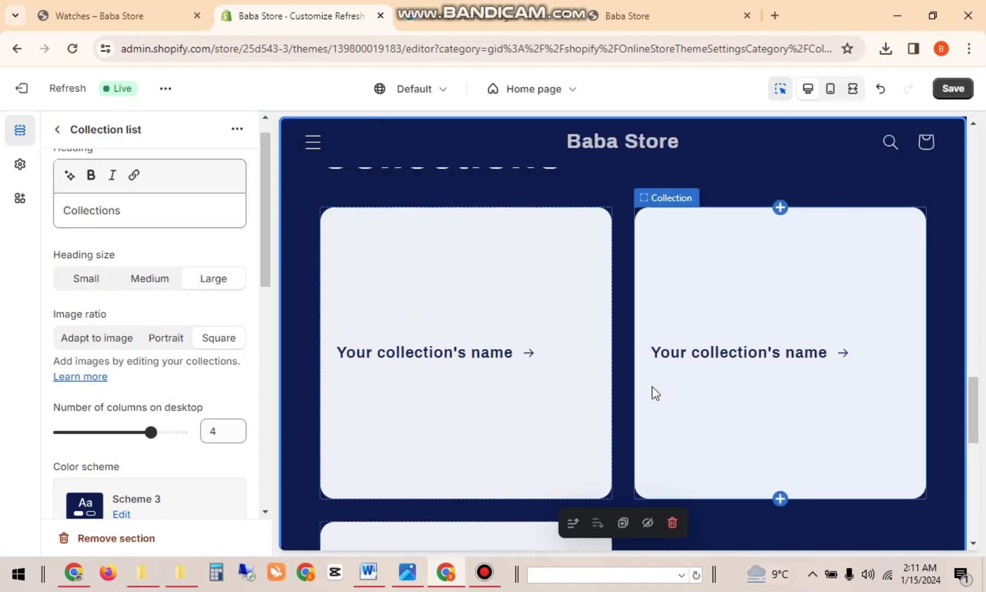
scroll(975, 374, up, 3)
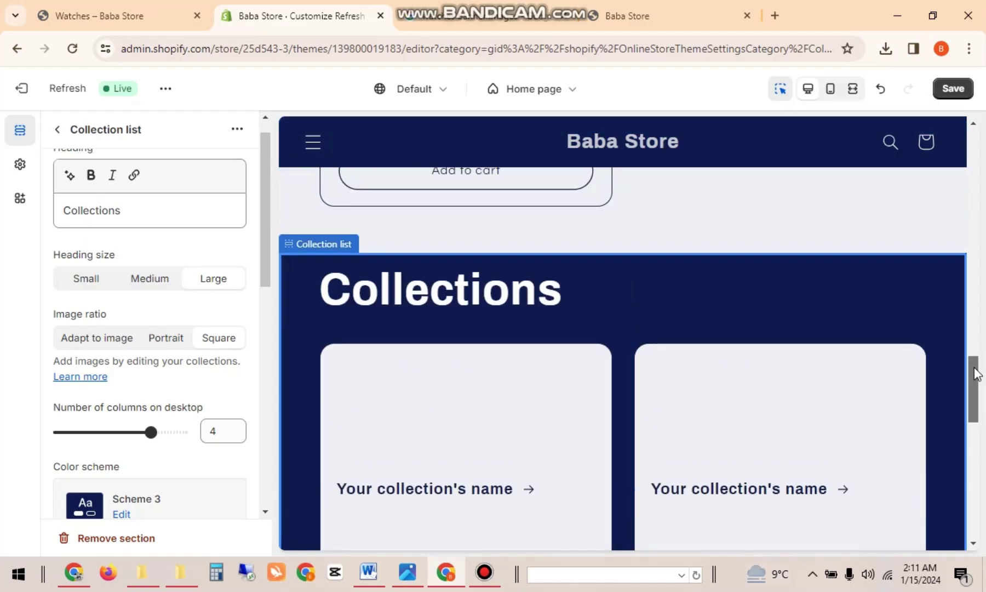
click(142, 280)
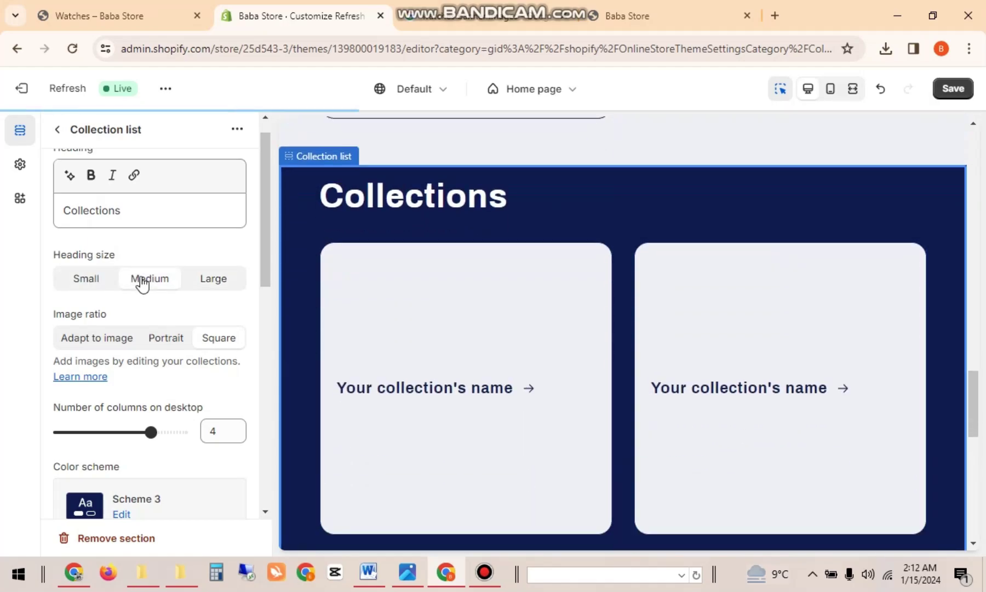
click(92, 283)
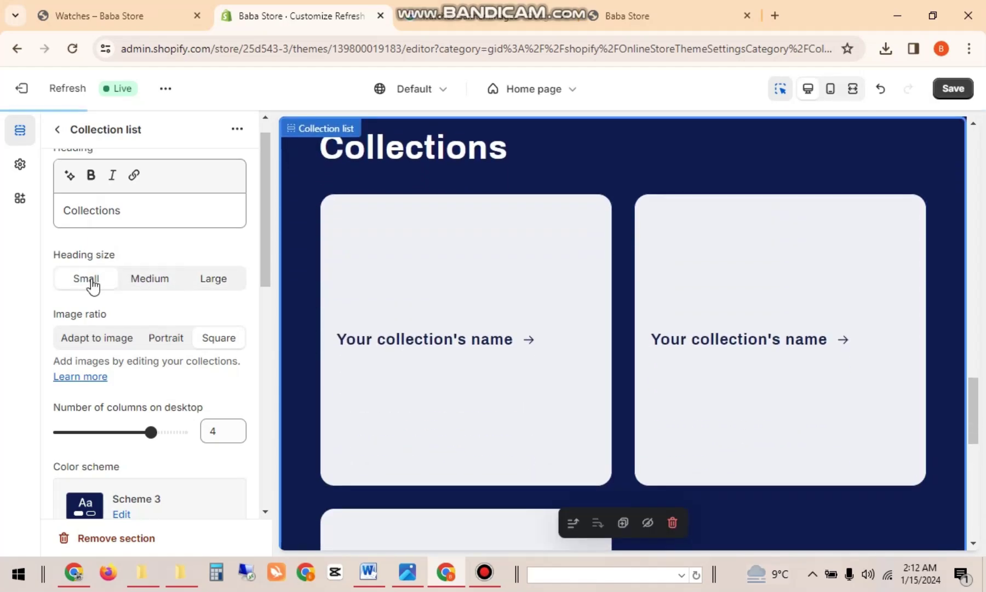
Step: Set the collection image ratio to Portrait and the number of desktop columns to 5, and save the theme changes
click(167, 338)
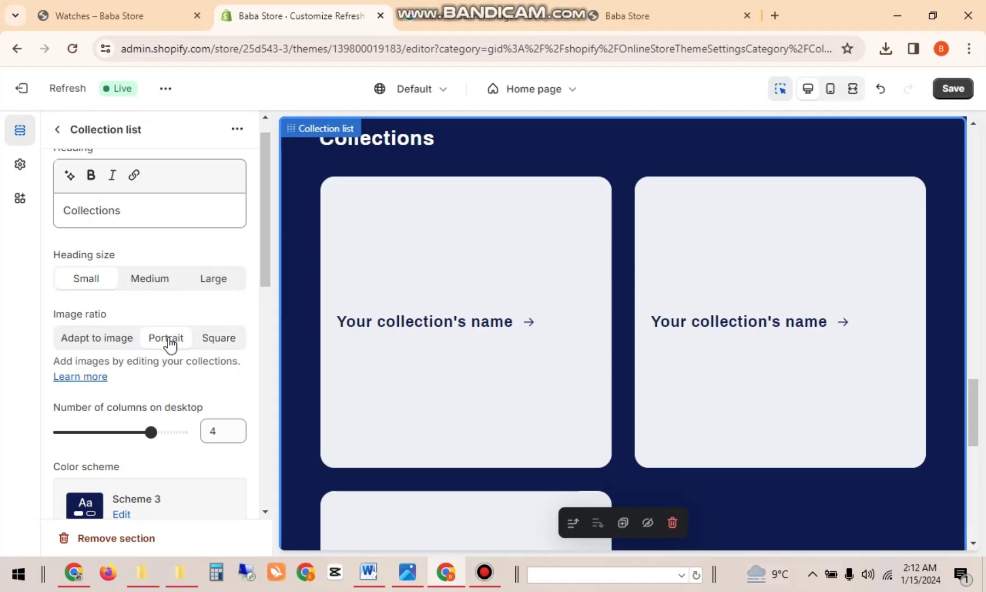
drag(266, 253, 269, 298)
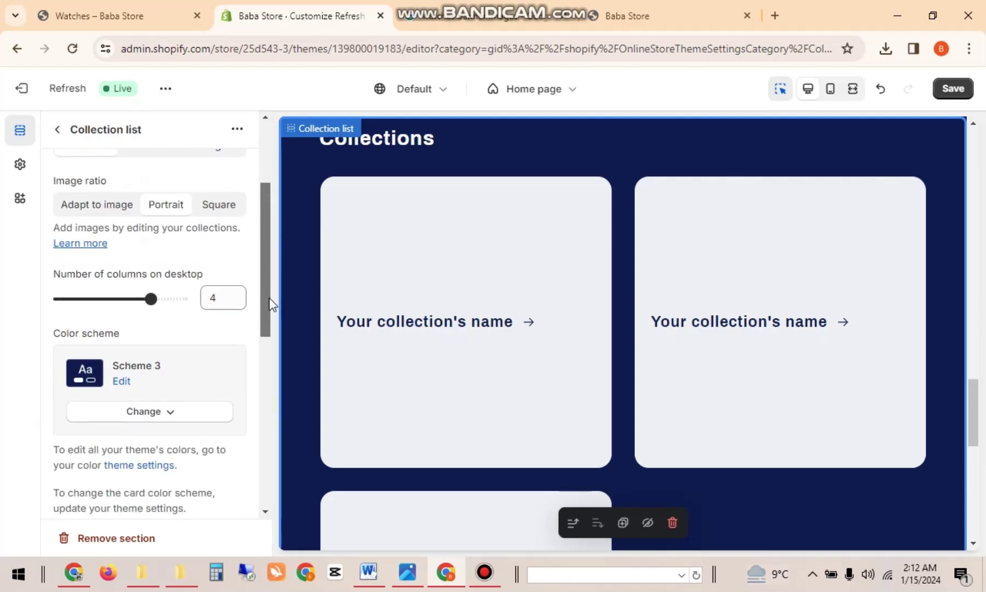
click(175, 296)
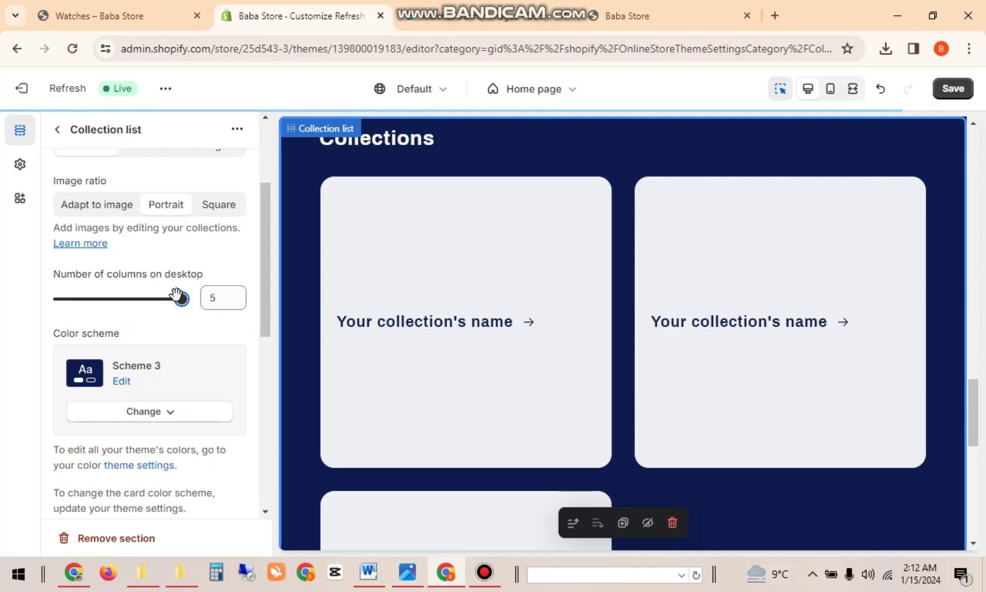
click(955, 89)
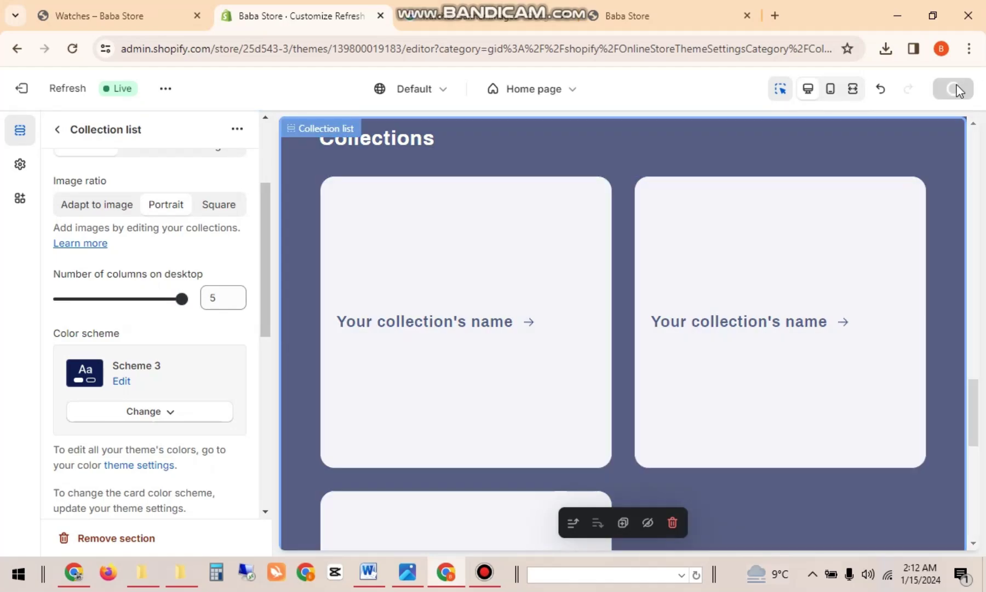
Step: Switch to the live Baba Store site, reload it and review the collections section and the rest of the home page
click(700, 17)
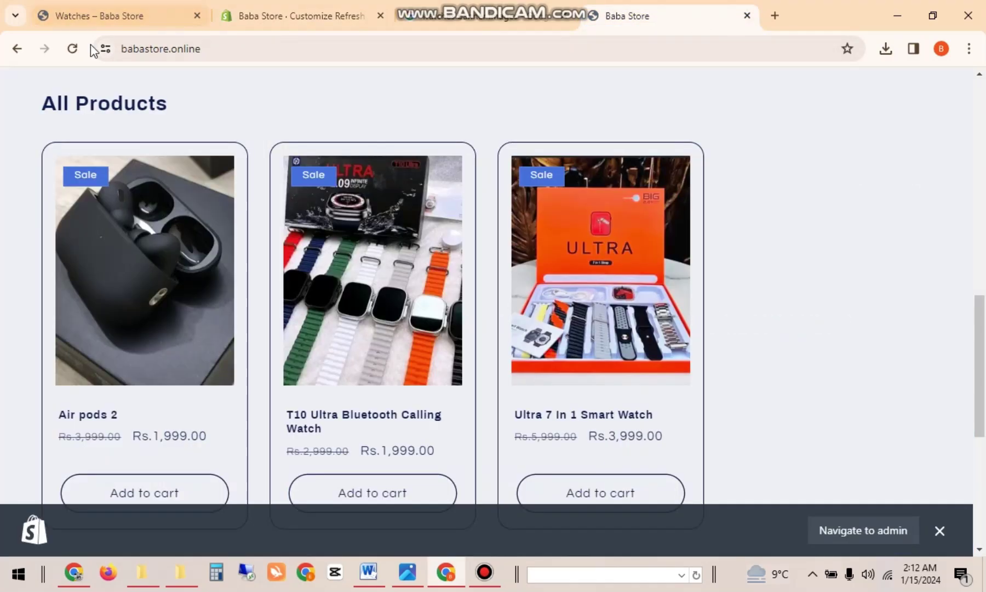
click(73, 48)
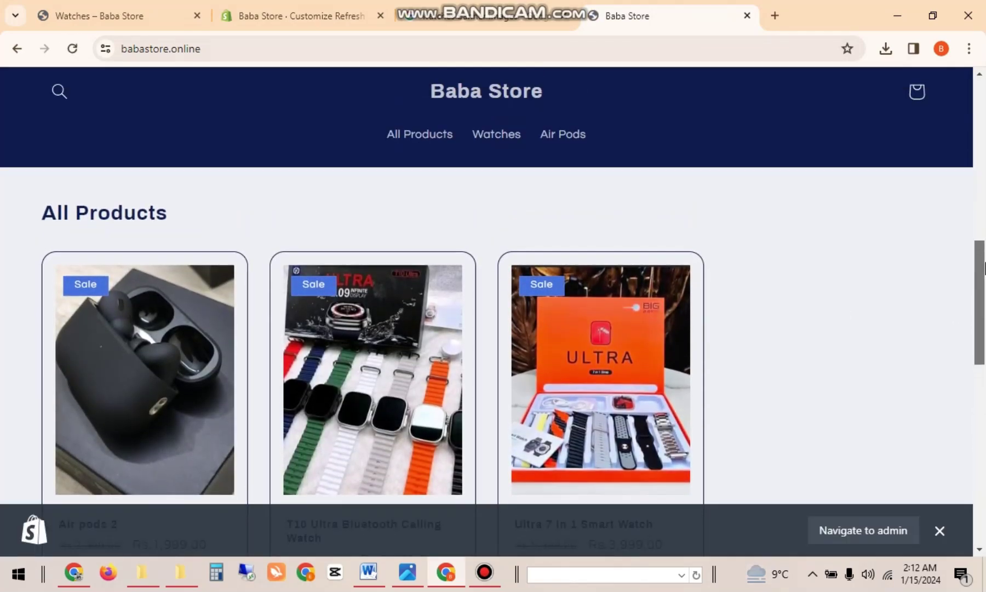
drag(985, 269, 985, 484)
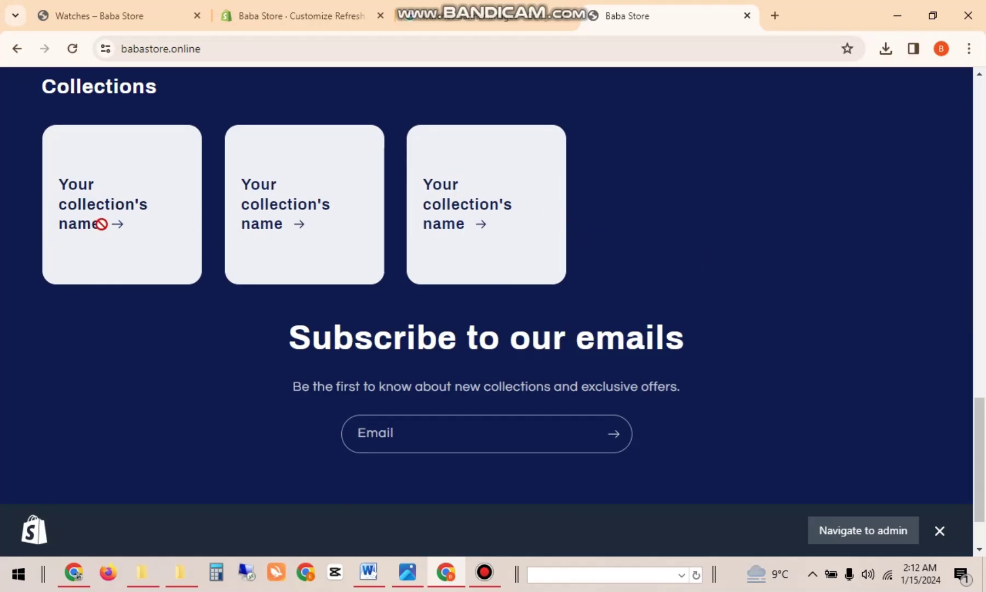
drag(984, 445, 939, 4)
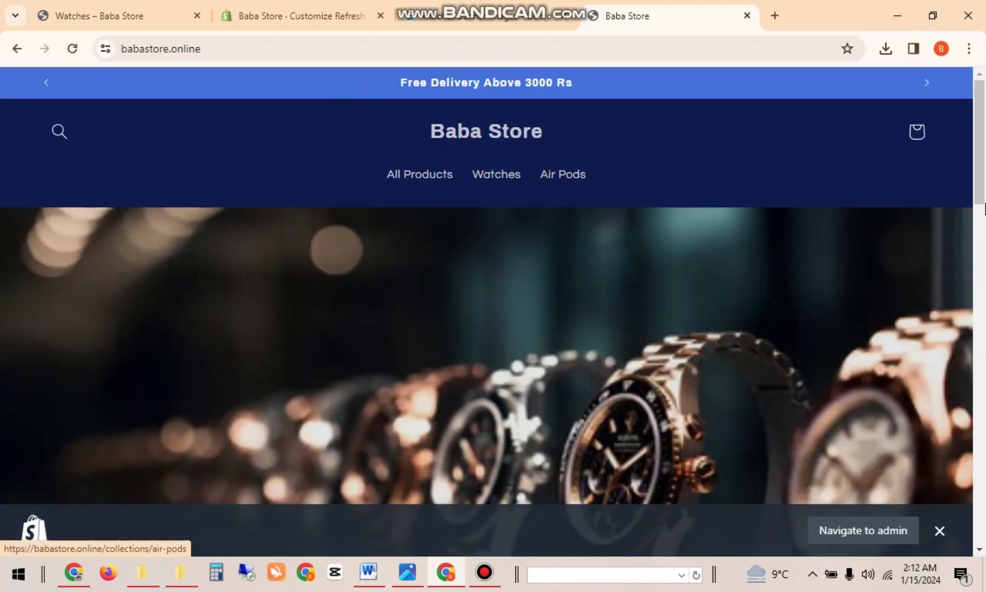
drag(984, 208, 941, 337)
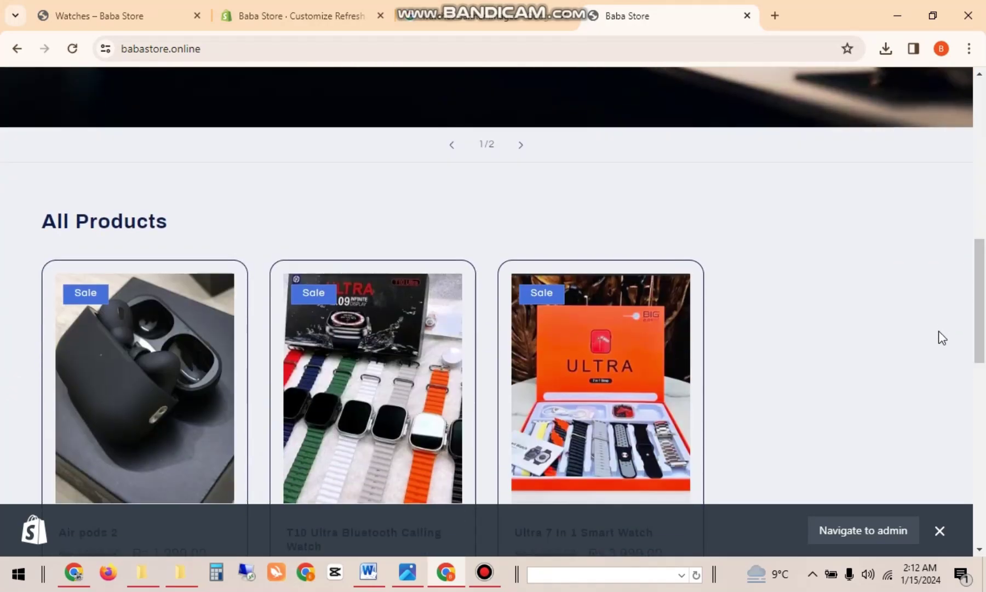
Step: Return to the theme editor and assign the Watches collection to the first block of the Collection list section
click(302, 16)
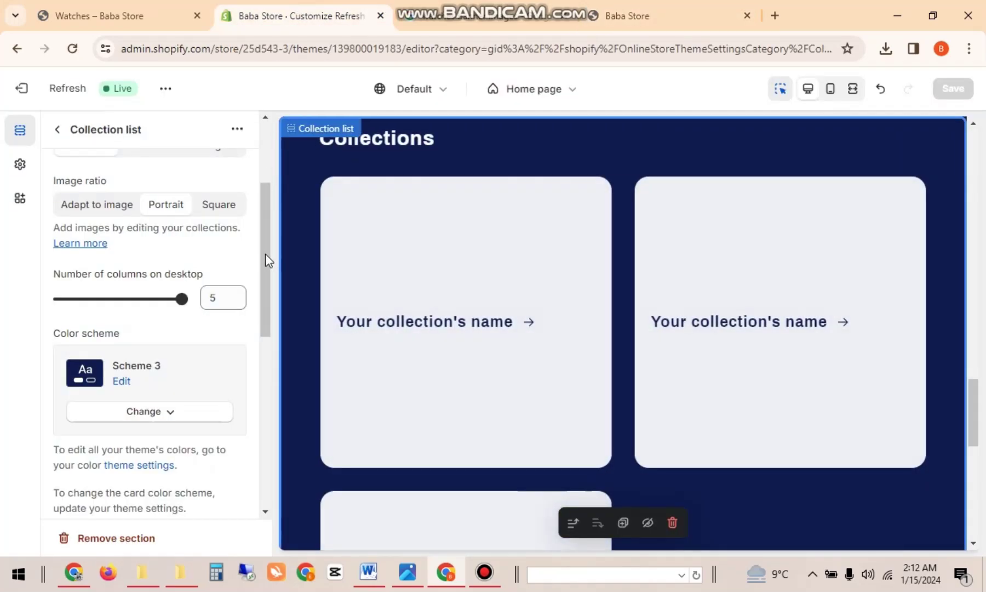
drag(265, 253, 234, 179)
click(57, 131)
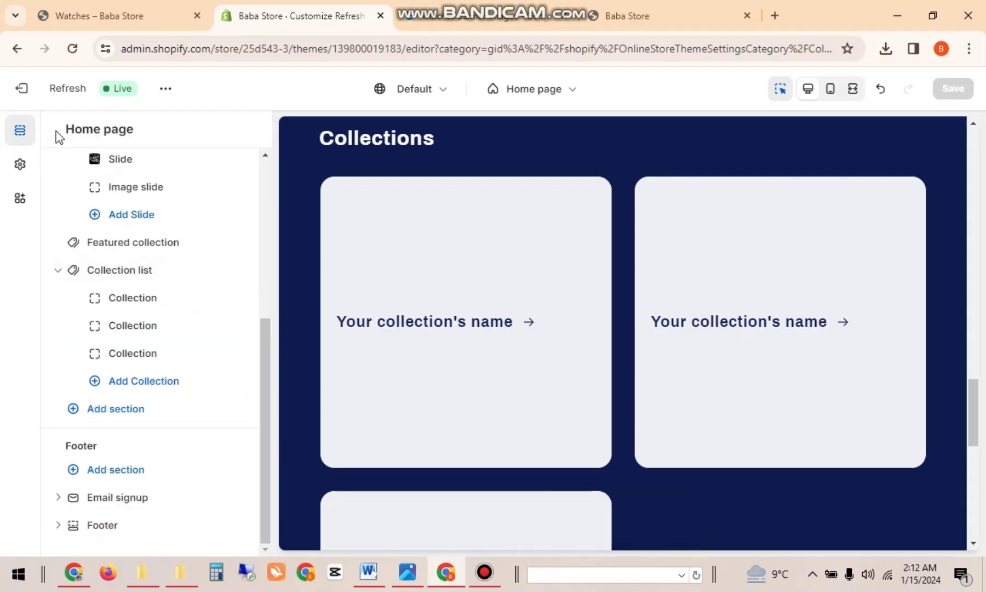
click(129, 297)
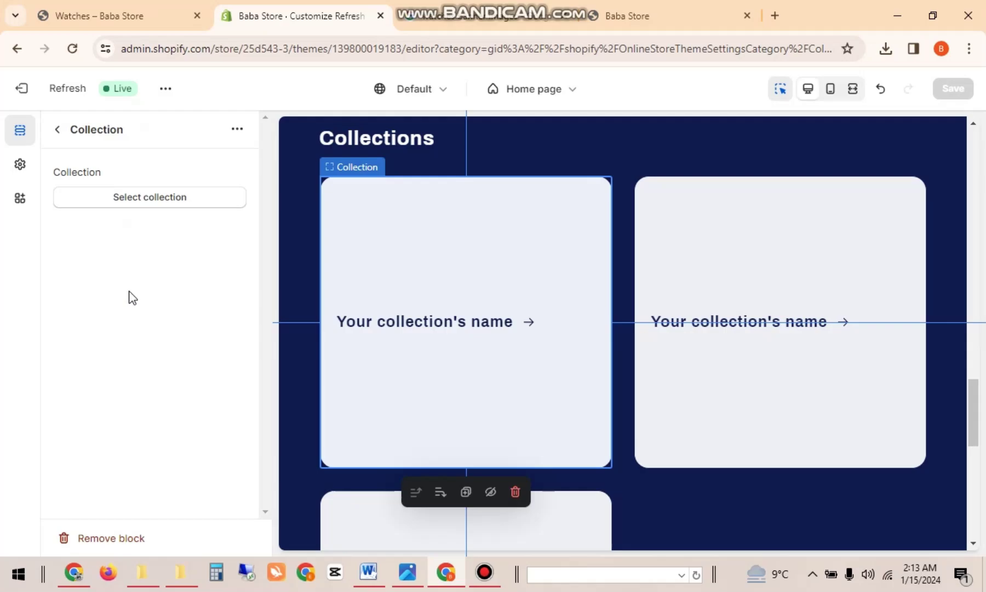
click(169, 213)
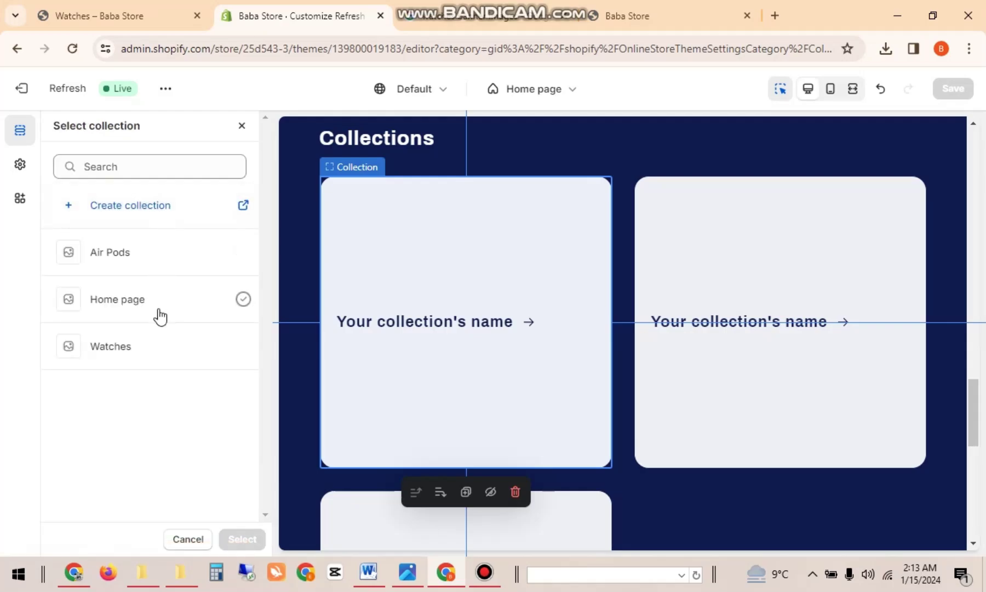
click(156, 345)
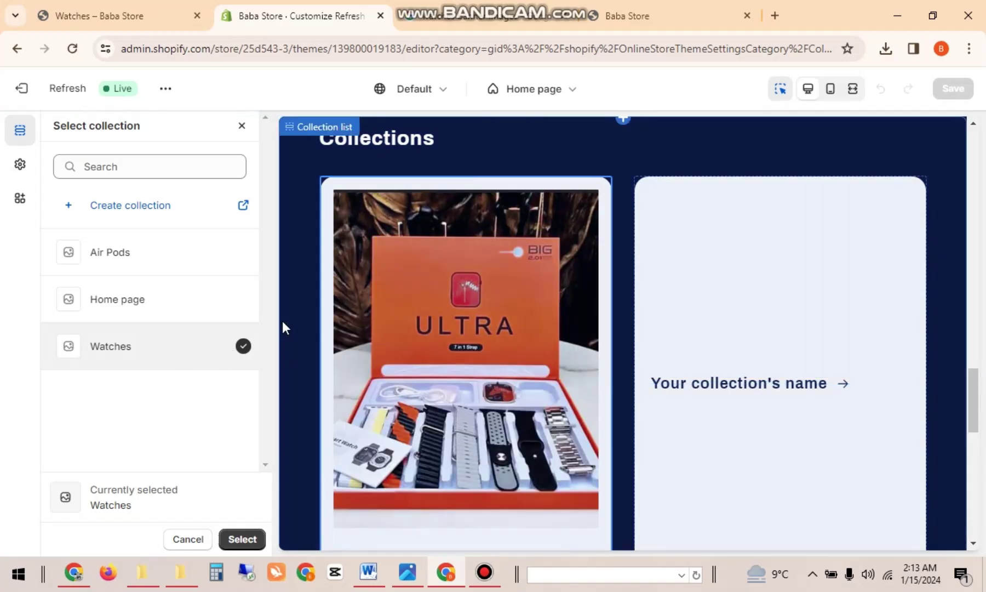
mouse_move(973, 393)
mouse_down()
mouse_move(965, 432)
mouse_move(965, 379)
mouse_move(963, 395)
mouse_up()
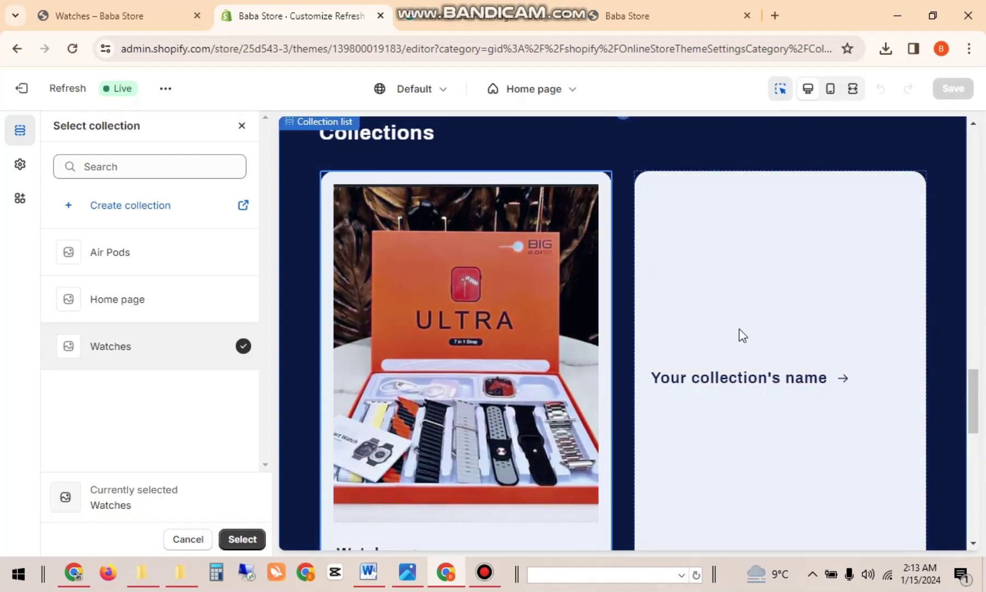
mouse_move(978, 384)
mouse_down()
mouse_move(967, 421)
mouse_move(966, 388)
mouse_up()
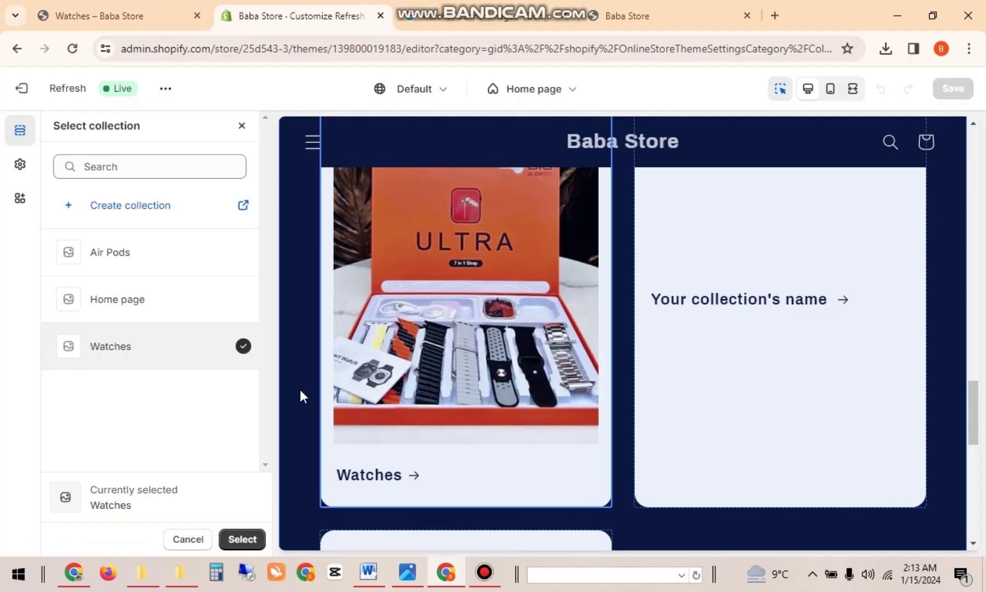
drag(978, 387, 957, 332)
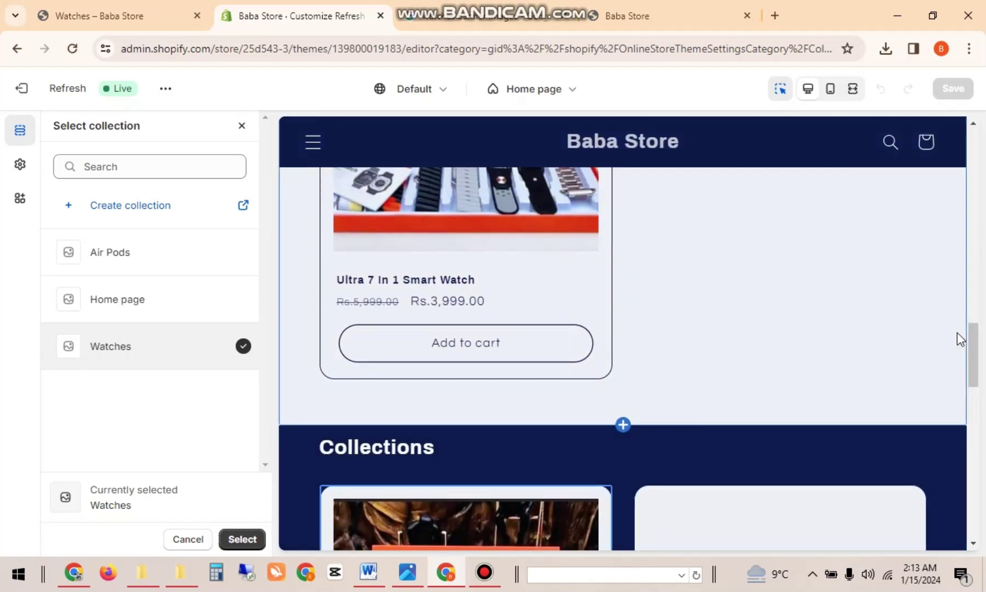
click(253, 539)
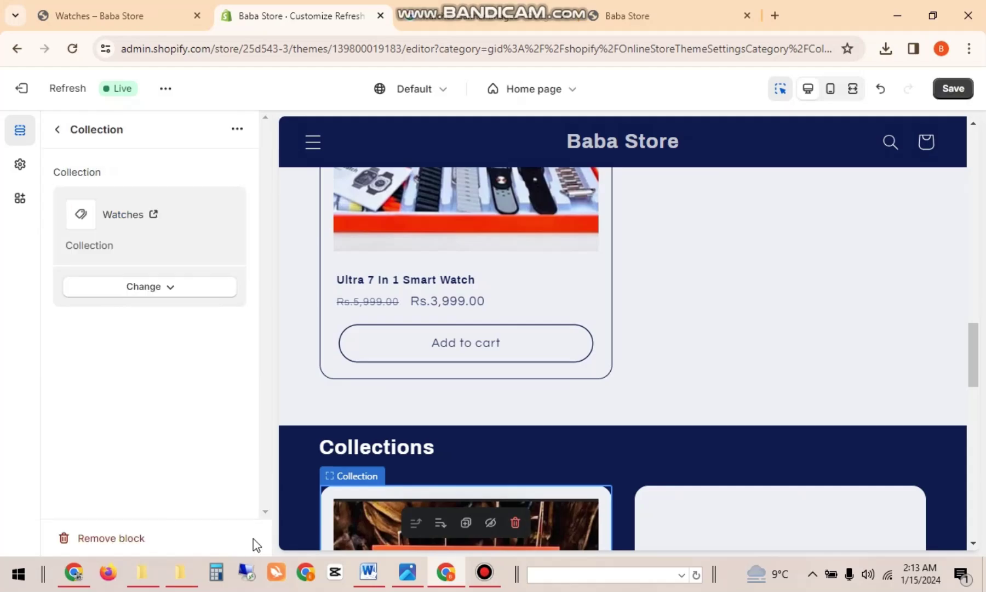
Step: Assign the Air Pods collection to the second block of the Collection list and save the theme changes
click(57, 130)
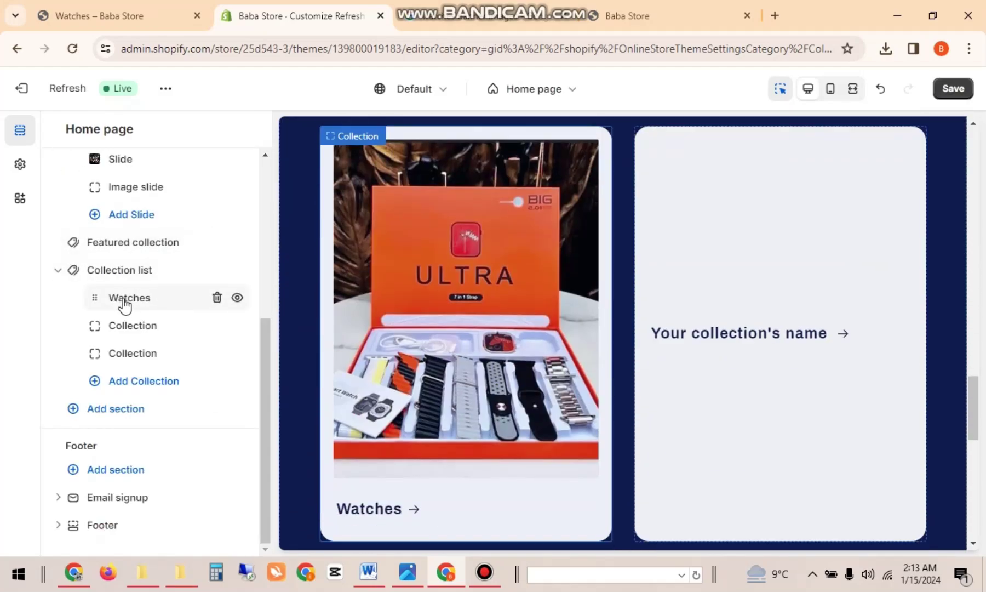
click(130, 327)
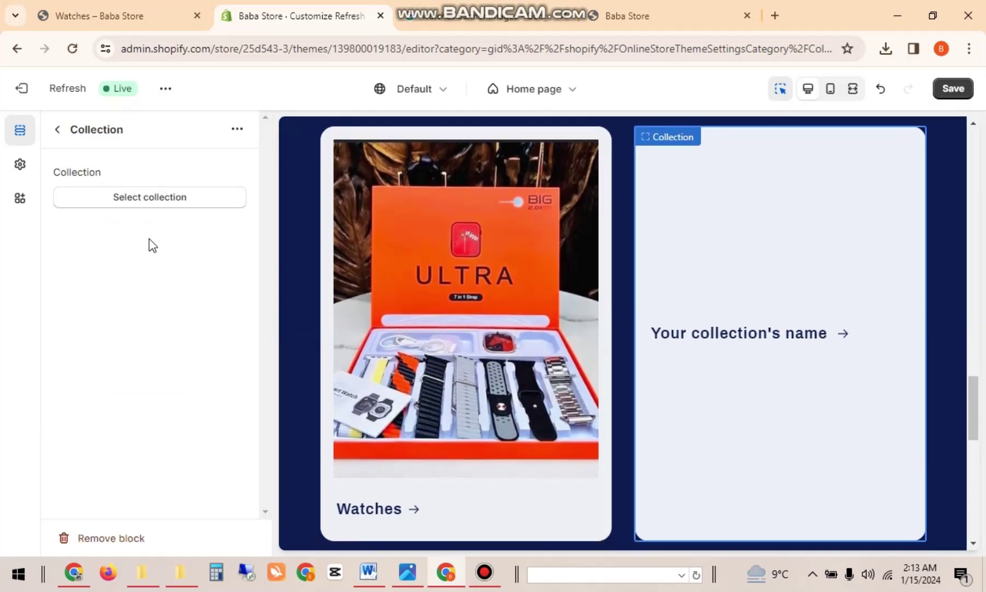
click(152, 197)
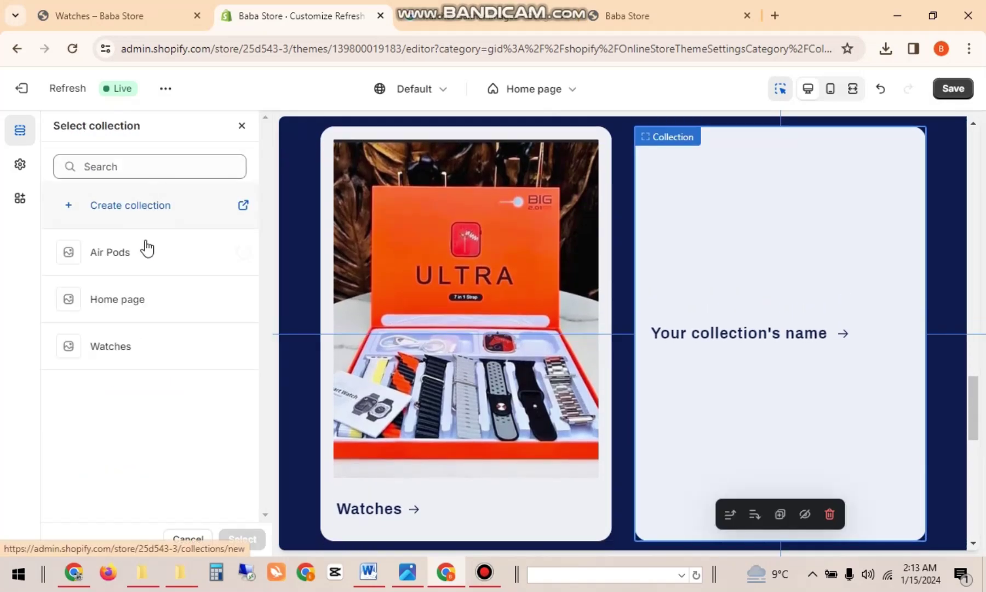
click(143, 250)
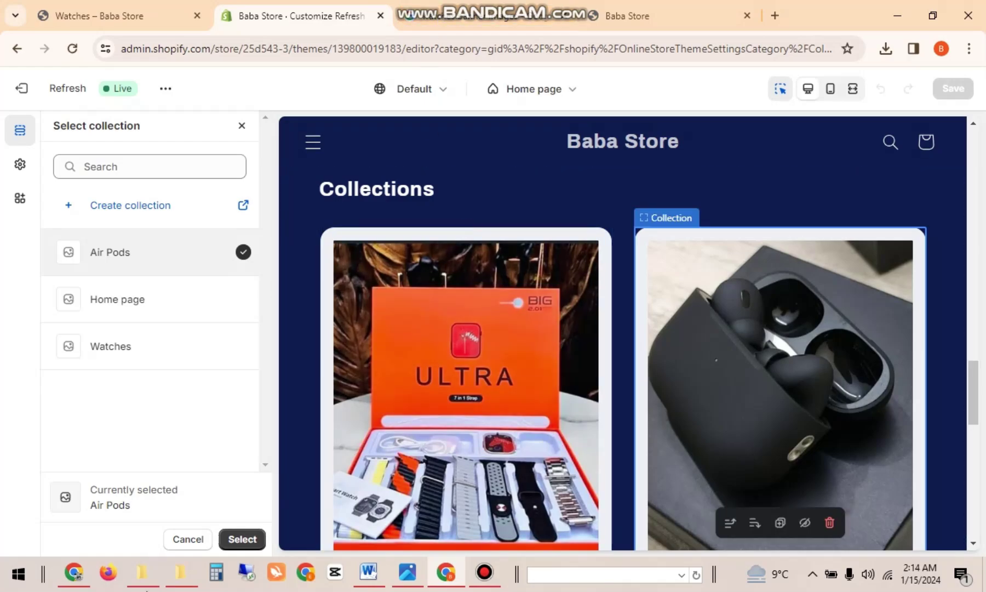
click(238, 539)
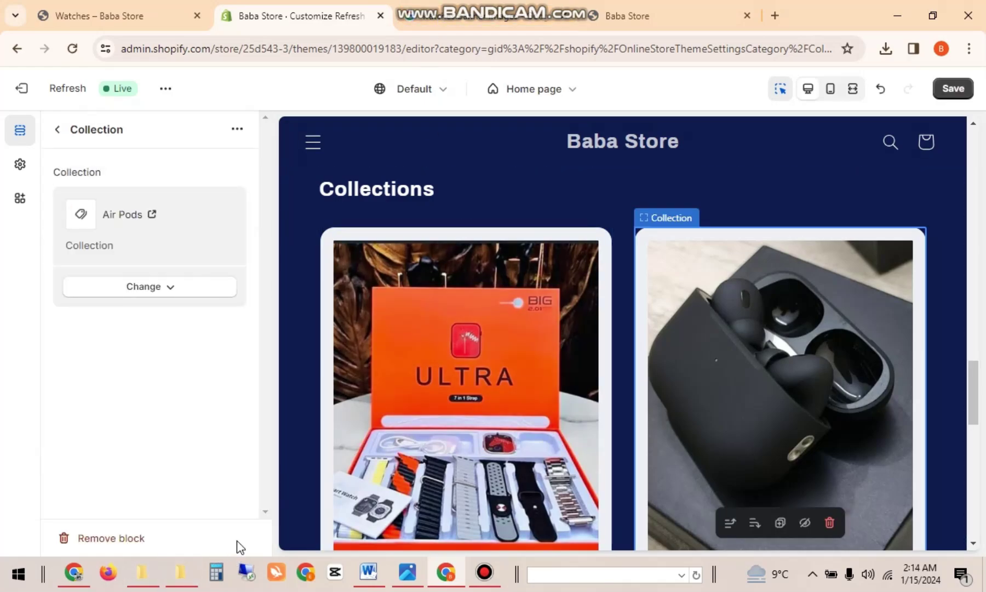
click(954, 89)
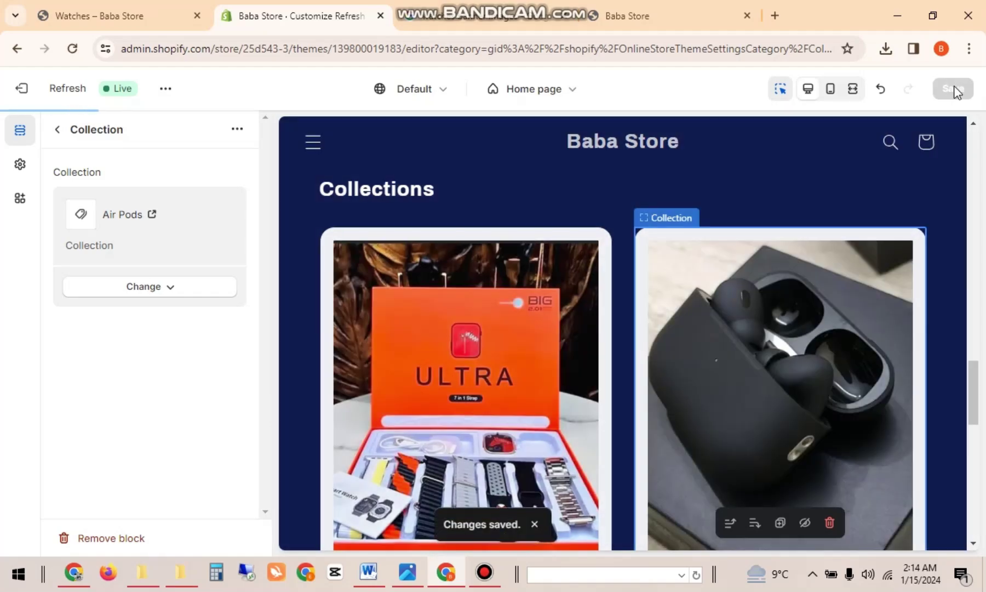
scroll(975, 378, down, 1)
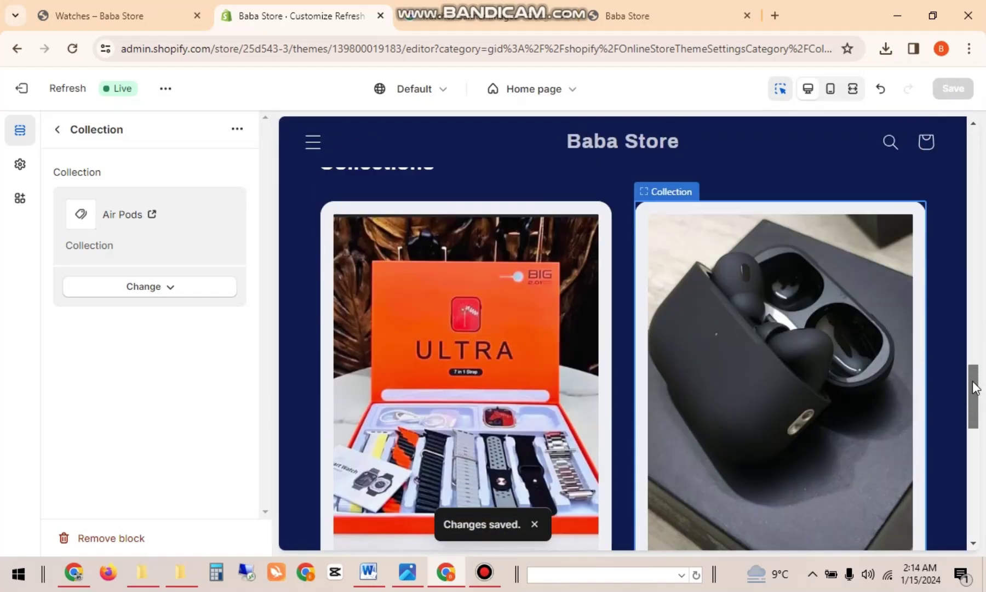
Step: Reload the live Baba Store site and check its collections section, including the Air Pods and Watches collection pages
click(665, 16)
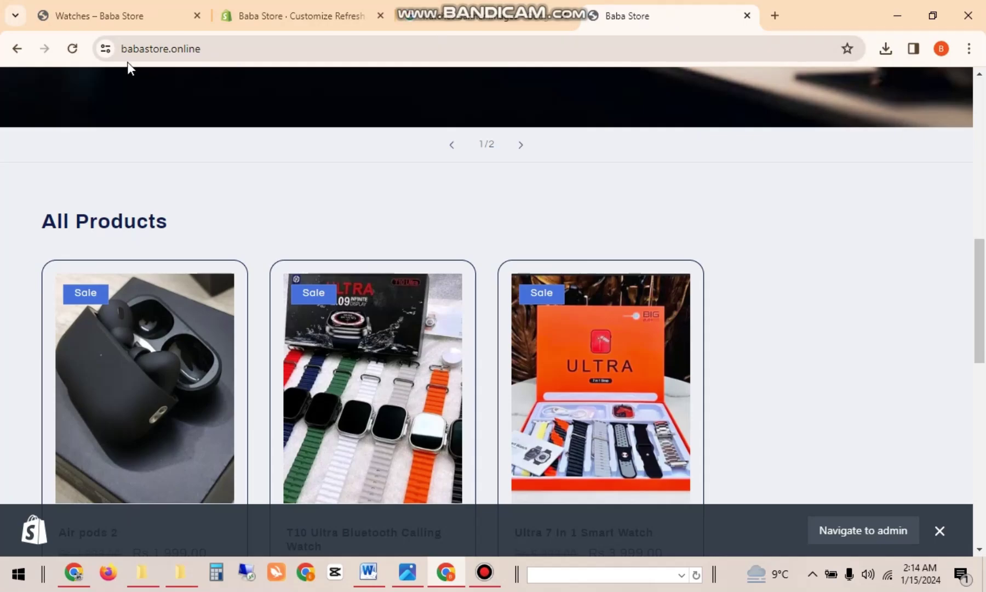
click(72, 48)
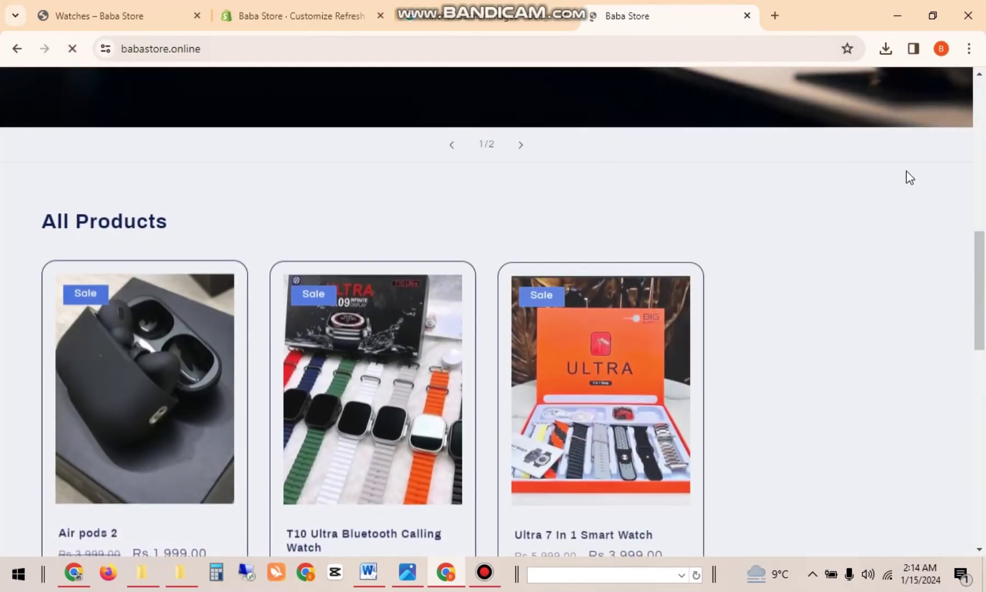
drag(982, 277, 931, 433)
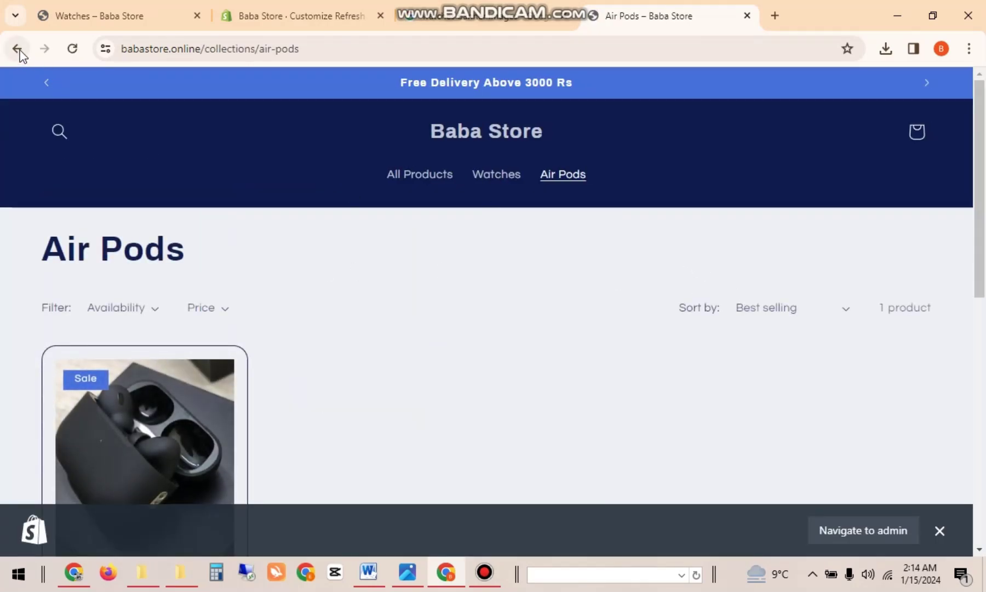
click(18, 49)
click(98, 278)
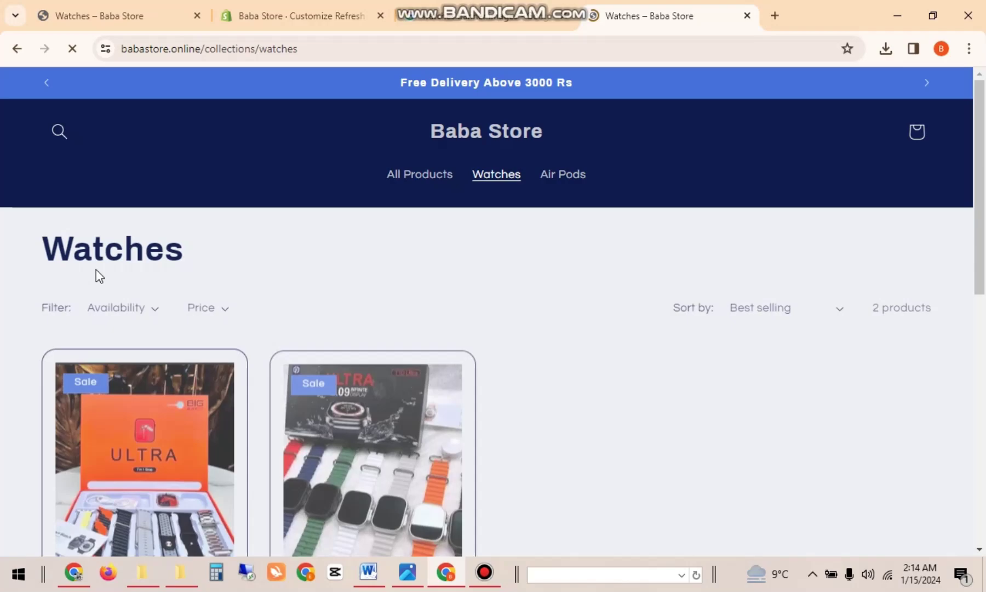
scroll(973, 219, down, 2)
scroll(973, 220, up, 2)
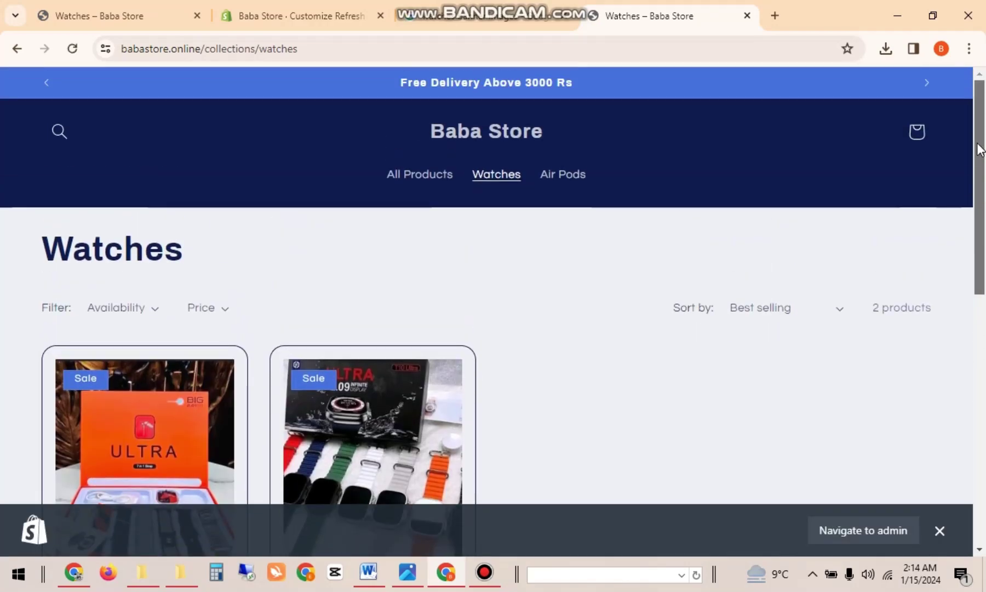
click(16, 49)
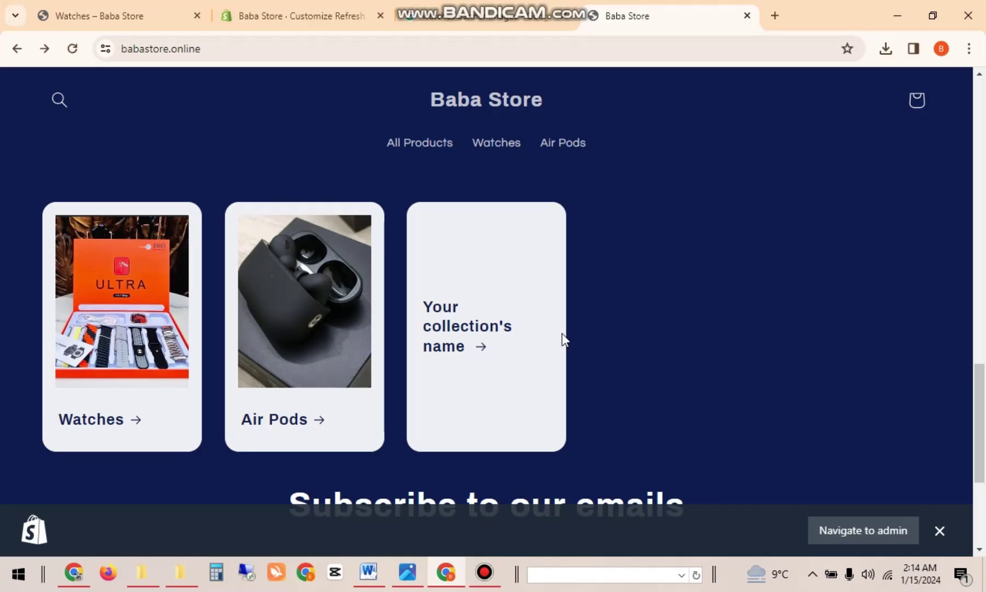
drag(972, 408, 964, 438)
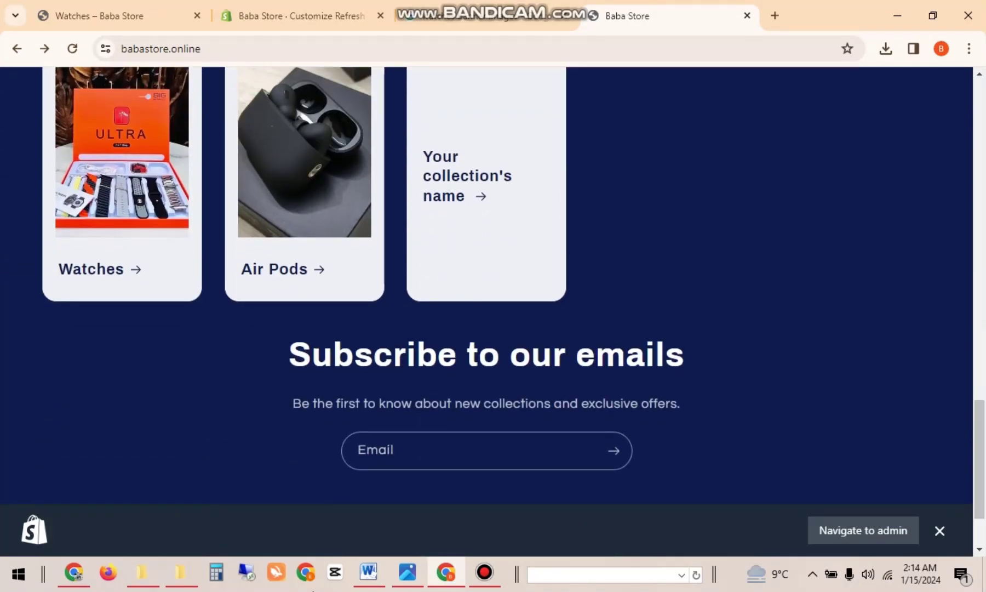
Step: Compare the collections section on the Engrave Elegance store's home page with the one on the live Baba Store
mouse_move(78, 571)
click(108, 524)
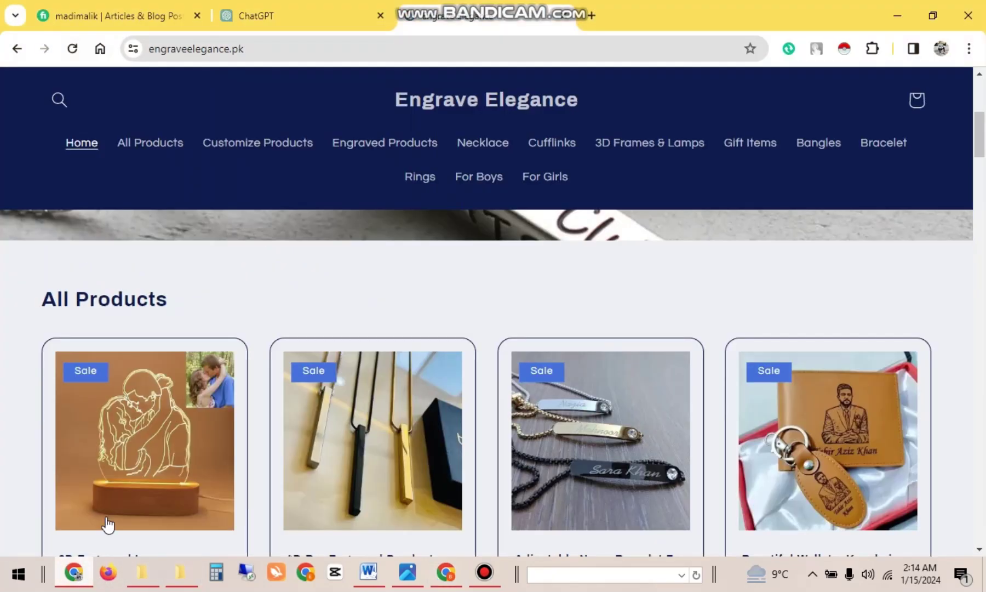
drag(981, 148, 950, 341)
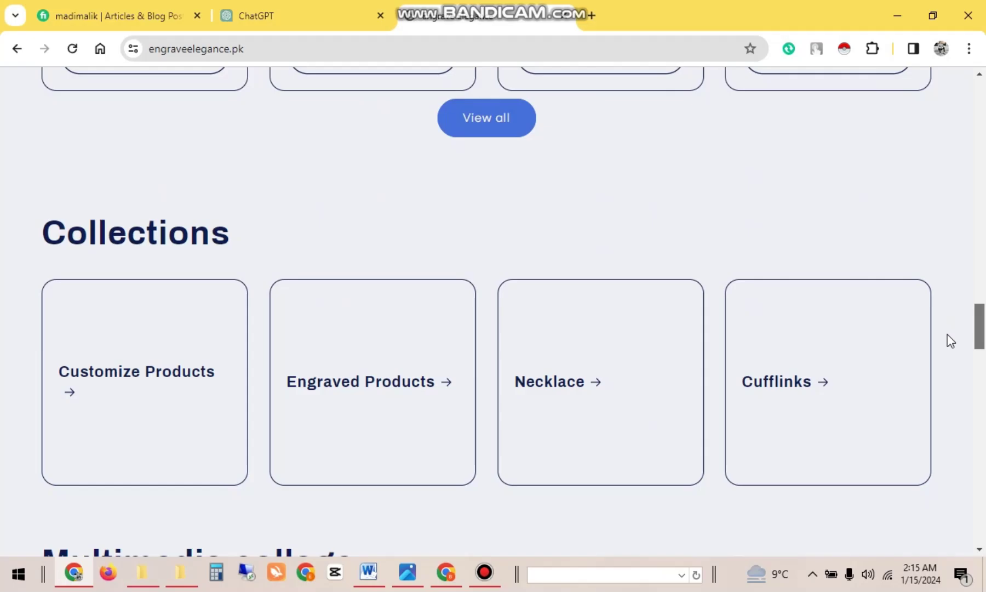
click(439, 584)
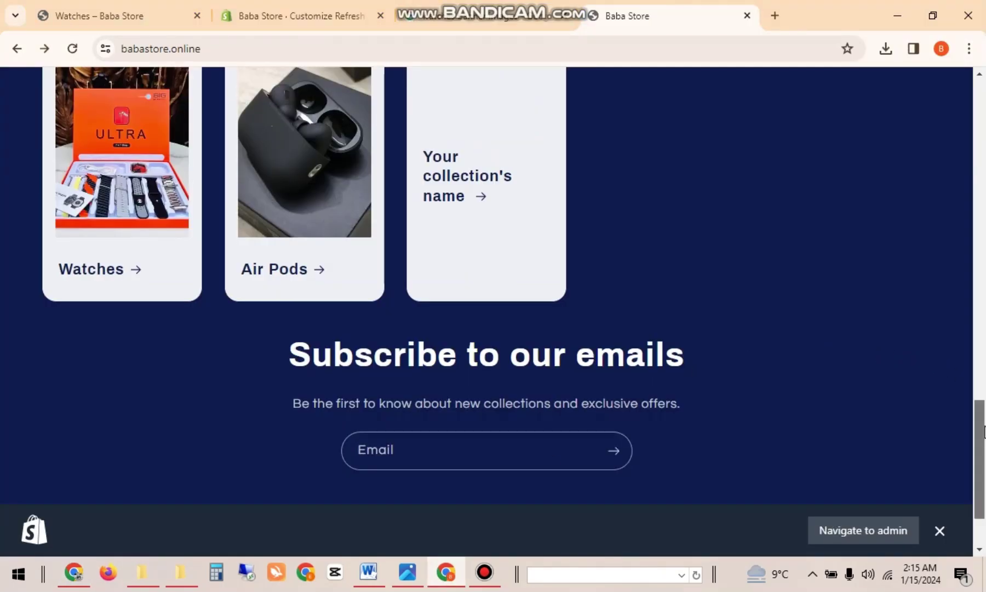
mouse_move(984, 432)
mouse_down()
mouse_move(982, 382)
mouse_move(972, 449)
mouse_up()
Step: Return to the theme editor and add a Multicolumn section below the Collection list on the home page
click(326, 8)
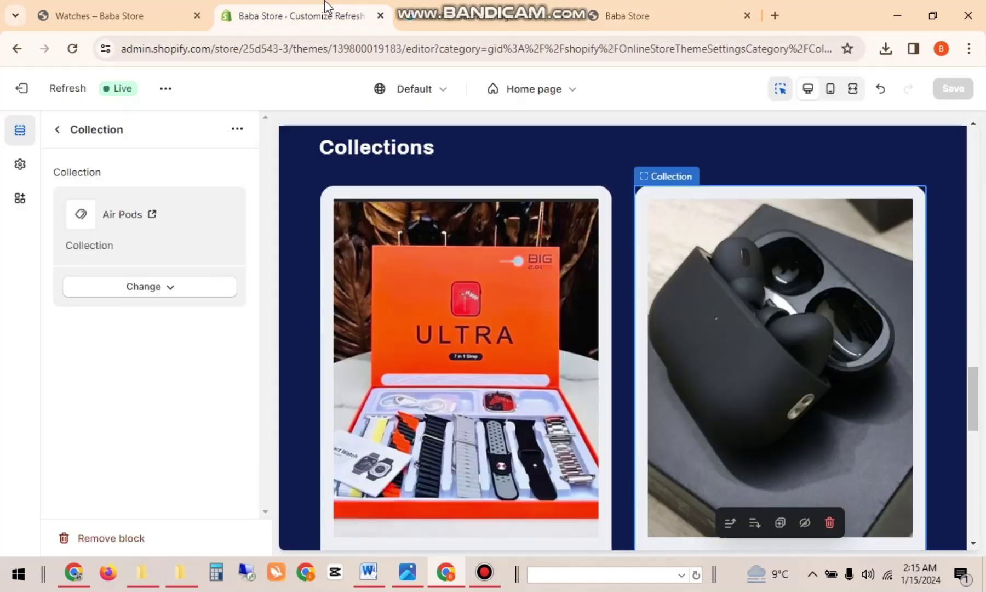
click(56, 131)
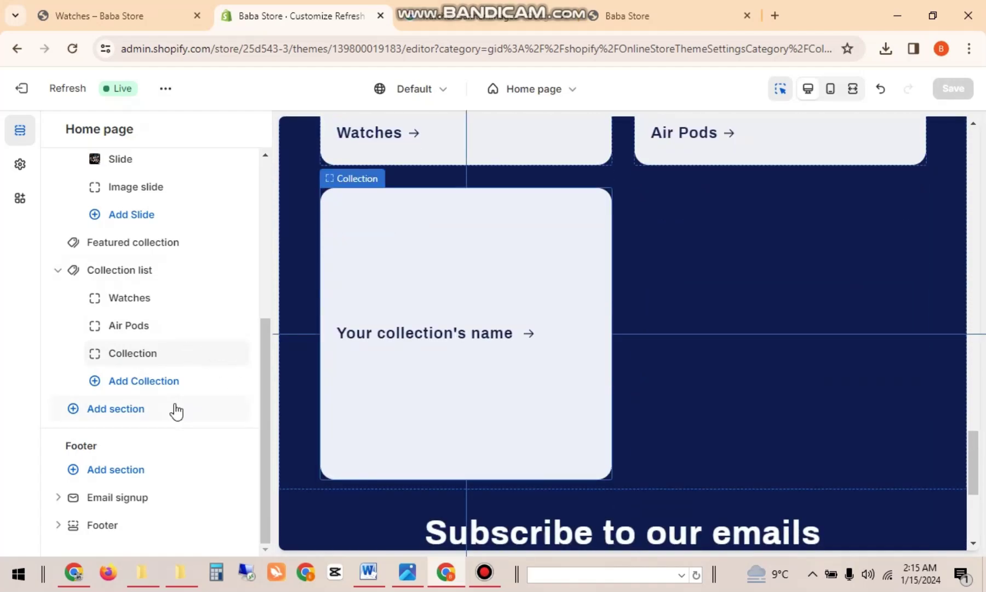
click(135, 409)
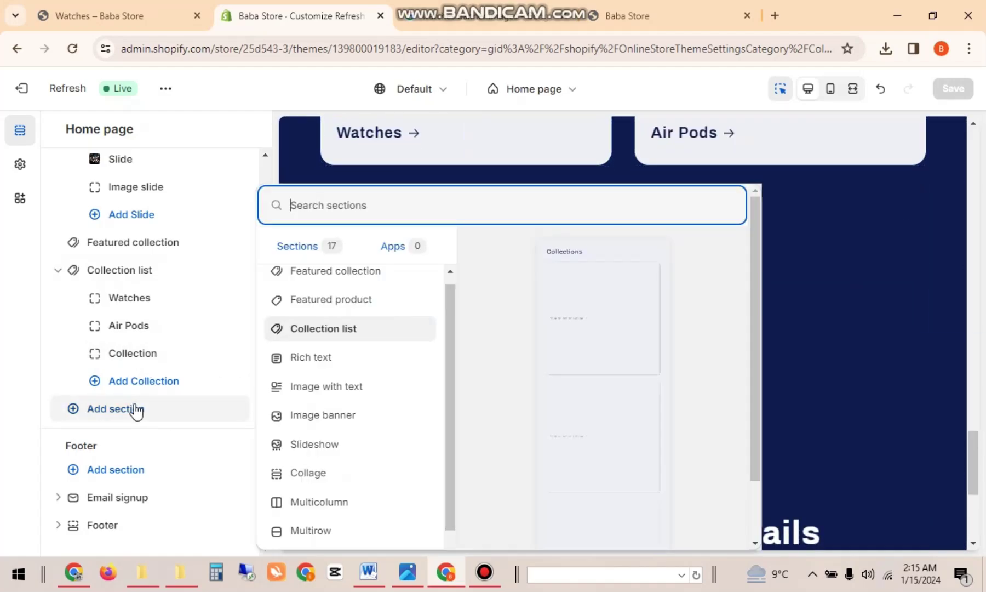
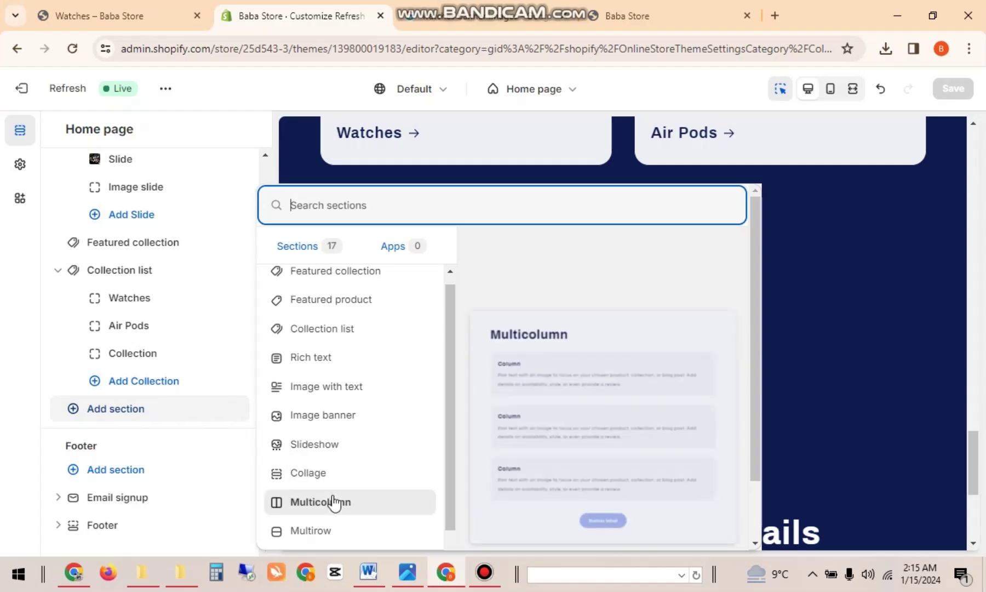
click(333, 502)
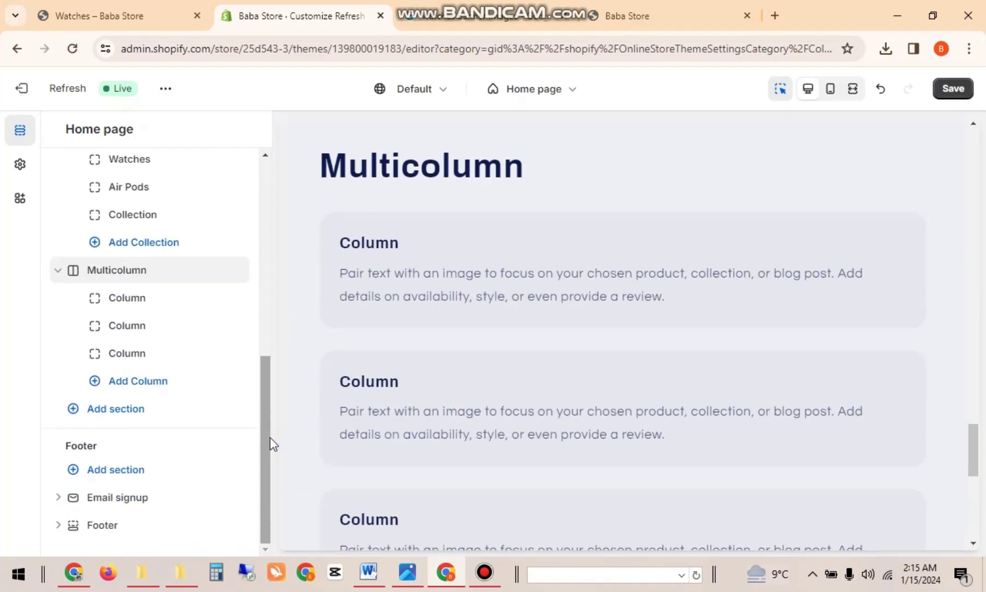
Step: Switch to the Engrave Elegance store and examine its "Why we are Best ?" multicolumn section as a reference
click(89, 579)
drag(978, 332, 971, 366)
drag(970, 357, 929, 480)
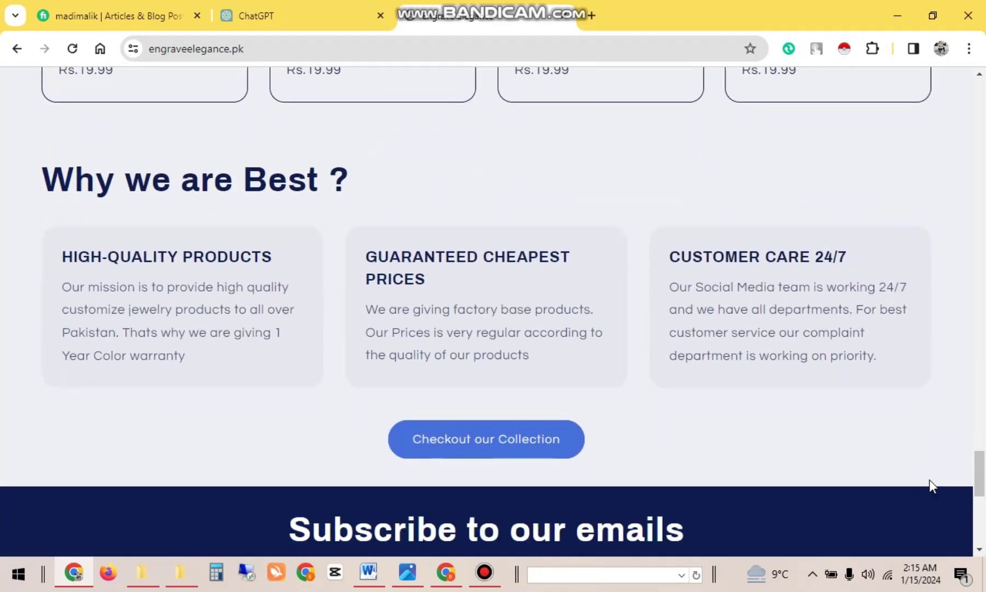
mouse_move(504, 583)
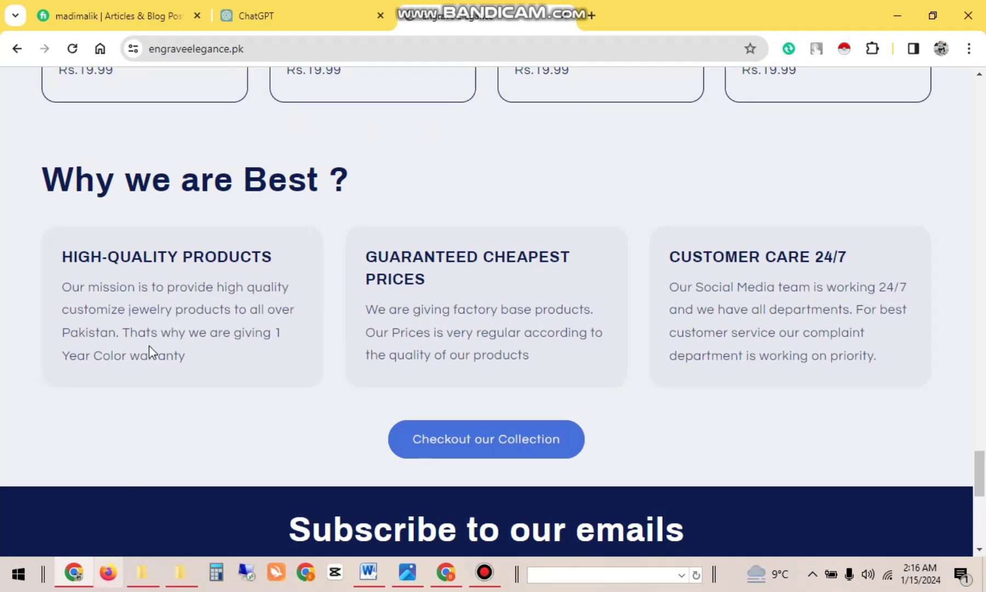
Step: Switch to the ChatGPT conversation and begin a message reading "I have a brand of Digital watches"
click(308, 7)
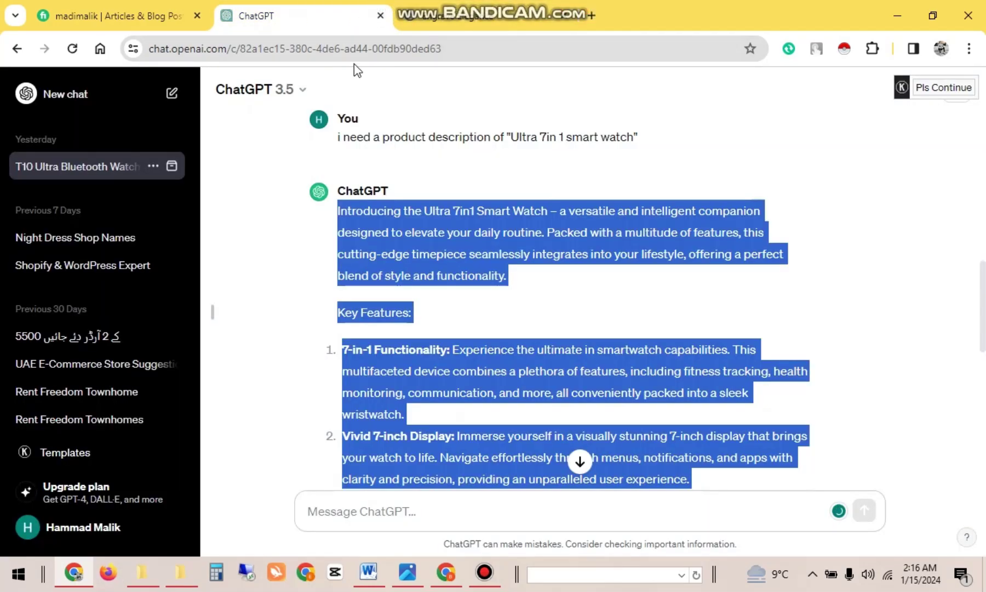
drag(984, 321, 984, 49)
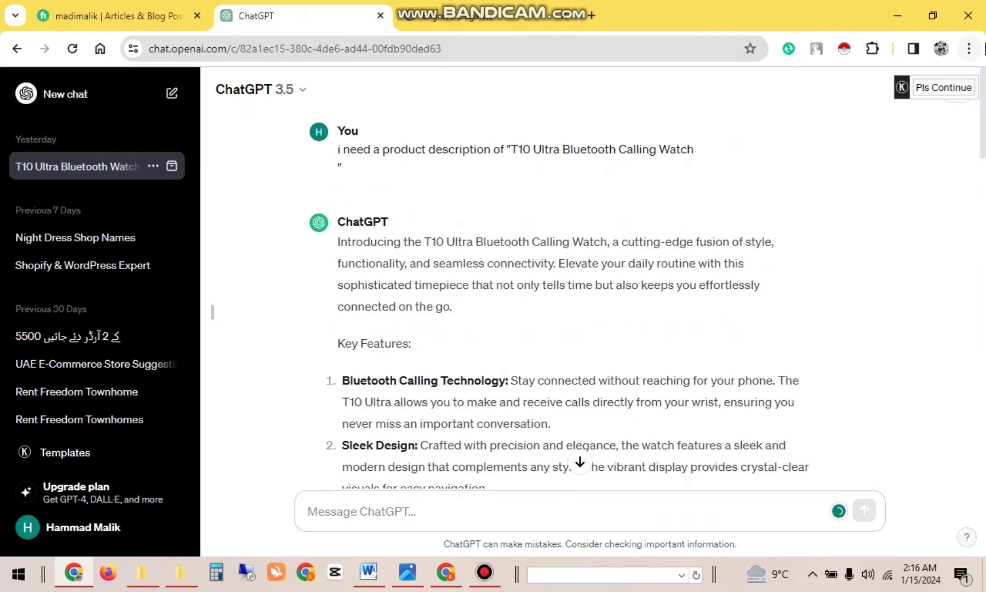
click(544, 523)
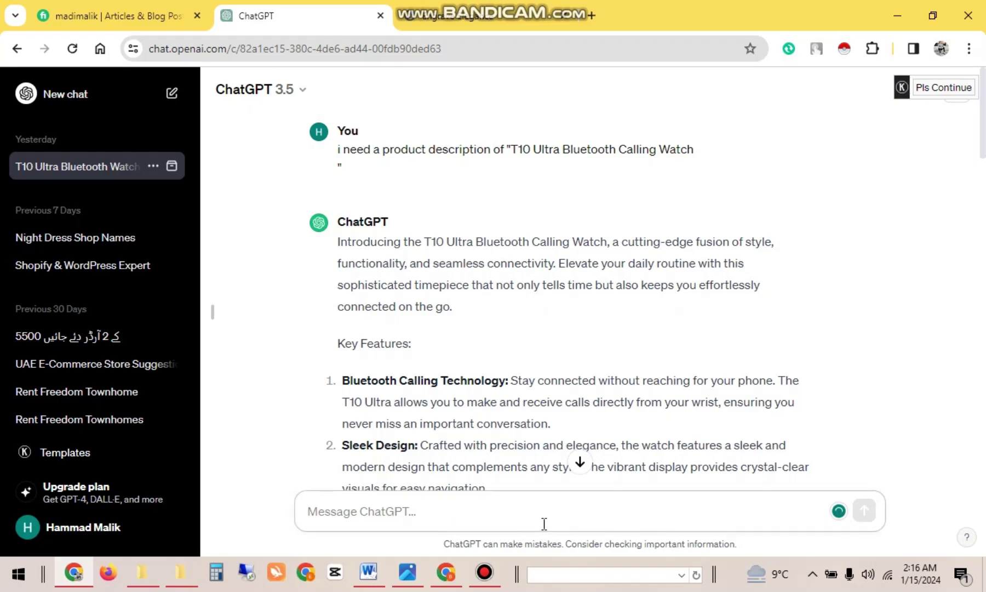
text(I have )
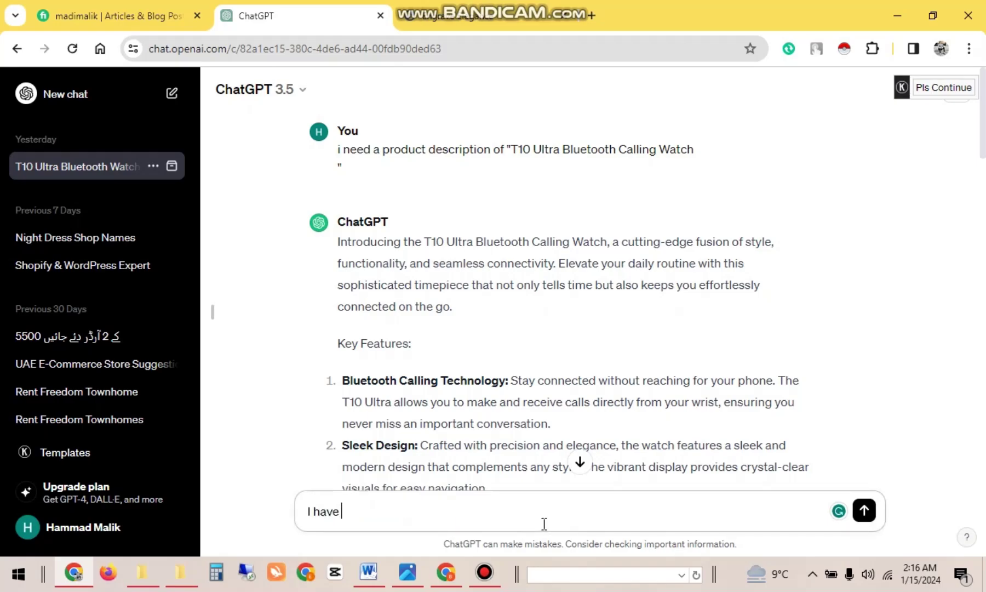
text(a brand of Digita)
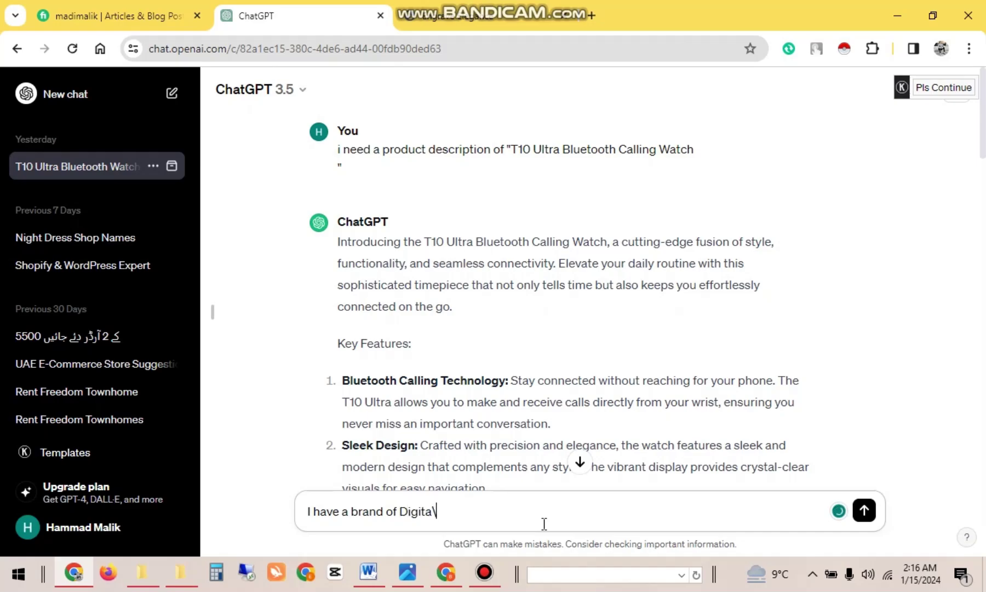
text(l watches)
Step: Complete the ChatGPT message with "I need a 4 multicolumn short description" and send it
click(71, 575)
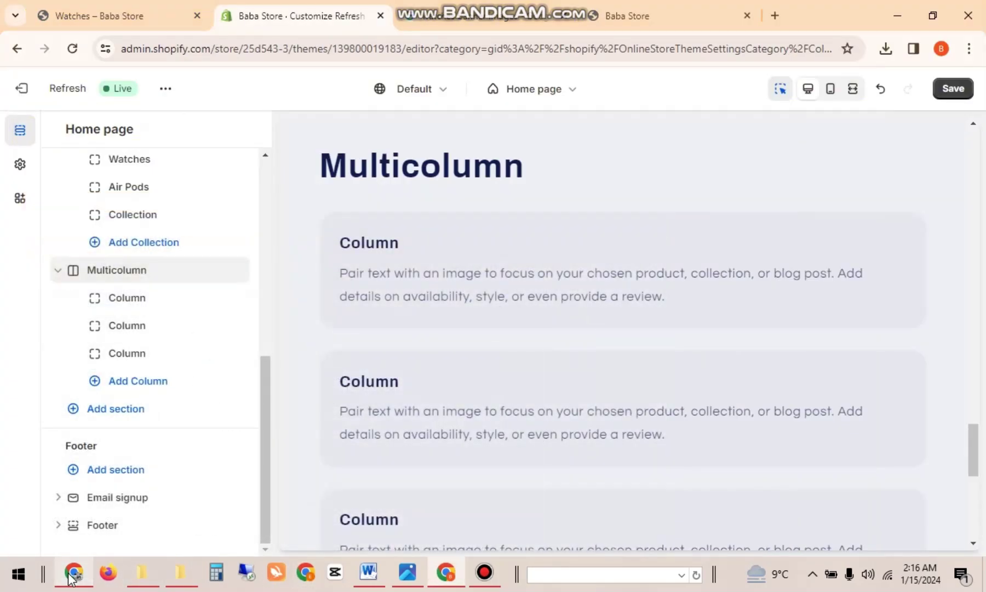
click(71, 575)
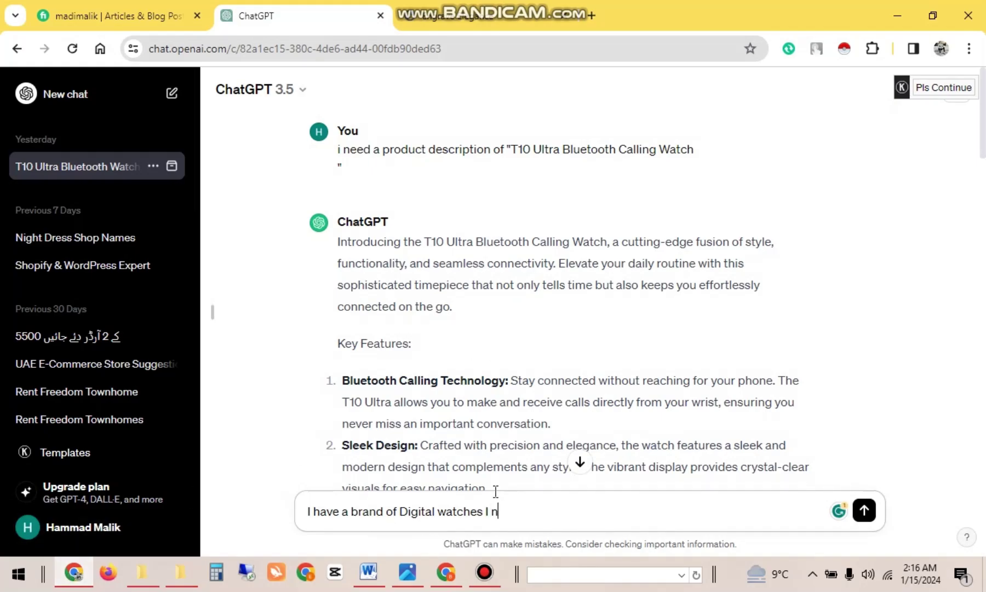
text(eed)
text(a multicoln)
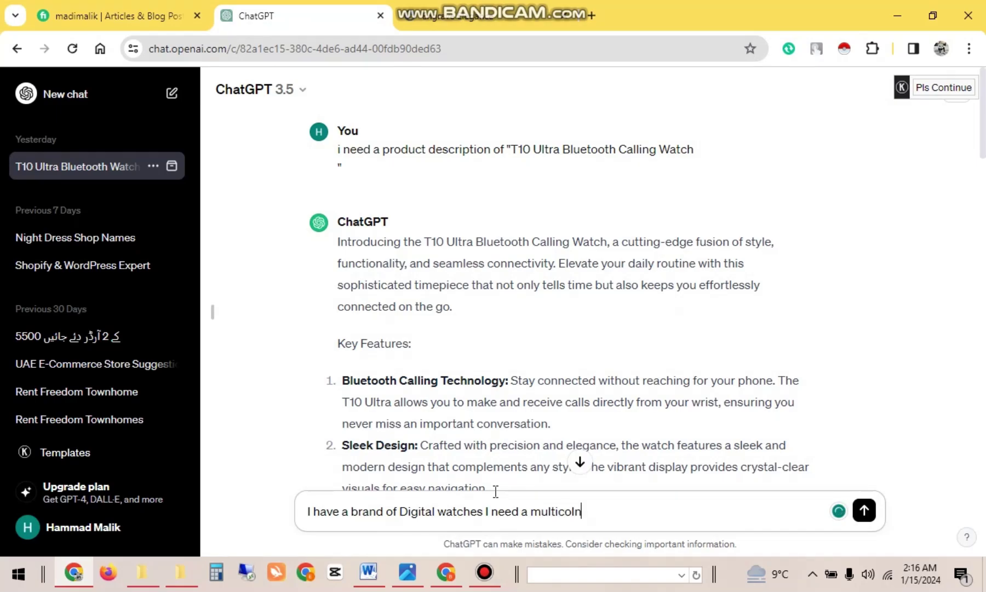
text(ms)
key(BackSpace)
key(BackSpace)
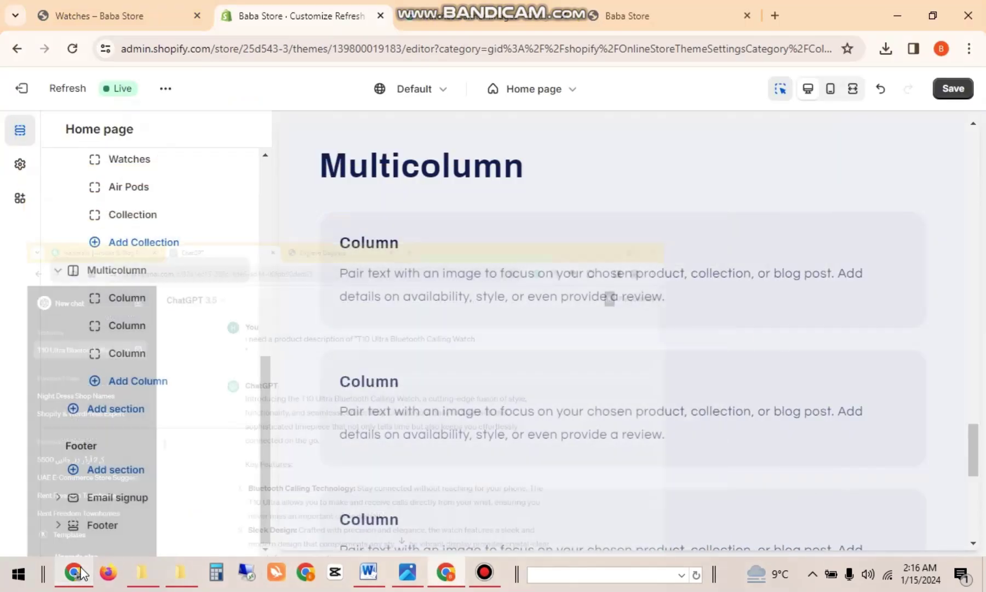
click(76, 572)
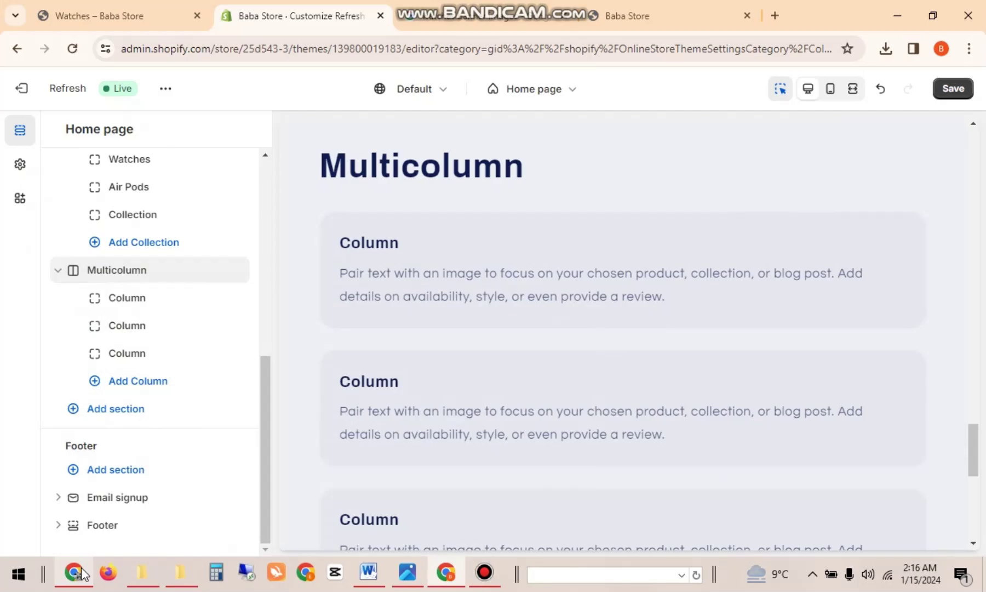
click(80, 571)
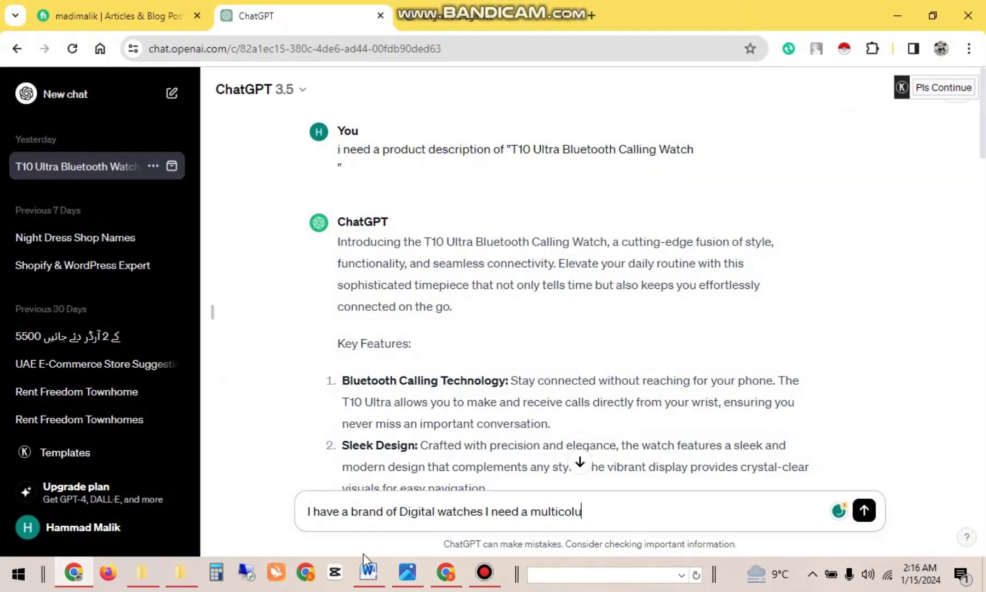
text(mn short descri)
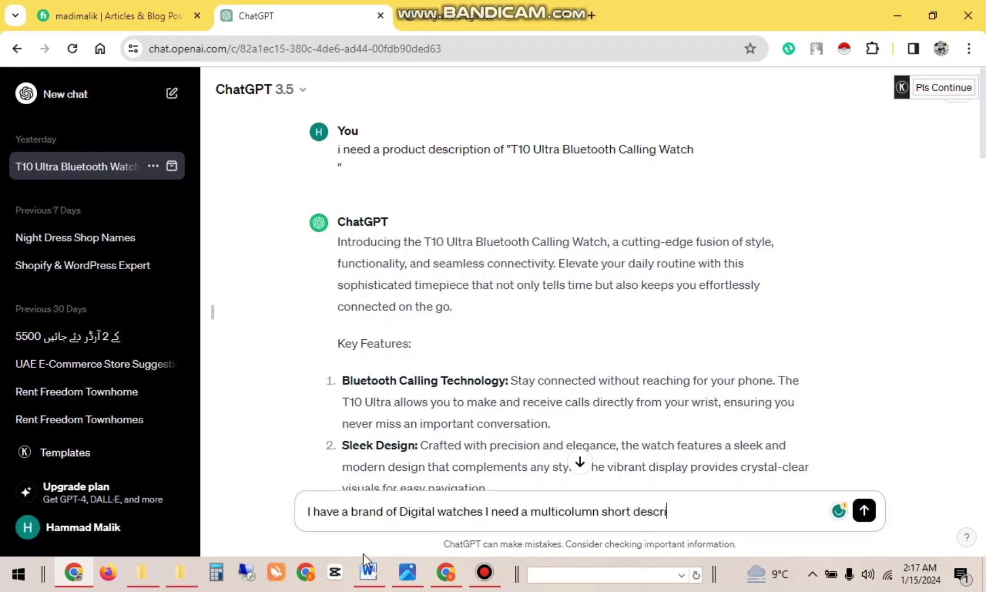
text(ption)
text(4)
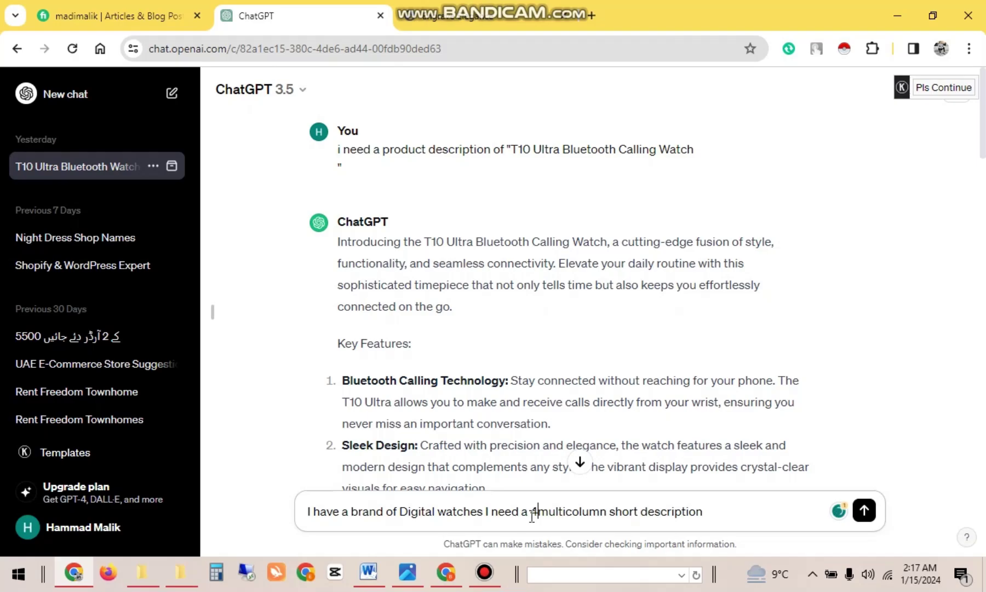
click(865, 511)
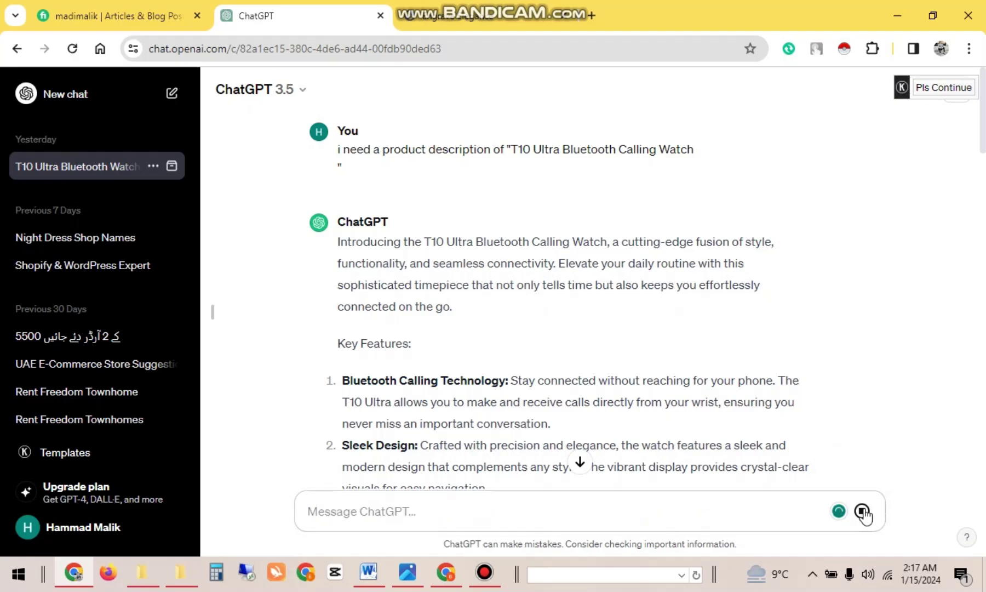
Step: Go to ChatGPT's new reply and select the description under its first heading, "Tech Elegance Unleashed"
click(587, 464)
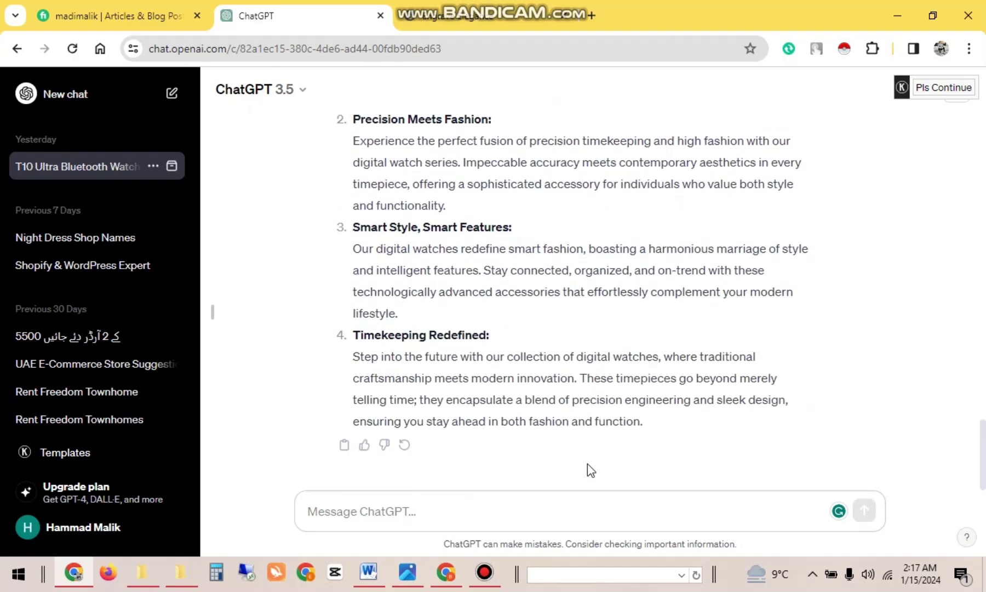
scroll(984, 393, up, 7)
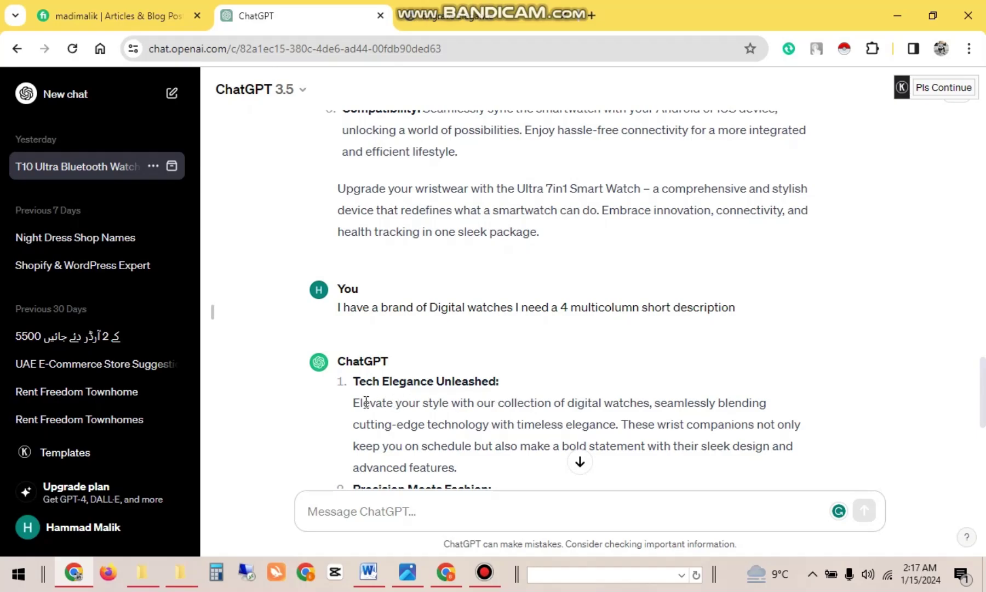
drag(356, 403, 469, 470)
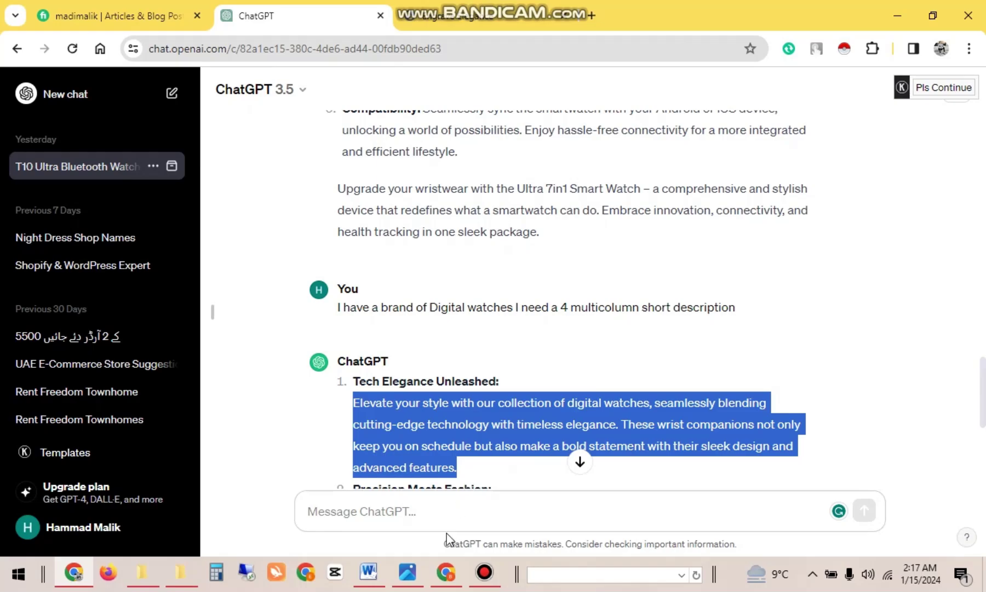
click(75, 573)
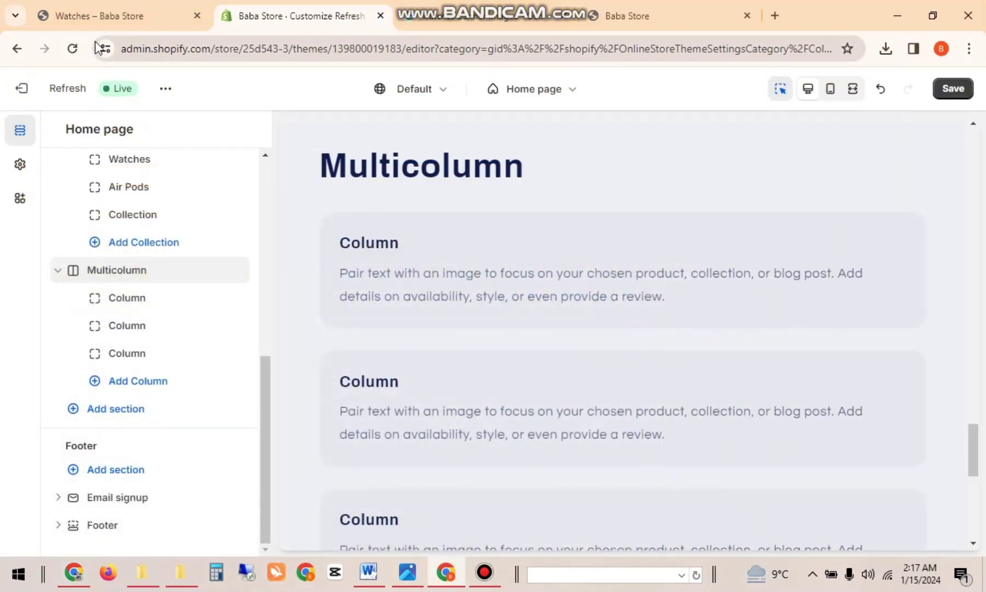
click(75, 573)
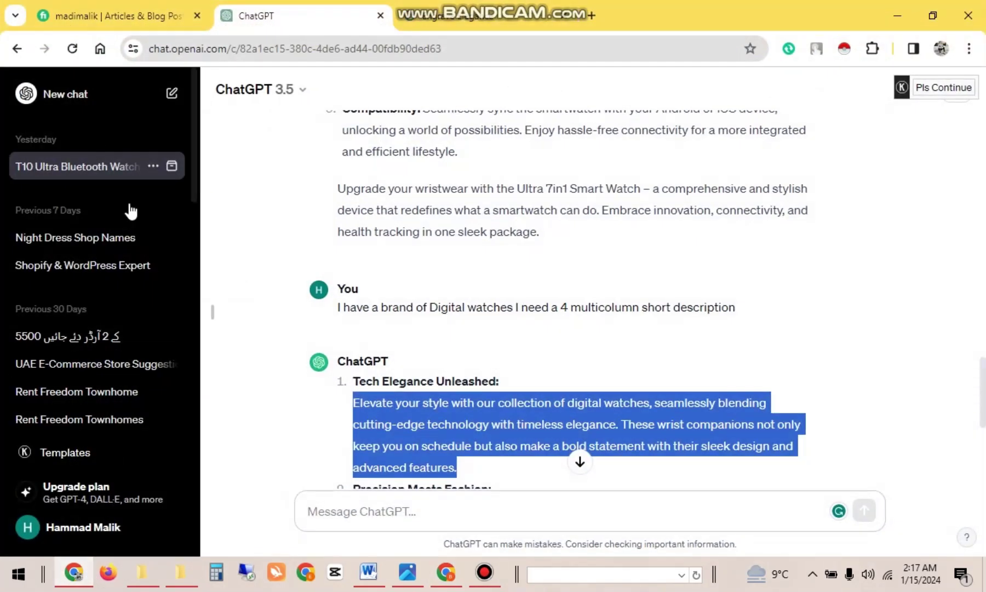
Step: Check the Engrave Elegance column layout, return to ChatGPT and select the first column title "Tech Elegance Unleashed"
click(521, 4)
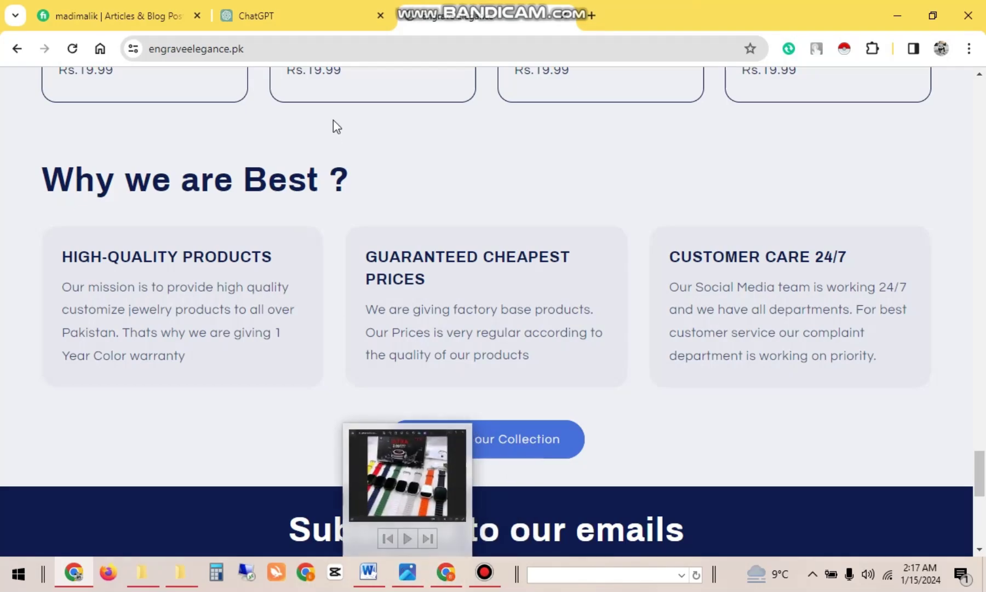
click(284, 3)
click(510, 381)
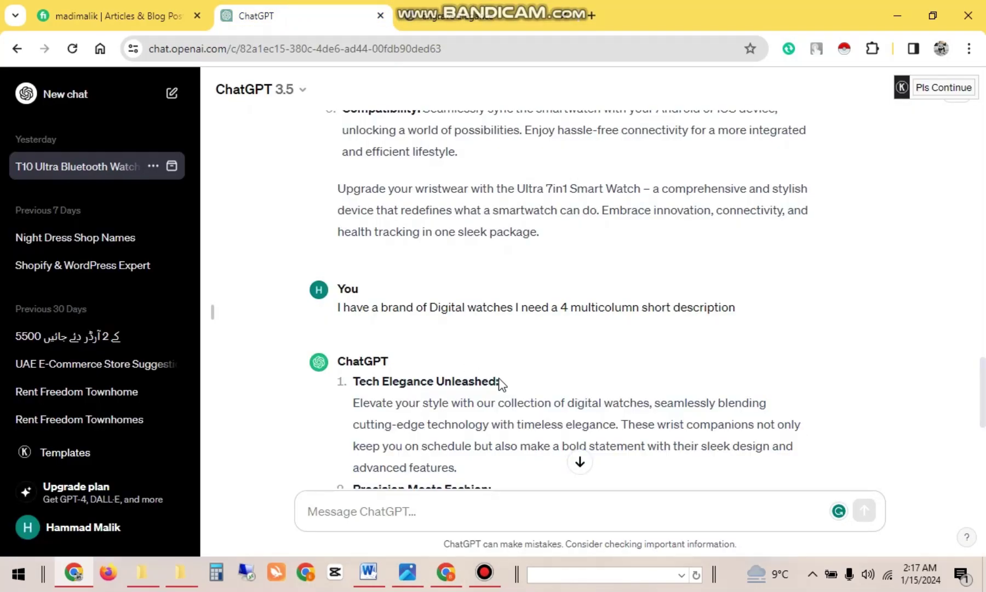
drag(496, 381, 357, 392)
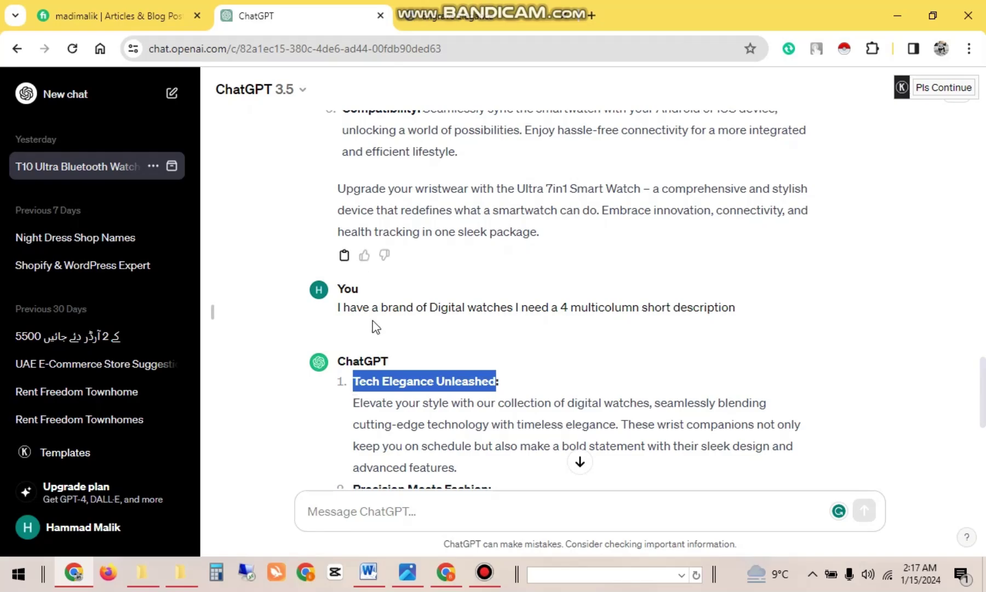
Step: Switch to the theme editor and set the Multicolumn section's heading to "Why we are Best", following the Engrave Elegance reference
mouse_move(446, 574)
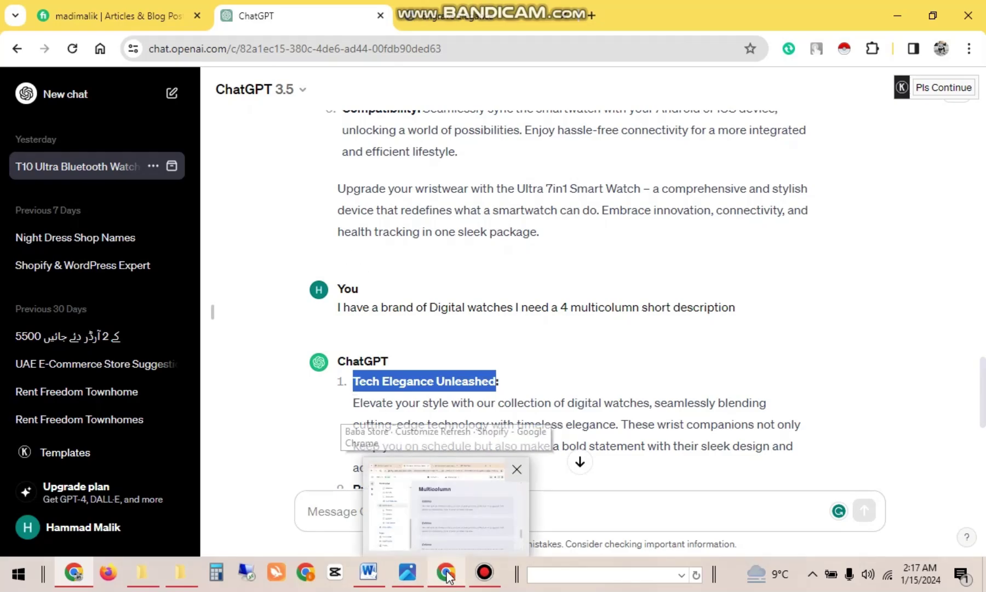
click(444, 507)
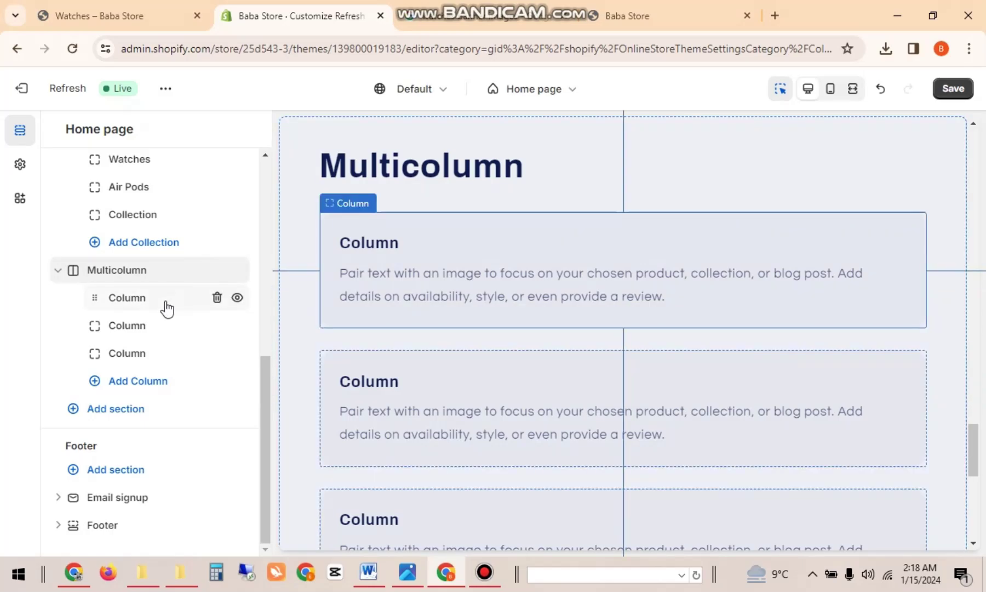
click(152, 271)
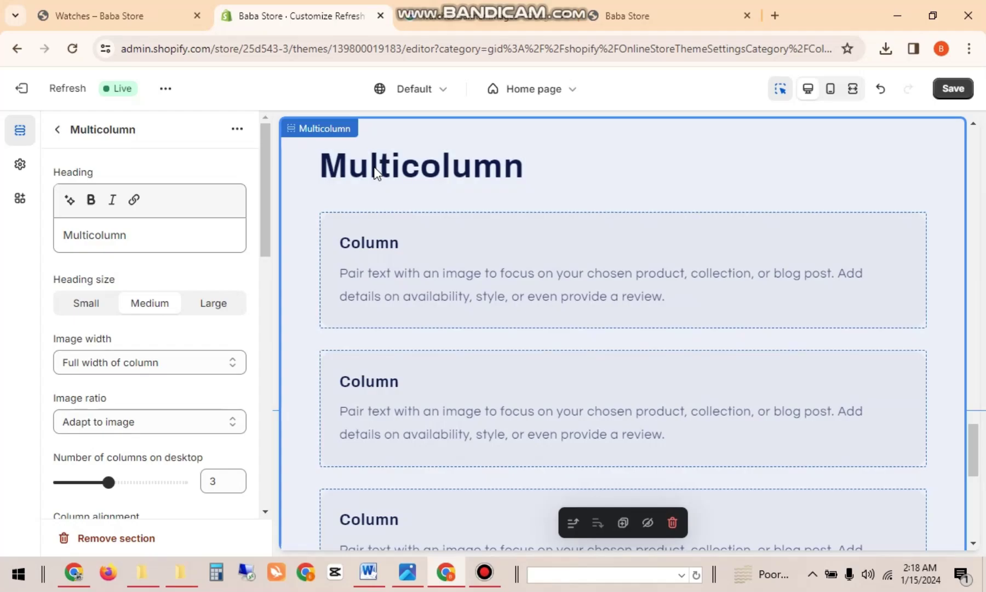
double_click(117, 233)
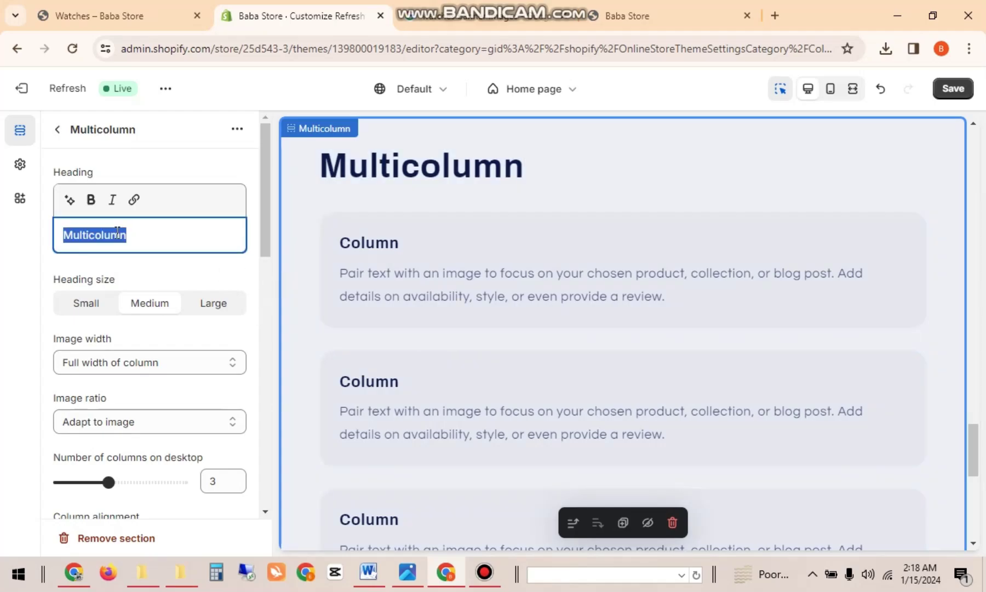
click(80, 580)
click(472, 15)
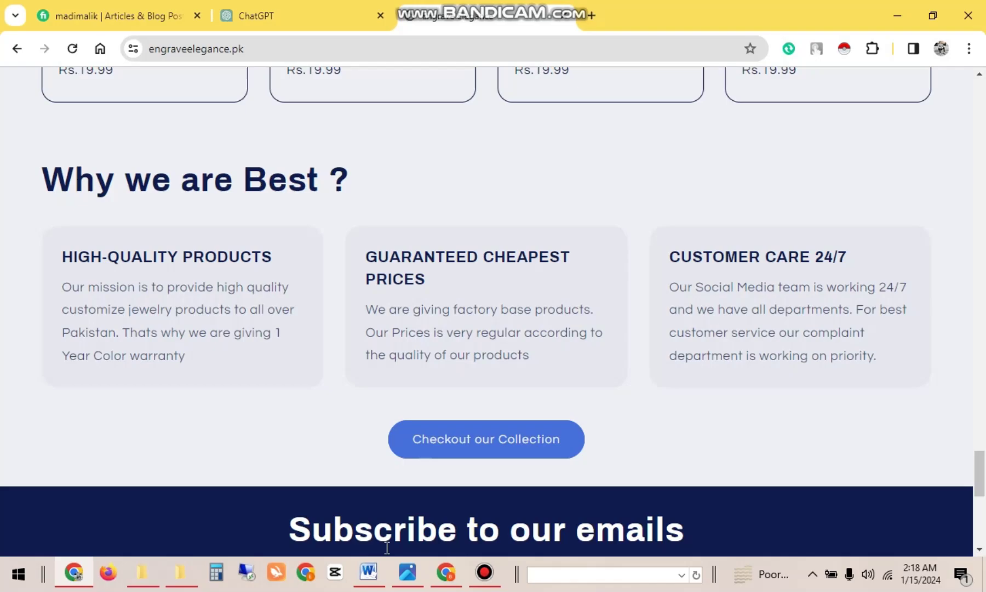
key(alt+Tab)
text(W)
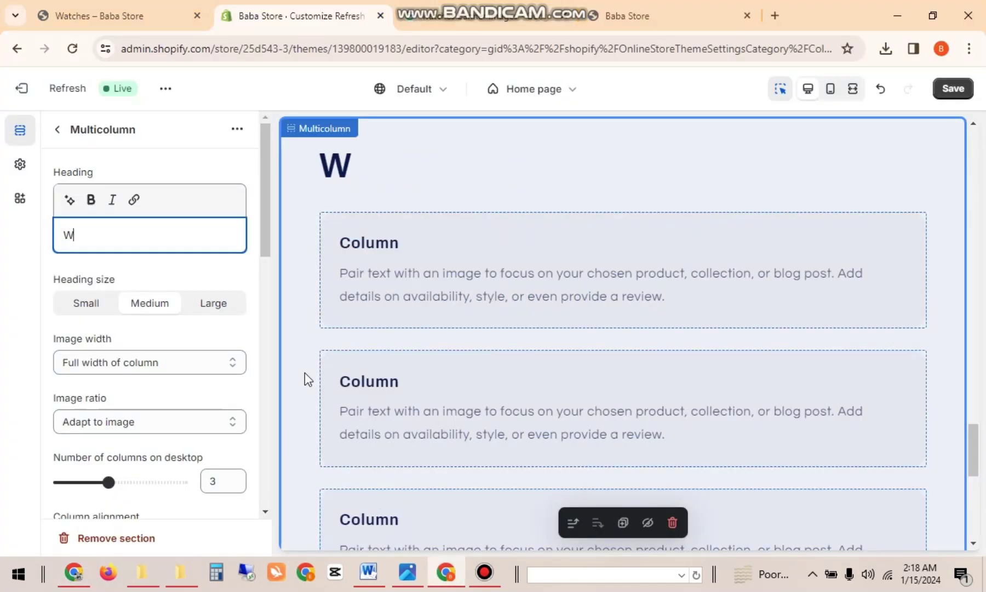
text(hy we are)
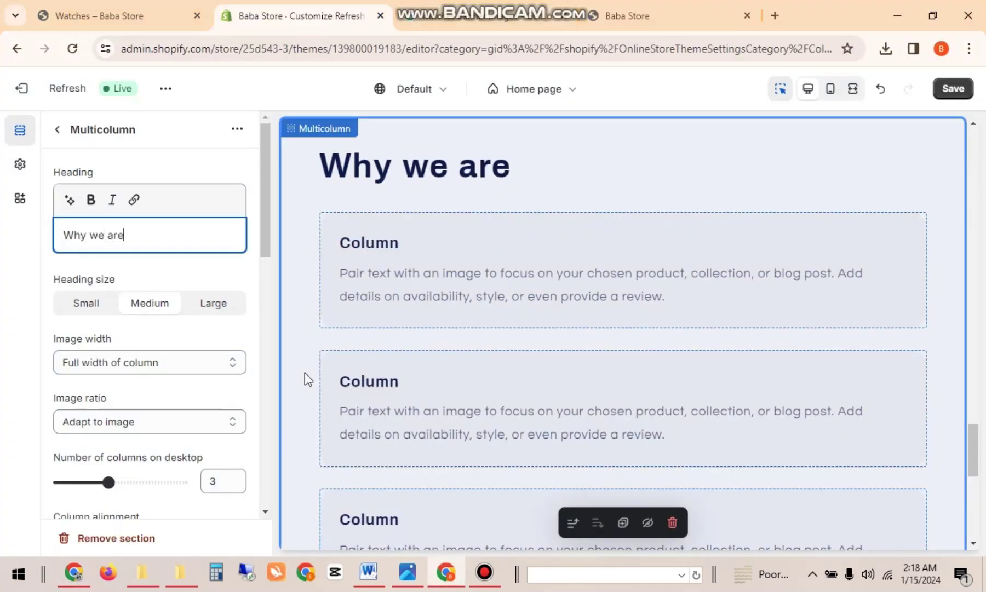
text( best)
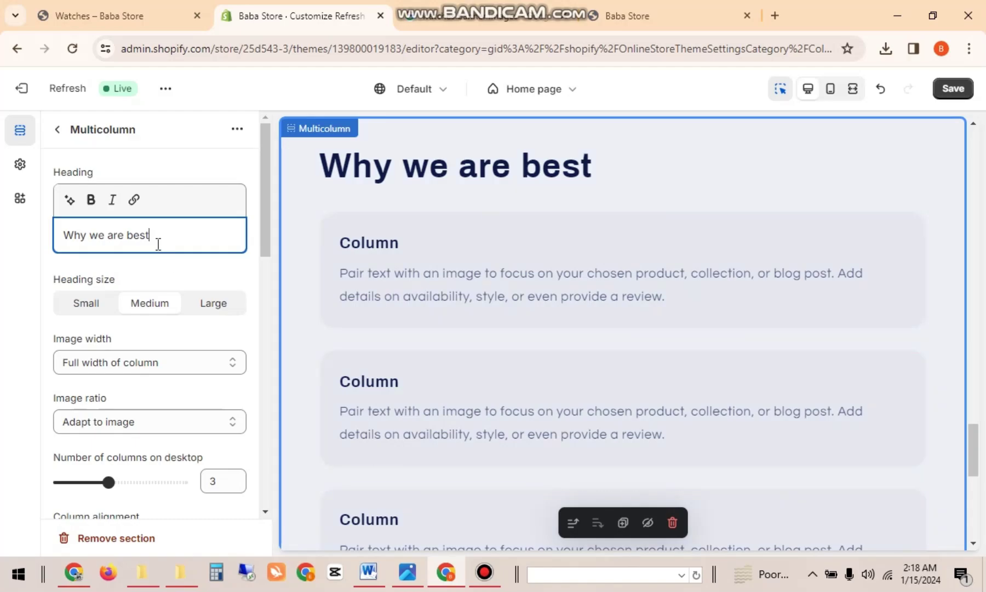
click(134, 234)
key(BackSpace)
text(B)
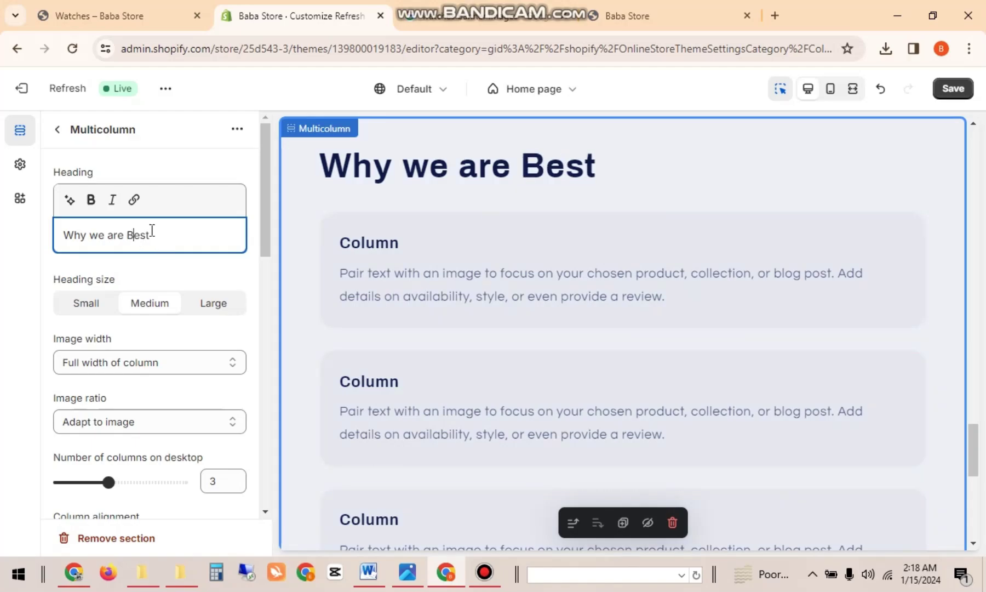
Step: Set the Multicolumn section's column alignment to Center
drag(265, 217, 259, 286)
click(198, 377)
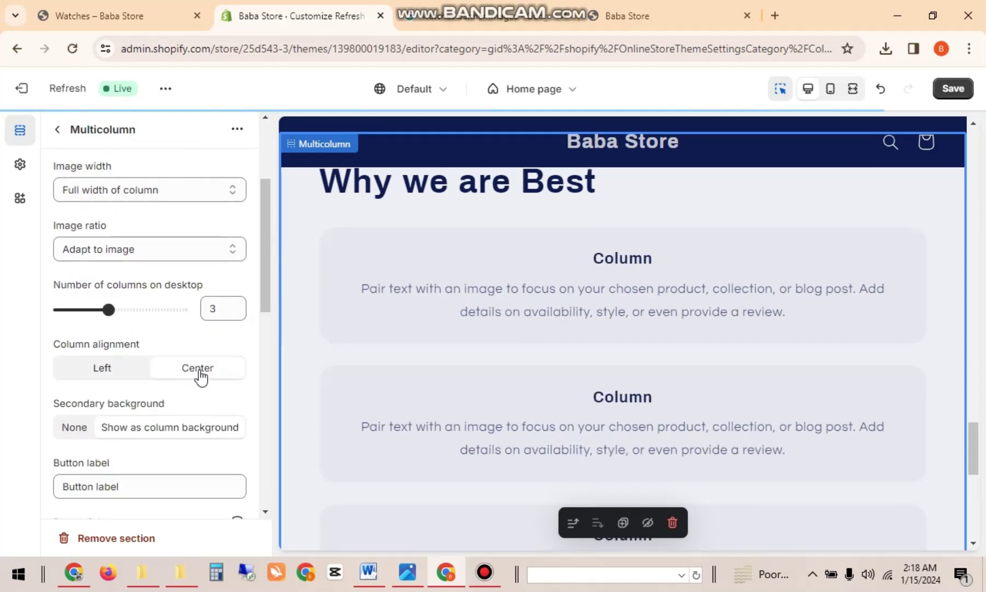
click(107, 370)
click(183, 375)
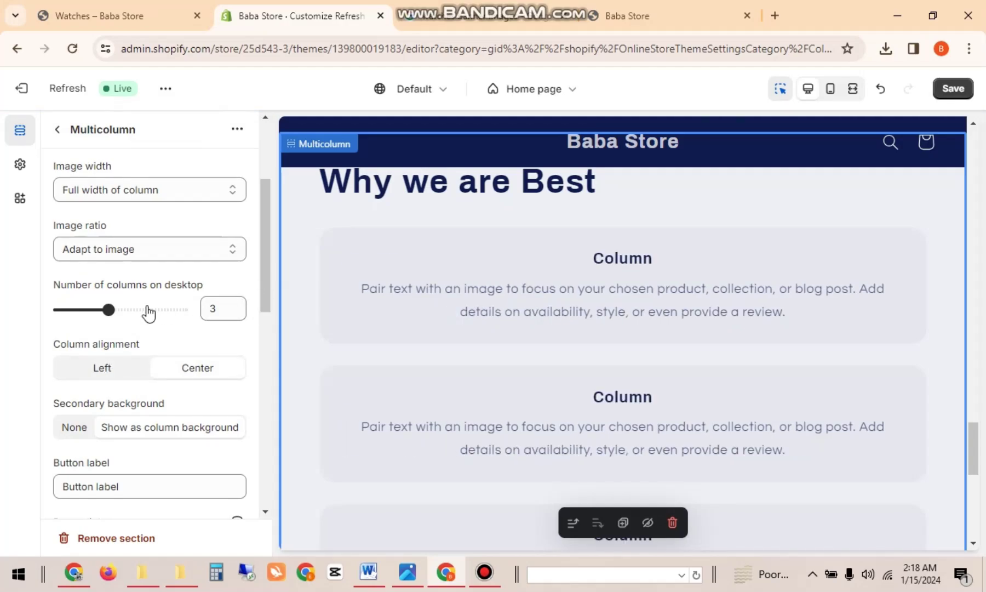
Step: Set the number of columns on desktop to 6, try Left column alignment and restore Center
drag(108, 310, 197, 312)
drag(263, 279, 264, 312)
click(110, 267)
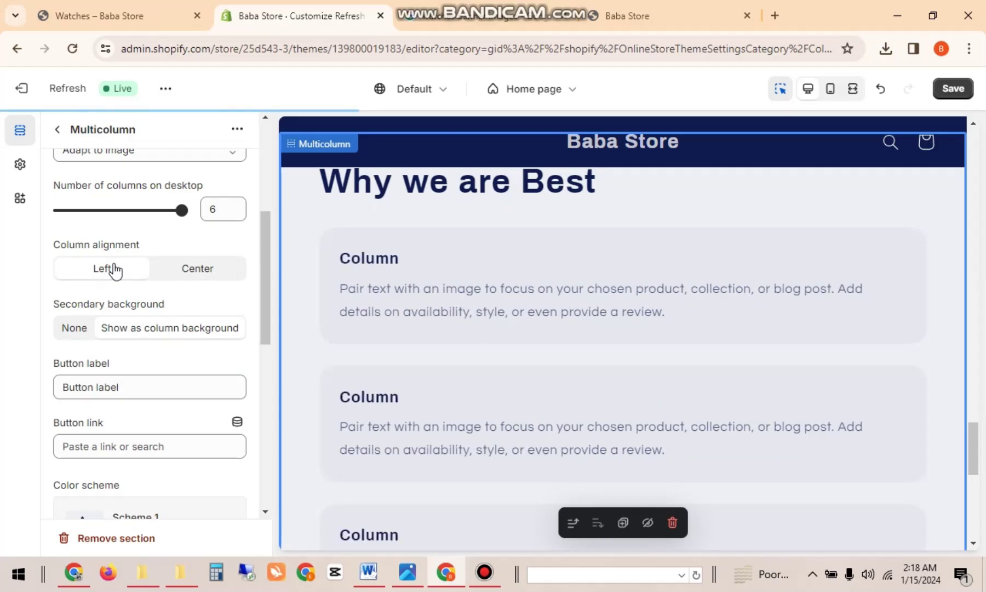
click(209, 272)
drag(269, 260, 268, 298)
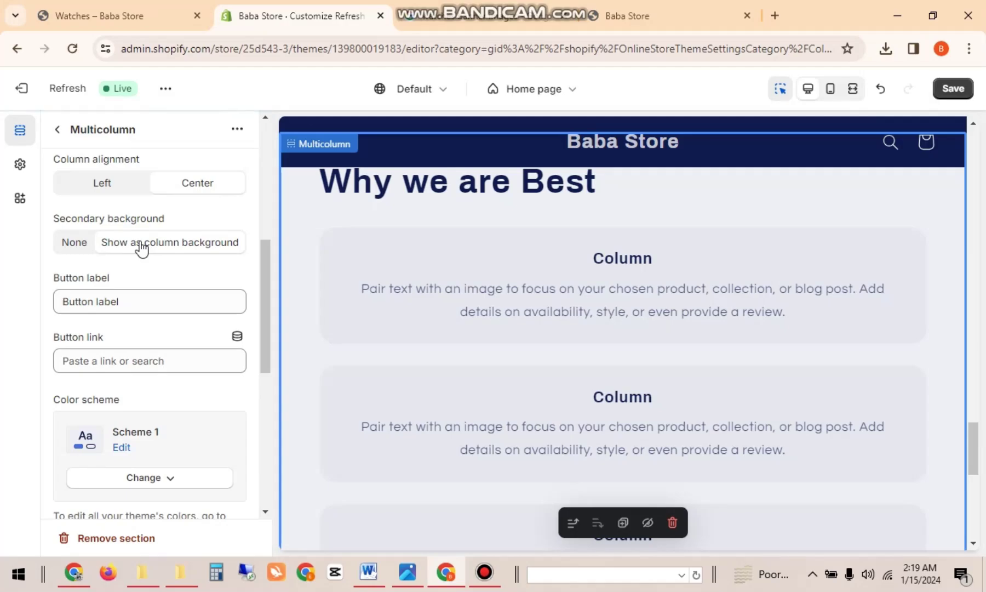
Step: Try the None secondary background on the Multicolumn section and restore Show as column background
click(73, 244)
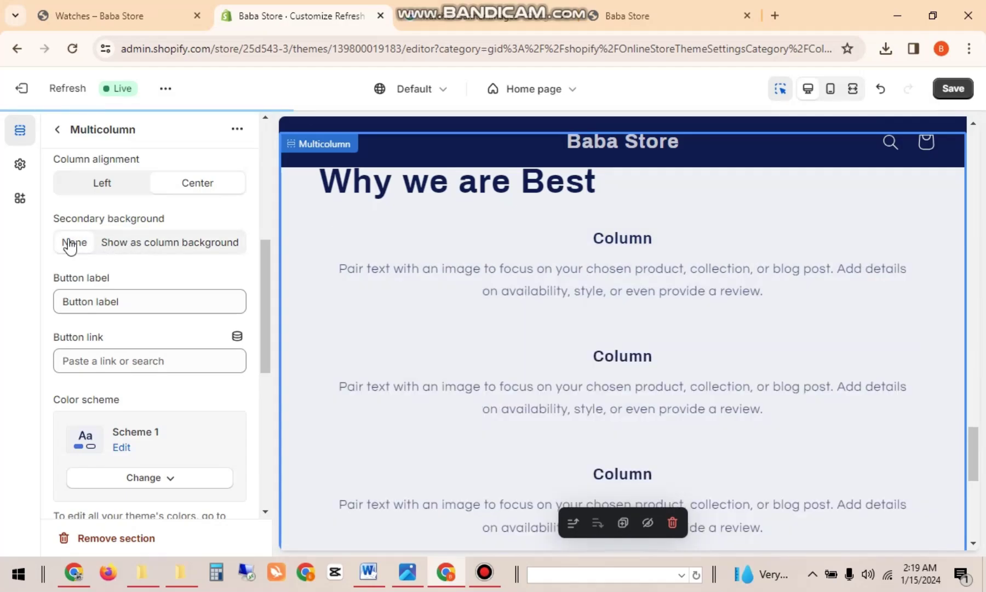
click(143, 246)
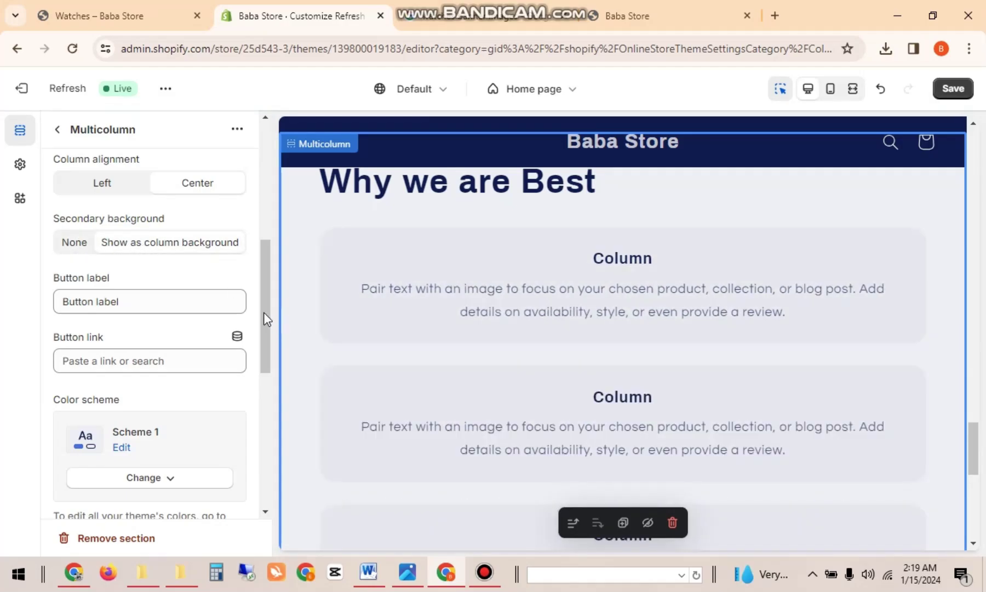
Step: Preview the Multicolumn section in color Schemes 3, 4 and 2, and return it to Scheme 1
drag(263, 313, 265, 349)
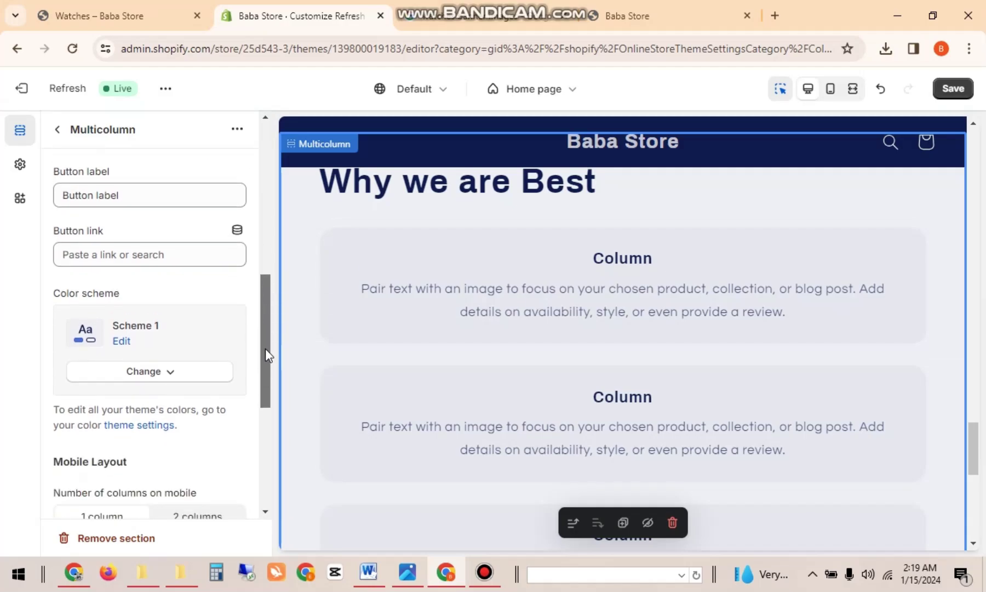
click(170, 377)
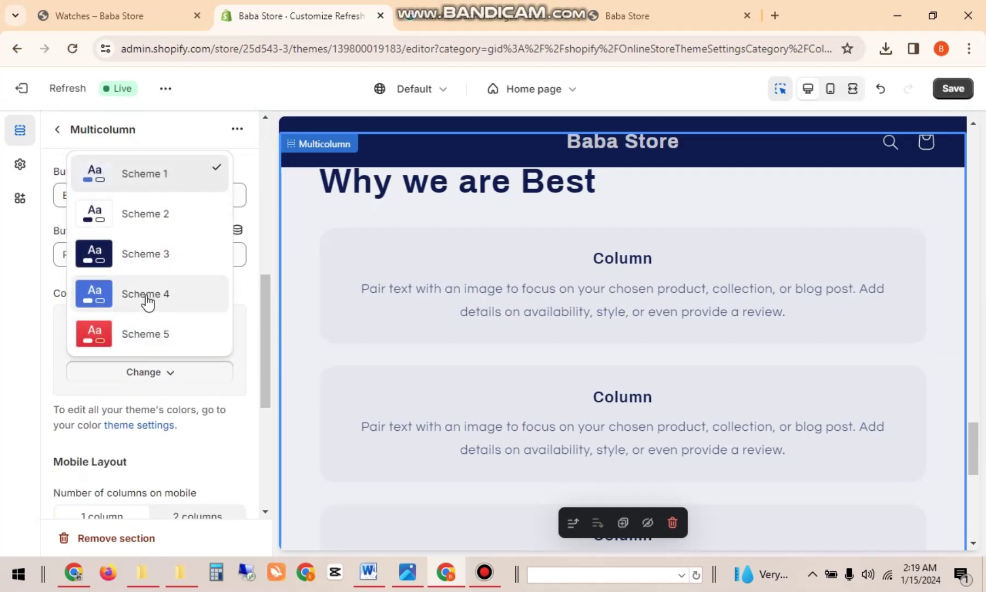
click(137, 262)
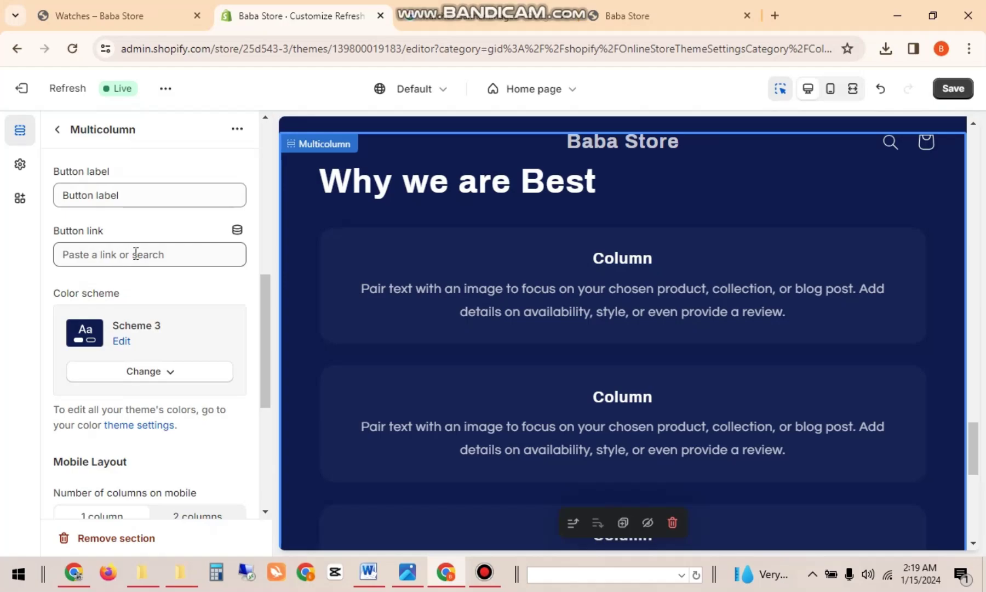
click(122, 341)
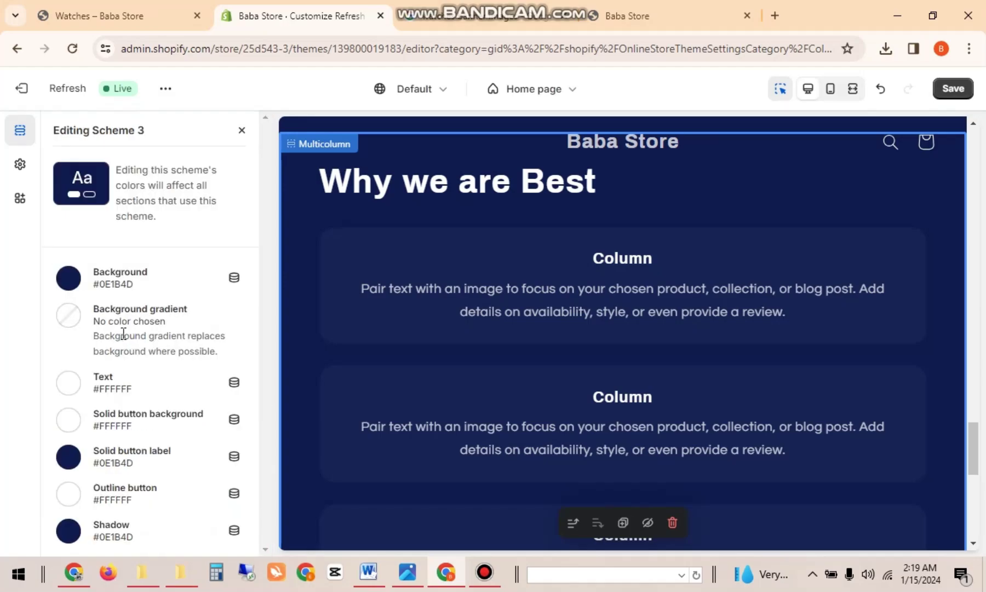
click(241, 131)
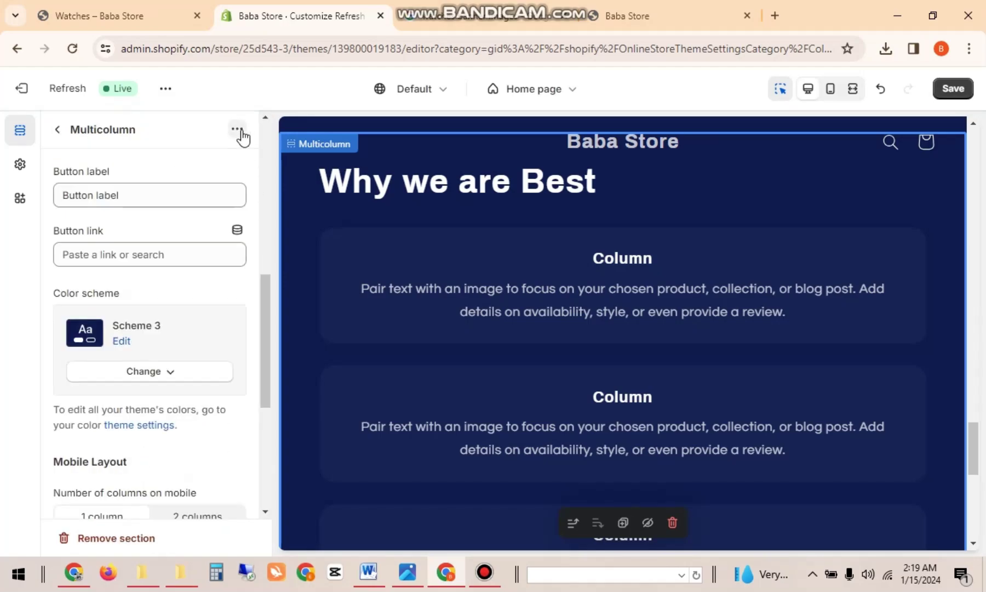
click(178, 380)
click(155, 298)
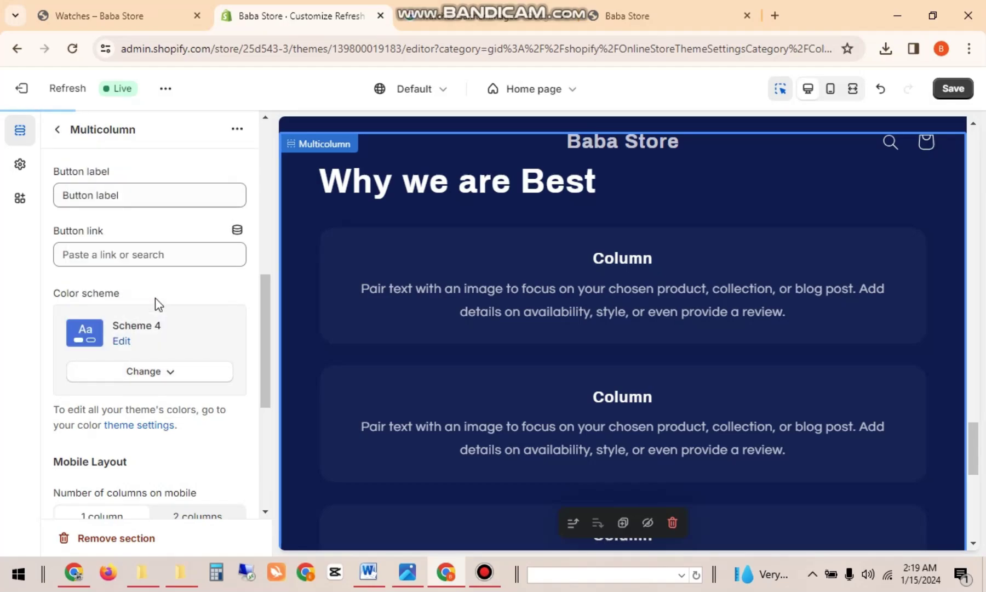
click(166, 375)
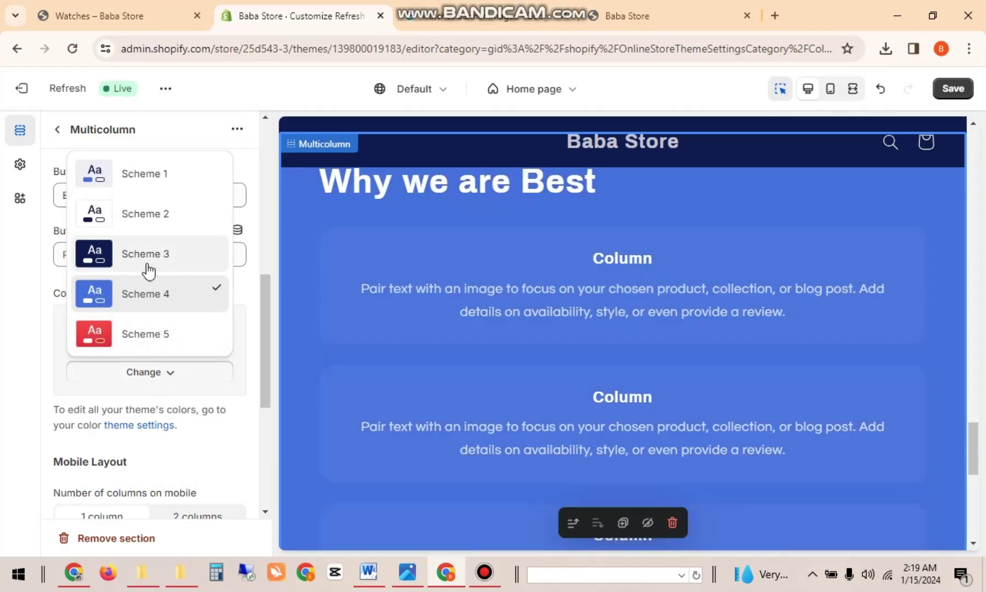
click(143, 216)
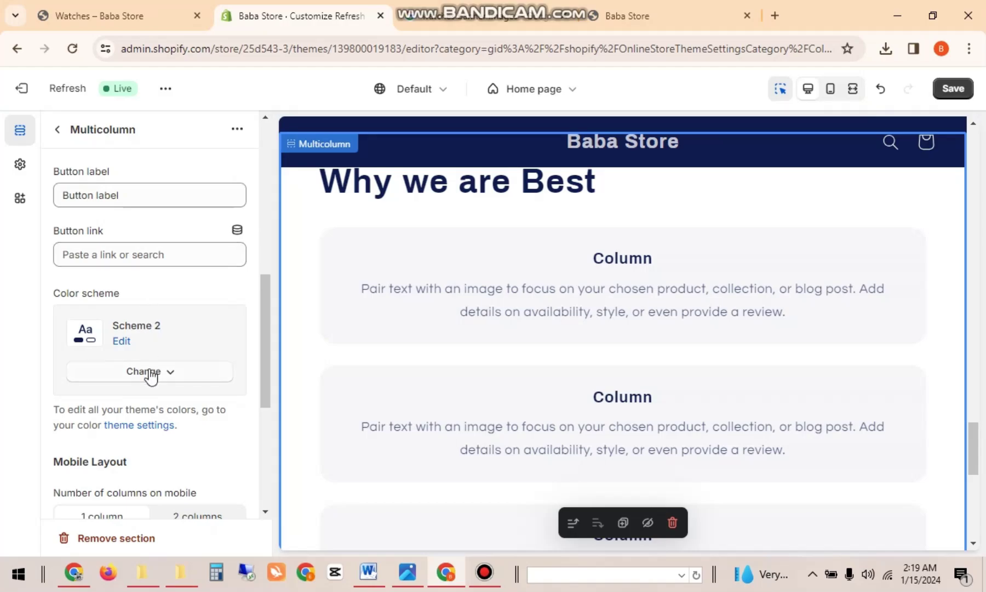
click(150, 375)
click(117, 176)
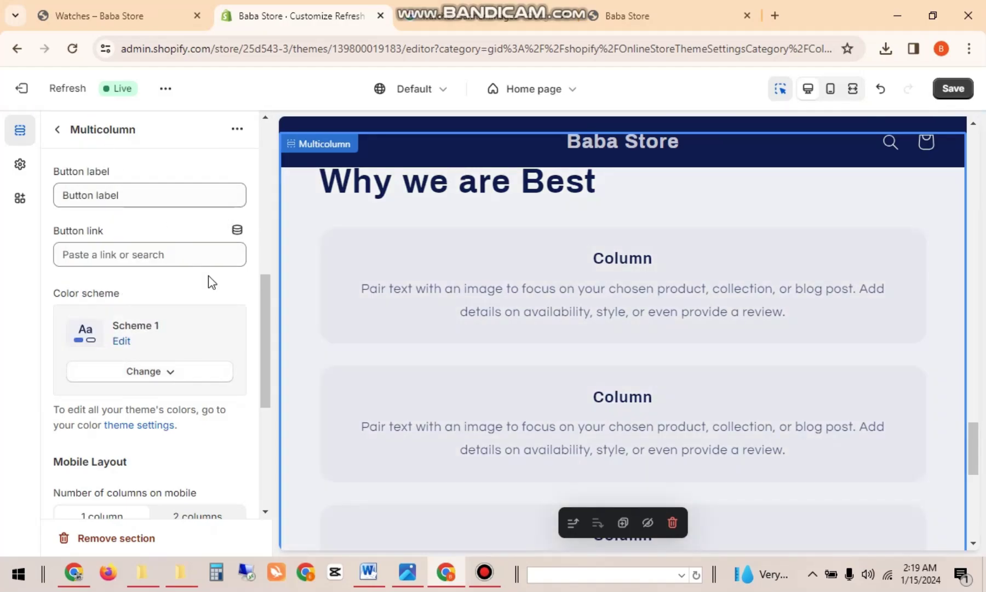
Step: Set the Multicolumn section's number of columns on mobile to 2 and leave swipe on mobile disabled after trying it
drag(272, 307, 265, 353)
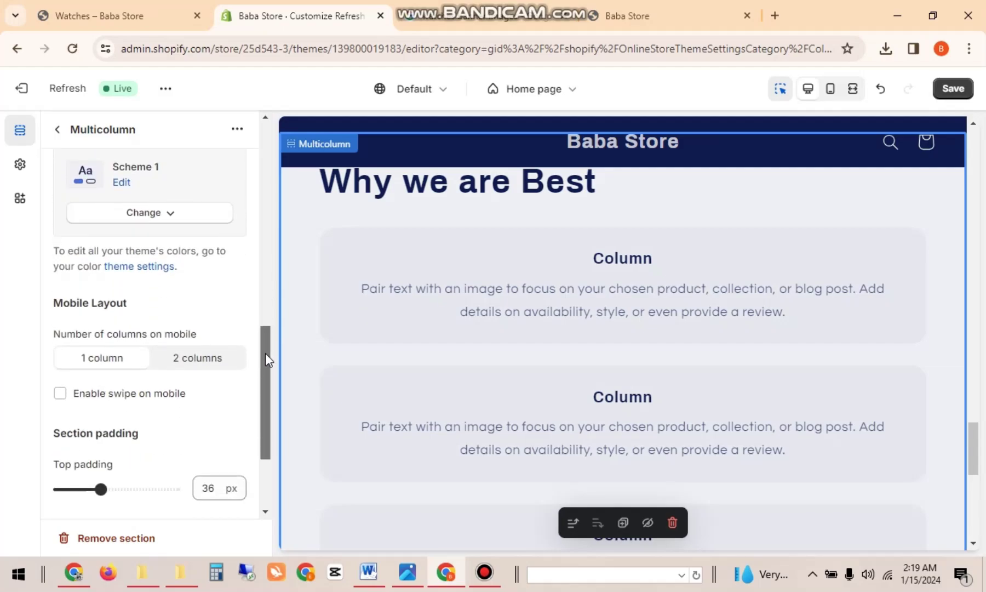
click(198, 359)
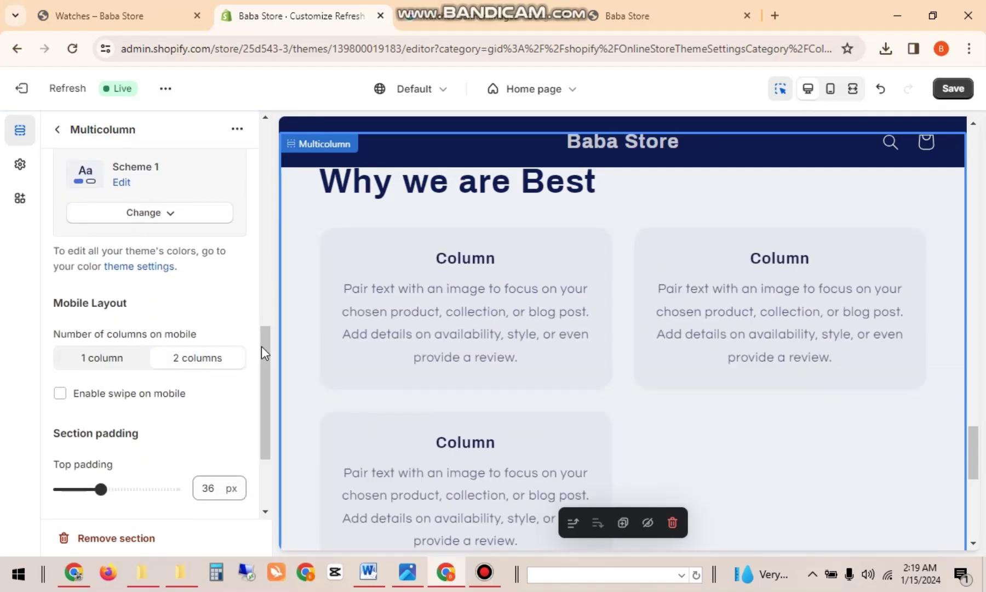
drag(262, 347, 261, 373)
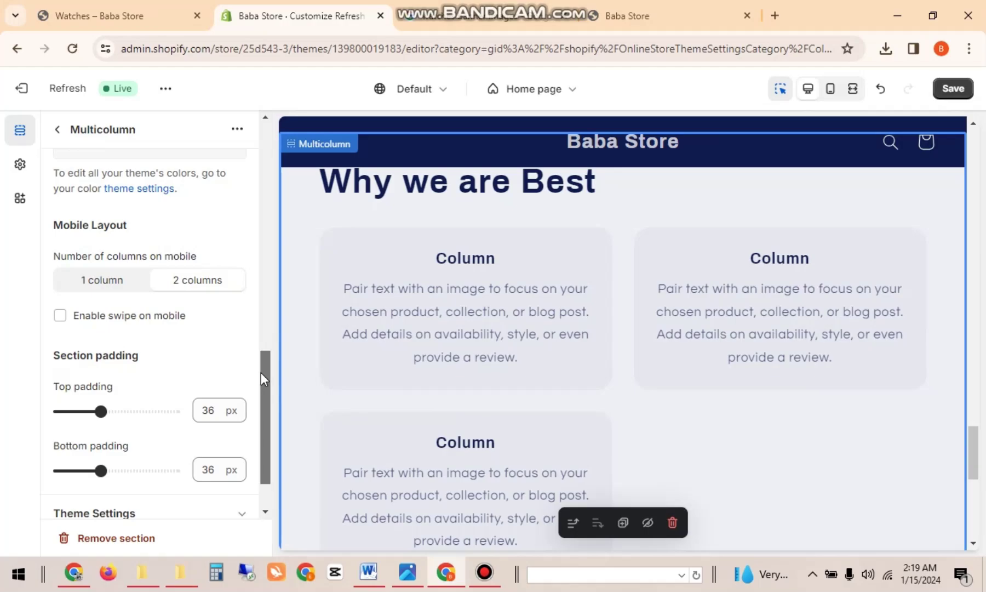
click(126, 320)
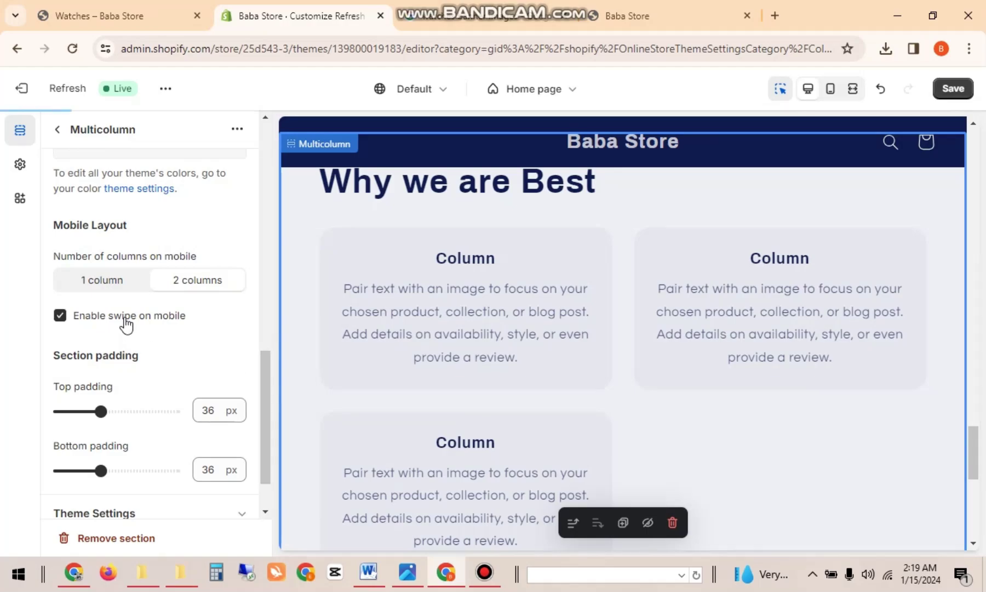
click(126, 320)
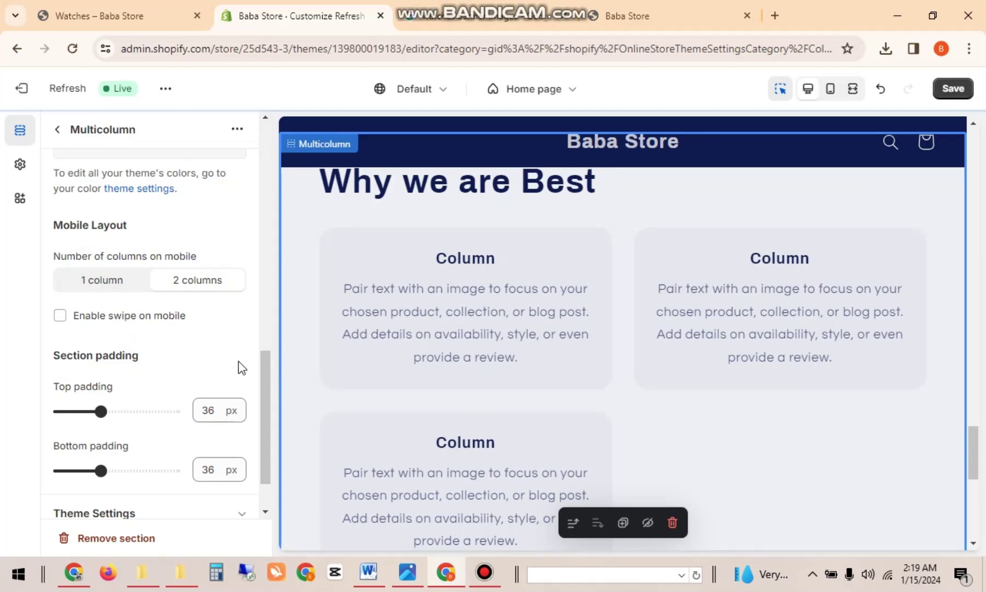
Step: Set the heading of the Multicolumn section's first column to "Tech Elegance Unleashed"
drag(267, 369, 264, 174)
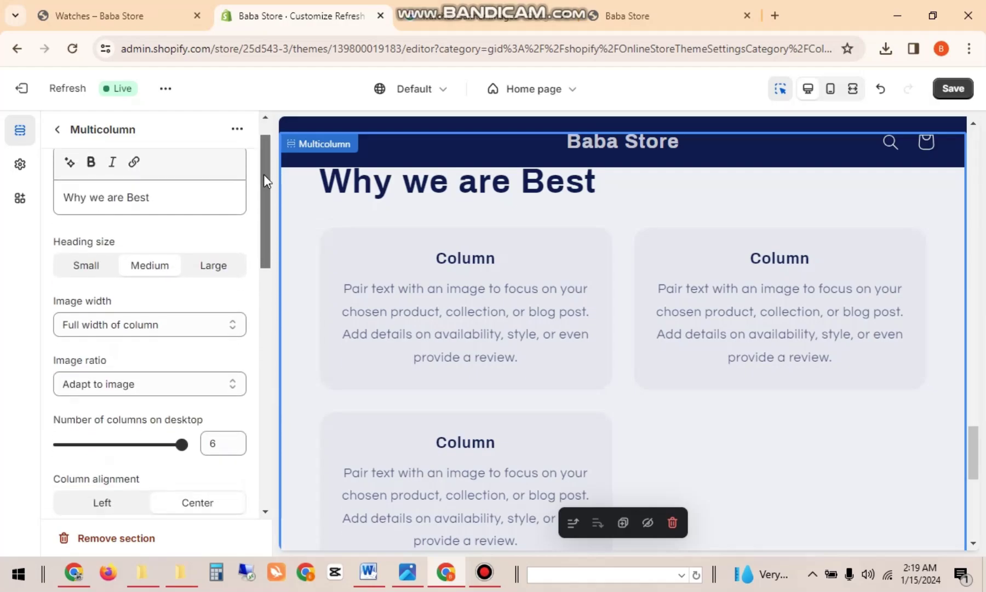
click(58, 130)
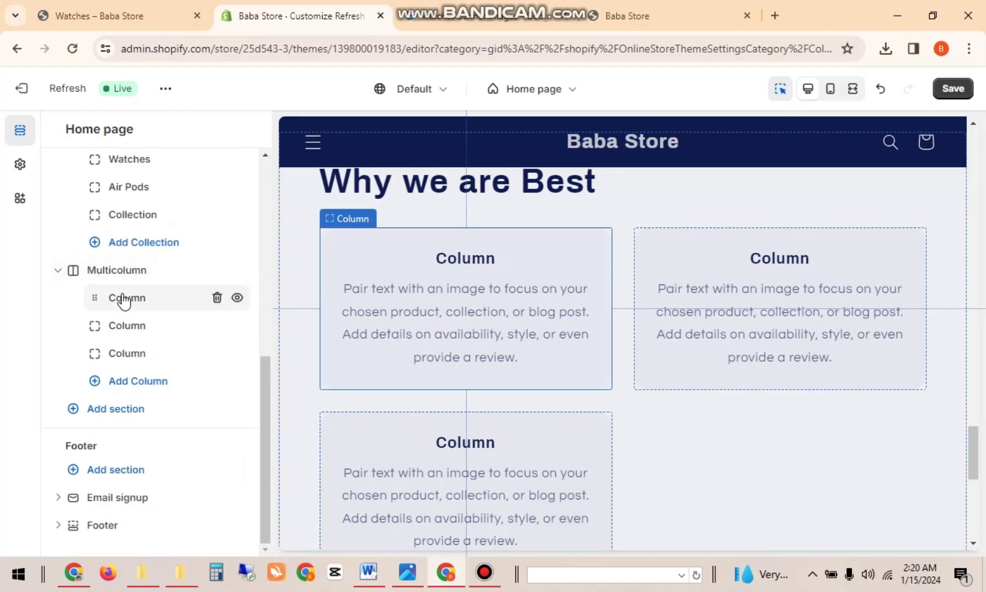
click(123, 297)
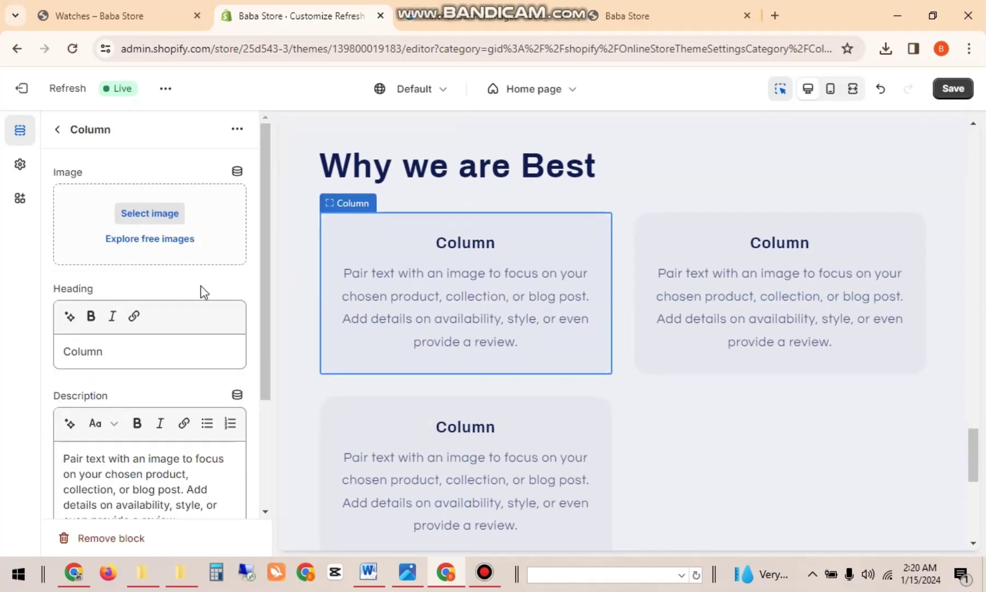
double_click(92, 353)
text(Tech Elegance Unleashed)
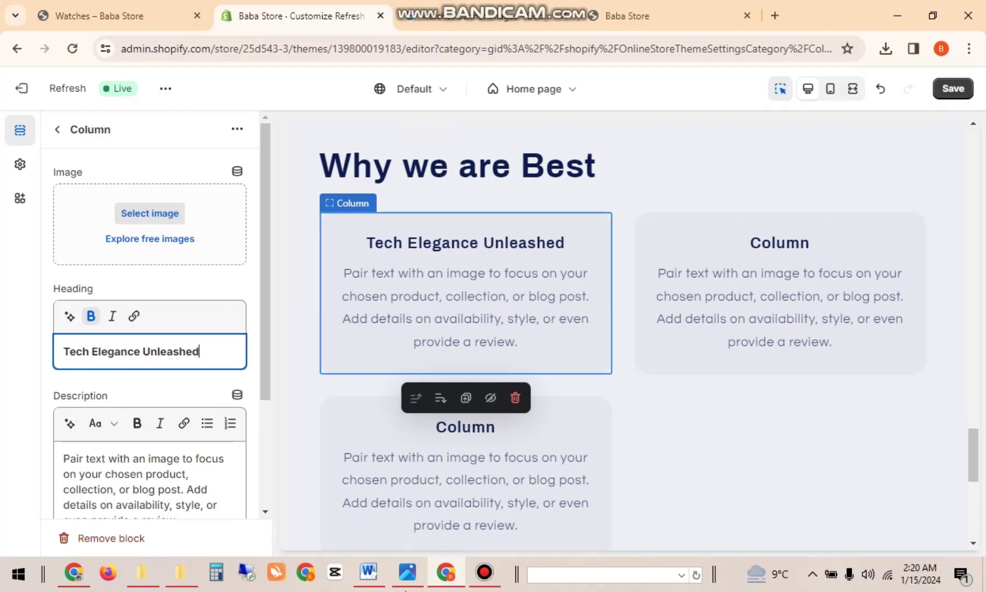
Step: Copy the "Elevate your style with our collection of digital watches" paragraph from ChatGPT and replace the first column's description with it
click(73, 572)
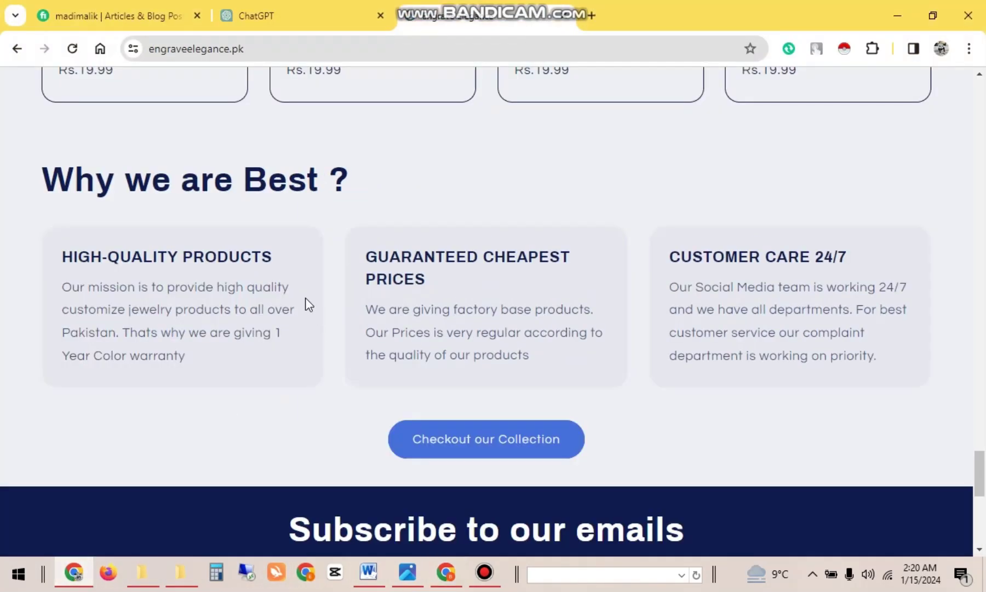
click(315, 11)
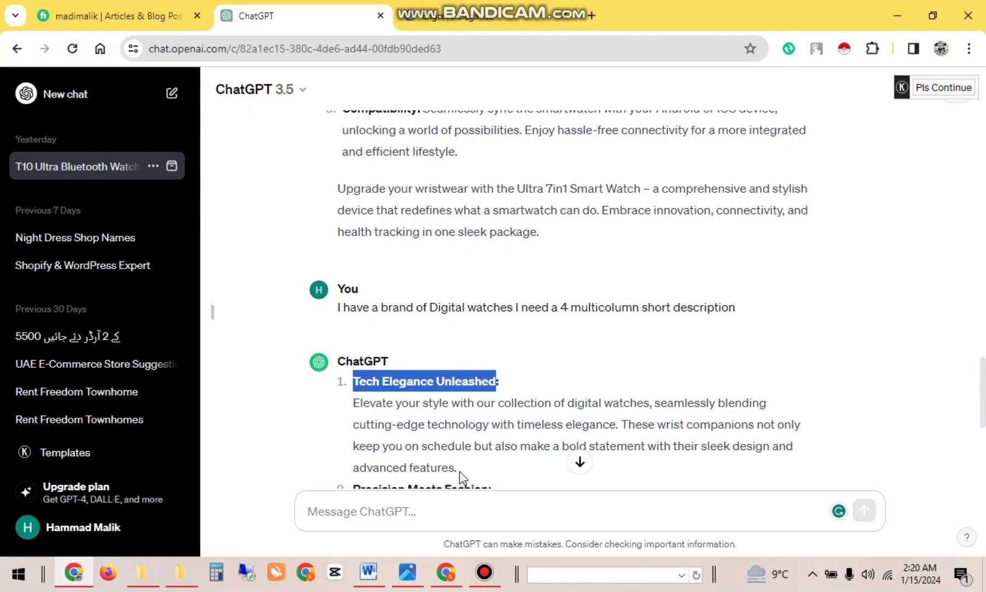
drag(459, 470, 359, 406)
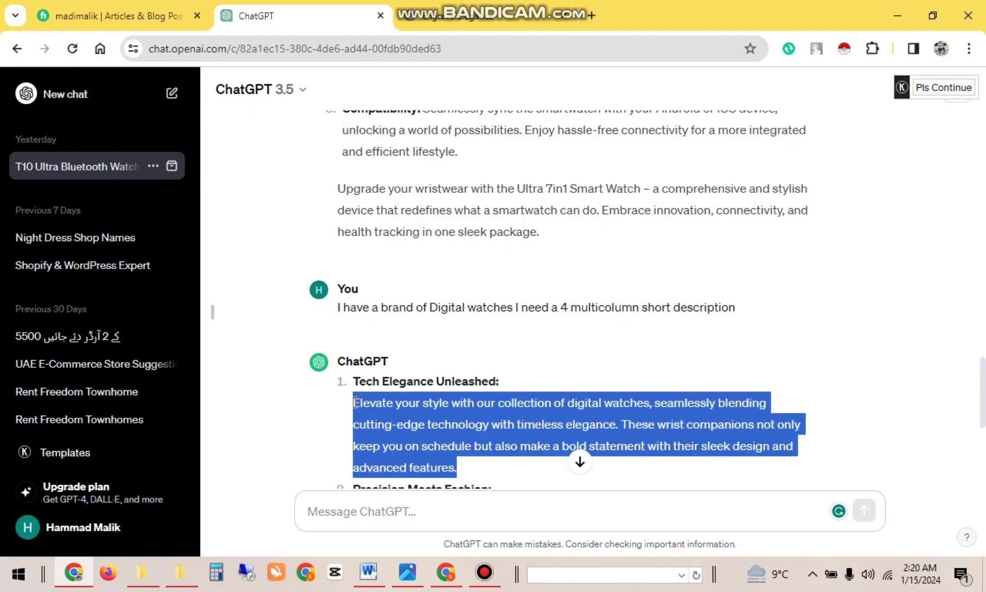
key(alt+Tab)
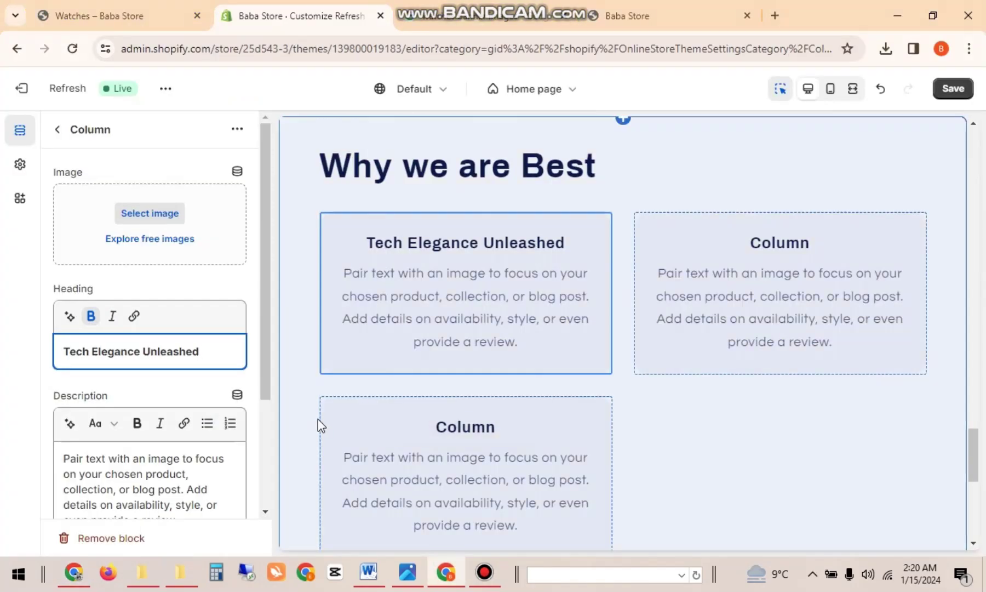
click(195, 485)
key(ctrl+a)
text(Elevate your style with our collection of digital watches, seamlessly blending cutting-edge technology with timeless elegance. These wrist companions not only keep you on schedule but also make a bold statement with their sleek design and advanced features.)
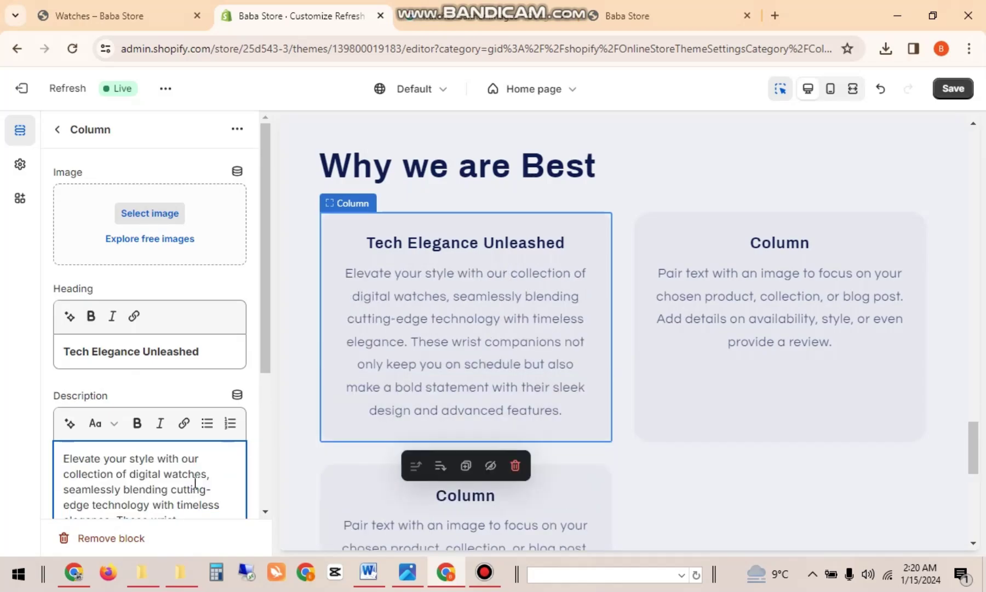
scroll(268, 395, down, 2)
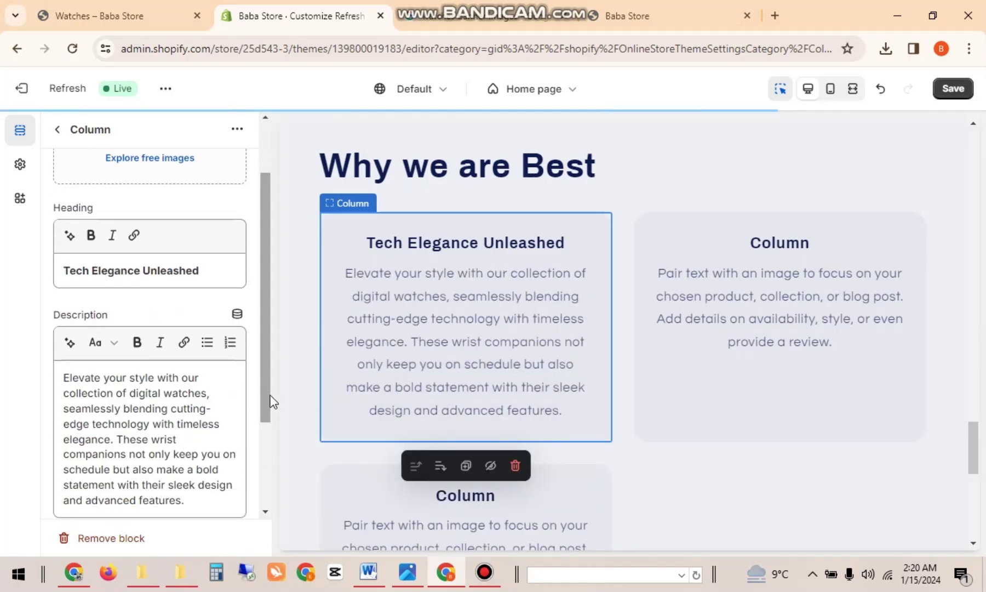
Step: Copy the title "Precision Meets Fashion" from ChatGPT and open the second column's settings in the theme editor
click(447, 573)
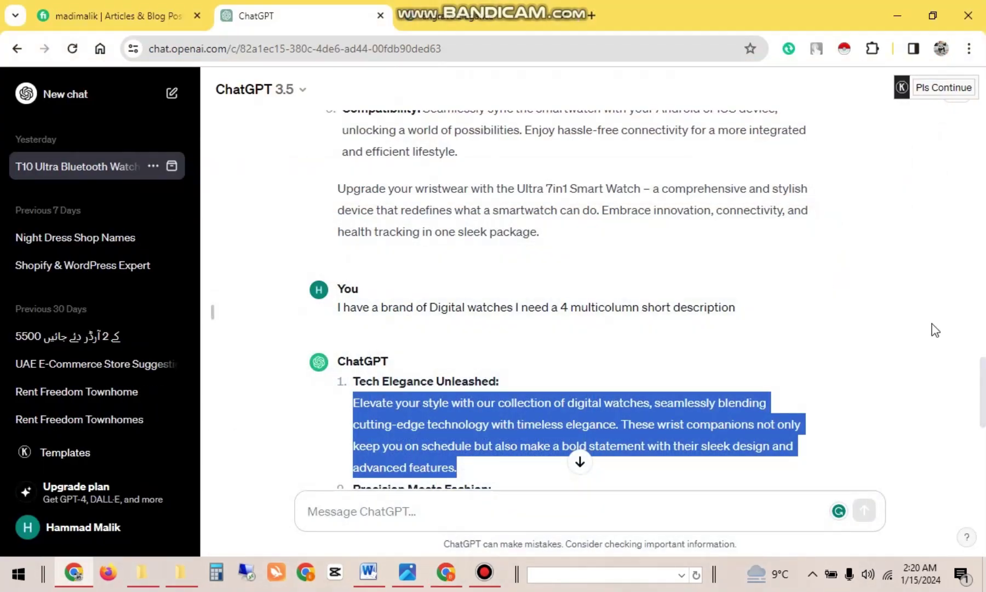
drag(984, 379, 984, 406)
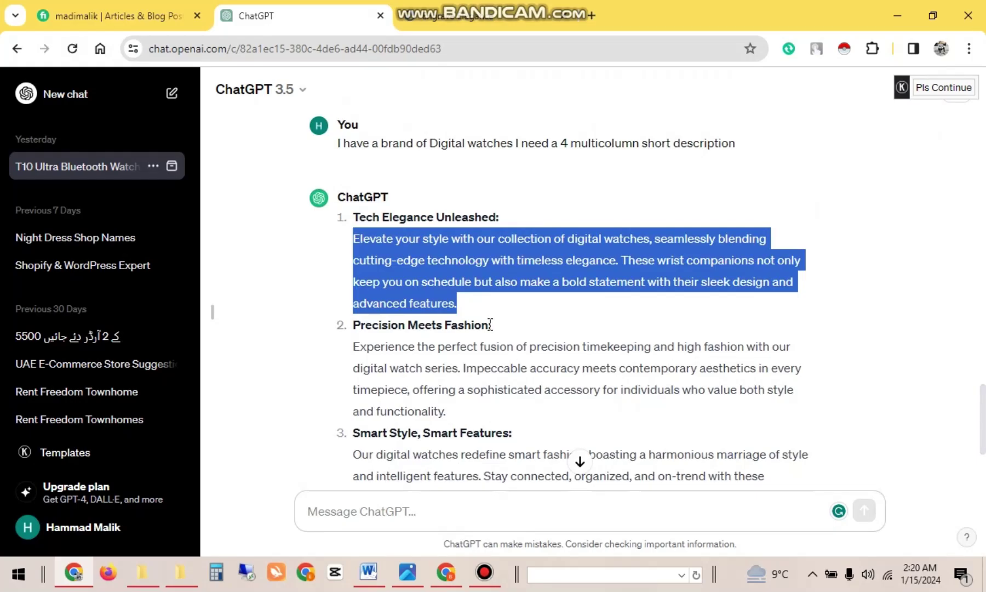
drag(490, 324, 369, 330)
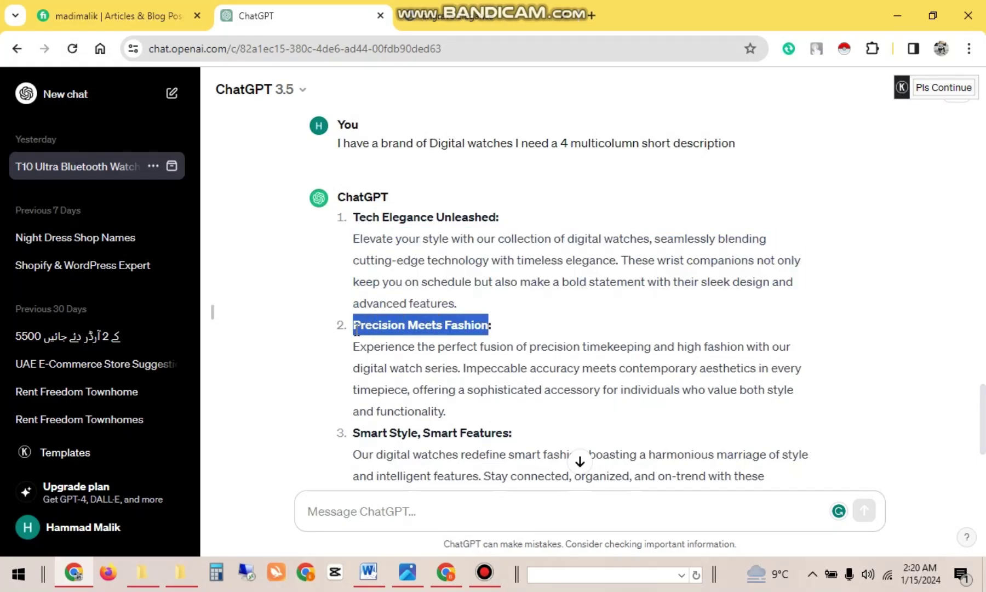
key(alt+Tab)
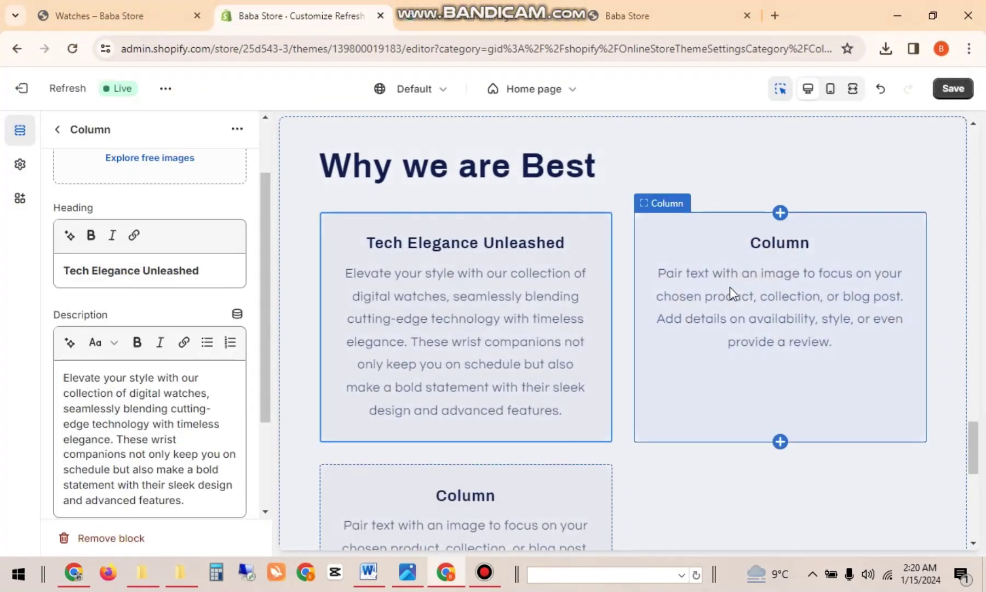
click(730, 286)
triple_click(142, 378)
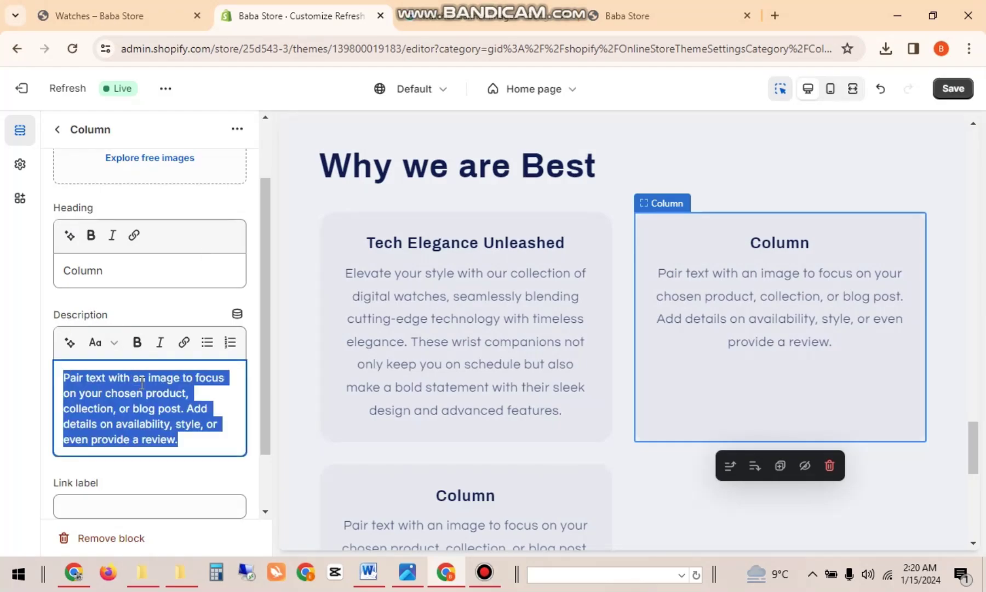
text(Precision Meets Fashion)
key(ctrl+z)
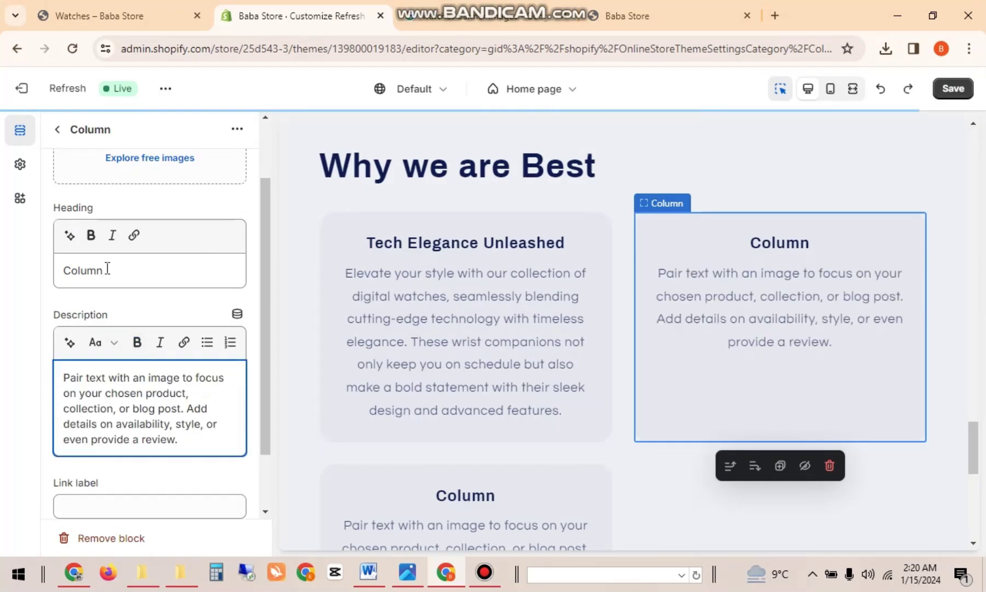
Step: Replace the second column's heading with "Precision Meets Fashion"
double_click(106, 268)
text(Precision Meets Fashion)
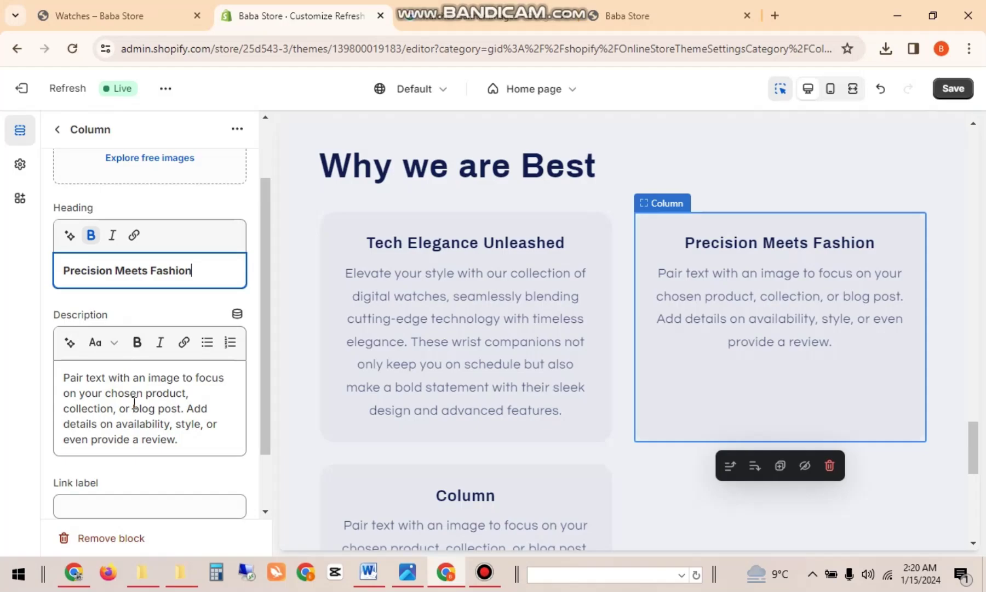
Step: Copy the "Experience the perfect fusion of precision timekeeping" paragraph from ChatGPT and try to replace the second column's description with it
key(alt+Tab)
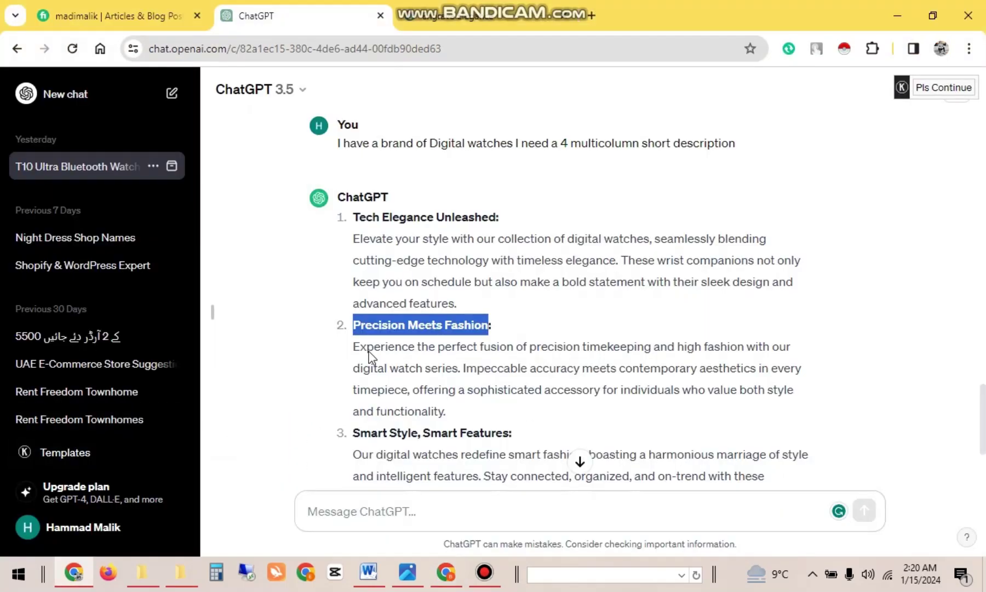
drag(349, 355, 442, 411)
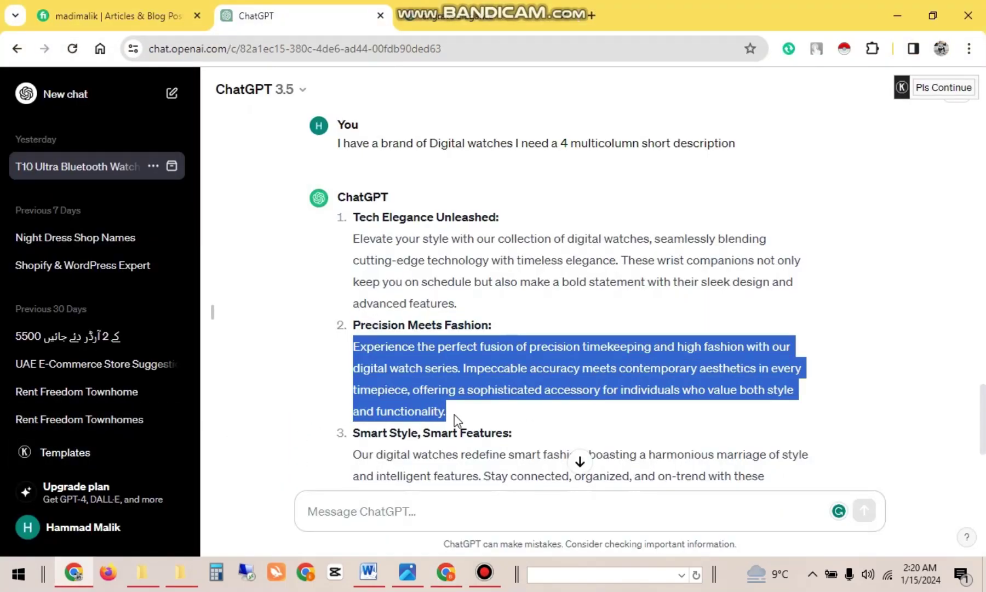
key(alt+Tab)
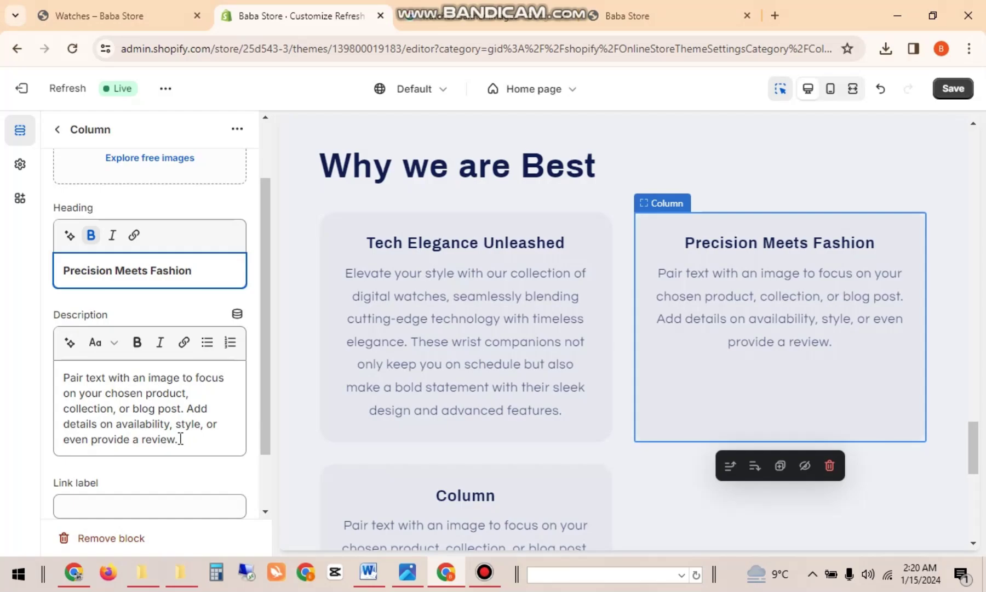
drag(180, 439, 50, 383)
click(50, 383)
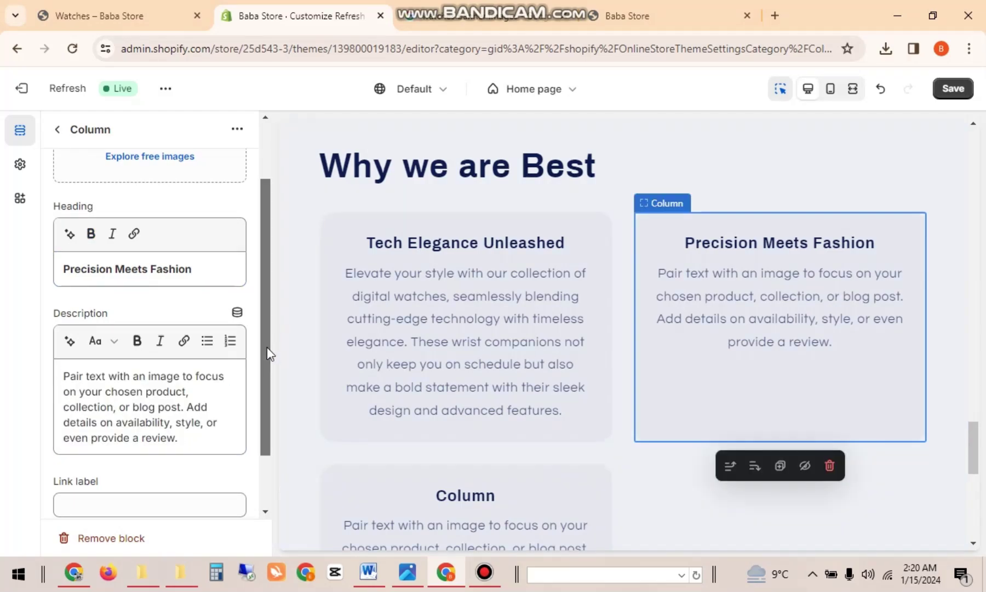
Step: Add the black earbuds image from the store library to the "Precision Meets Fashion" column
drag(267, 347, 265, 404)
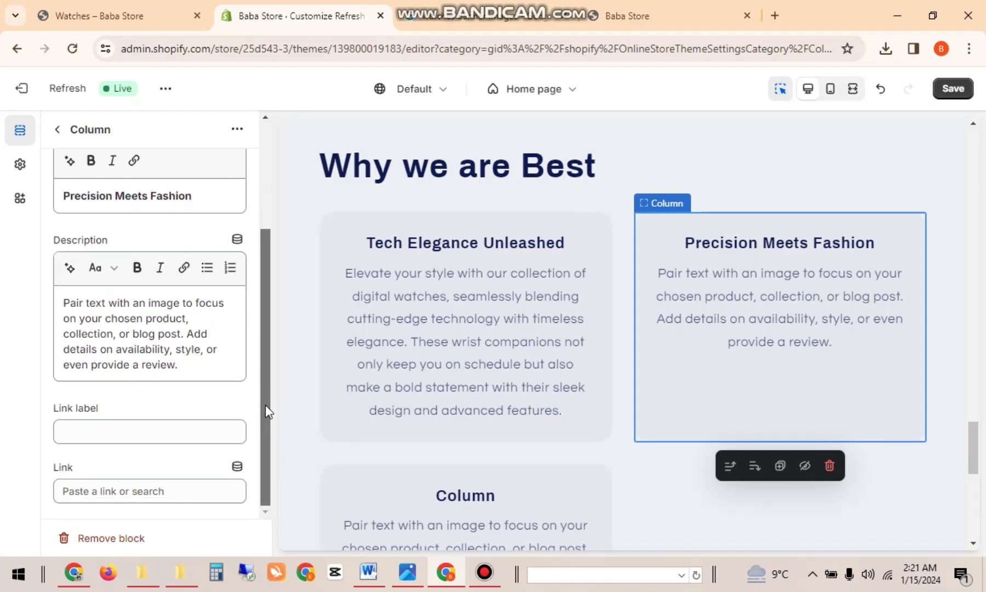
click(182, 432)
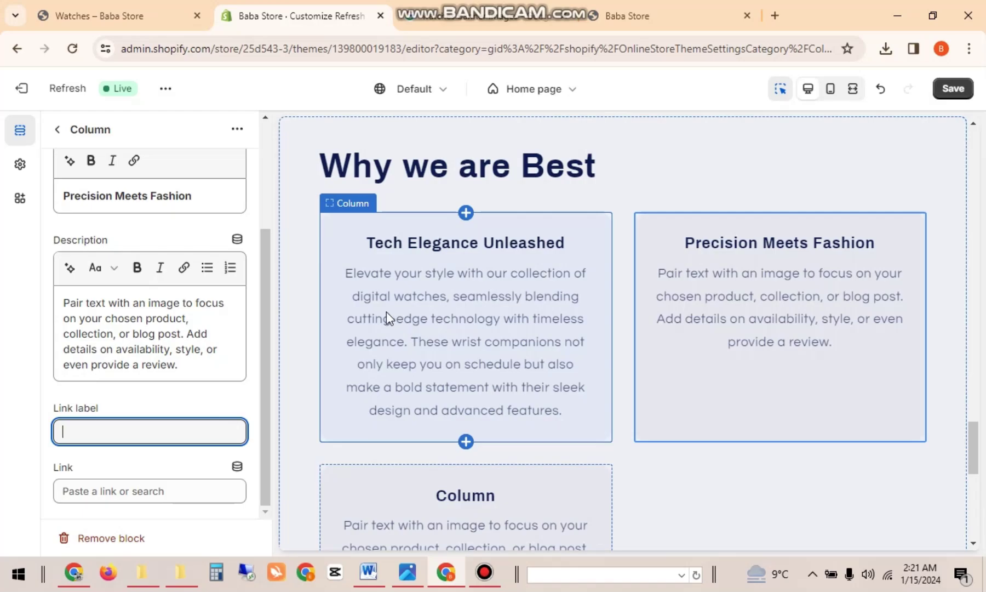
drag(267, 334, 264, 197)
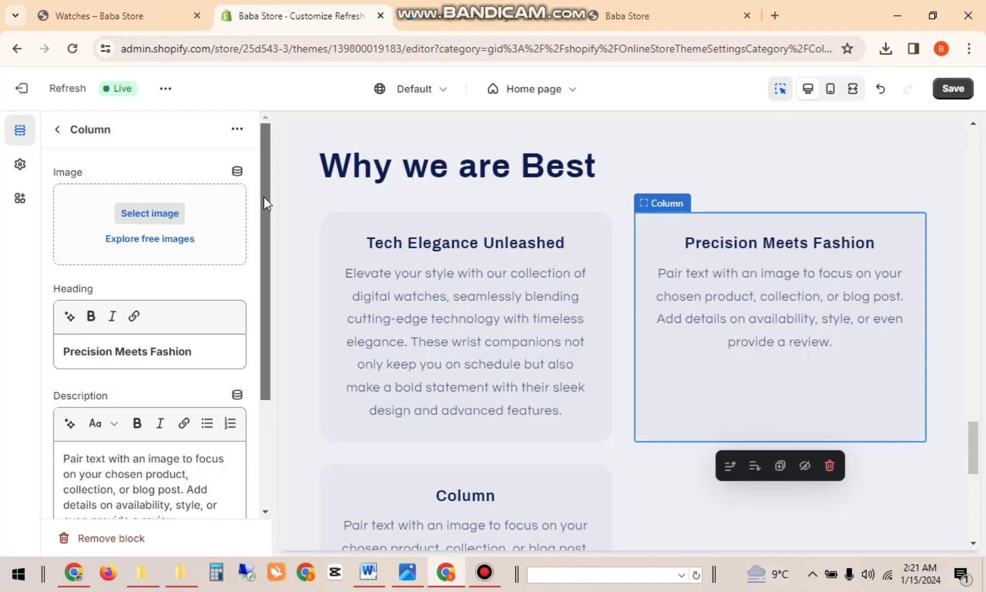
click(169, 213)
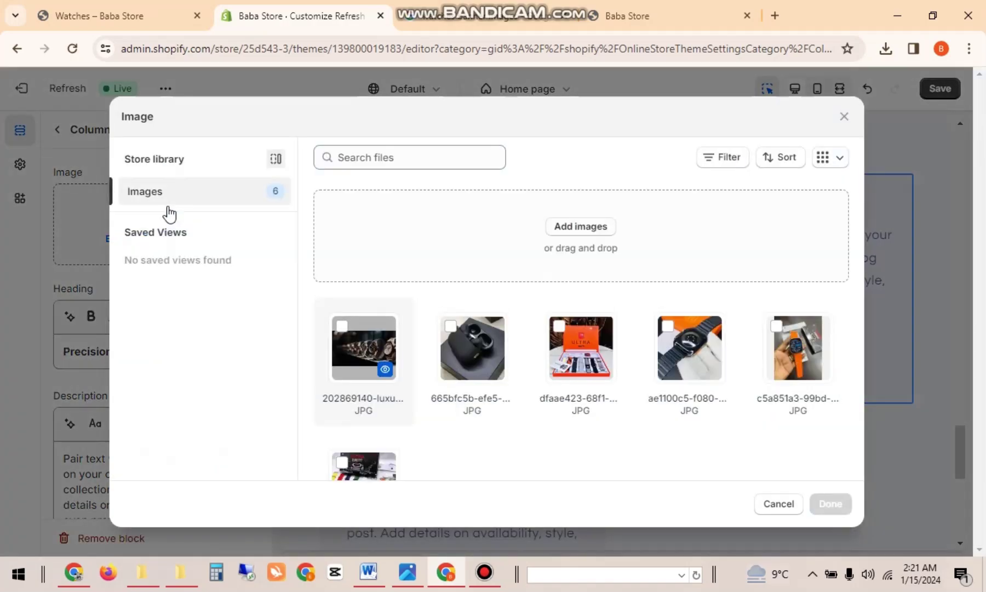
click(445, 345)
click(831, 504)
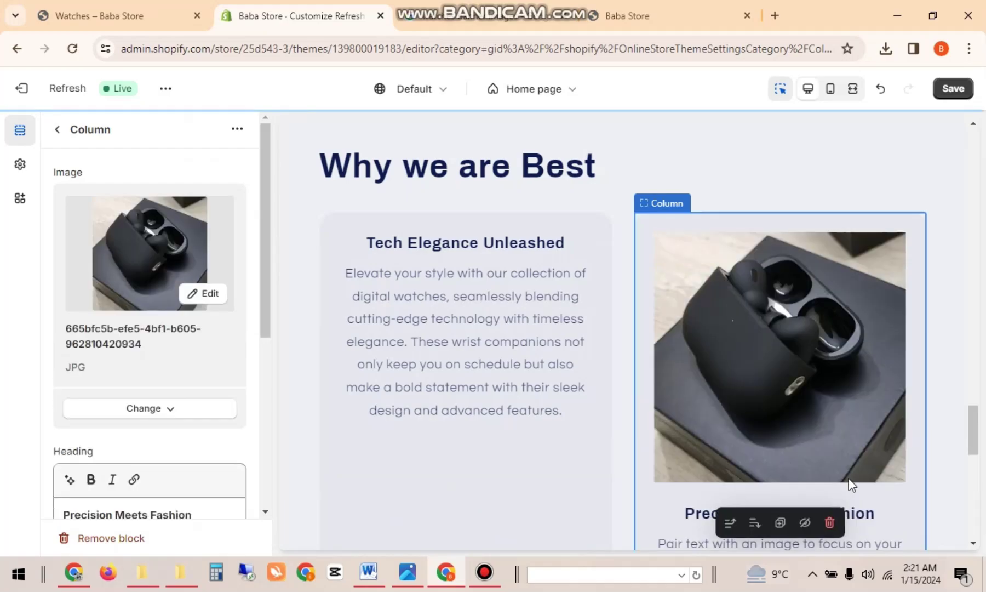
mouse_move(971, 415)
mouse_down()
mouse_move(972, 447)
mouse_move(970, 419)
mouse_up()
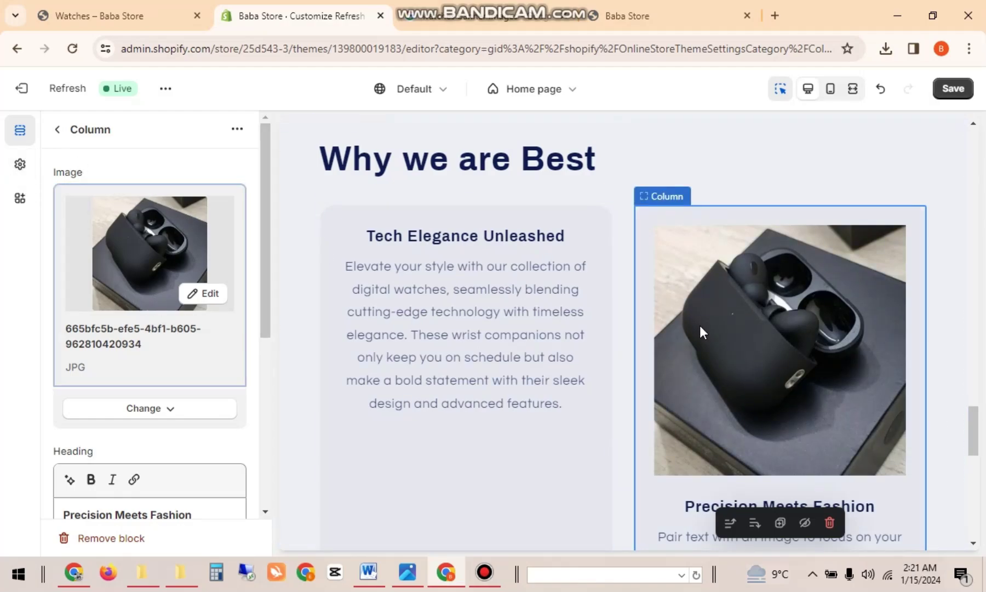
click(155, 247)
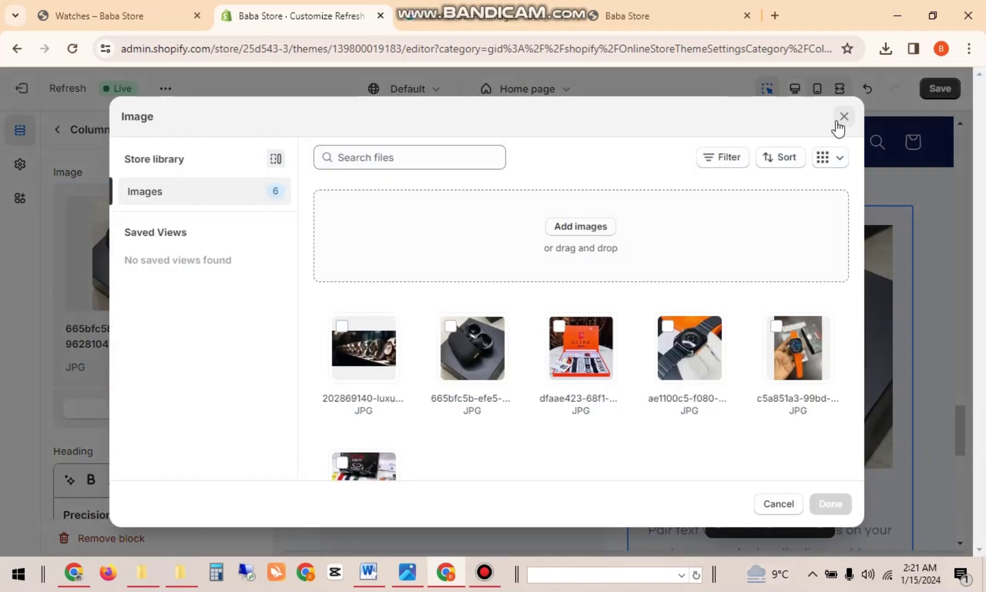
click(843, 116)
click(57, 129)
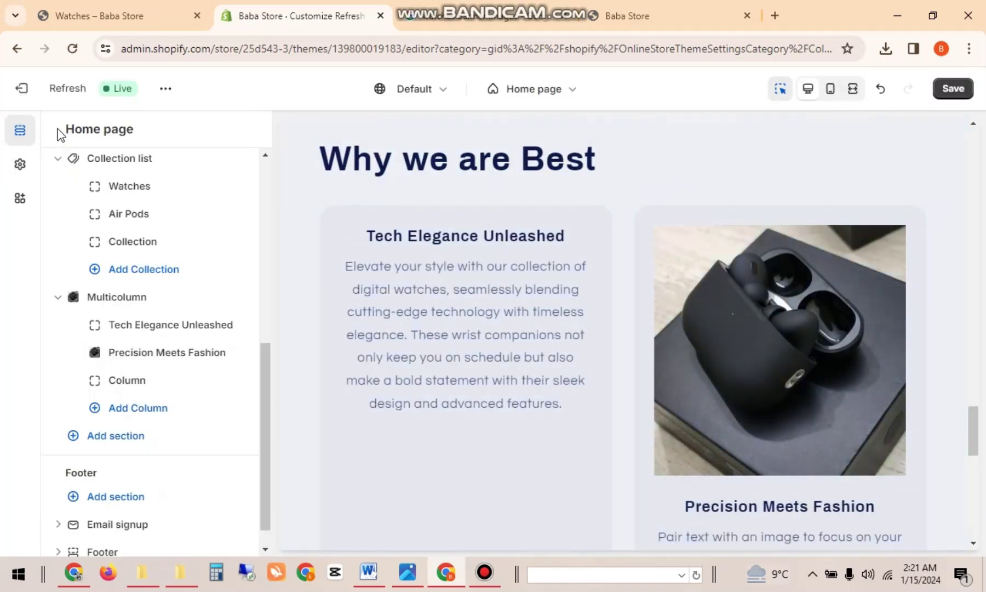
click(131, 351)
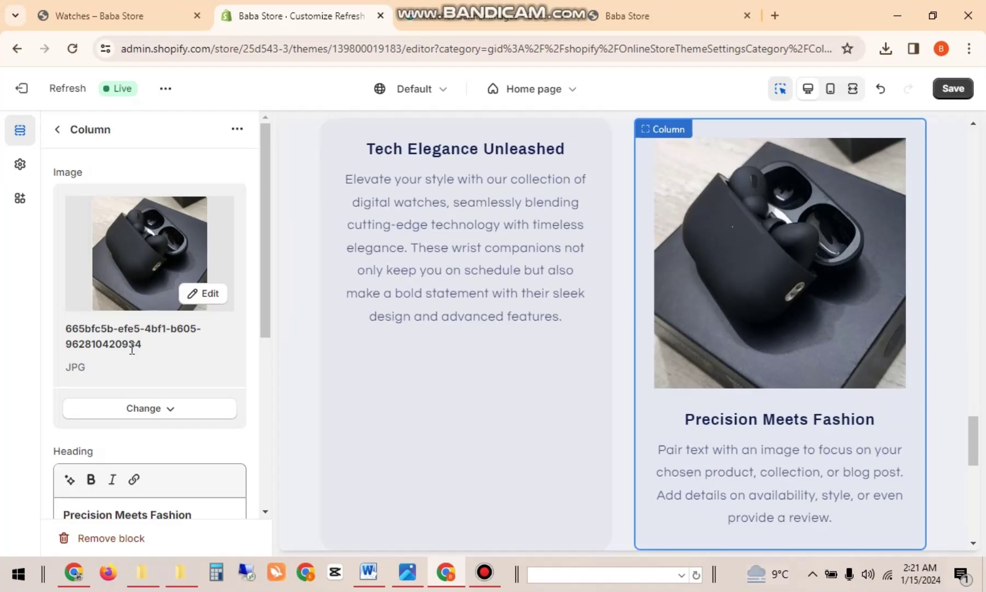
click(156, 298)
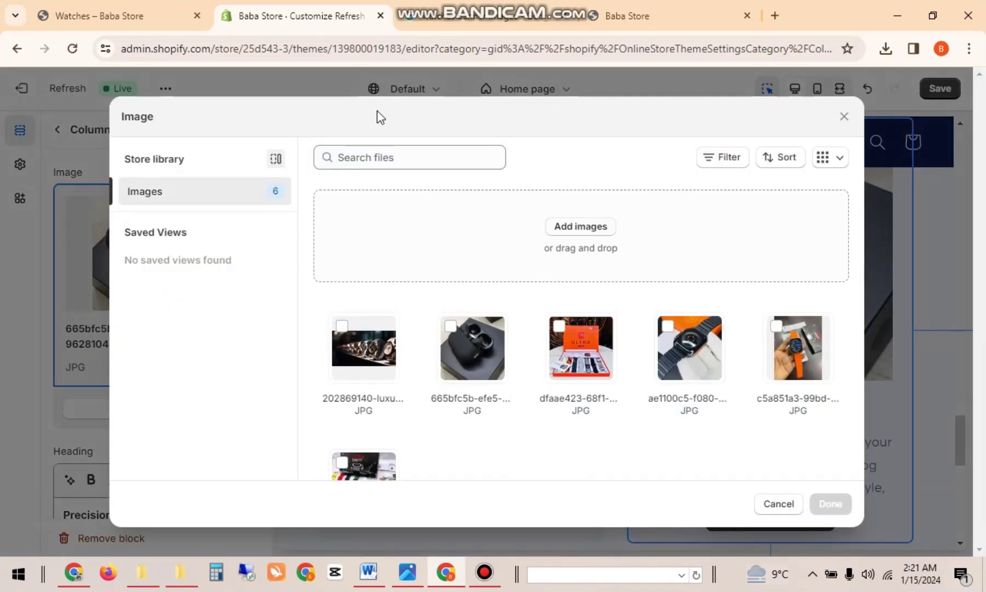
click(843, 118)
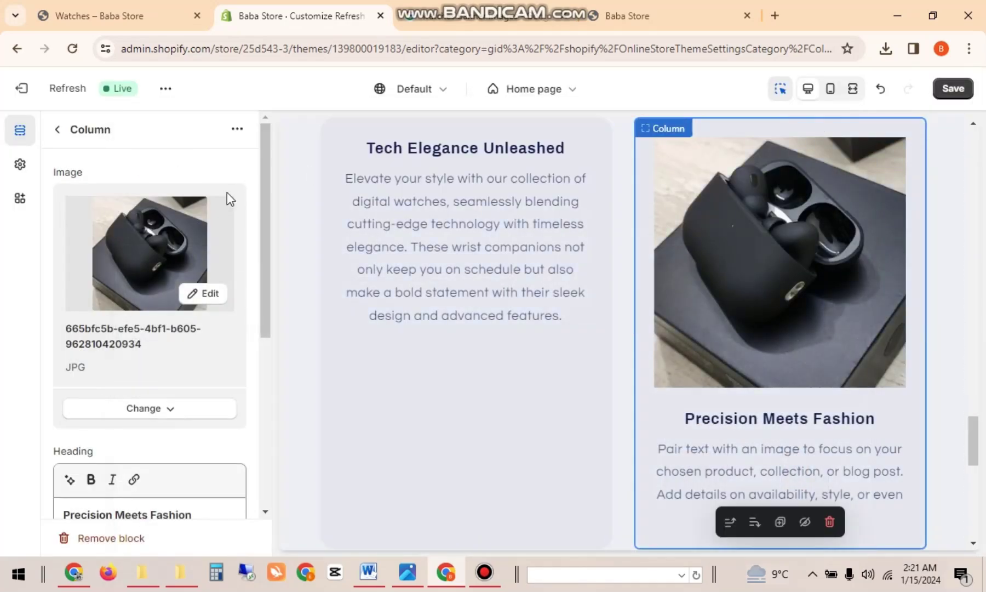
click(175, 231)
click(846, 118)
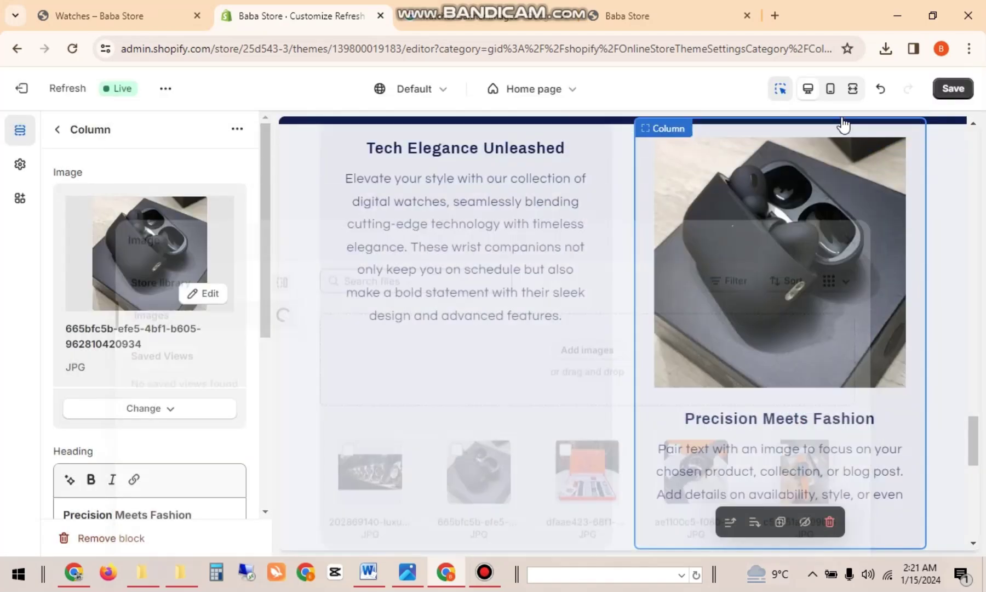
Step: Delete the "Precision Meets Fashion" column from the Multicolumn section
click(58, 130)
mouse_move(157, 363)
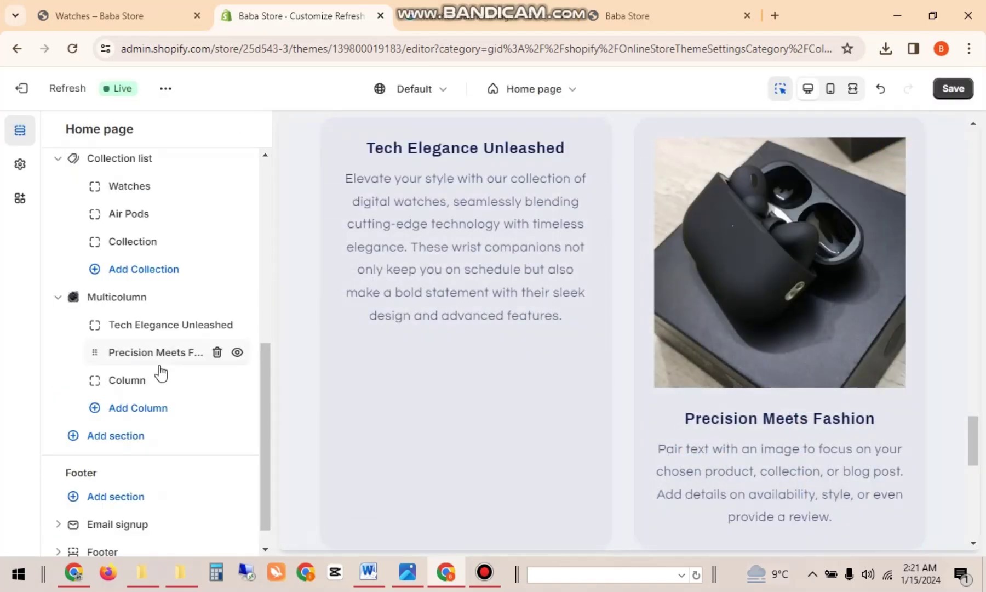
click(217, 353)
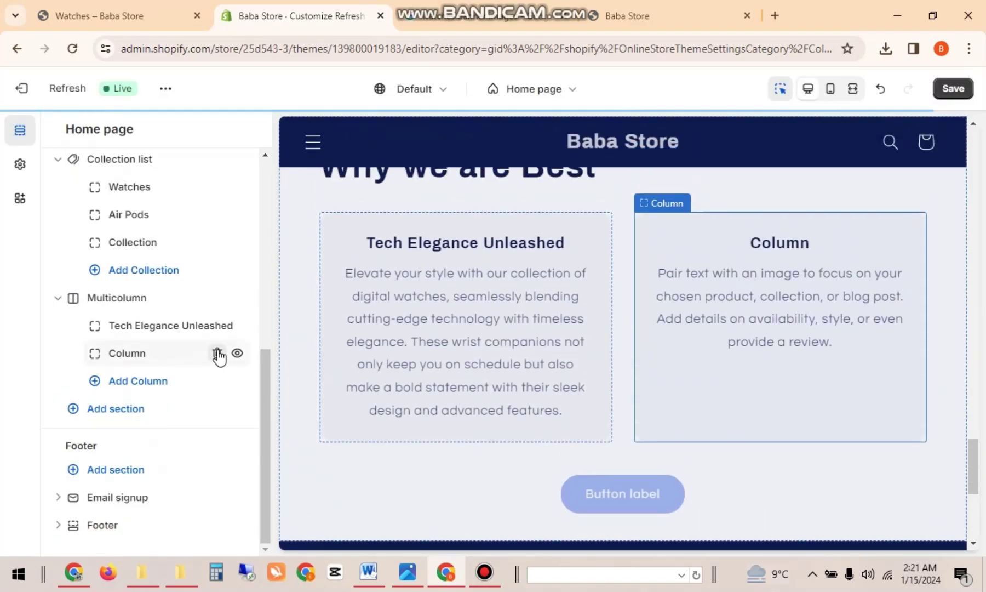
Step: Copy the title "Smart Style, Smart Features" from ChatGPT and set it as the heading of the remaining default column
key(alt+Tab)
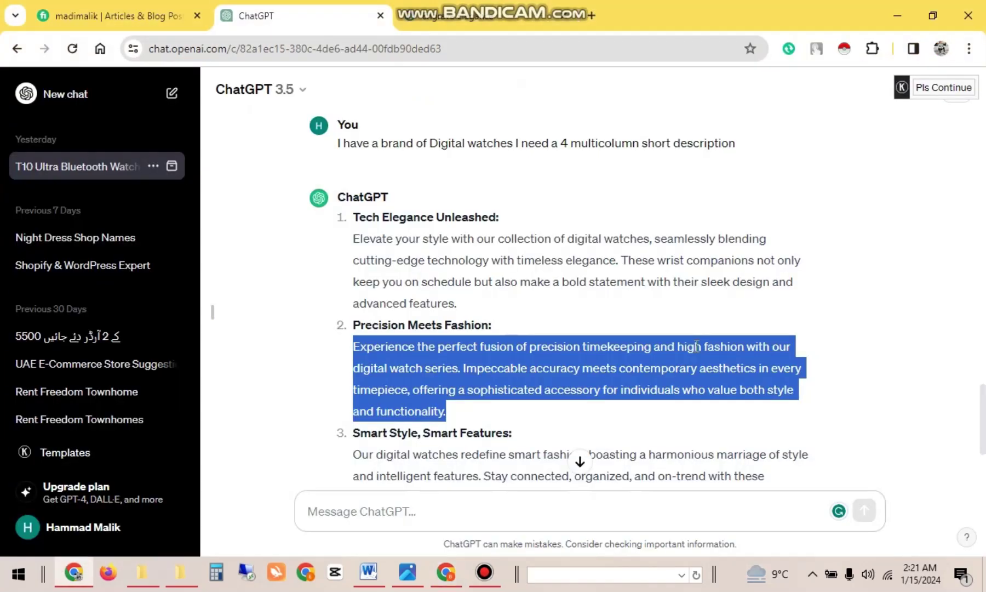
drag(985, 419, 984, 440)
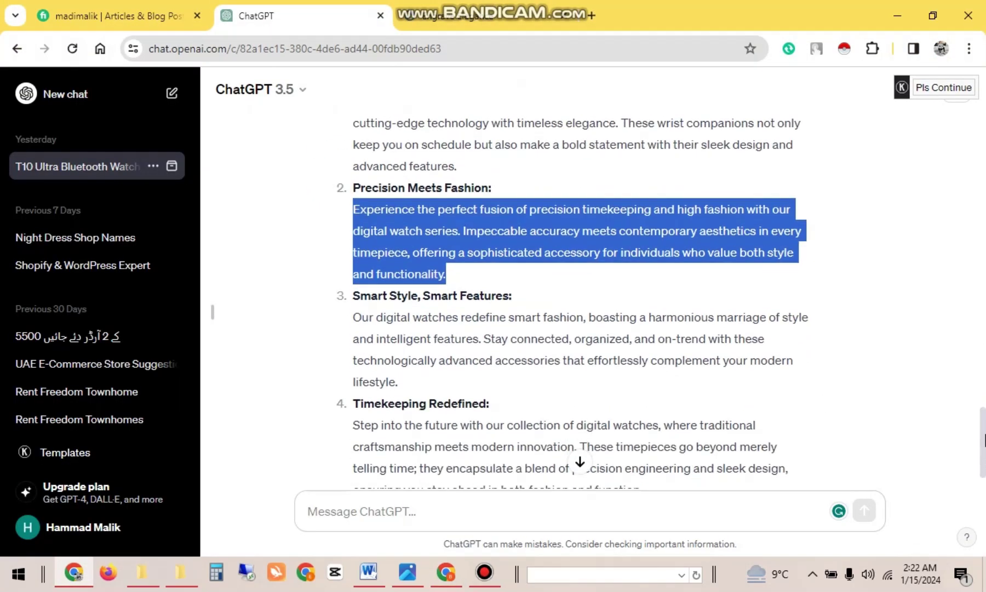
drag(510, 296, 402, 300)
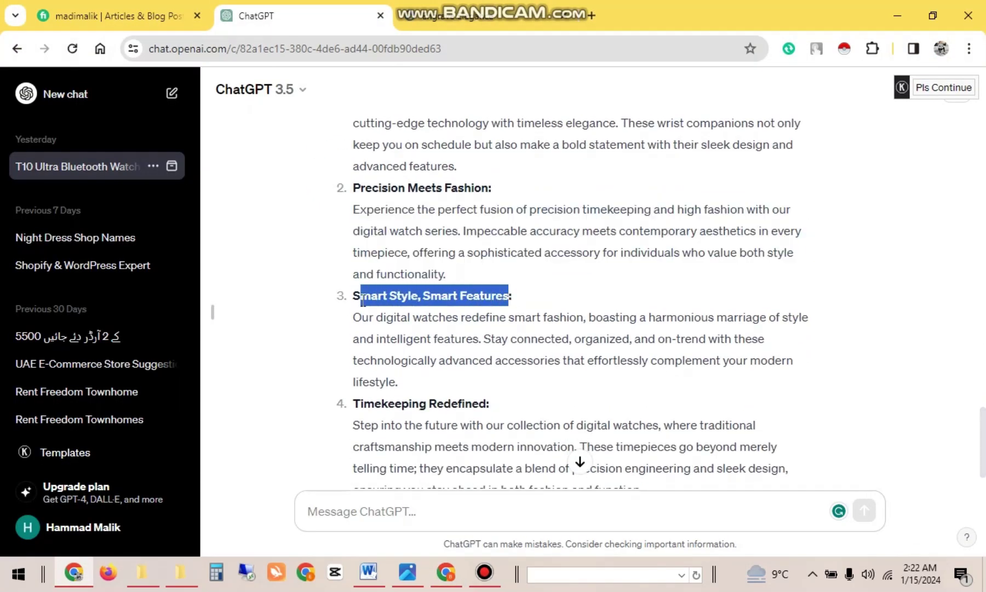
key(alt+Tab)
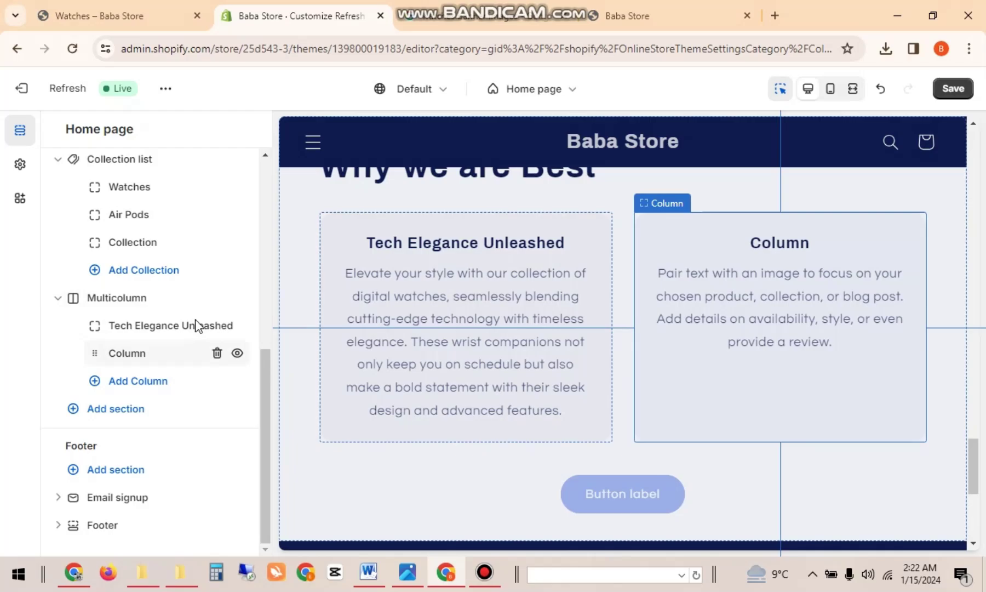
click(165, 353)
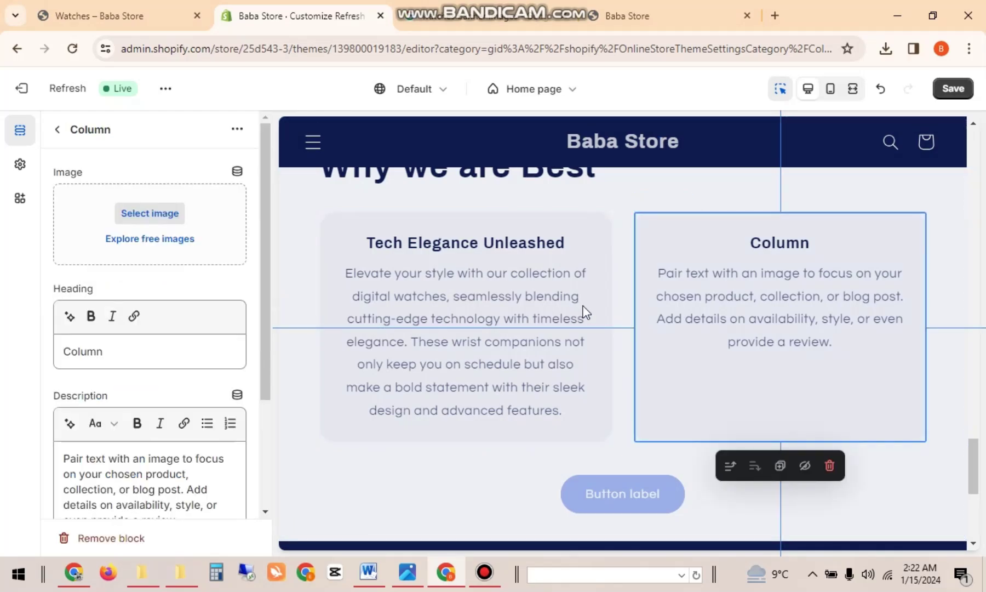
double_click(102, 352)
text(Smart Style, Smart Features)
Step: Copy the "Our digital watches redefine smart fashion" paragraph from ChatGPT and replace the "Smart Style, Smart Features" column's description with it
key(alt+Tab)
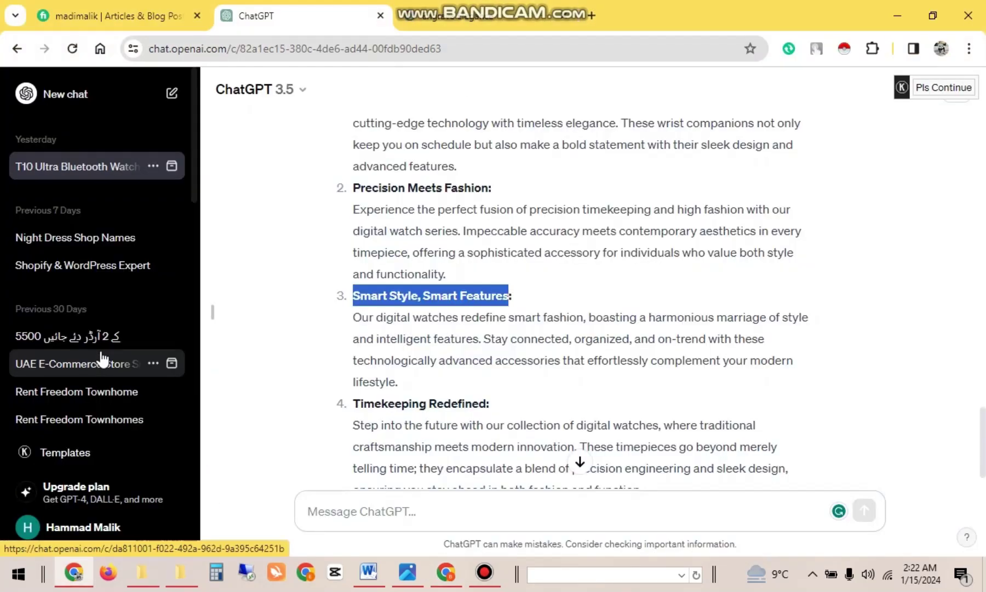
drag(406, 384, 349, 321)
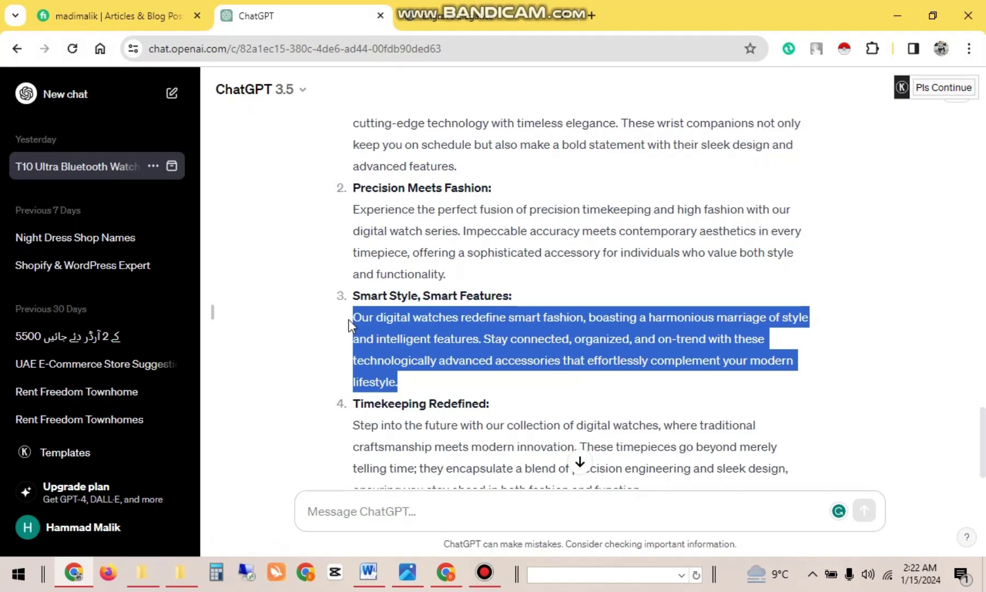
key(ctrl+c)
key(alt+Tab)
click(144, 486)
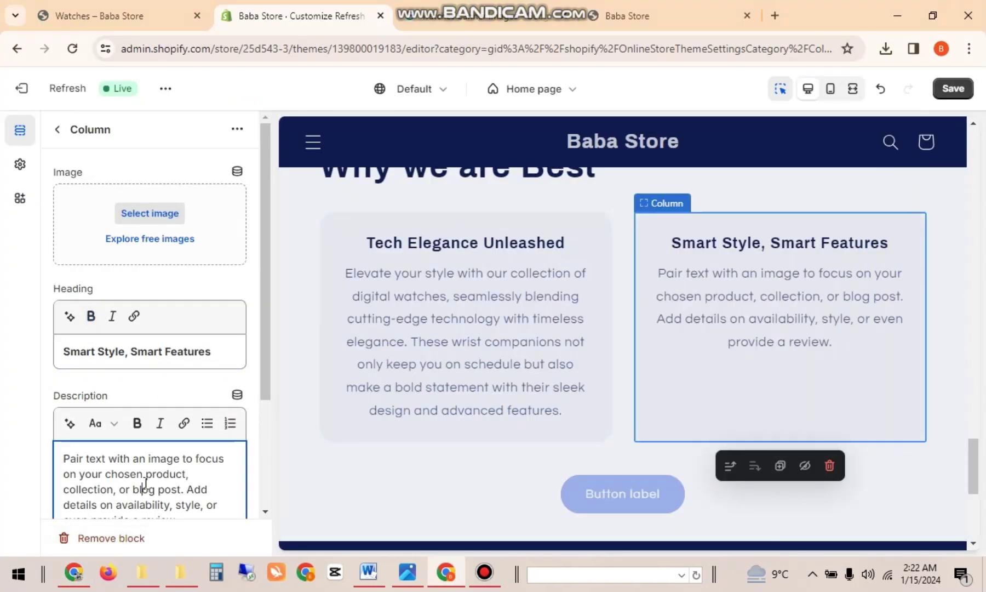
key(ctrl+a)
key(ctrl+v)
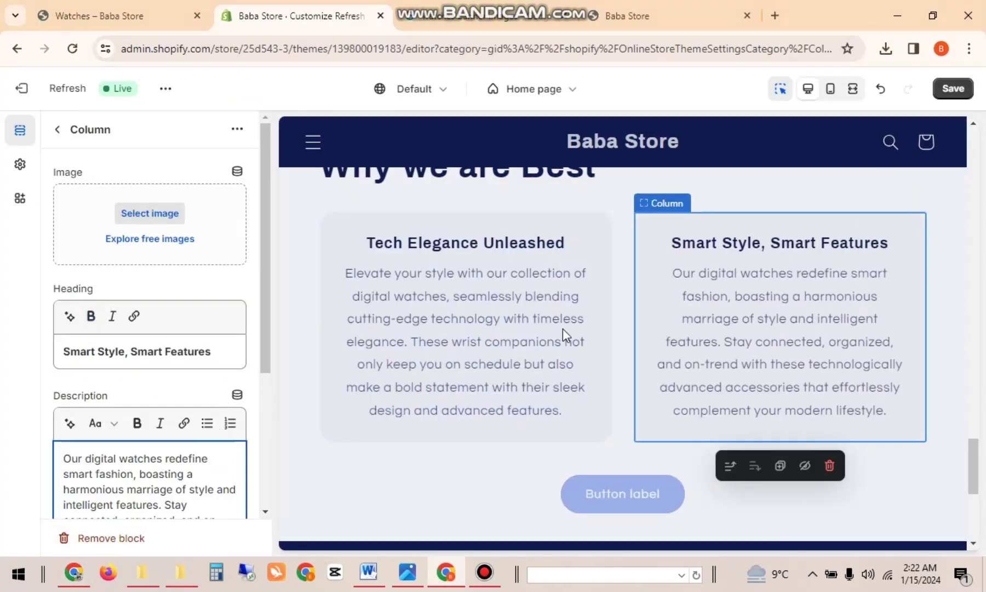
Step: Save the theme changes and review the "Why we are Best" and Collections sections on the reloaded storefront
click(953, 88)
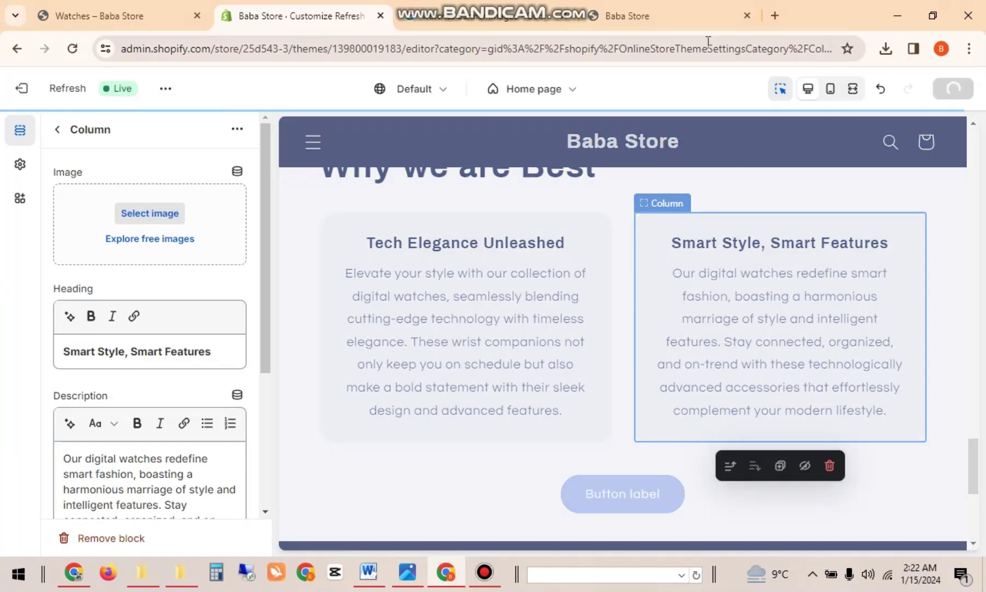
click(669, 15)
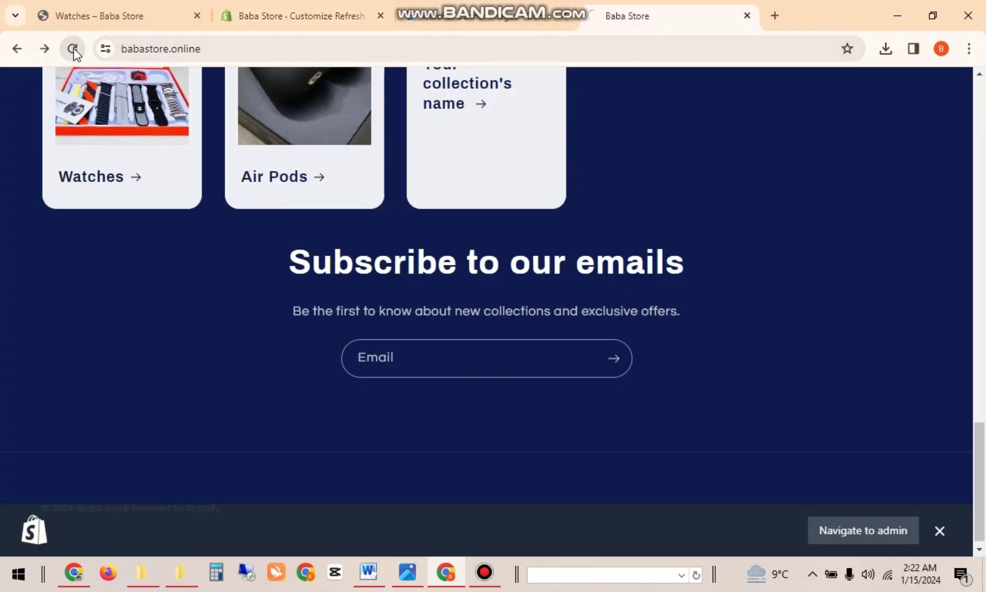
click(73, 47)
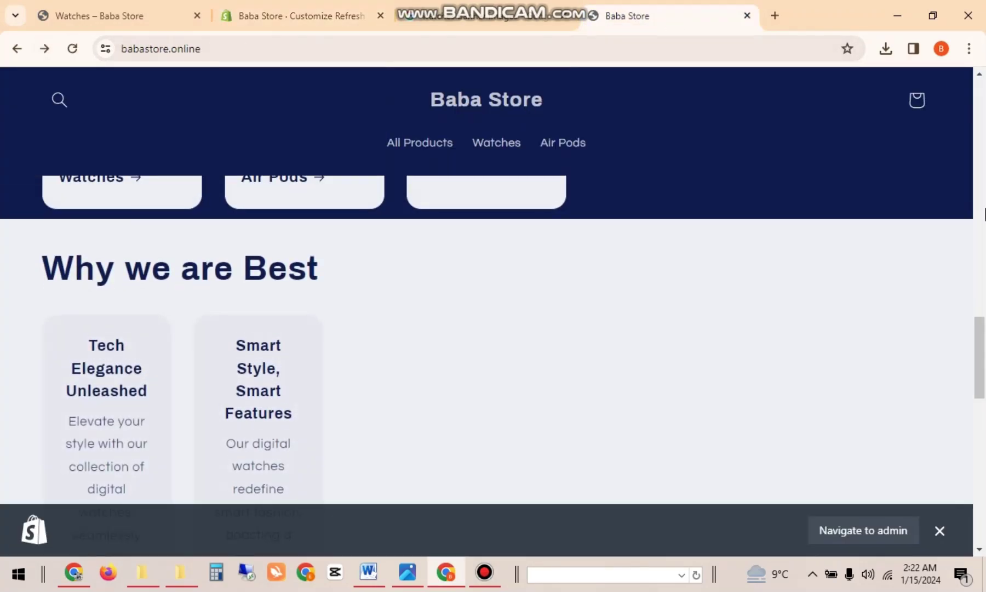
drag(978, 352, 956, 314)
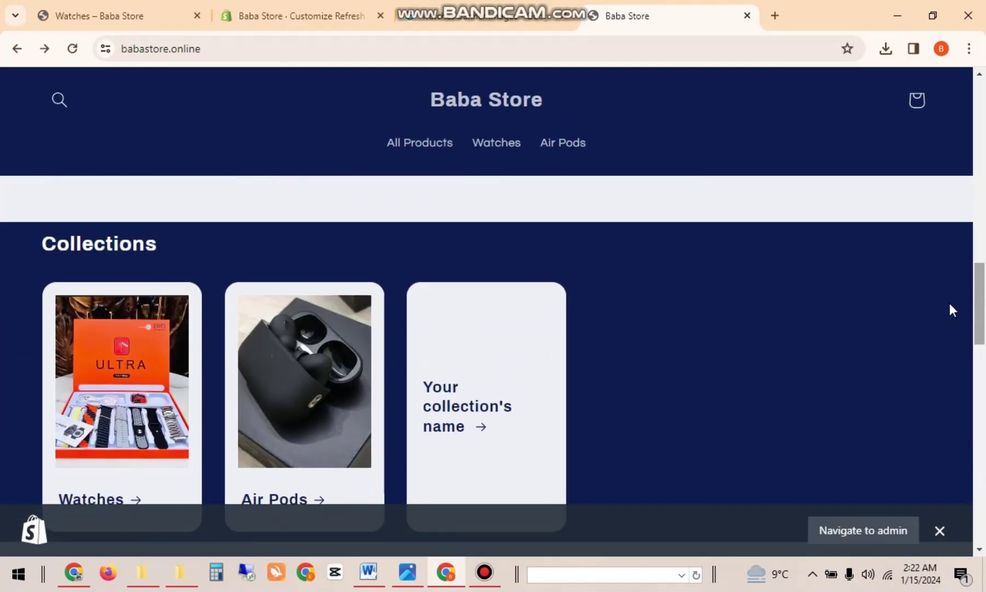
Step: Look through the "Tech Elegance Unleashed" column's settings, the theme color settings and the home page's section list in the theme editor
click(296, 16)
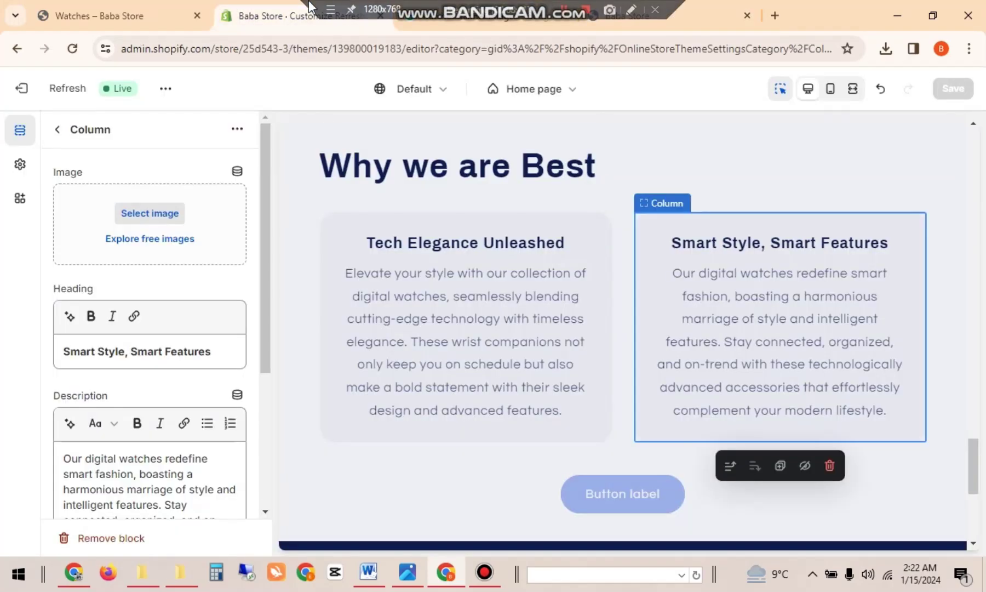
click(57, 130)
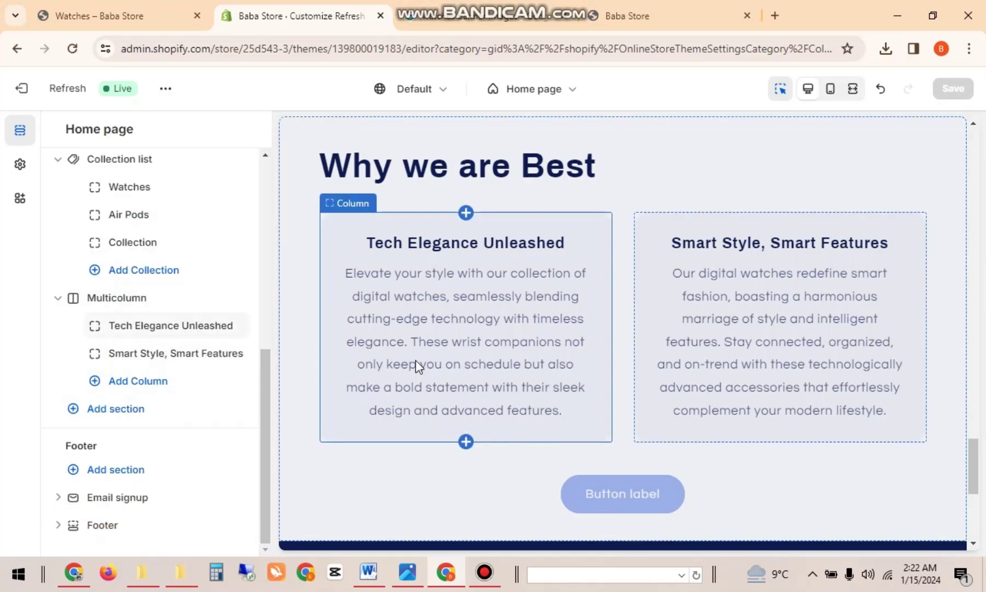
click(464, 368)
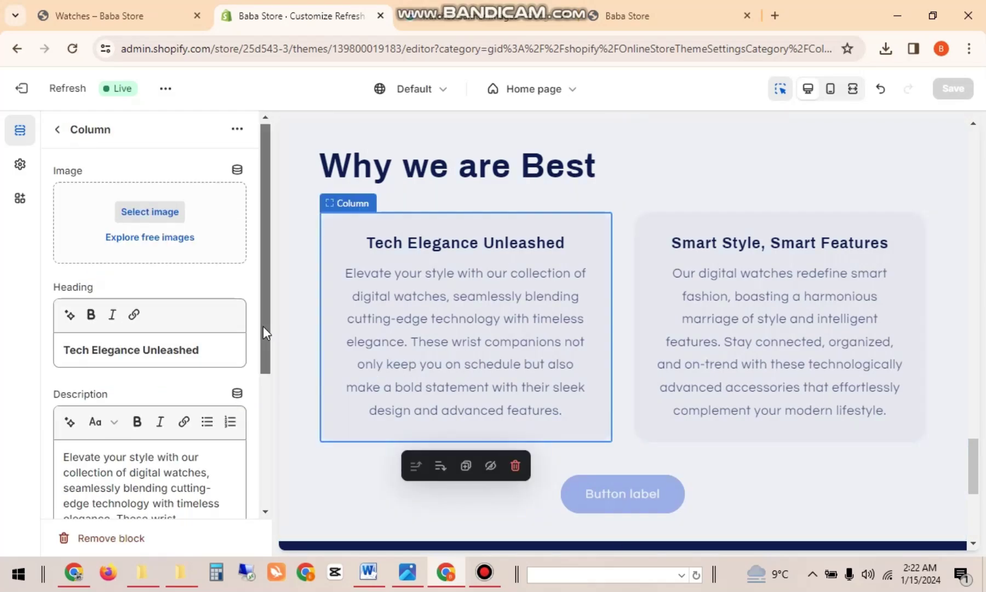
drag(263, 326, 248, 467)
drag(71, 287, 6, 195)
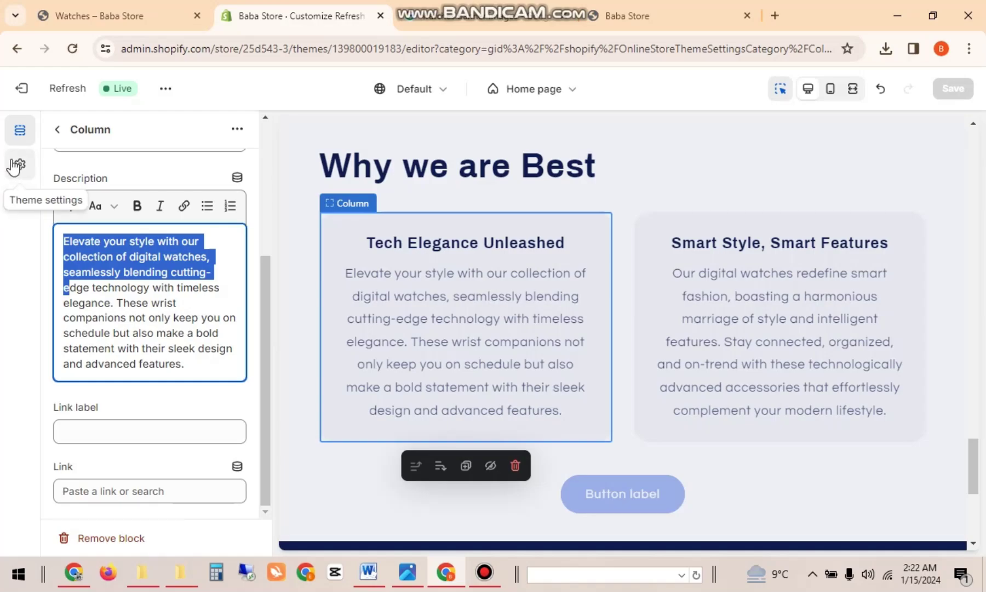
click(18, 166)
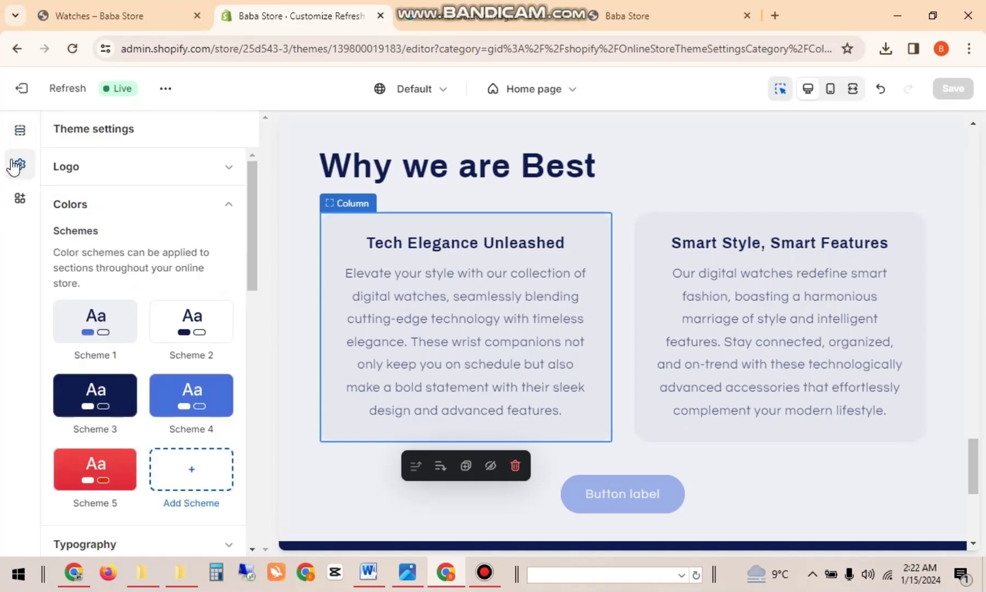
click(20, 131)
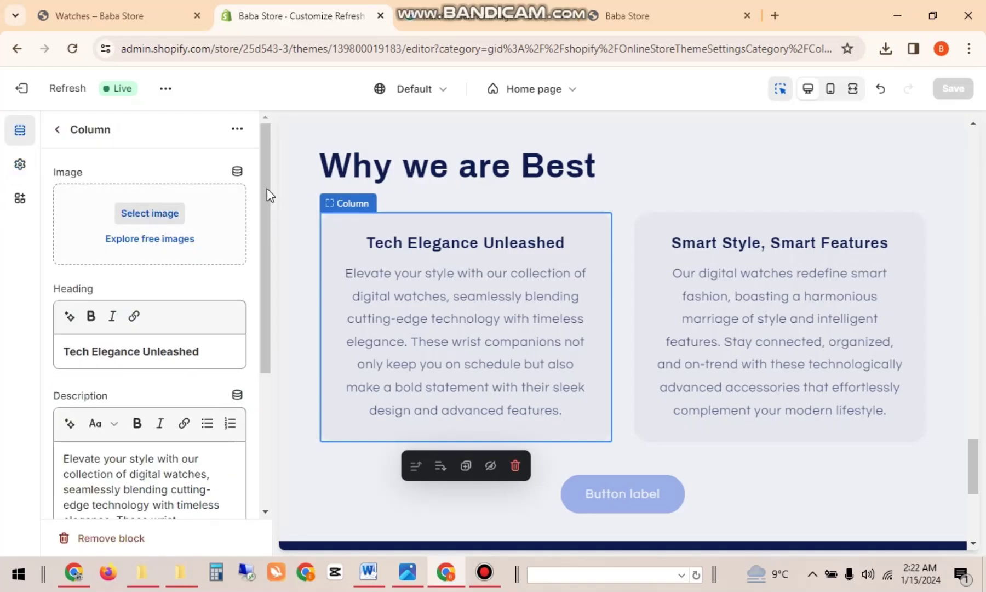
scroll(267, 188, down, 4)
scroll(243, 361, up, 4)
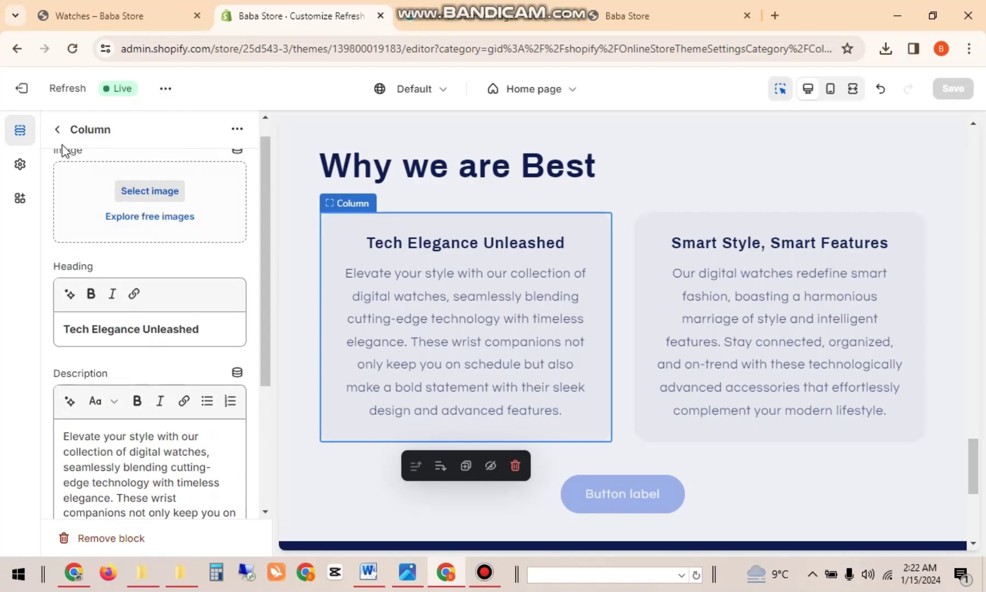
click(57, 130)
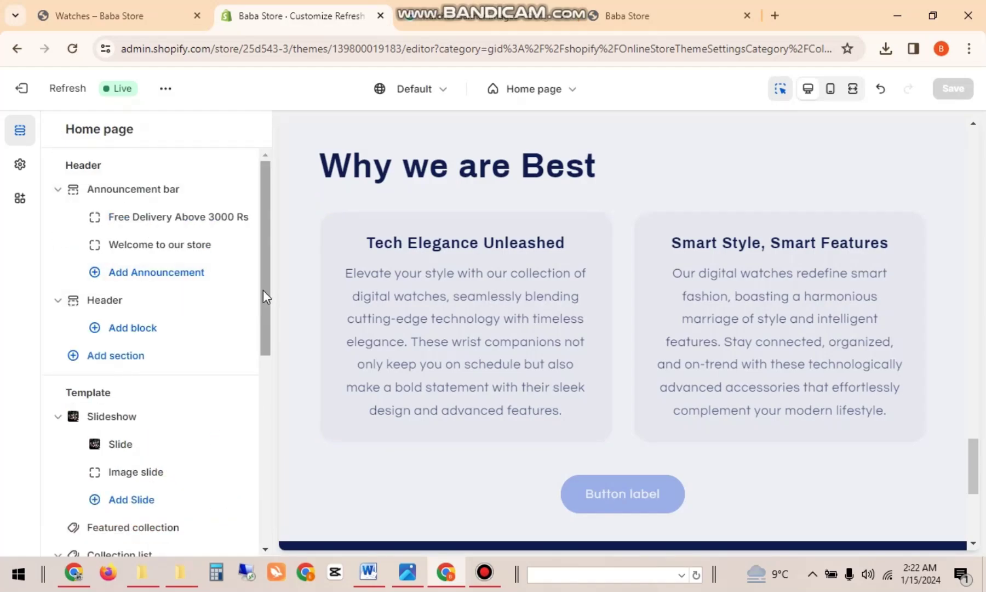
drag(264, 290, 247, 408)
scroll(247, 408, down, 5)
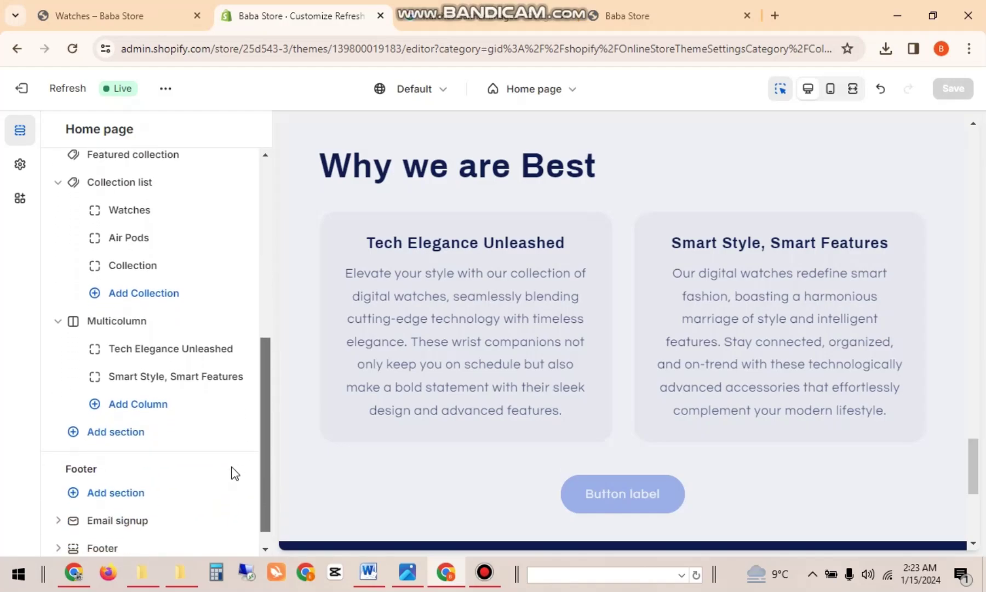
Step: Set the Multicolumn section's image width to "One-third width of column" and save the theme
click(110, 323)
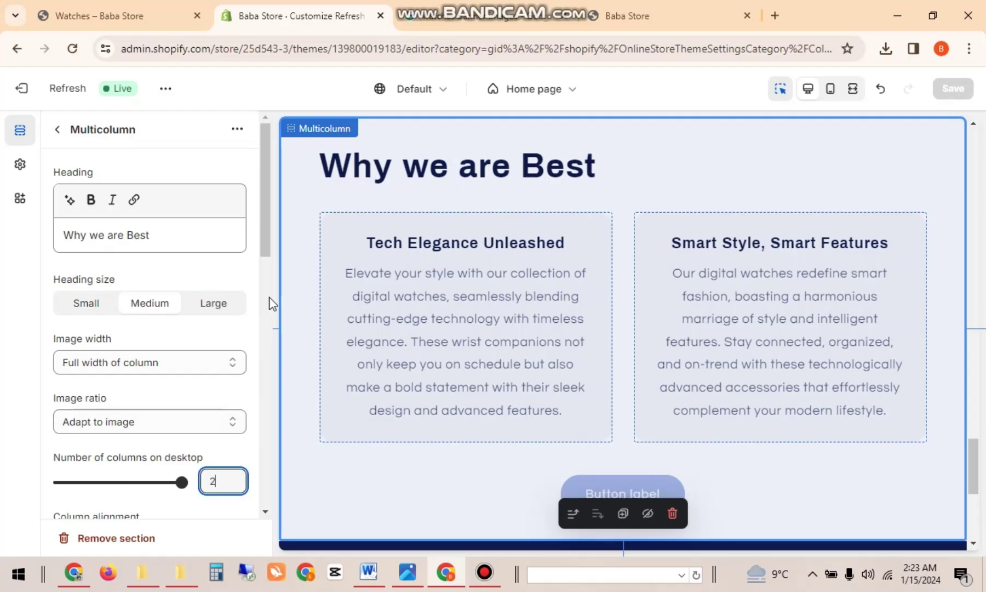
scroll(264, 247, down, 1)
click(177, 339)
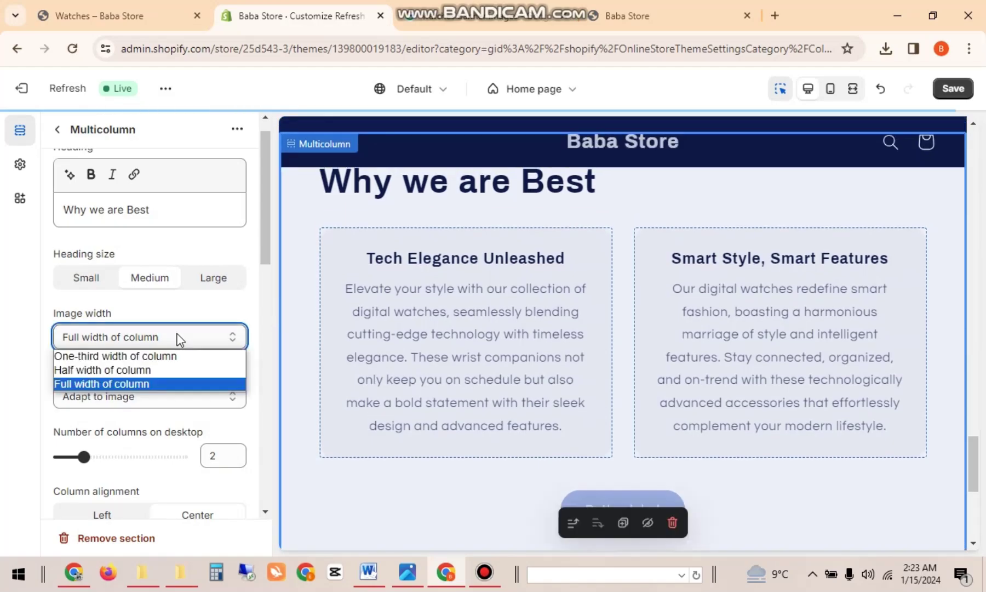
click(138, 360)
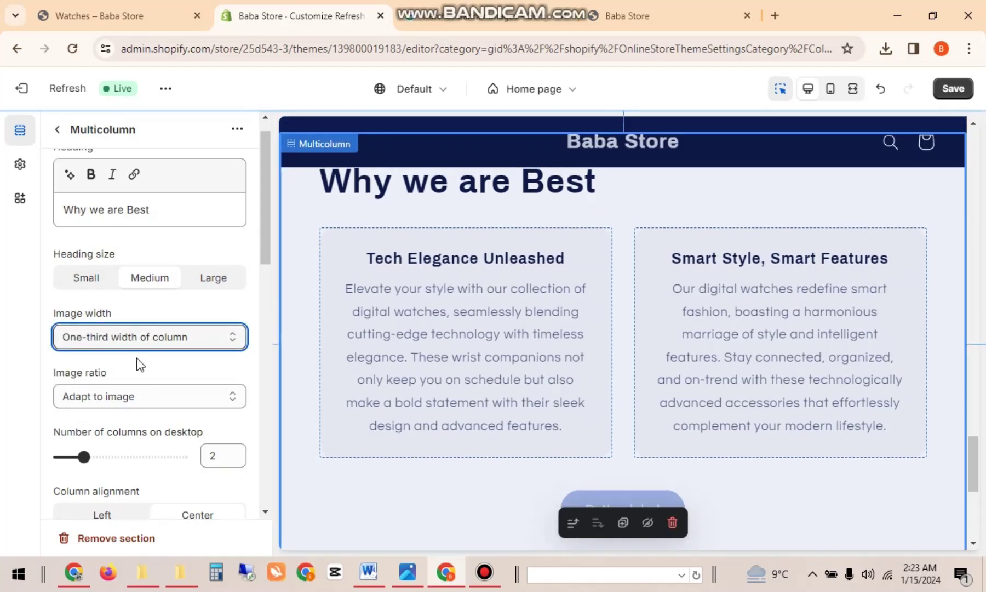
click(148, 344)
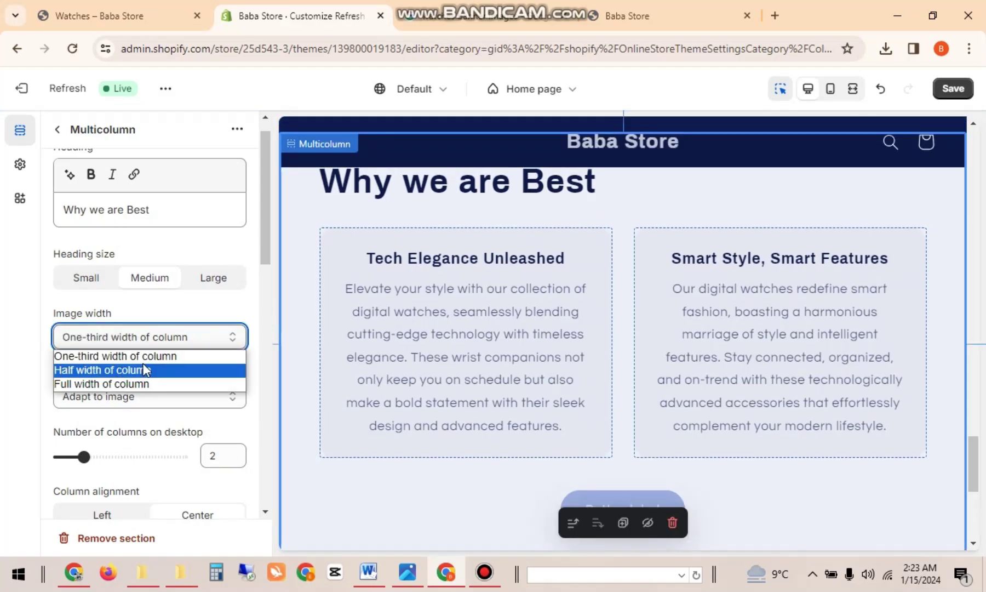
click(953, 88)
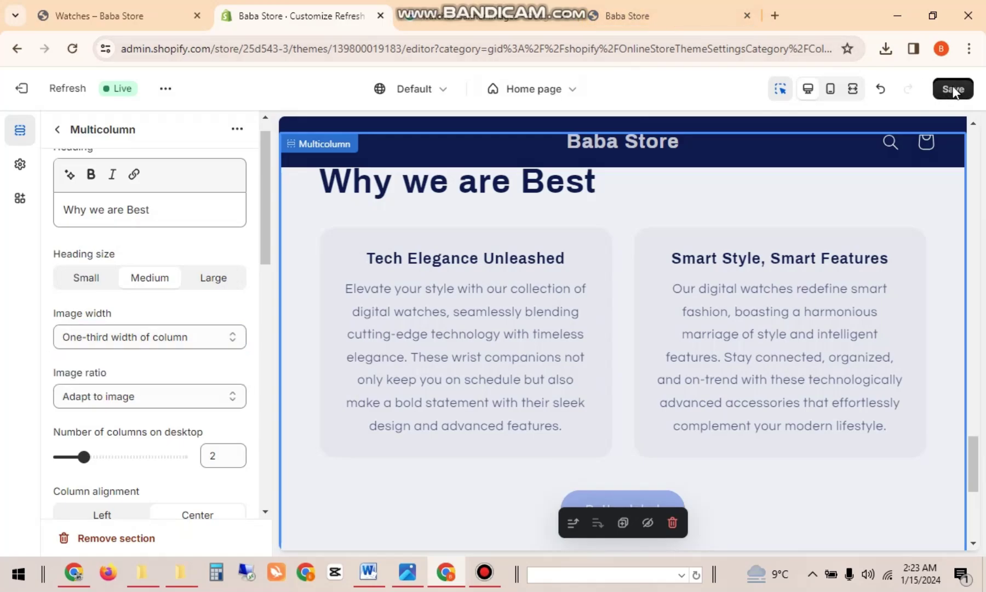
Step: Reload the storefront and review how the "Why we are Best" columns look after the image width change
click(695, 8)
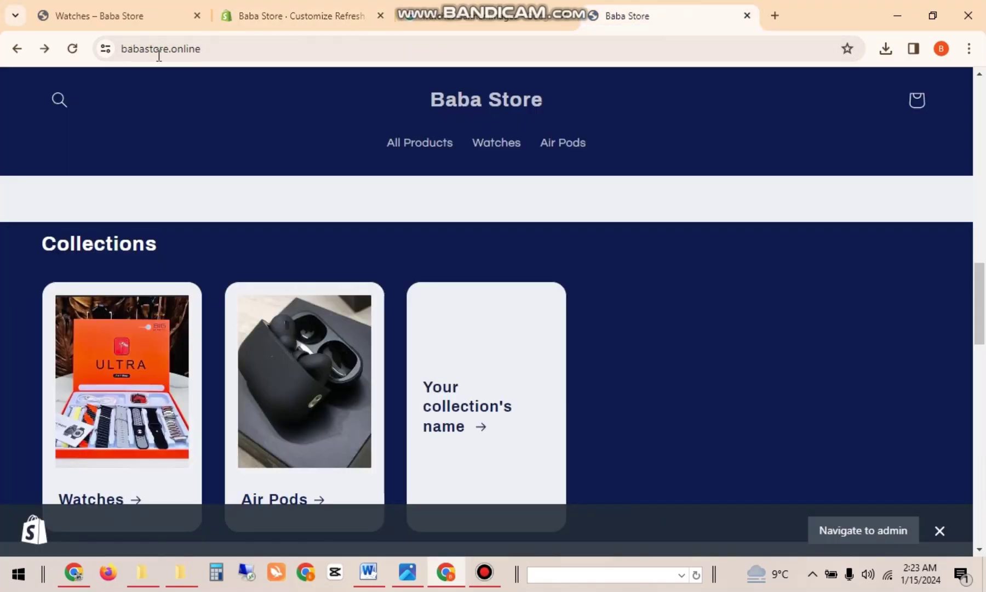
click(72, 49)
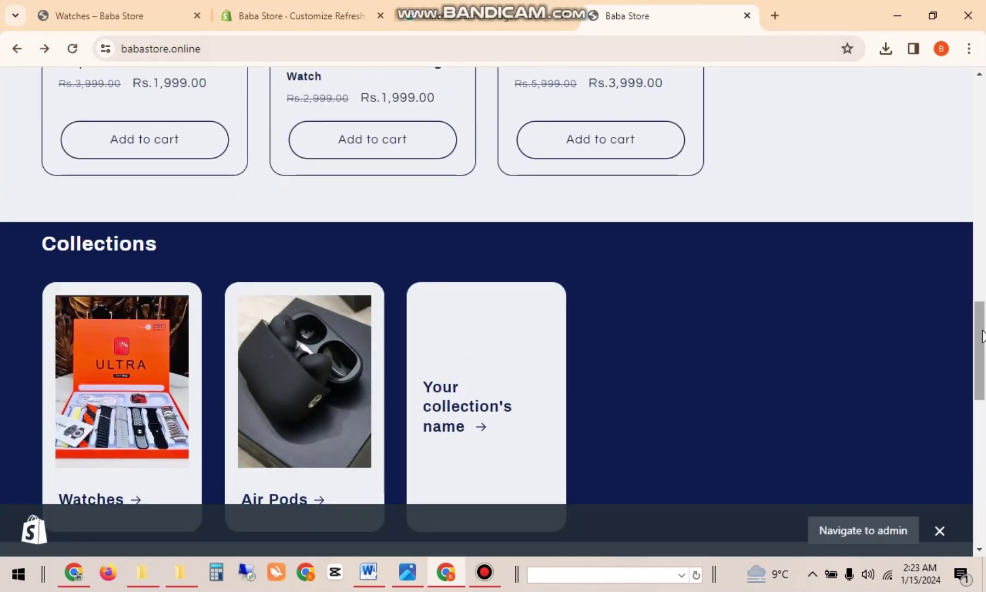
drag(982, 327, 971, 400)
Step: Try to center the "Why we are Best" heading by adding spaces in front of it, and save the theme
click(342, 1)
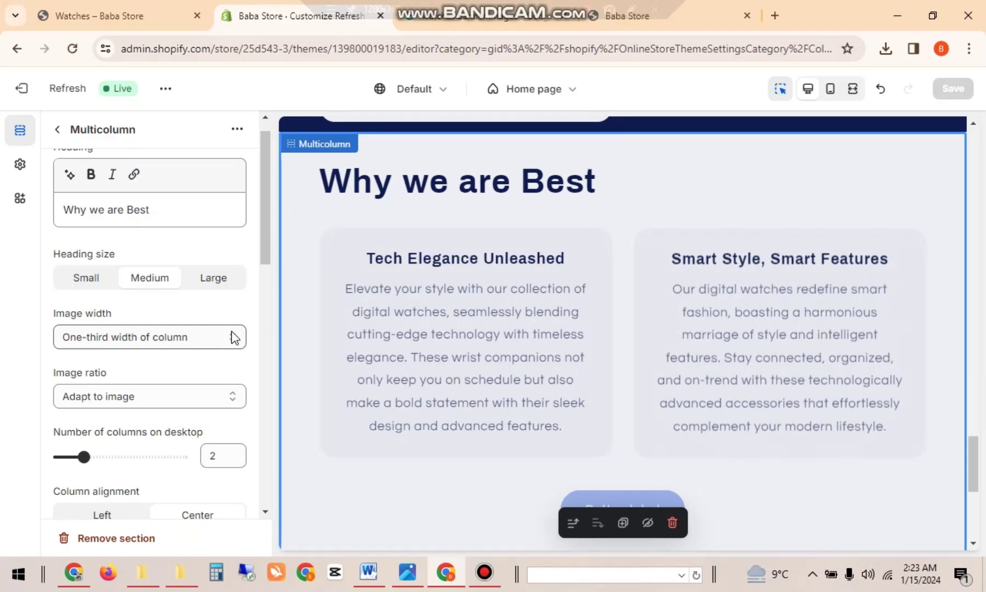
click(193, 217)
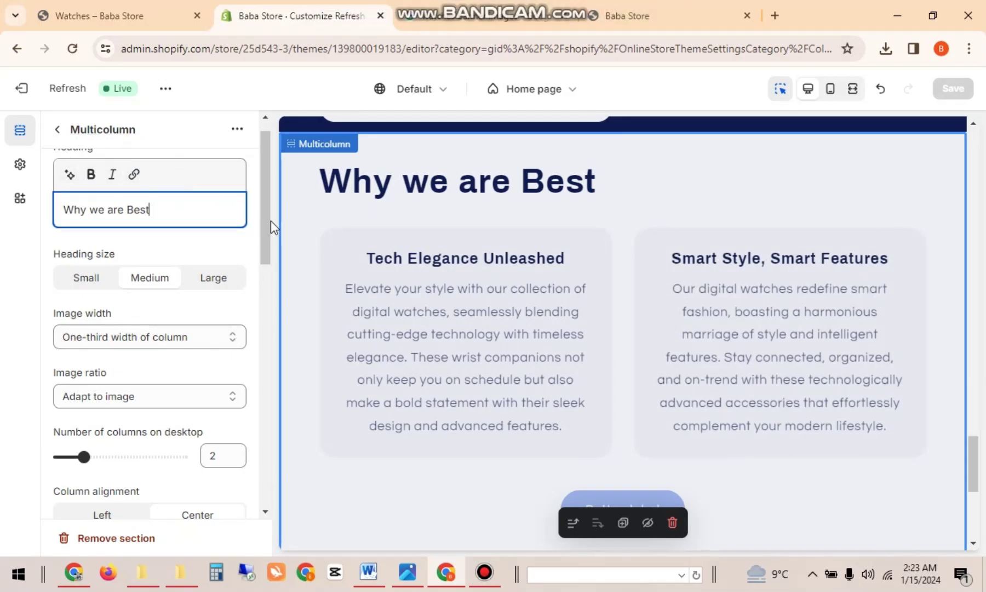
scroll(271, 219, up, 1)
scroll(263, 233, down, 1)
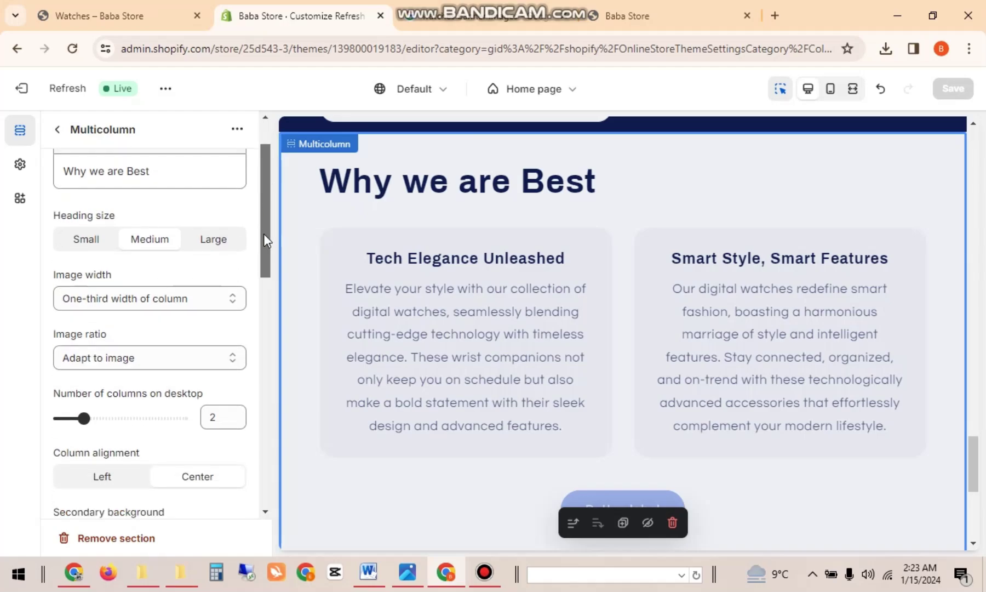
scroll(262, 239, up, 2)
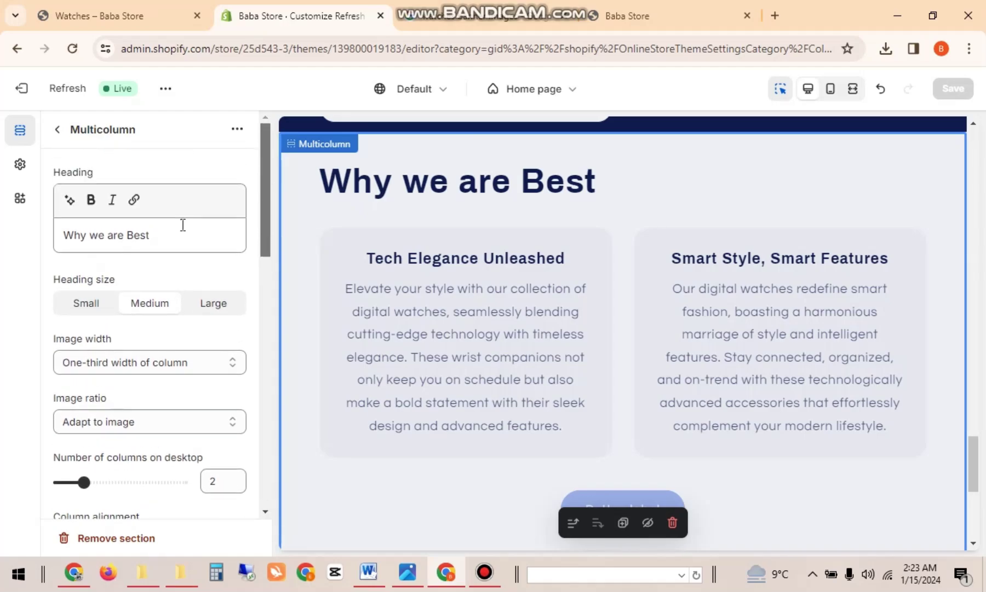
double_click(114, 235)
click(61, 233)
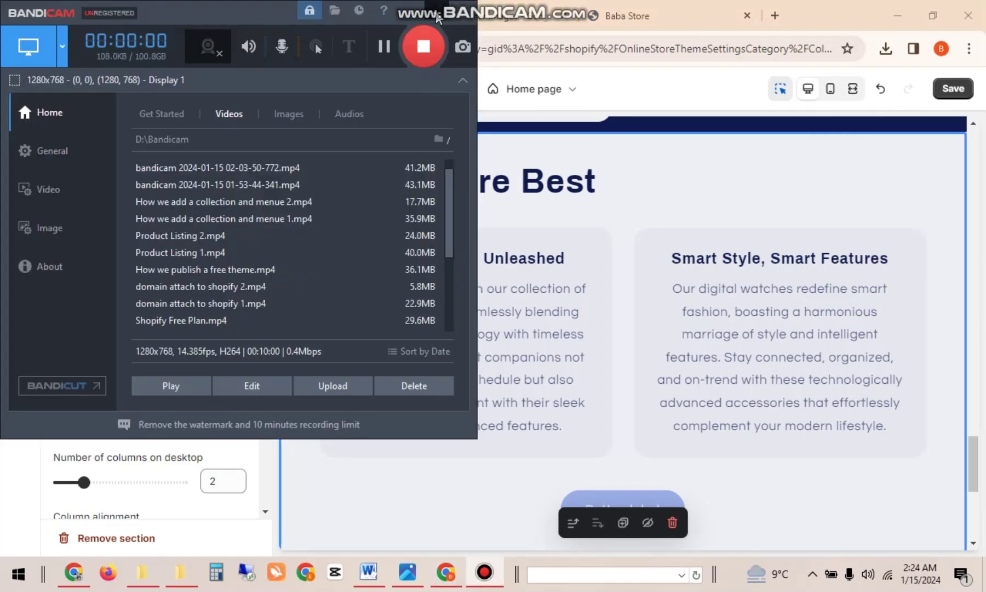
click(437, 11)
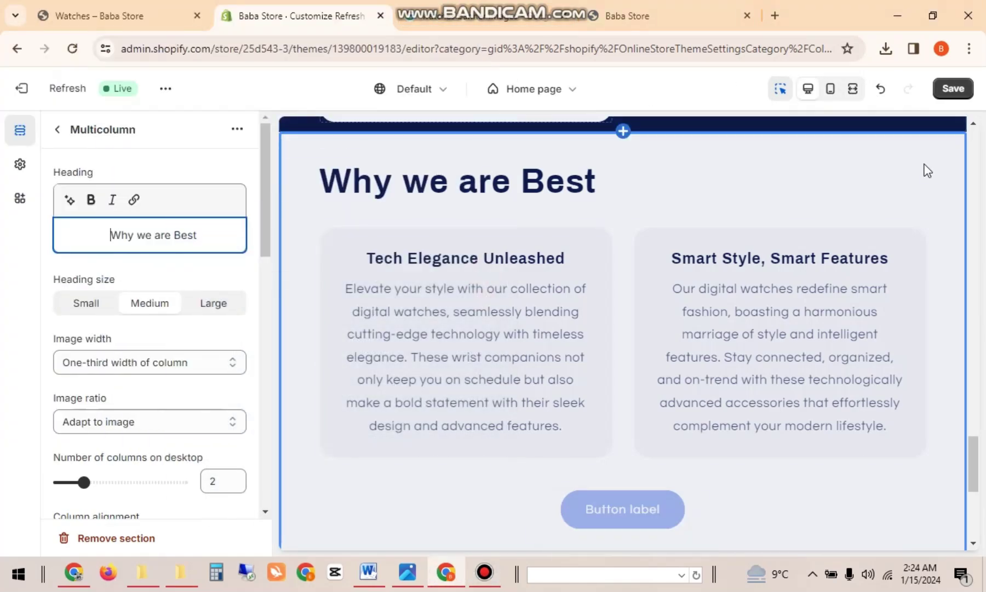
click(949, 94)
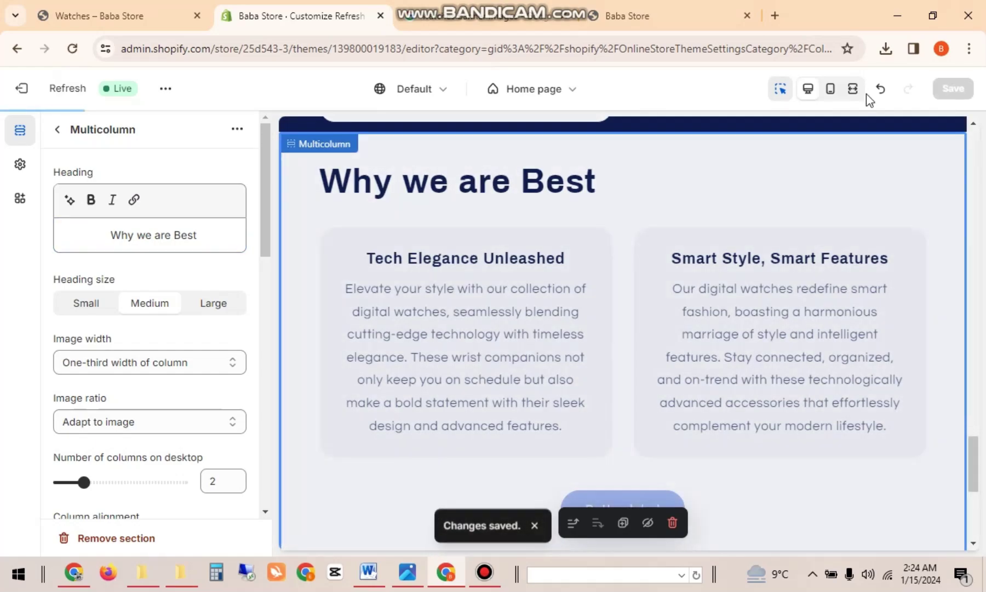
Step: Reload the storefront and check the alignment of the "Why we are Best" heading
click(681, 15)
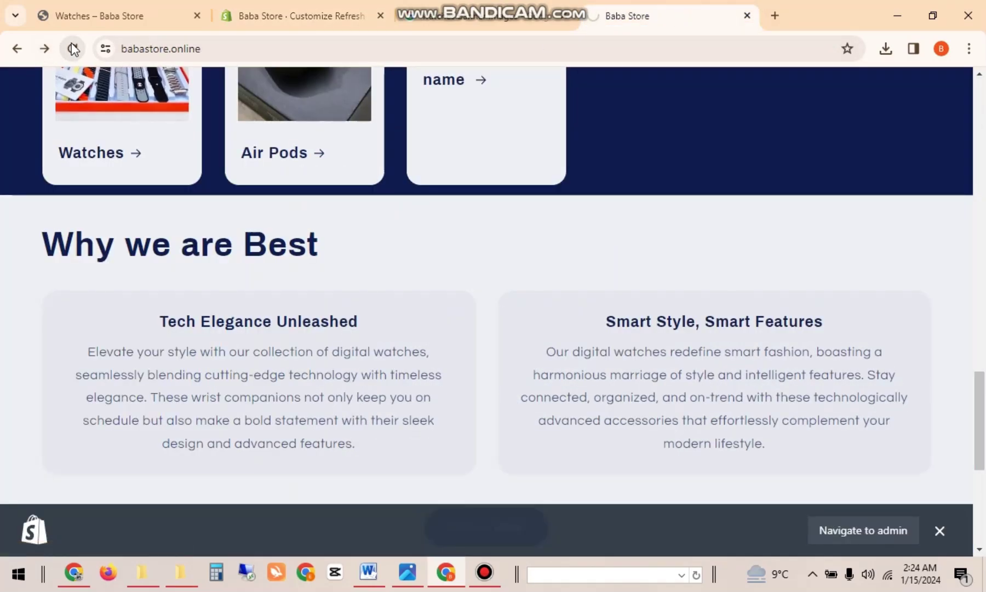
click(72, 48)
mouse_move(983, 394)
mouse_down()
mouse_move(983, 375)
mouse_move(981, 391)
mouse_up()
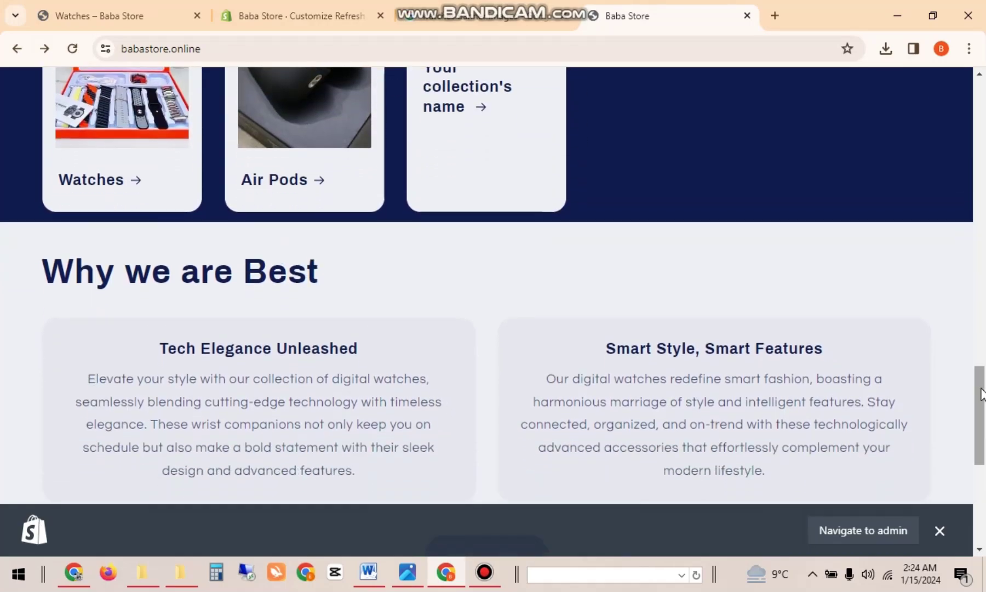
Step: Look through the theme settings in the theme editor, including the Custom CSS option
click(326, 5)
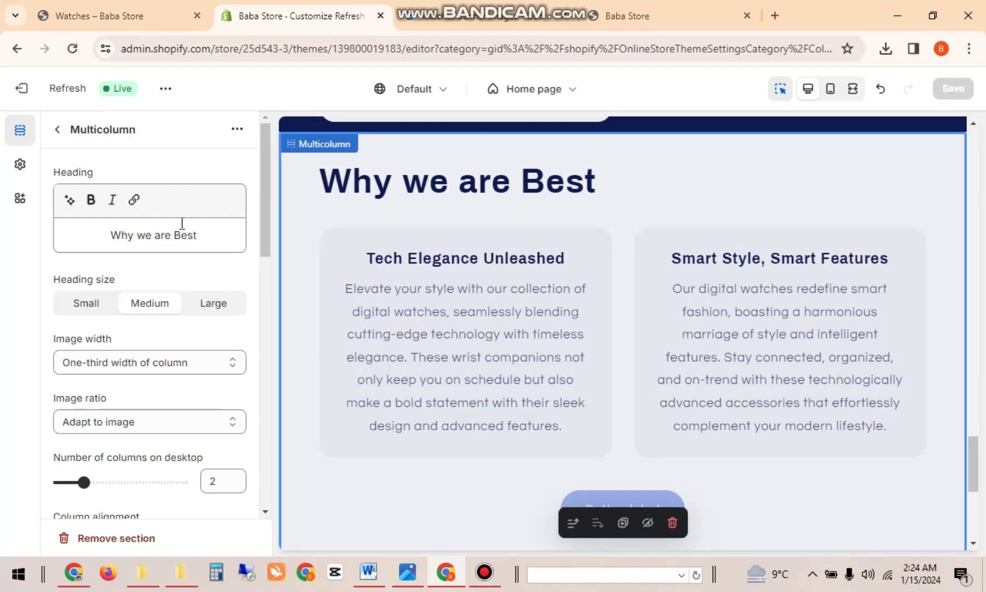
click(24, 165)
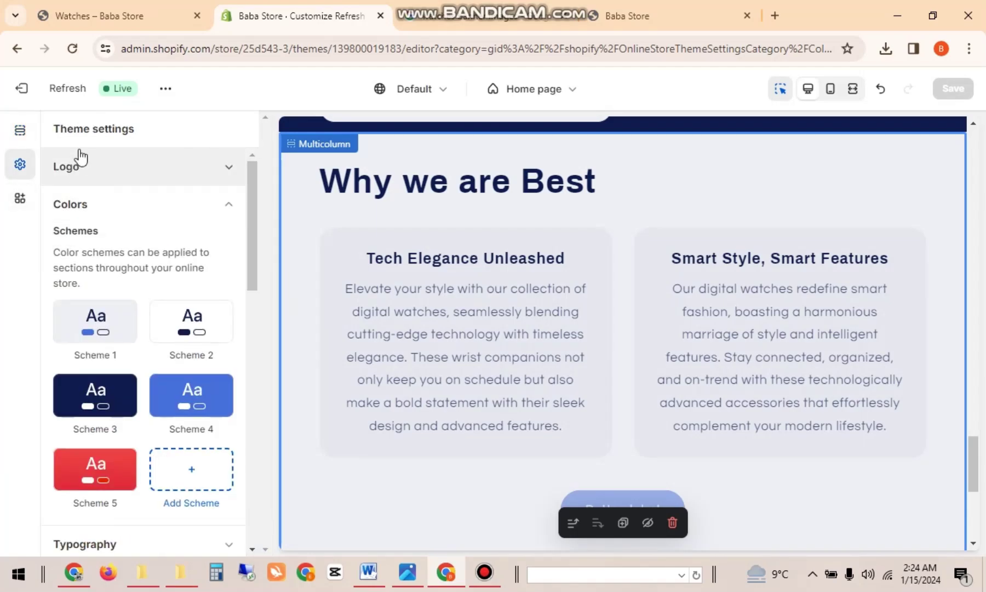
scroll(233, 341, down, 15)
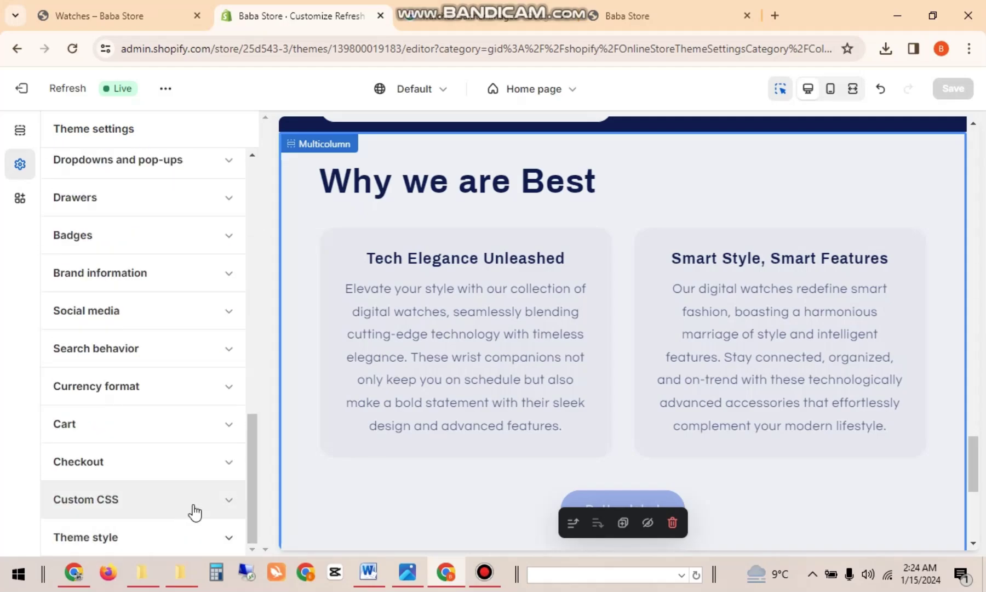
click(173, 498)
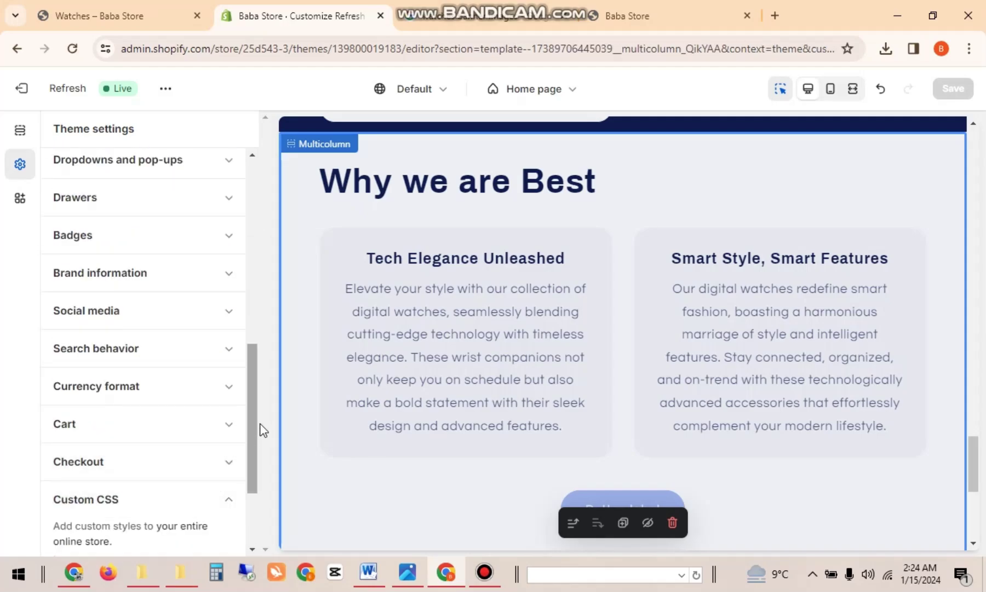
drag(252, 421, 239, 489)
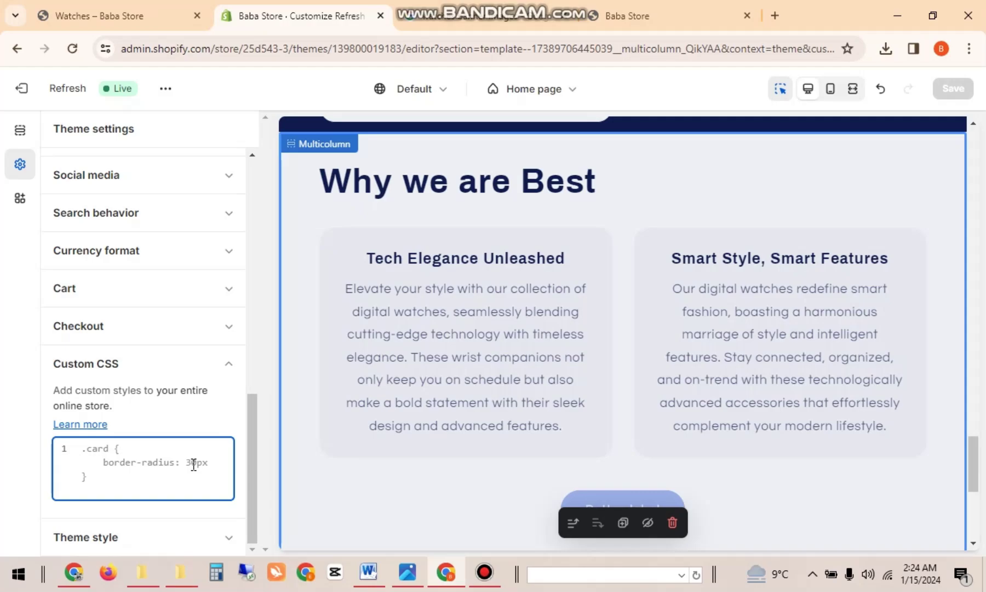
click(249, 425)
drag(250, 425, 264, 171)
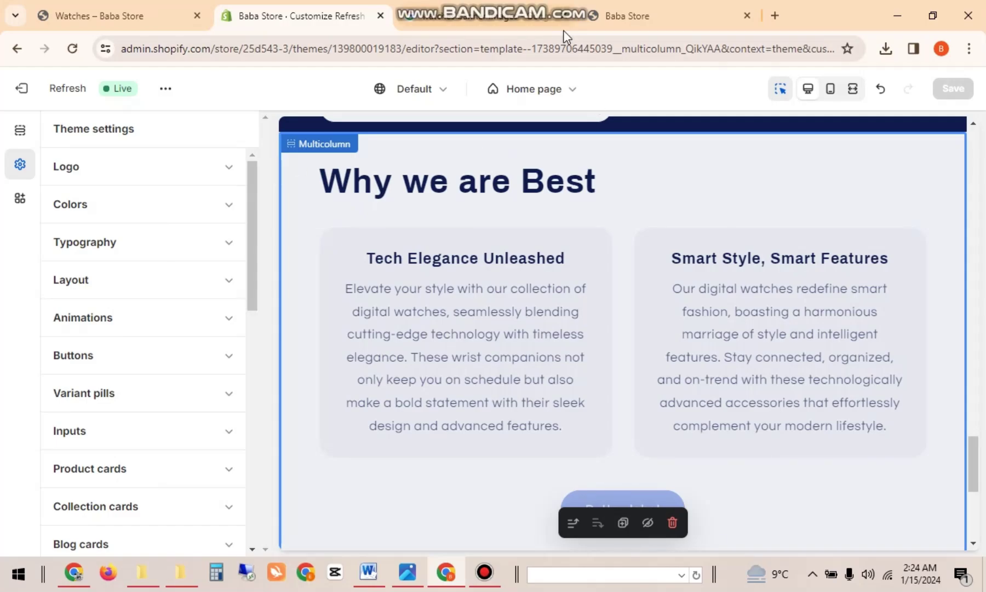
Step: Reload the storefront and examine the button below the "Why we are Best" columns and the email signup section
click(607, 12)
click(71, 49)
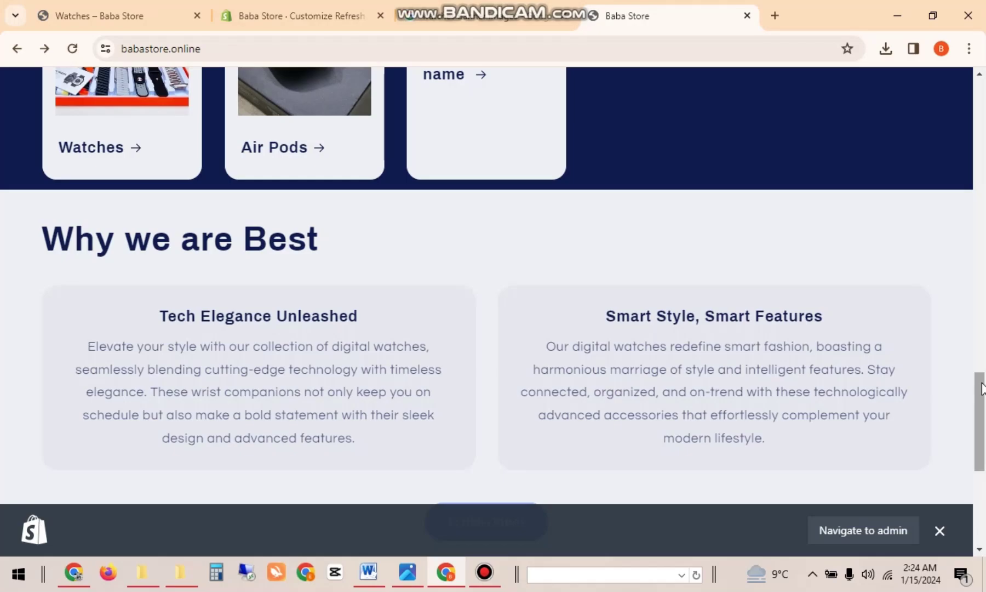
drag(981, 388, 933, 444)
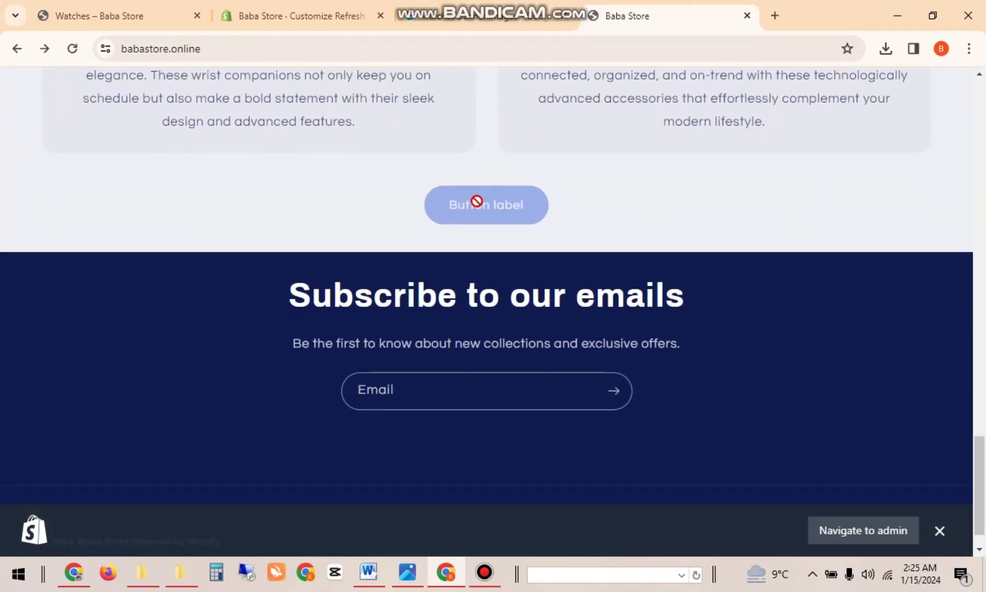
Step: Clear the Multicolumn section's button label in the theme editor to remove the placeholder button, and save the theme
click(486, 7)
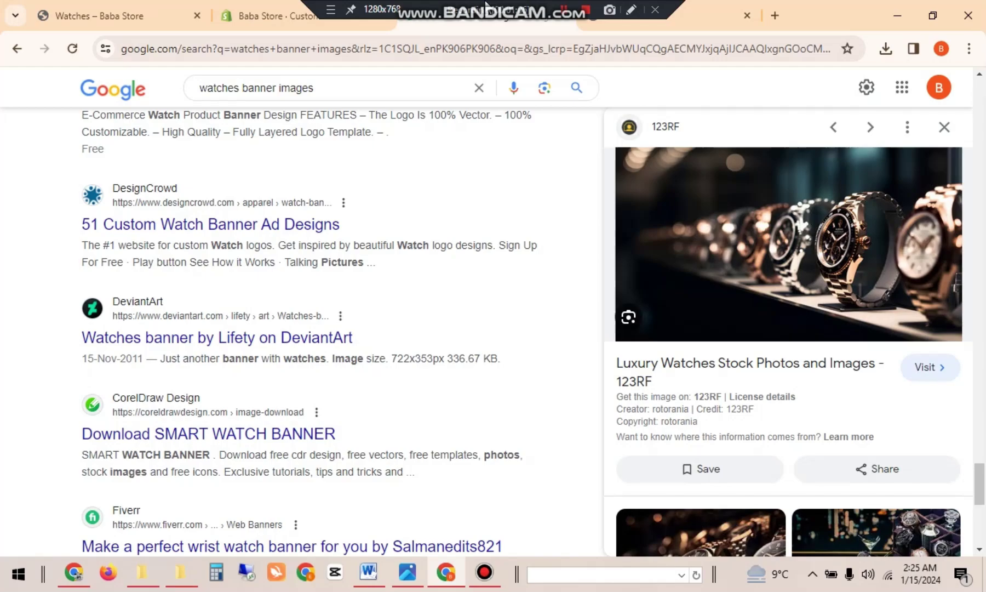
click(280, 20)
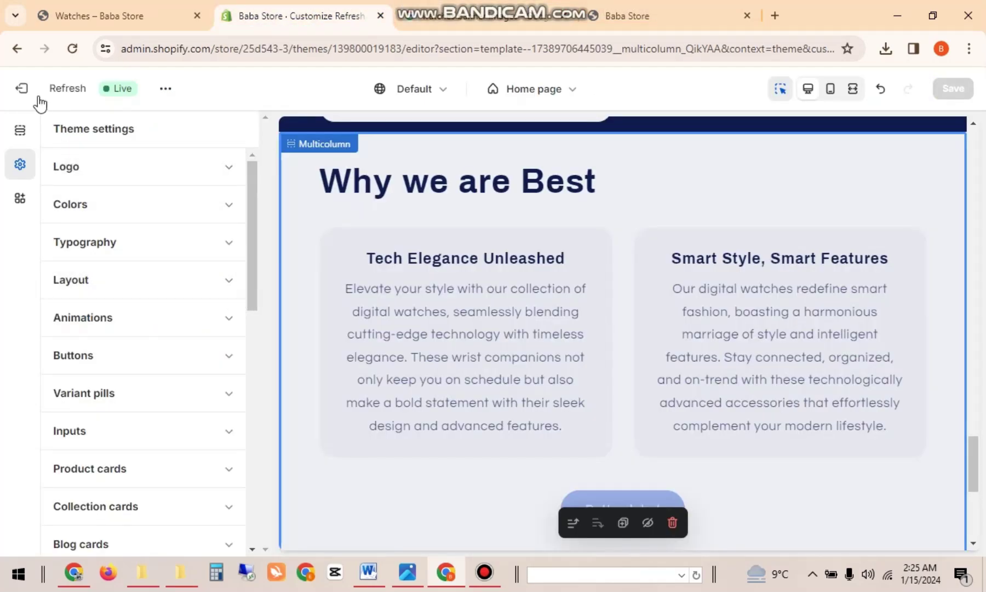
click(22, 132)
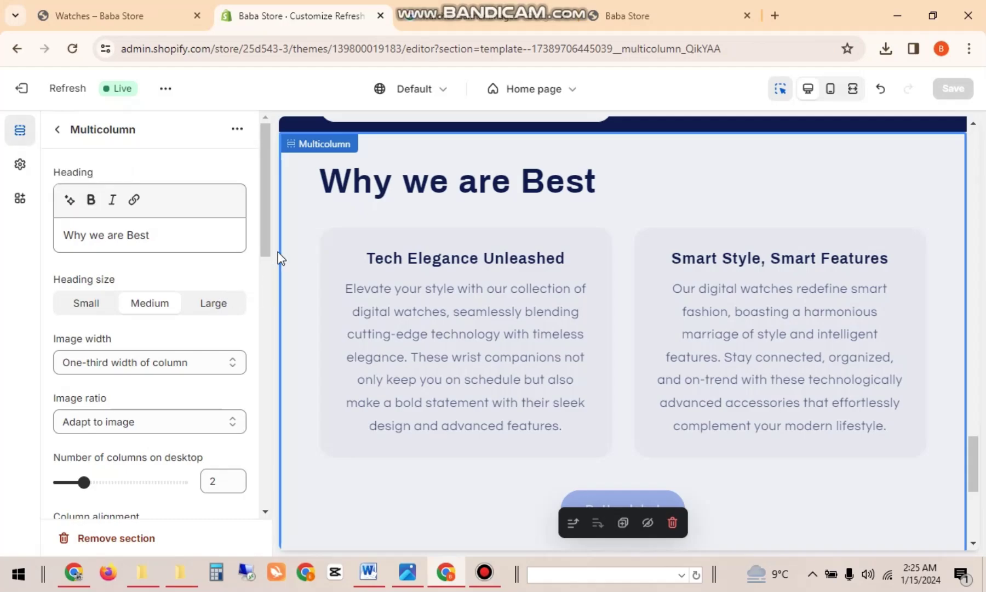
click(184, 425)
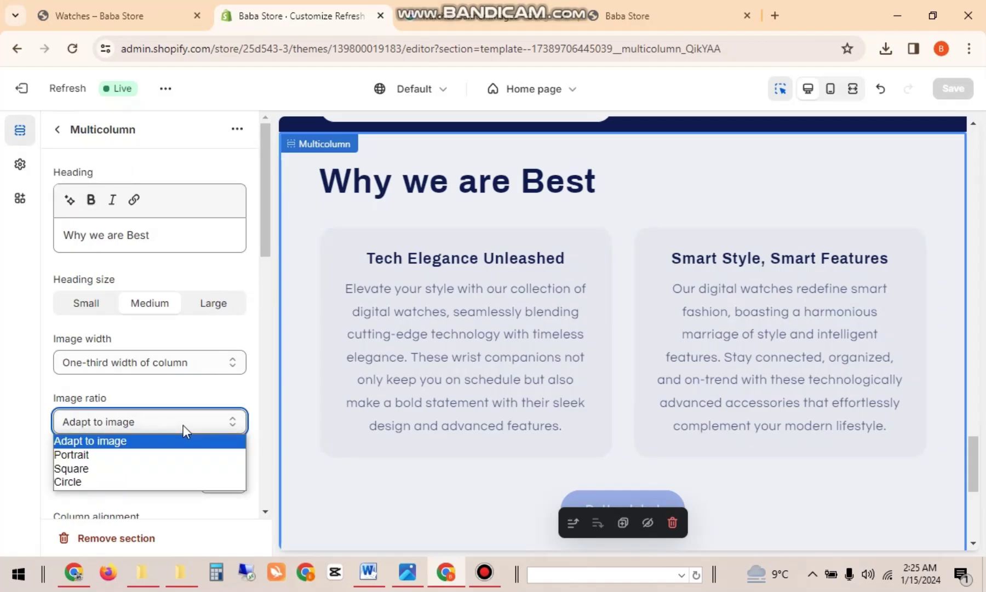
click(184, 424)
drag(264, 240, 246, 348)
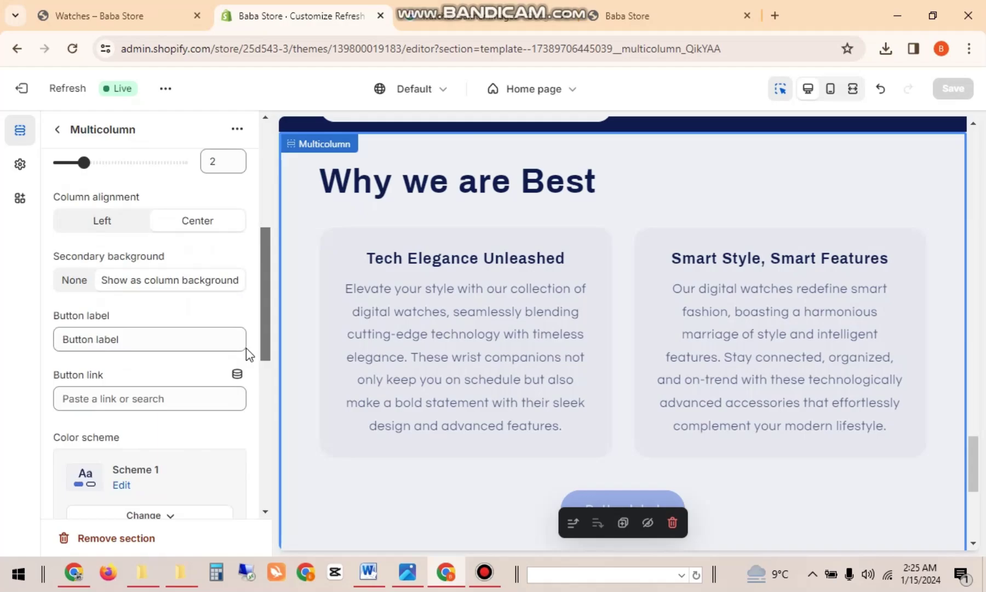
click(138, 325)
key(BackSpace)
key(BackSpace)
key(BackSpace)
key(BackSpace)
key(BackSpace)
key(BackSpace)
key(BackSpace)
key(BackSpace)
key(BackSpace)
key(BackSpace)
key(BackSpace)
key(BackSpace)
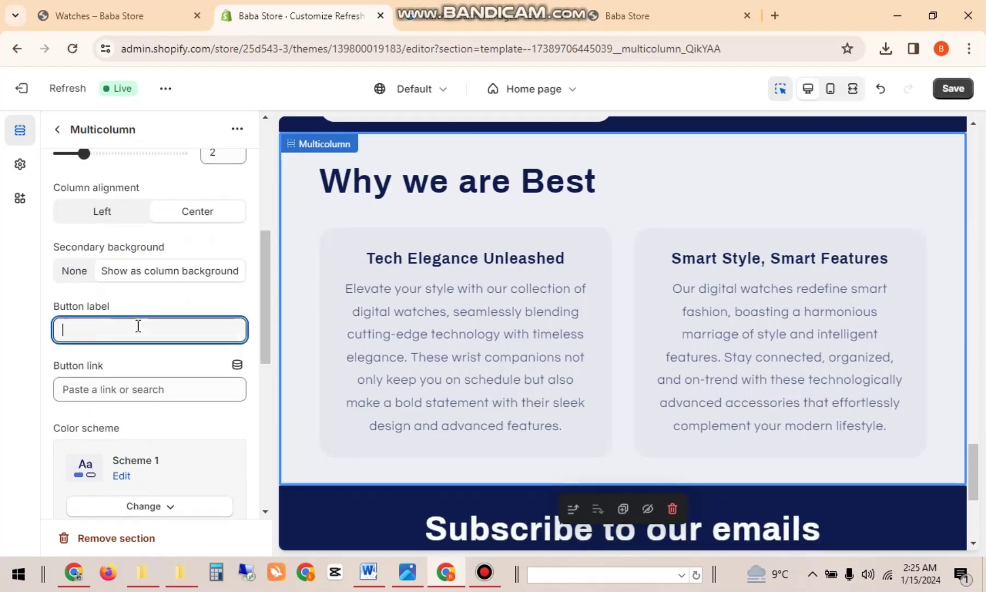
click(956, 91)
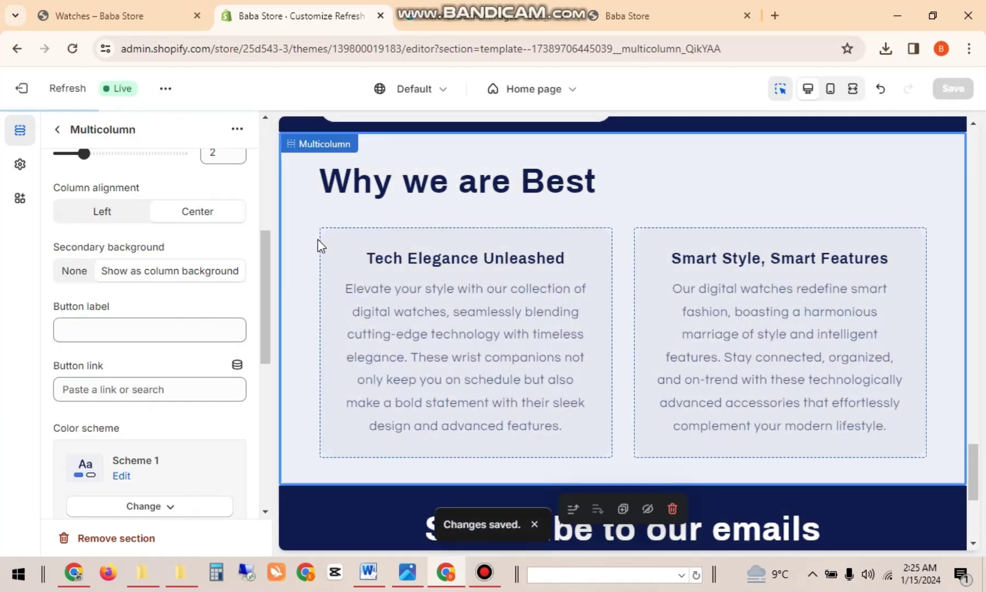